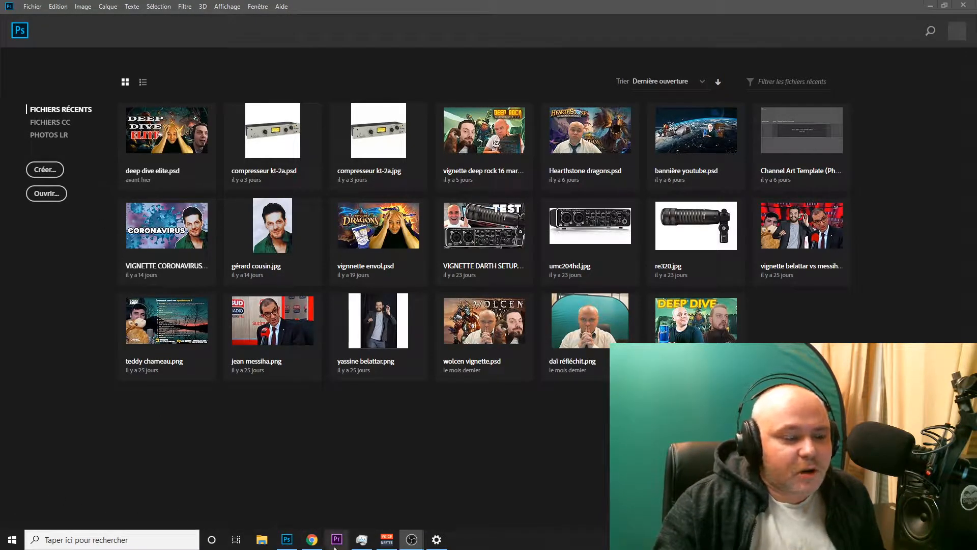
# - Switch to Chrome and open the Radio-Canada photo of Trump at the White House lectern from the large-image results in its own tab
pyautogui.click(313, 541)
pyautogui.moveTo(287, 535)
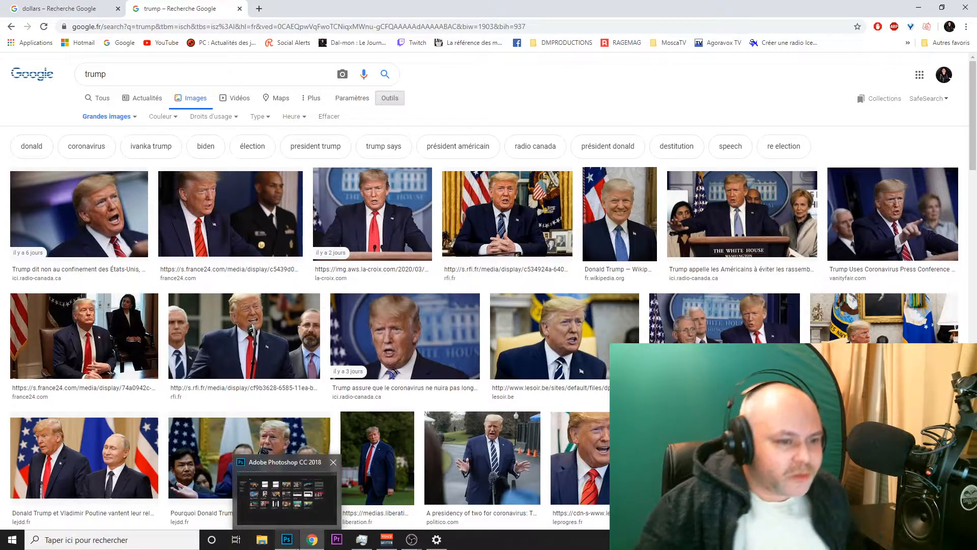
pyautogui.click(130, 117)
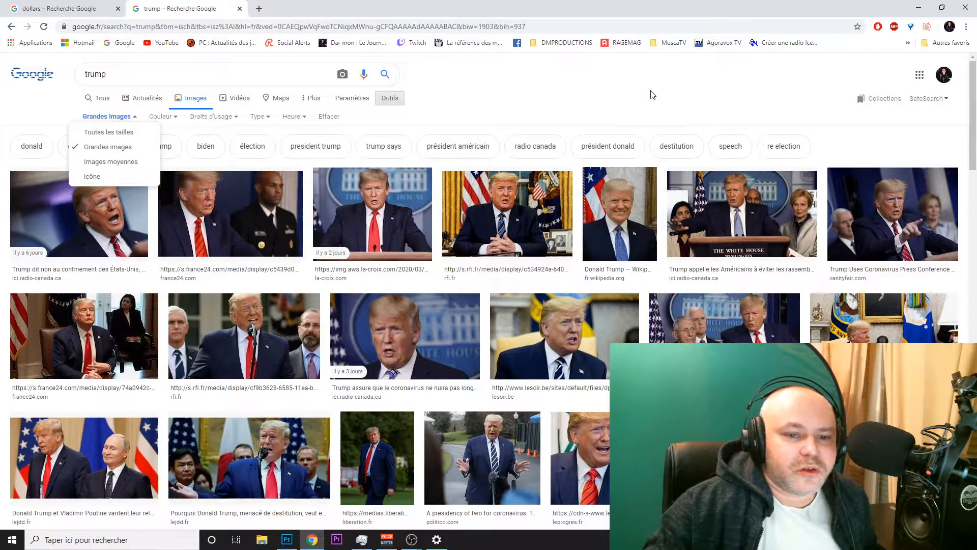
pyautogui.scroll(-1, 723, 122)
pyautogui.rightClick(754, 159)
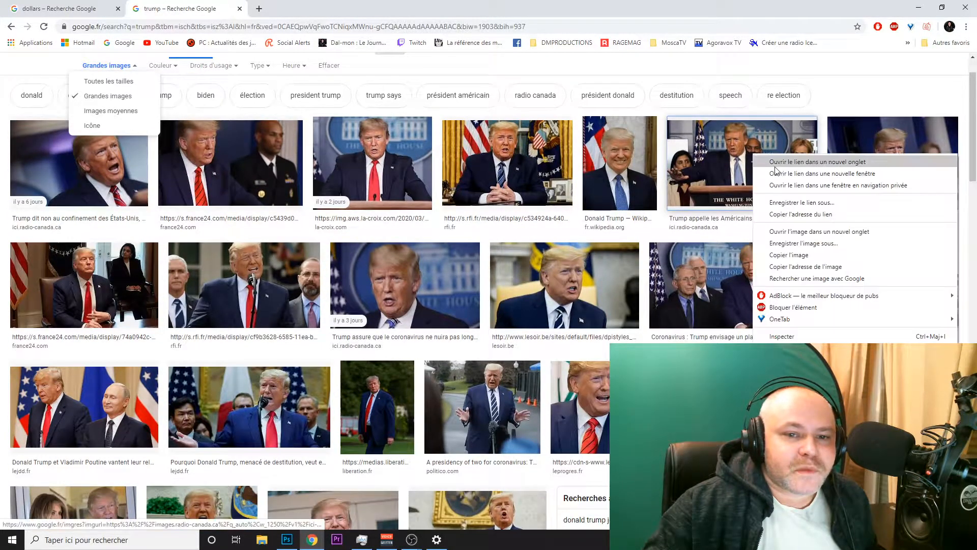
pyautogui.click(777, 162)
pyautogui.click(315, 8)
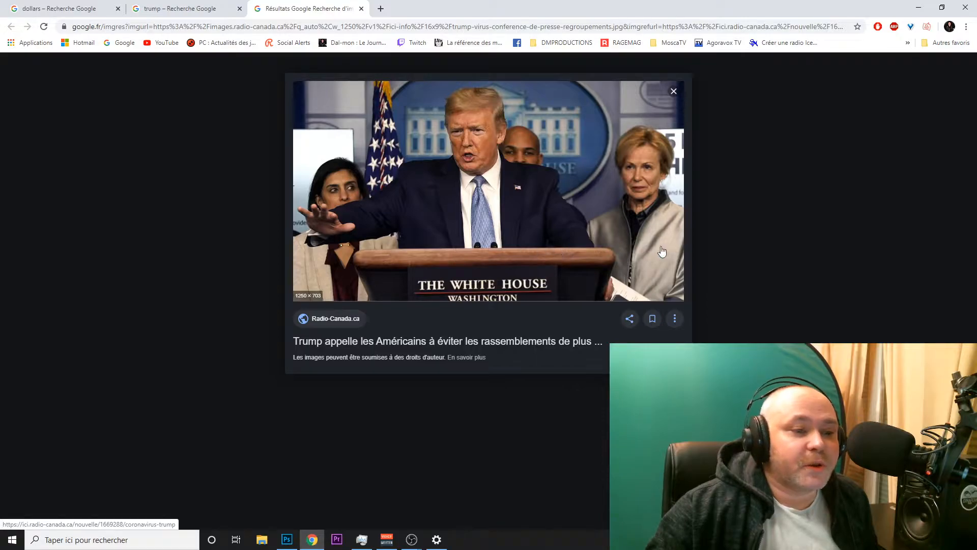
# - Find the 1jour1actu.com photo of Trump waving from the airplane door in the image results and view it in a new tab
pyautogui.click(152, 9)
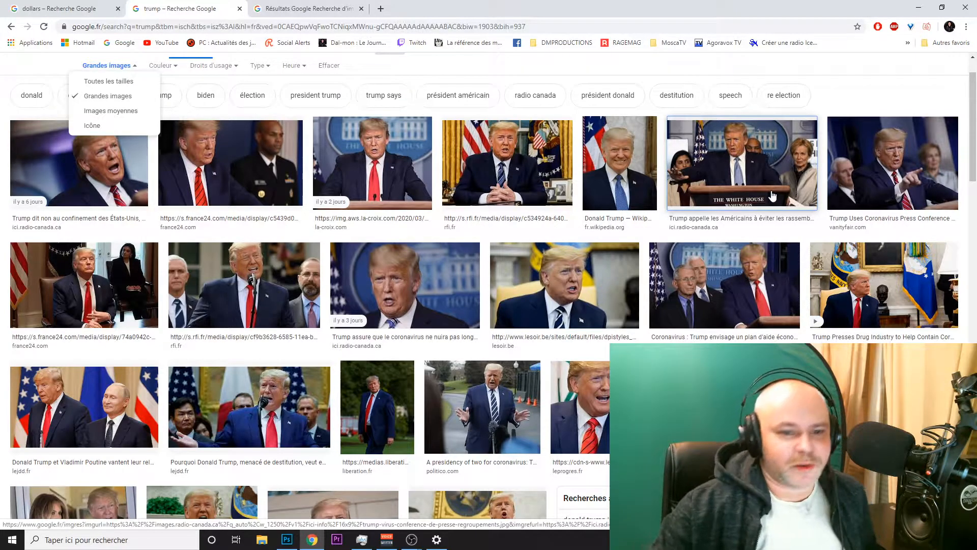
pyautogui.scroll(-7, 710, 259)
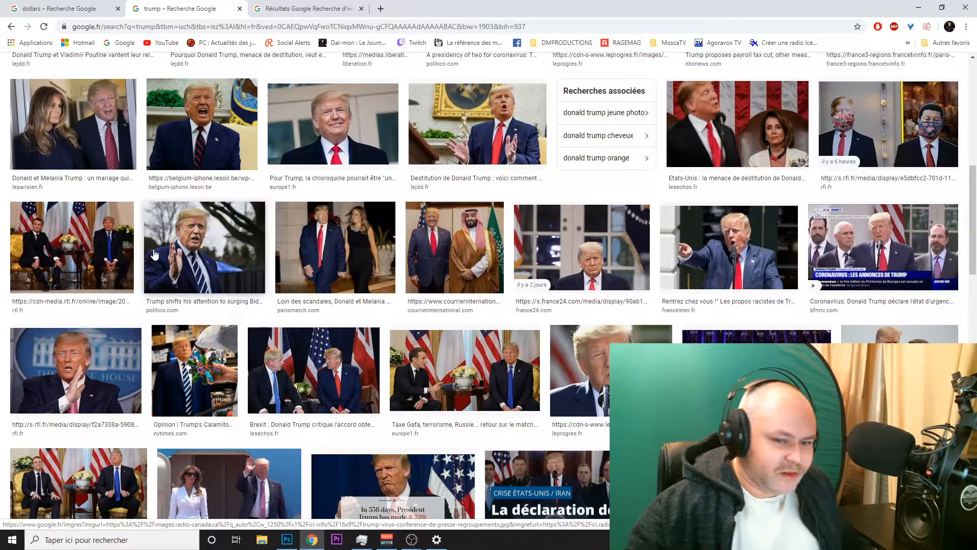
pyautogui.scroll(-7, 220, 321)
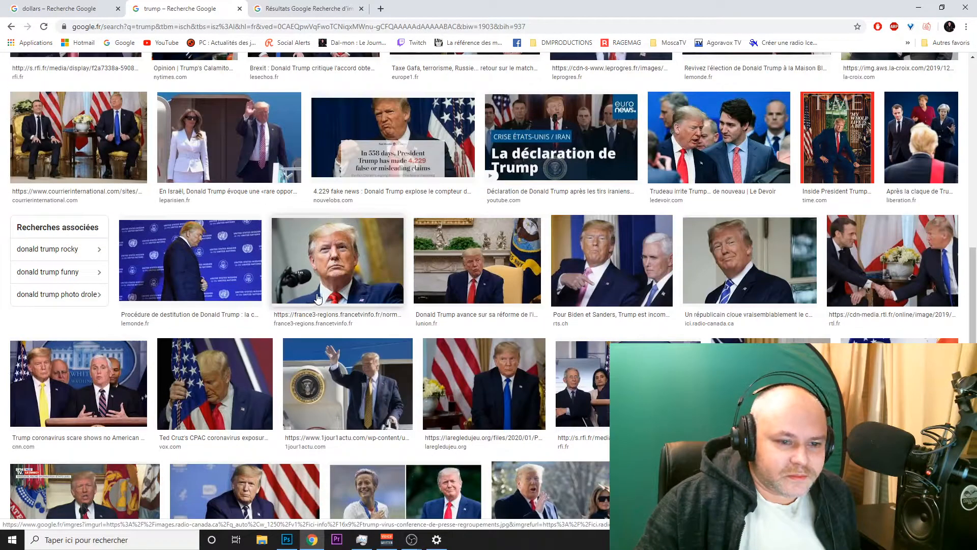
pyautogui.scroll(-2, 317, 297)
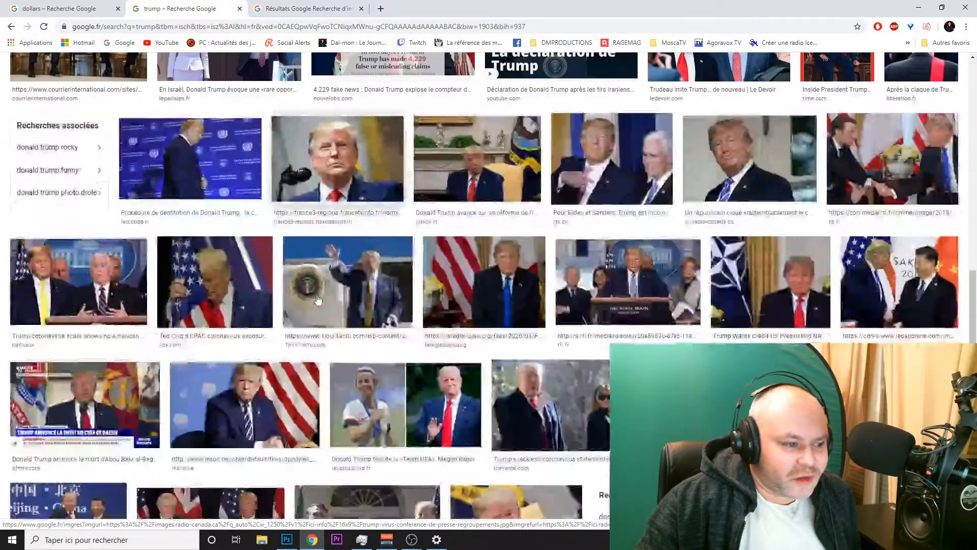
pyautogui.scroll(-1, 317, 298)
pyautogui.rightClick(373, 214)
pyautogui.click(402, 220)
pyautogui.click(387, 8)
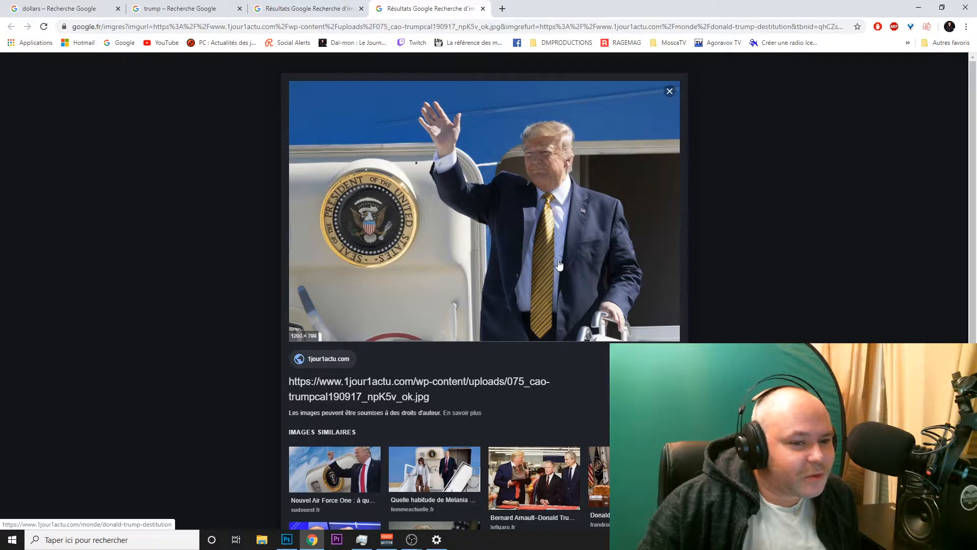
# - Browse further through the Trump image results and open the Foreign Policy photo with both hands spread in a new tab
pyautogui.click(289, 5)
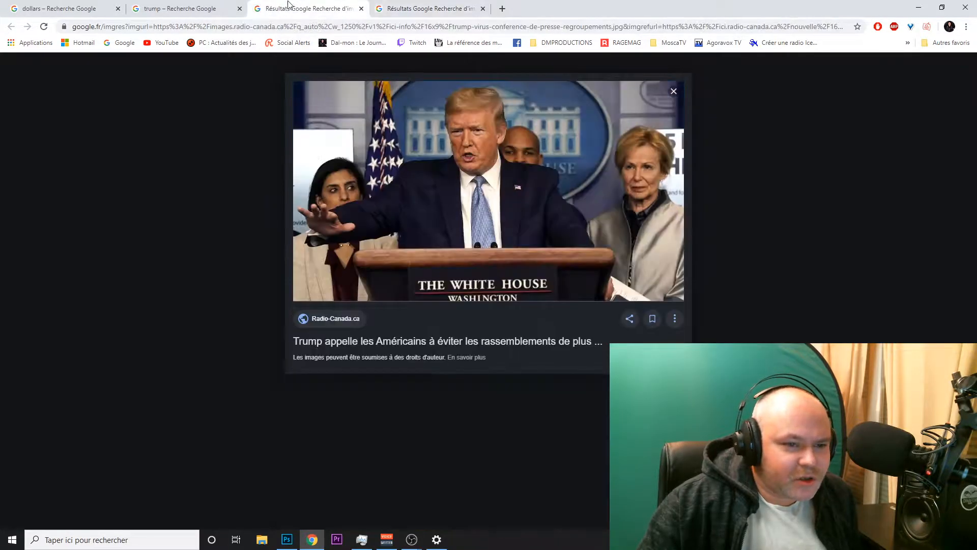
pyautogui.click(224, 8)
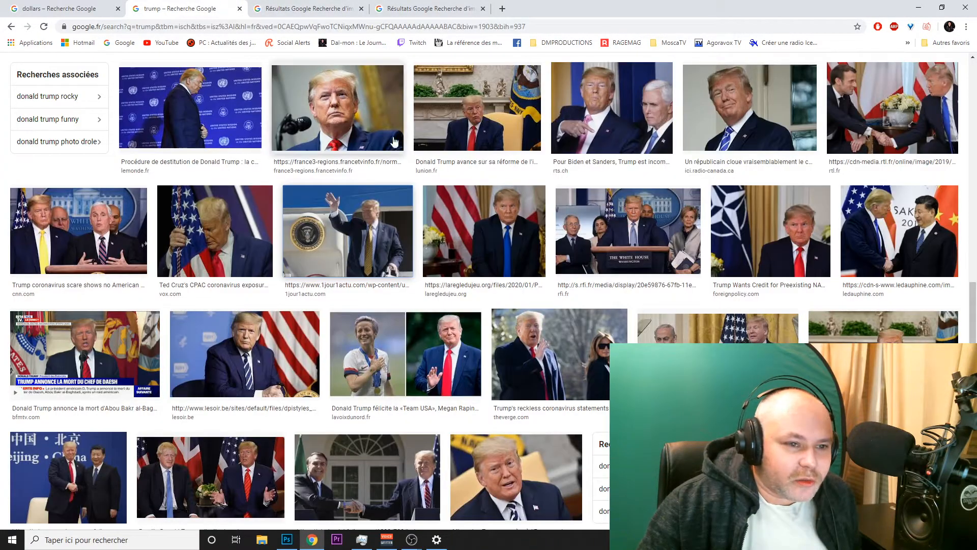
pyautogui.scroll(-3, 519, 385)
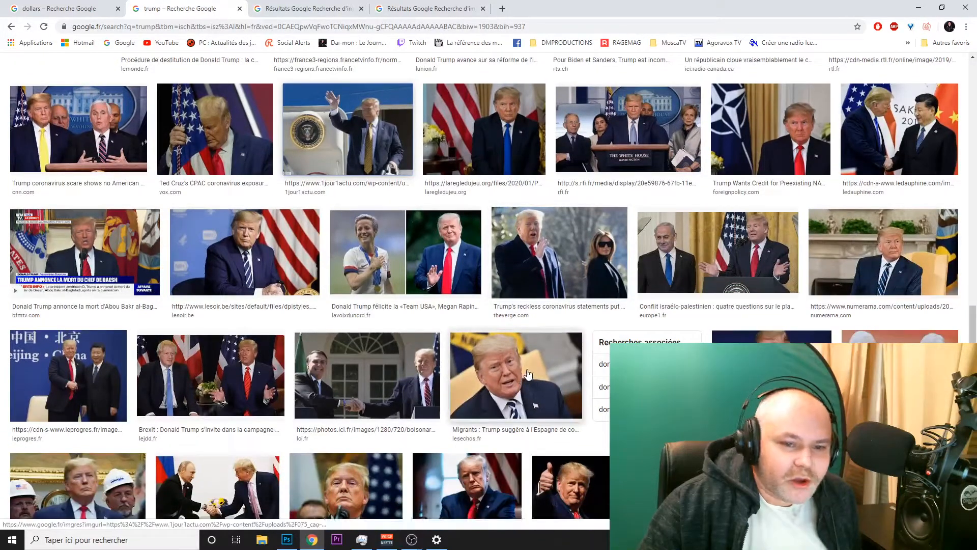
pyautogui.scroll(-2, 528, 374)
pyautogui.scroll(-1, 507, 368)
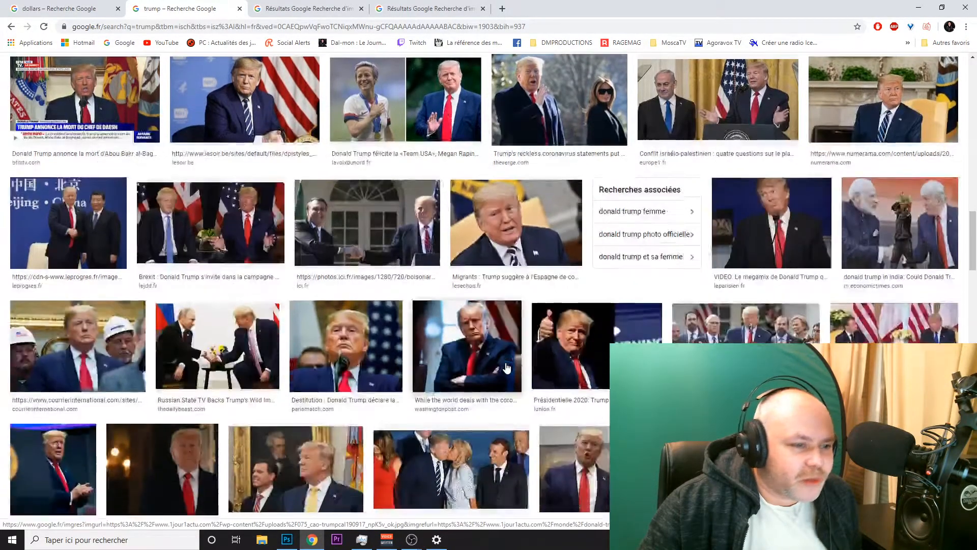
pyautogui.scroll(-2, 506, 366)
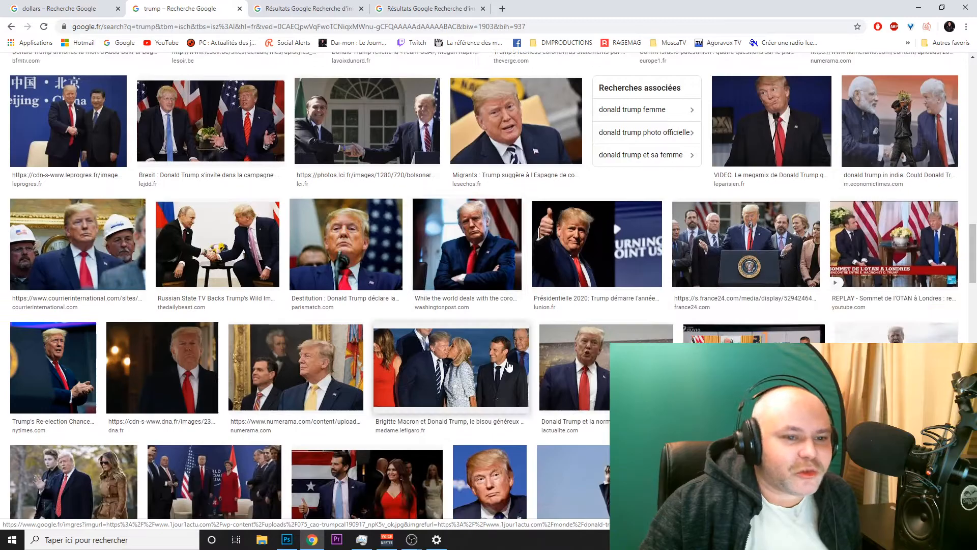
pyautogui.scroll(-3, 509, 364)
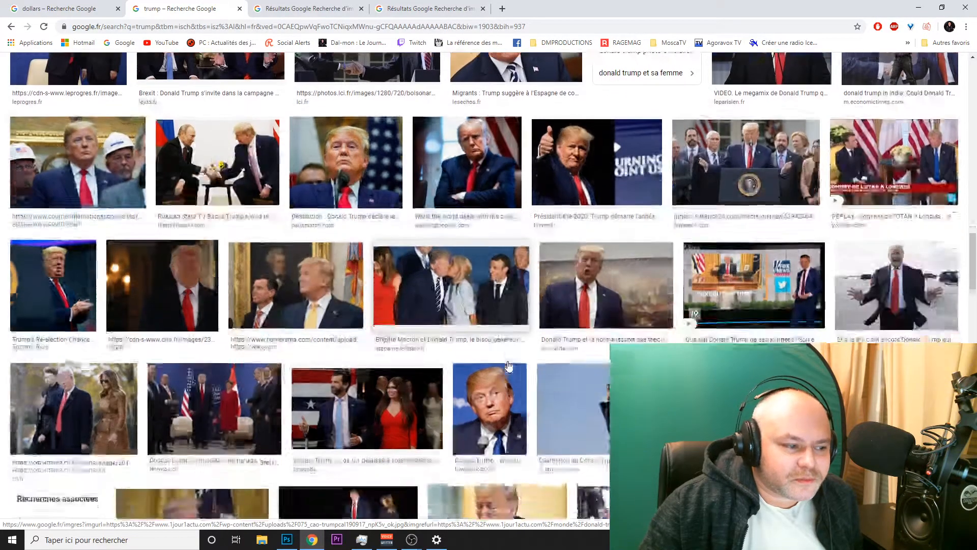
pyautogui.scroll(-2, 511, 363)
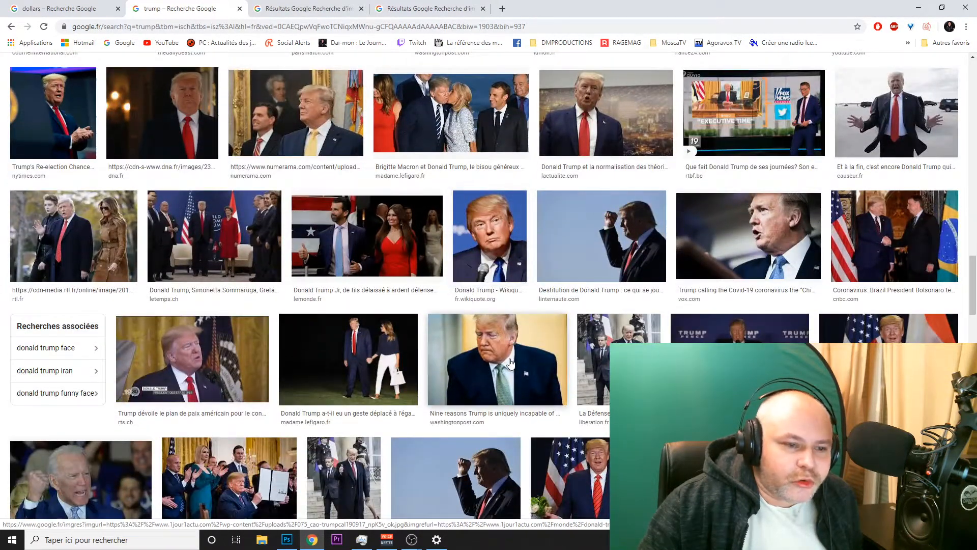
pyautogui.scroll(-2, 511, 363)
pyautogui.scroll(-2, 511, 364)
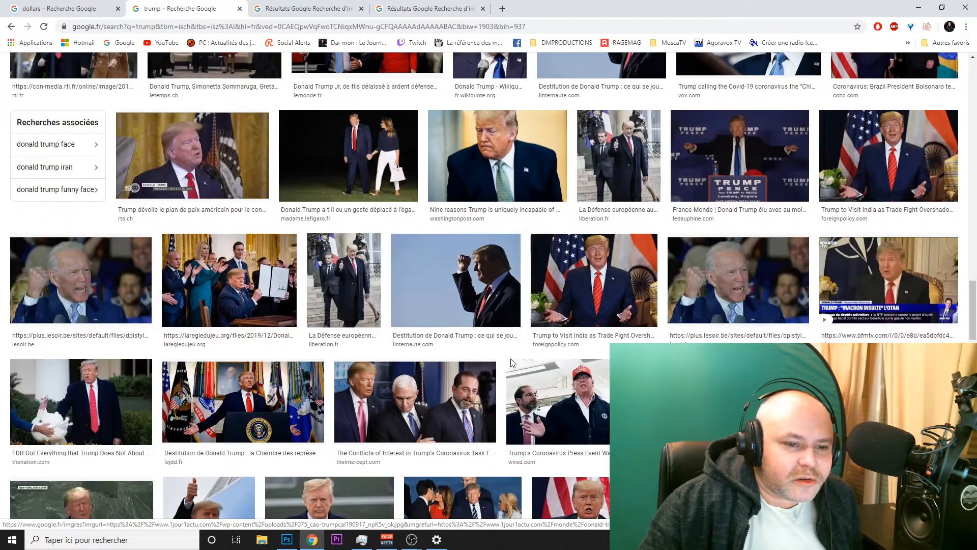
pyautogui.rightClick(626, 284)
pyautogui.click(627, 284)
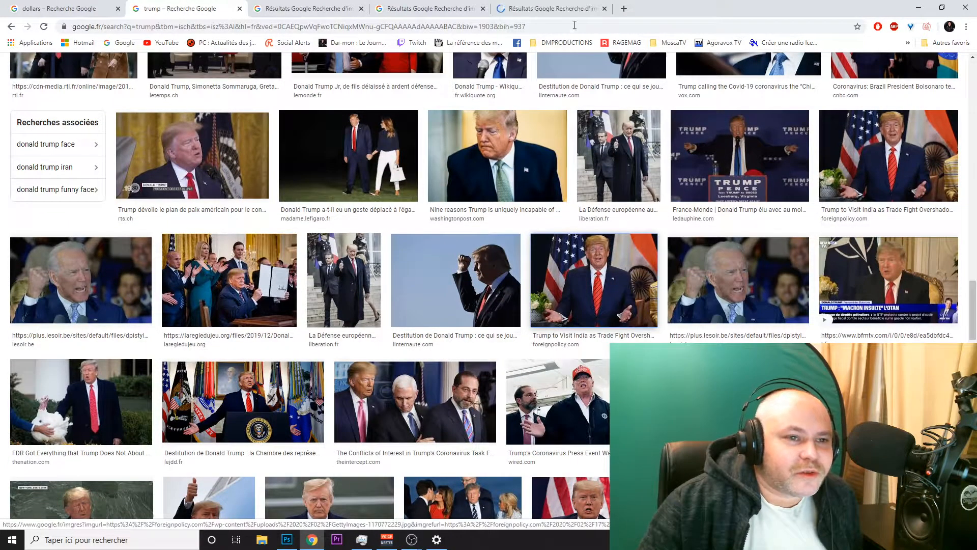
pyautogui.click(559, 9)
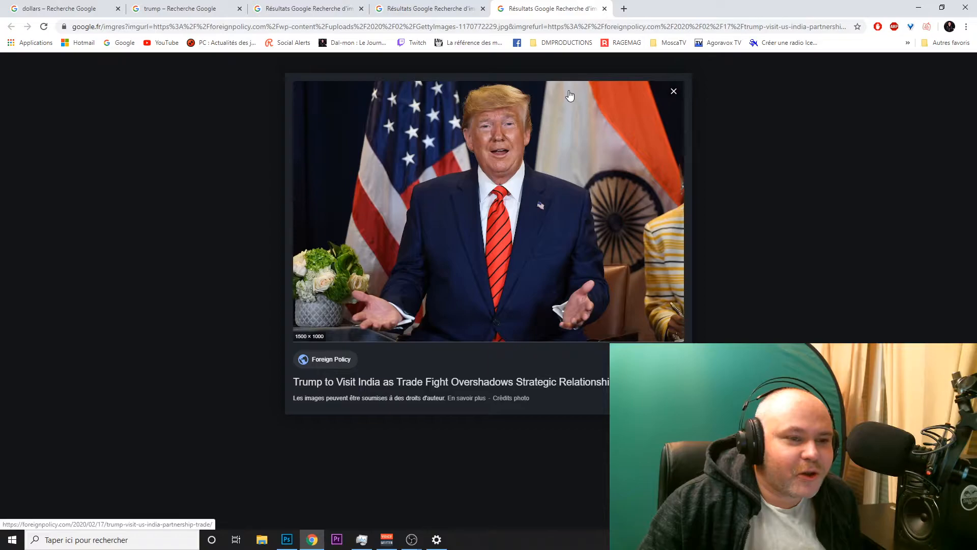
# - Compare the three opened Trump photos and save the Foreign Policy one as JPEG "trump mains ouvertes" in the Images folder on drive F:
pyautogui.click(430, 6)
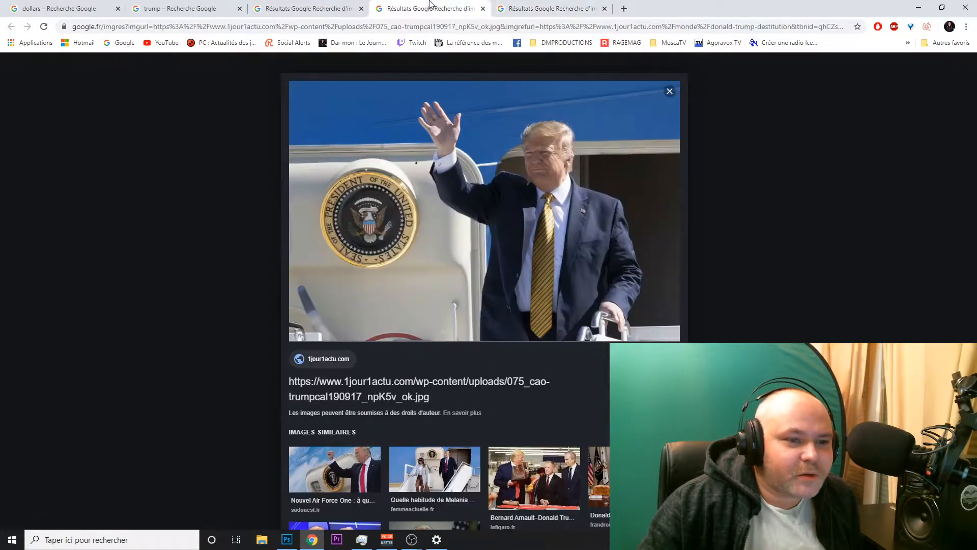
pyautogui.click(512, 9)
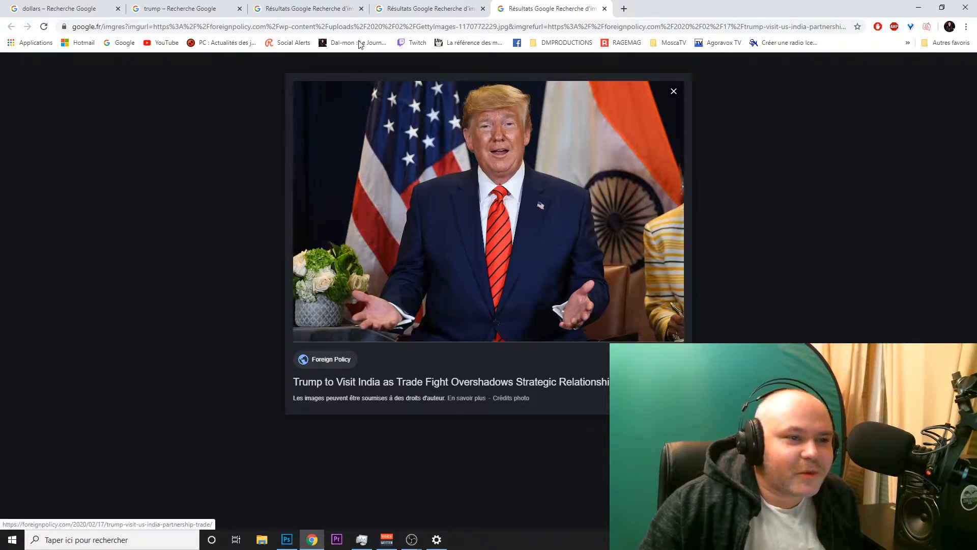
pyautogui.click(437, 4)
pyautogui.click(327, 4)
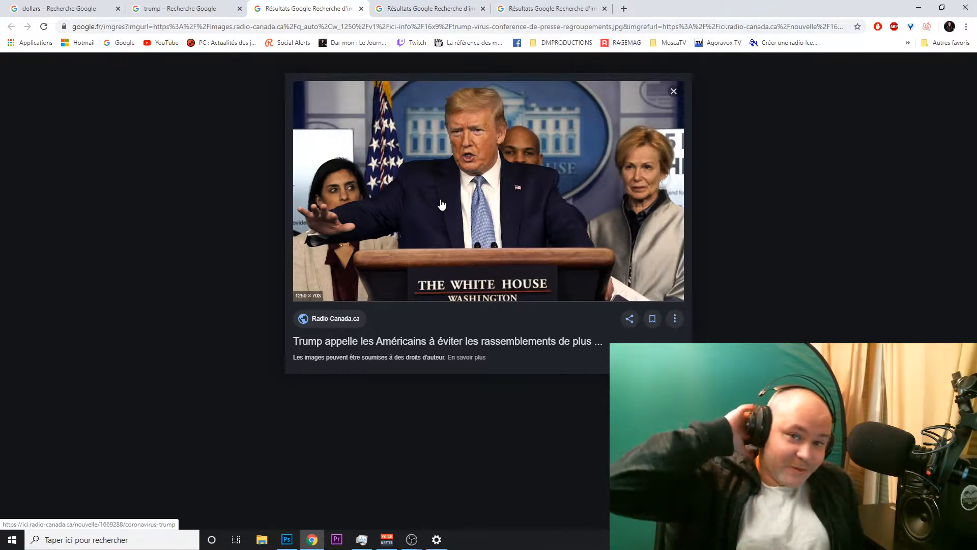
pyautogui.click(525, 9)
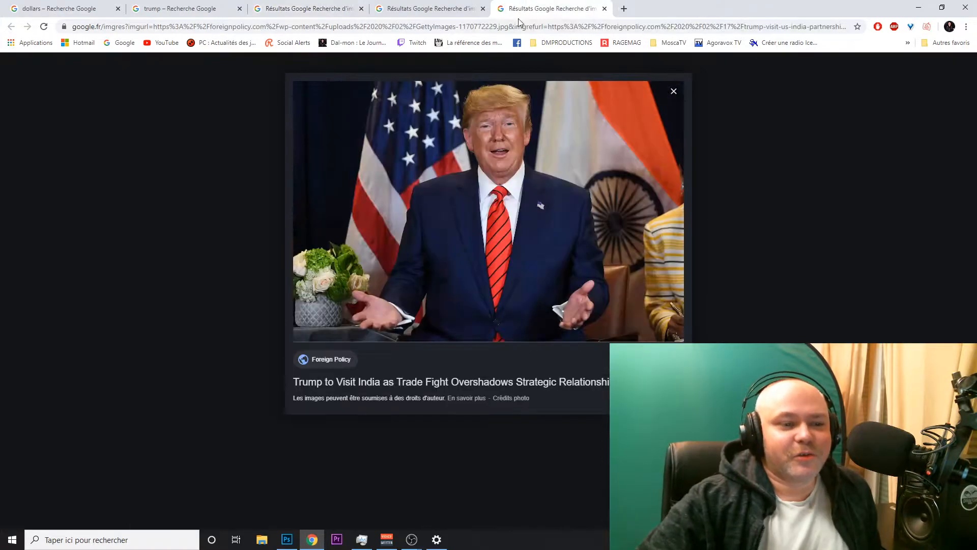
pyautogui.rightClick(595, 138)
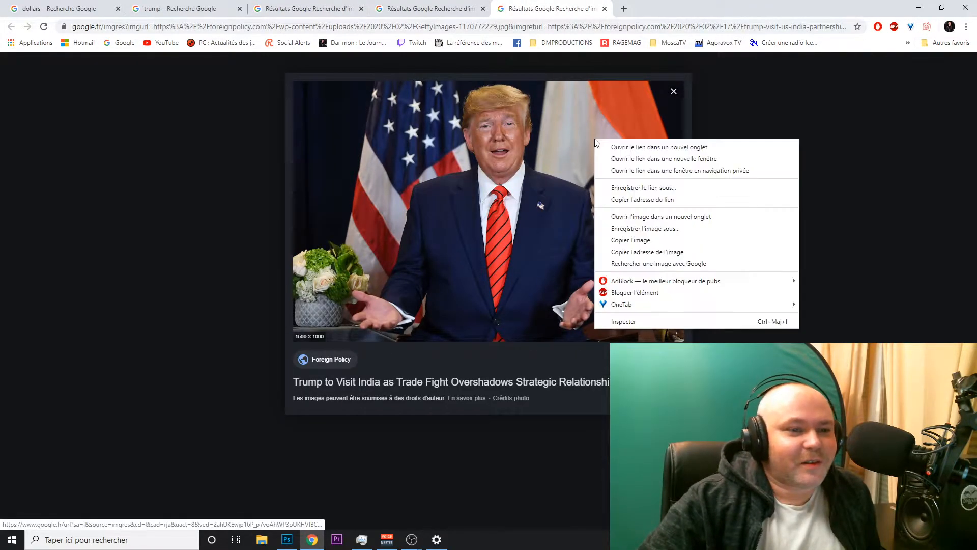
pyautogui.click(655, 227)
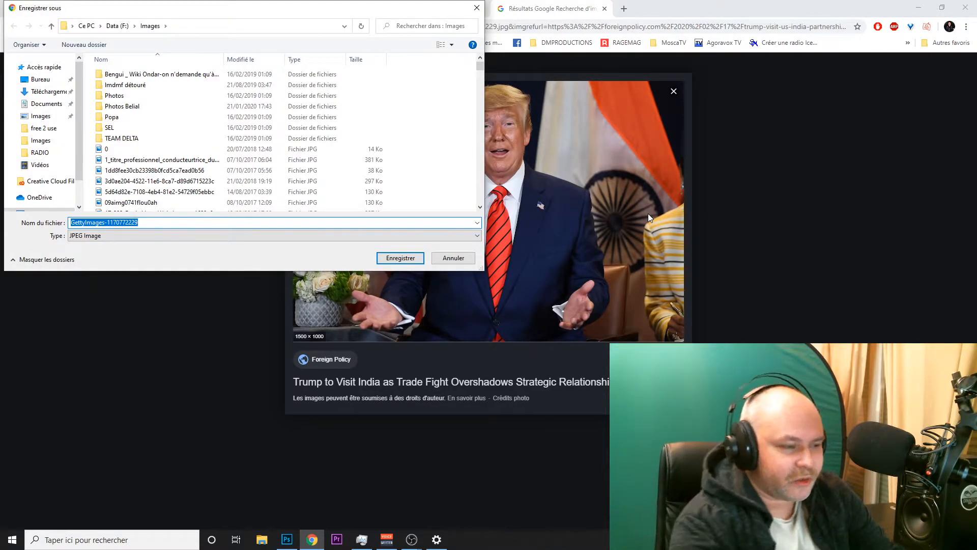
pyautogui.write('trump')
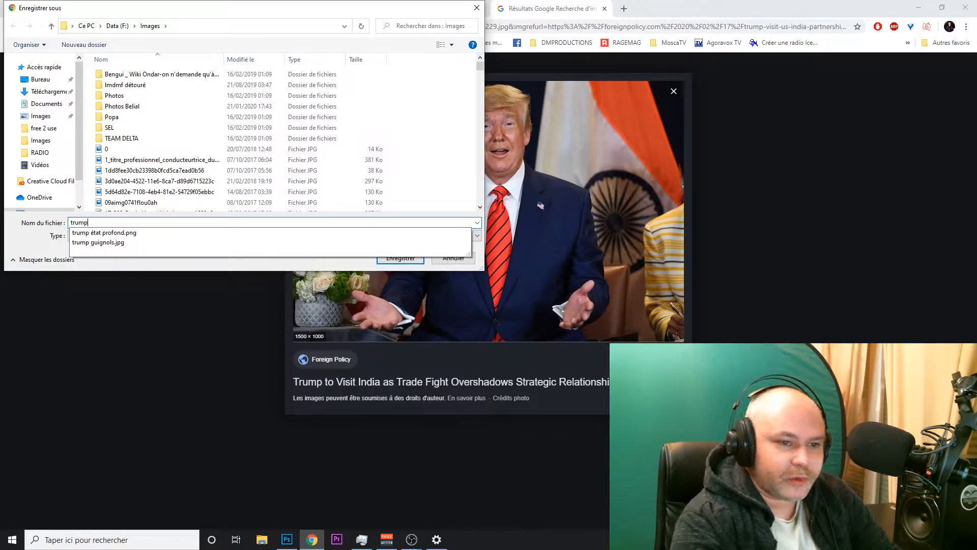
pyautogui.write(' ma')
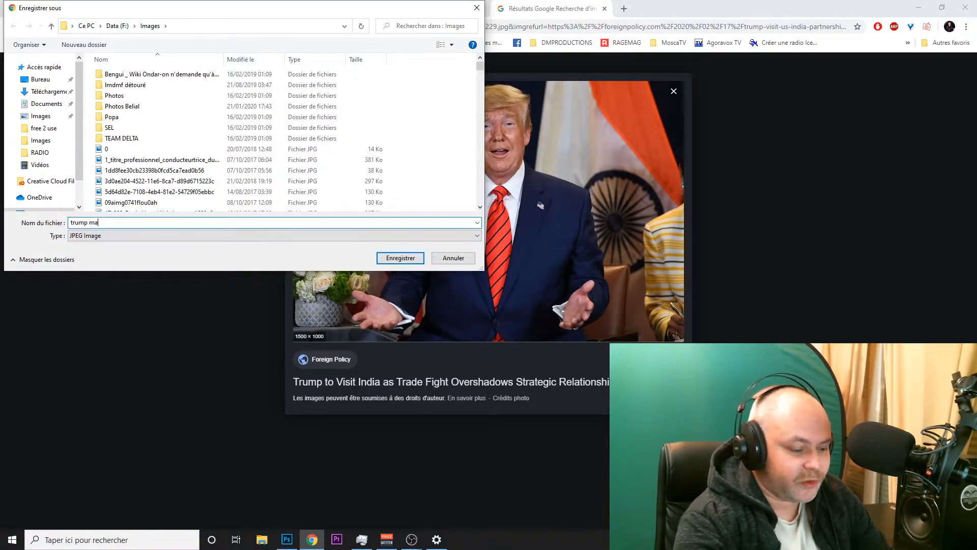
pyautogui.write('ins ouverte')
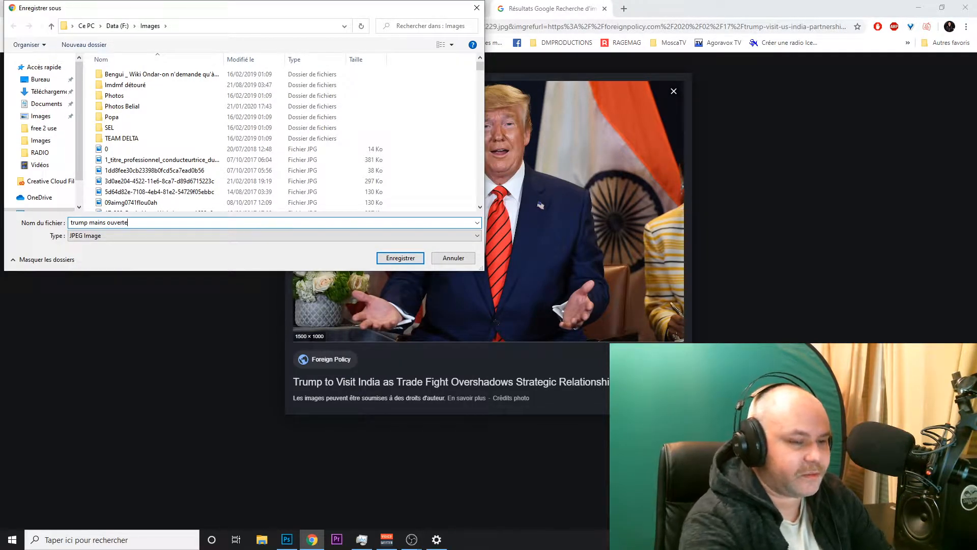
pyautogui.write('s')
pyautogui.click(401, 258)
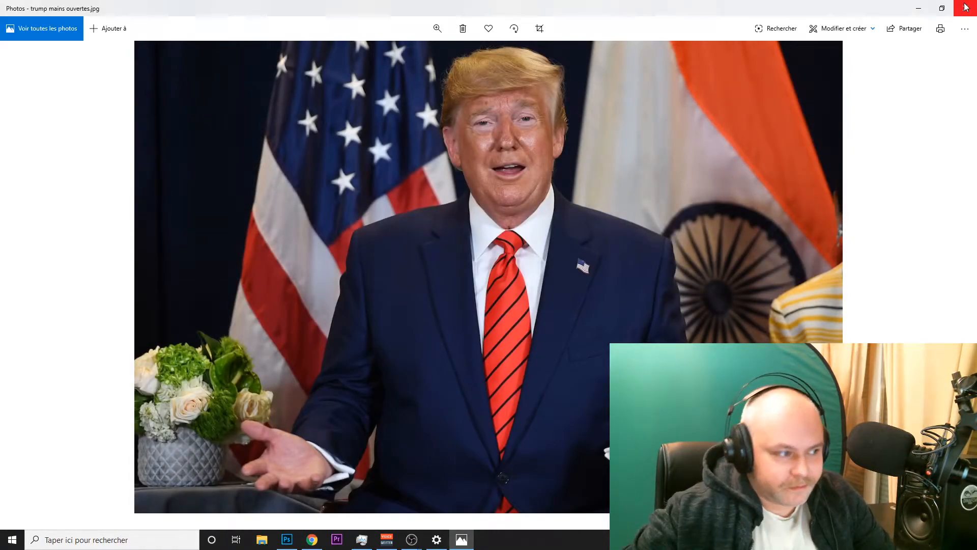
# - Close the photo preview and show trump mains ouvertes.jpg in its folder from the browser's download list
pyautogui.click(961, 9)
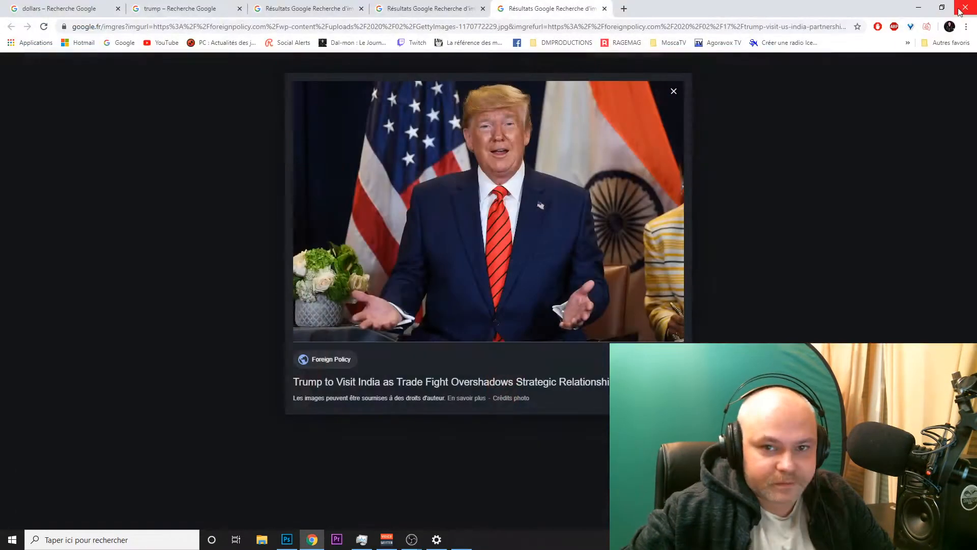
pyautogui.click(965, 27)
pyautogui.click(854, 96)
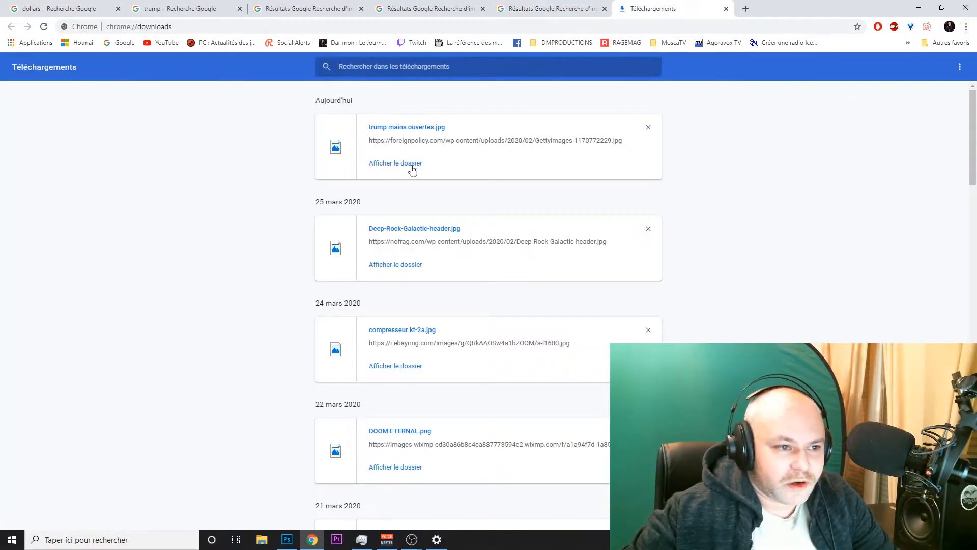
pyautogui.click(392, 163)
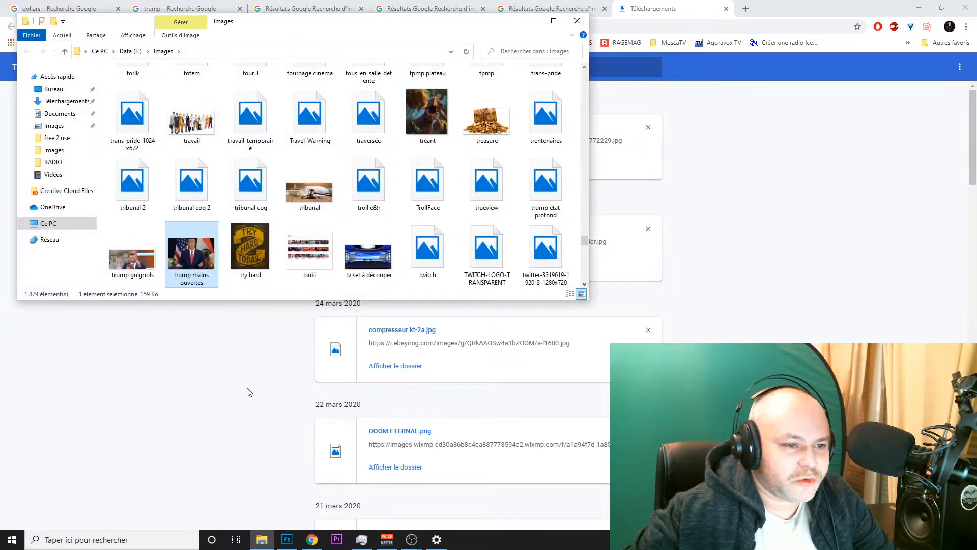
# - Switch to Photoshop and open trump mains ouvertes.jpg from the Images folder as a document
pyautogui.click(286, 539)
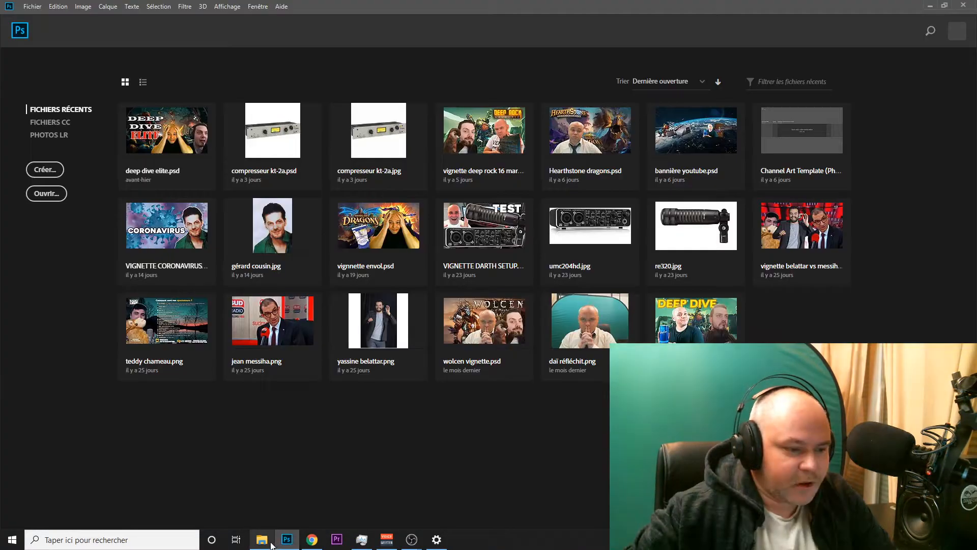
pyautogui.click(271, 544)
pyautogui.moveTo(210, 252); pyautogui.dragTo(573, 466)
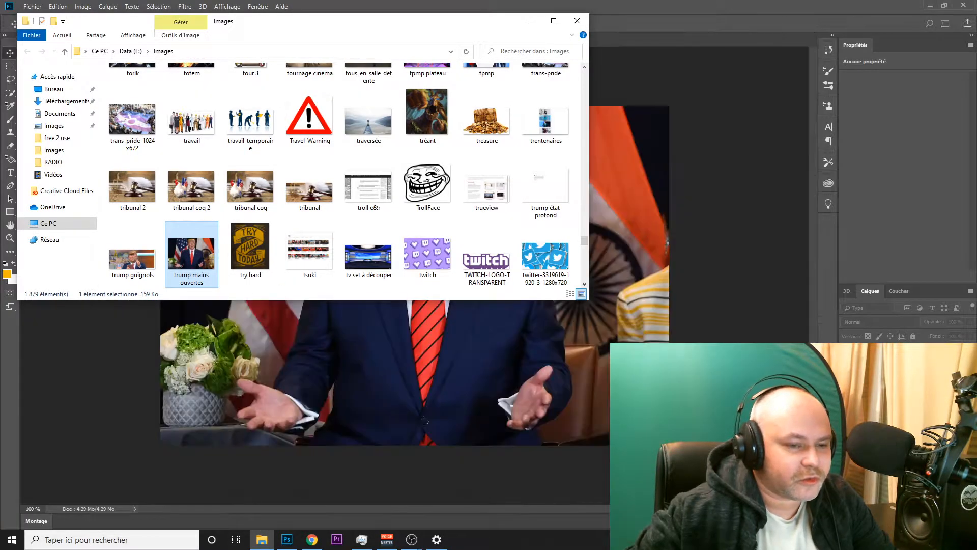
pyautogui.click(613, 432)
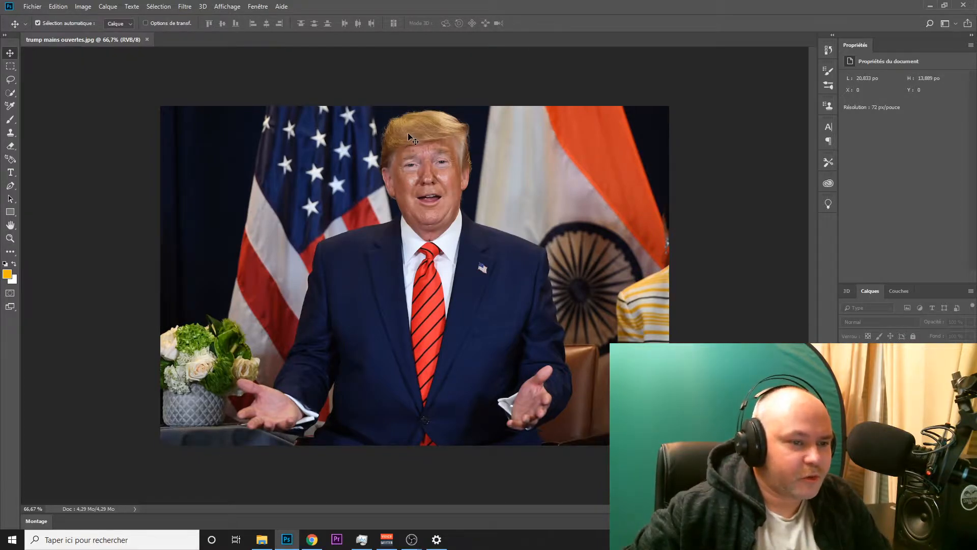
# - Select Trump's head, suit and both hands with the Quick Selection tool
pyautogui.press('w')
pyautogui.moveTo(407, 122)
pyautogui.mouseDown()
pyautogui.moveTo(439, 224)
pyautogui.moveTo(437, 279)
pyautogui.mouseUp()
pyautogui.moveTo(406, 324)
pyautogui.mouseDown()
pyautogui.moveTo(364, 399)
pyautogui.moveTo(479, 415)
pyautogui.moveTo(511, 405)
pyautogui.moveTo(511, 366)
pyautogui.moveTo(554, 389)
pyautogui.mouseUp()
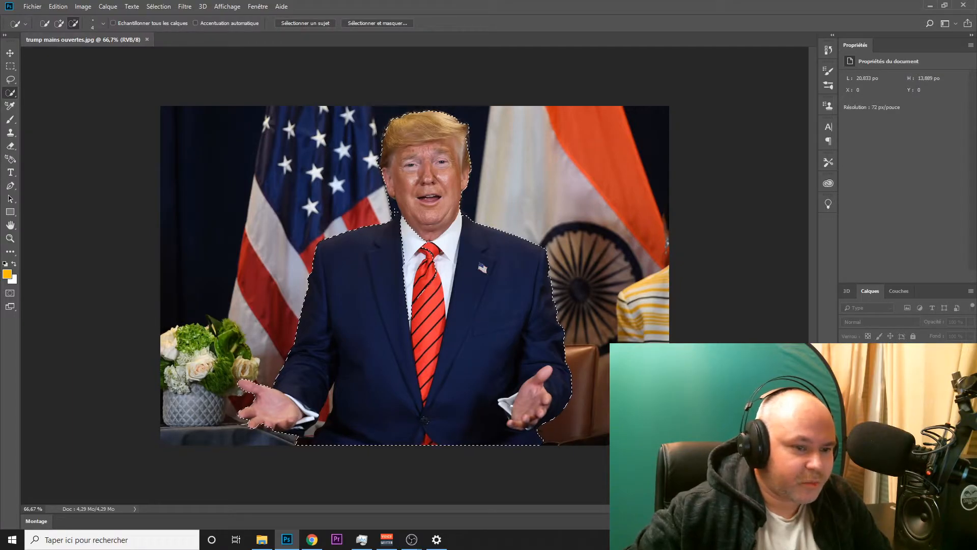
# - Add the missing piece of jacket collar beside the neck, on the pin side, to the selection
pyautogui.click(60, 23)
pyautogui.press('alt')
pyautogui.scroll(5, 441, 166)
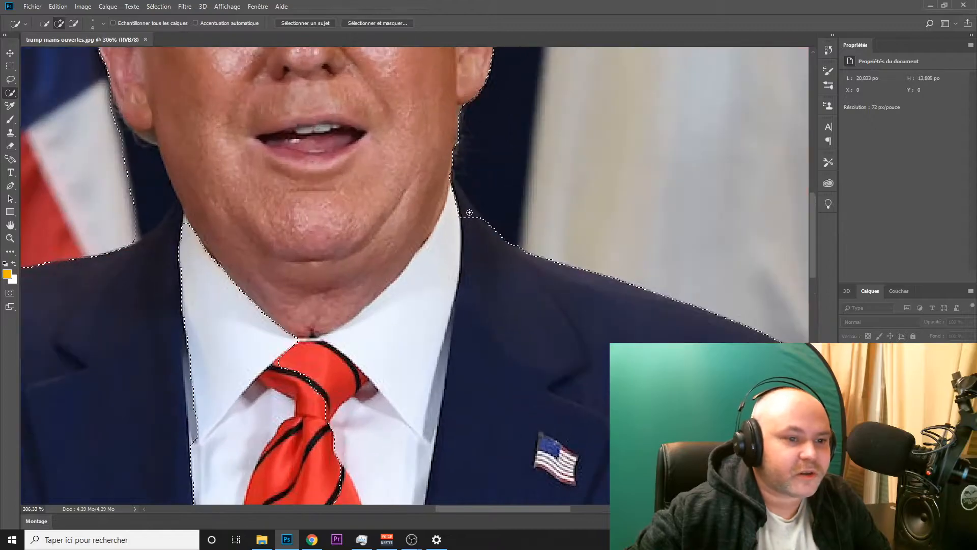
pyautogui.moveTo(461, 200)
pyautogui.mouseDown()
pyautogui.moveTo(467, 215)
pyautogui.moveTo(452, 186)
pyautogui.moveTo(472, 211)
pyautogui.mouseUp()
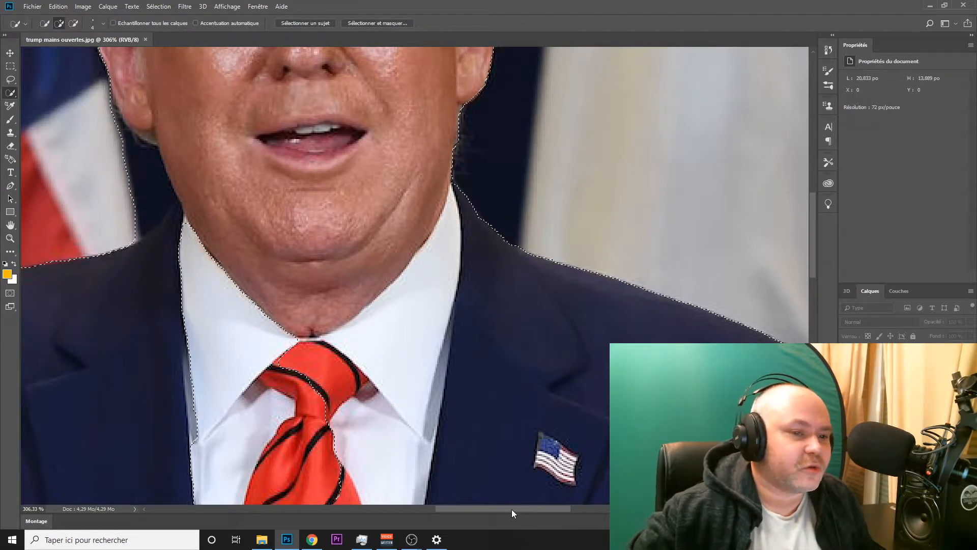
# - Subtract the dark background between the flag and the neck from the selection, and add the adjoining jacket collar tip back
pyautogui.moveTo(543, 508); pyautogui.dragTo(493, 508)
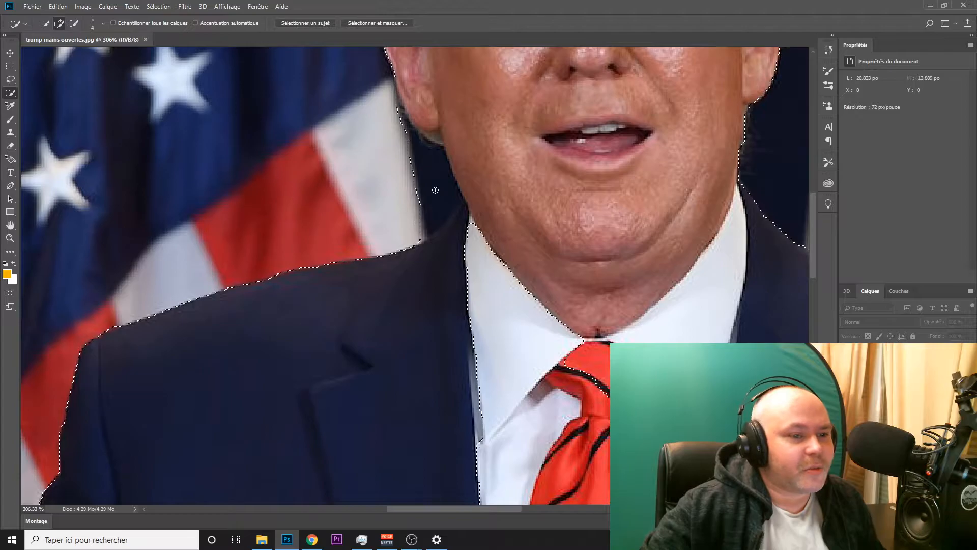
pyautogui.click(74, 24)
pyautogui.click(447, 193)
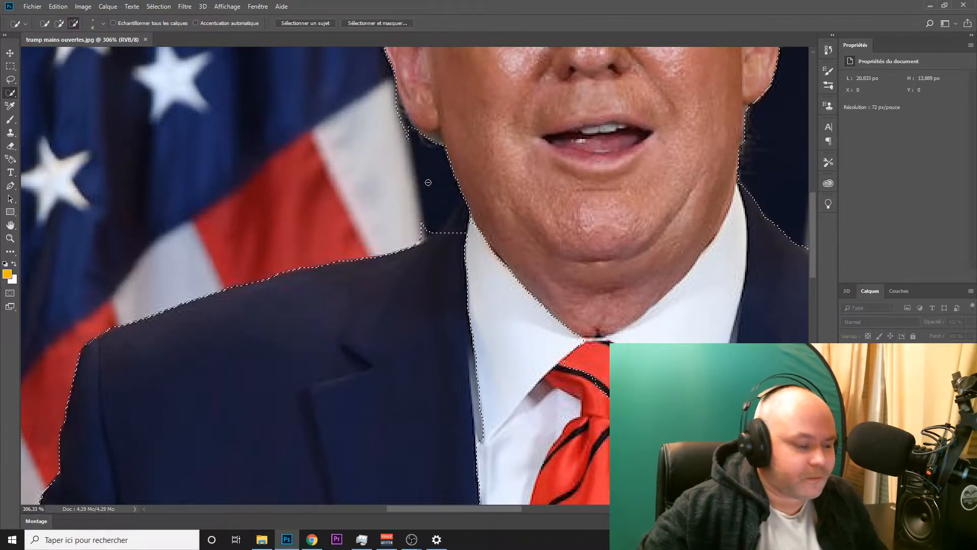
pyautogui.hotkey('ctrl', 'z')
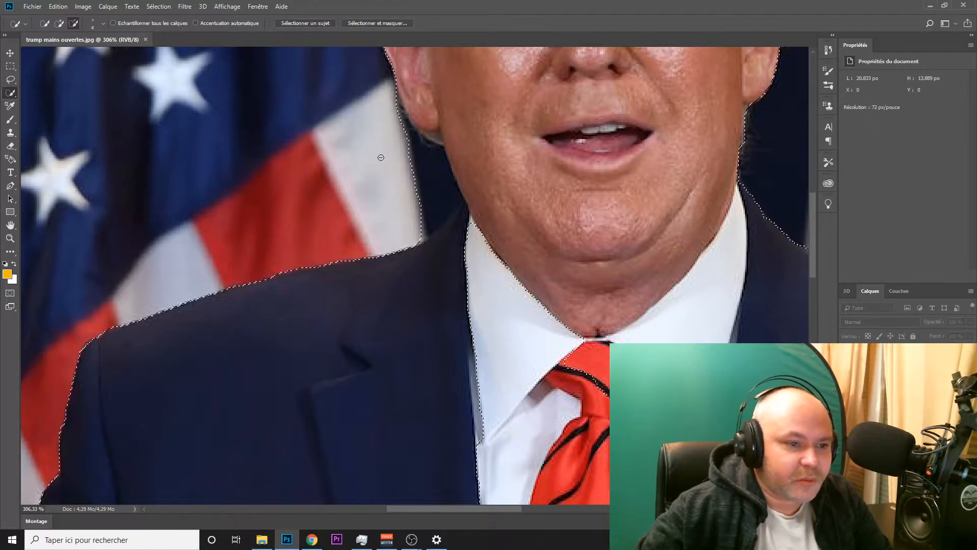
pyautogui.click(434, 194)
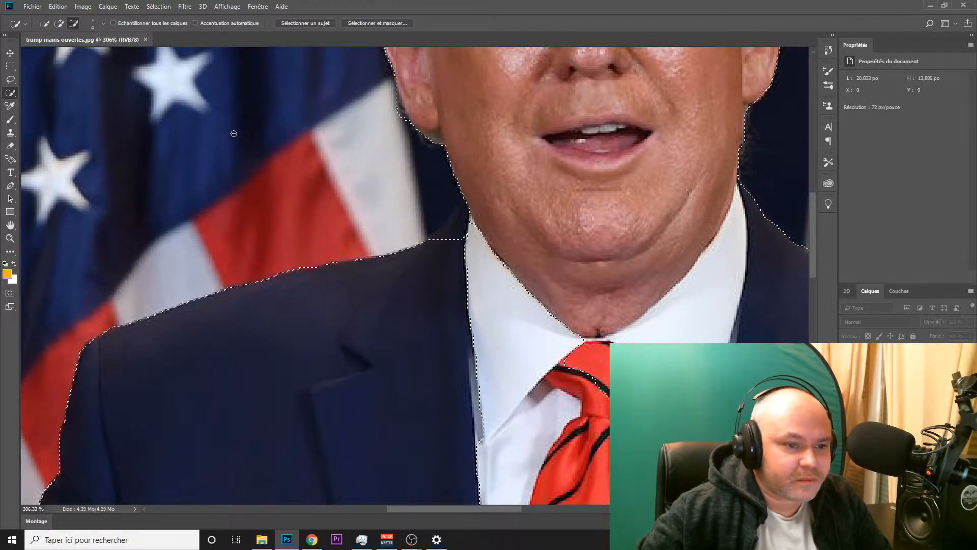
pyautogui.click(59, 24)
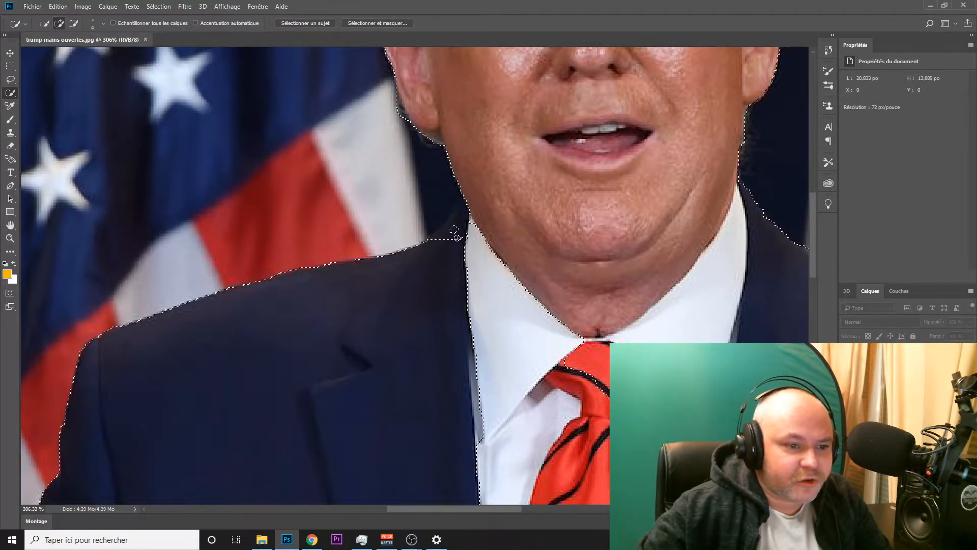
pyautogui.moveTo(462, 220); pyautogui.dragTo(451, 235)
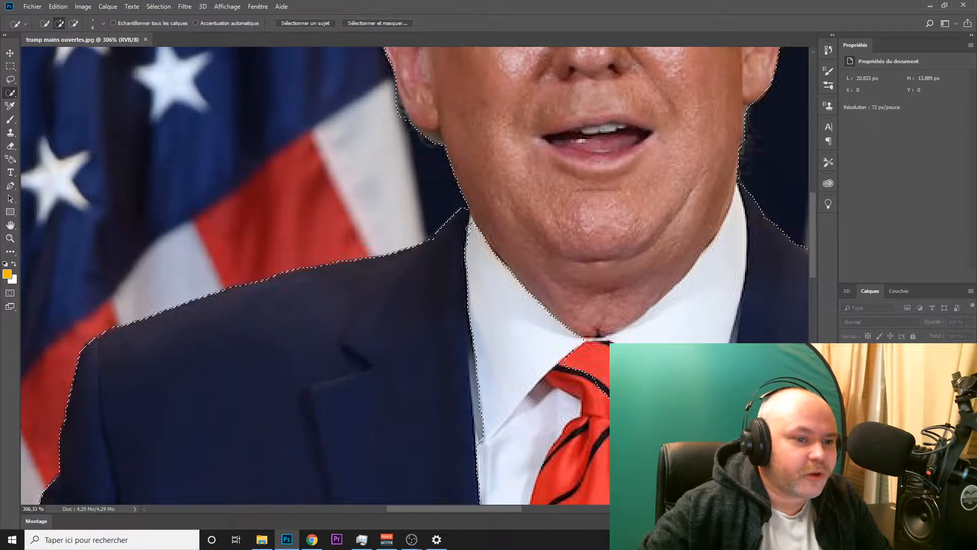
# - Add the unselected parts of the shirt collar and the upper tie to the selection
pyautogui.moveTo(814, 217); pyautogui.dragTo(815, 235)
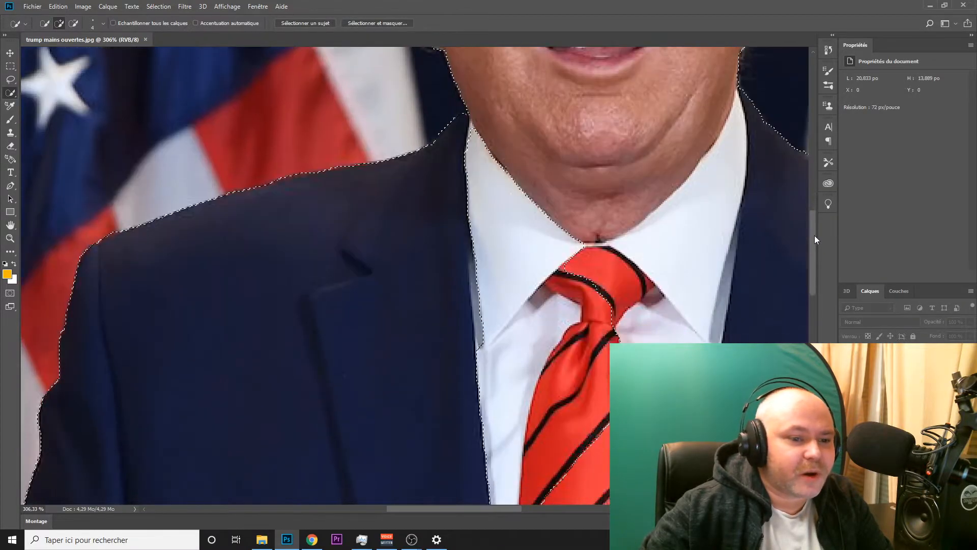
pyautogui.moveTo(571, 260); pyautogui.dragTo(442, 246)
pyautogui.moveTo(549, 289); pyautogui.dragTo(575, 366)
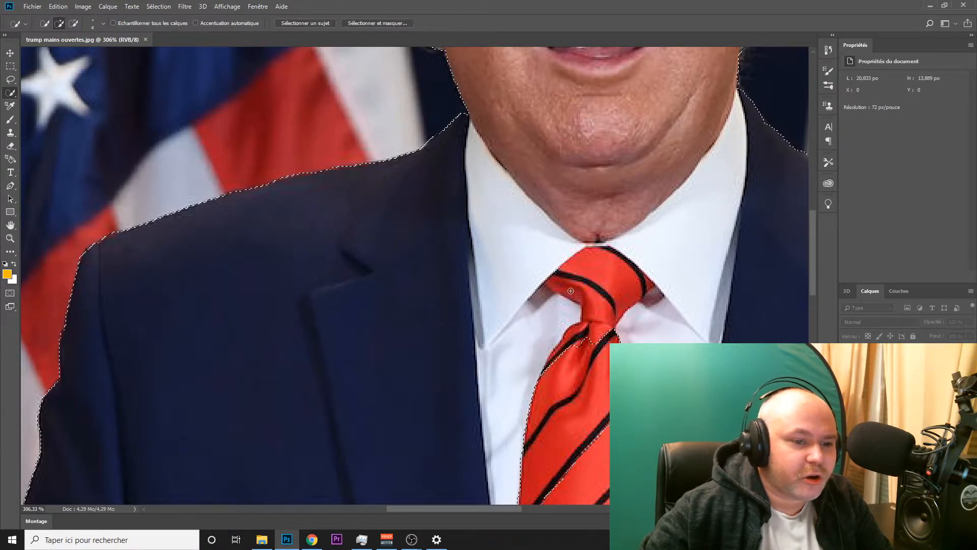
# - Subtract the background gap between the sleeve and the jacket, down to the image's lower edge, from the selection
pyautogui.moveTo(818, 238); pyautogui.dragTo(814, 391)
pyautogui.moveTo(468, 509); pyautogui.dragTo(414, 502)
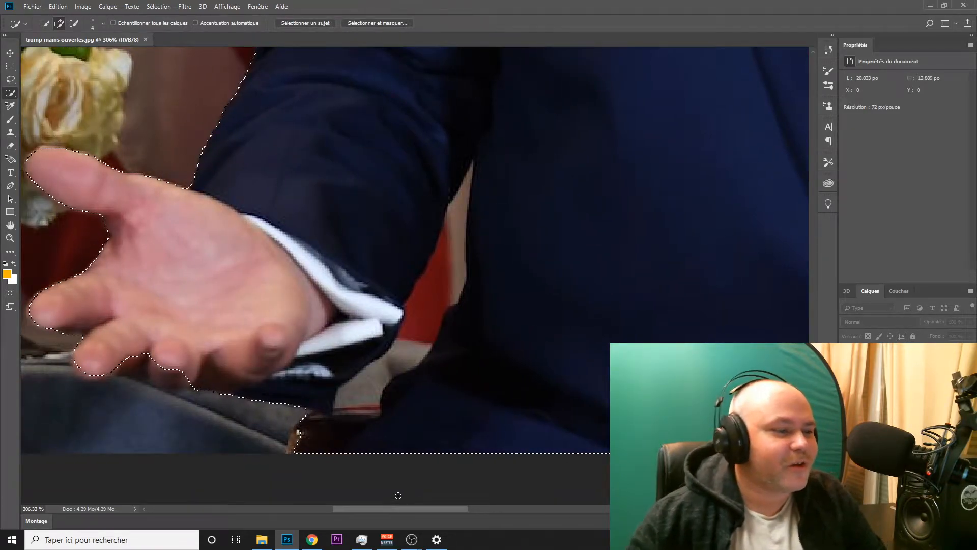
pyautogui.moveTo(258, 541)
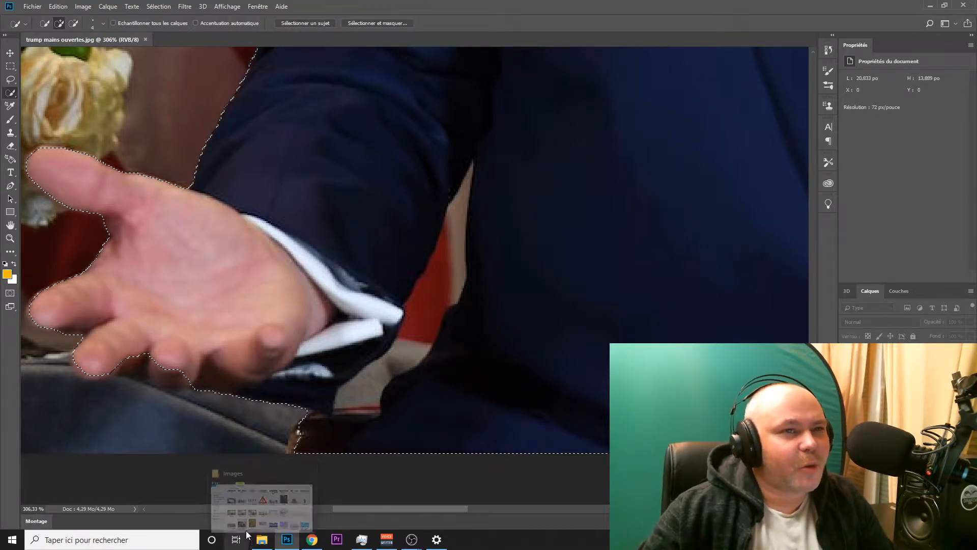
pyautogui.moveTo(261, 501)
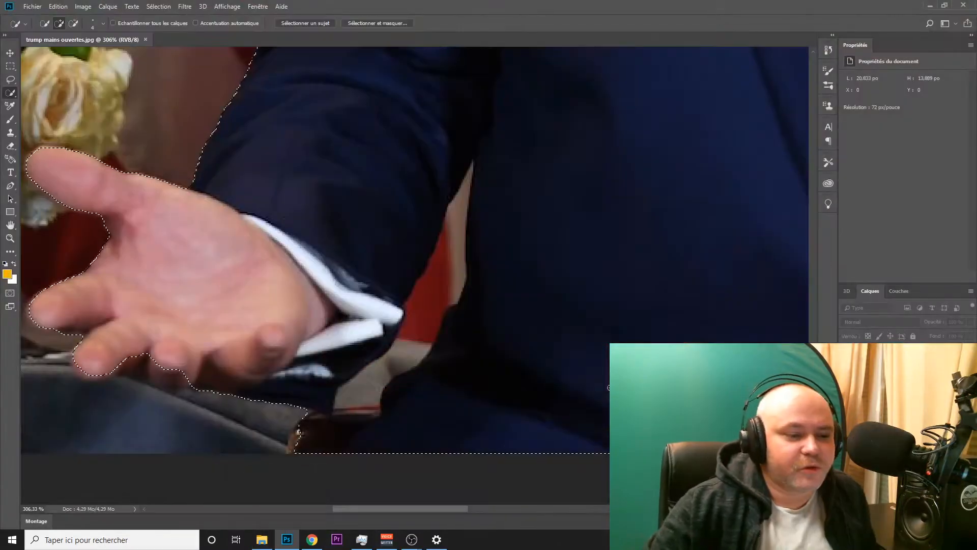
pyautogui.click(74, 23)
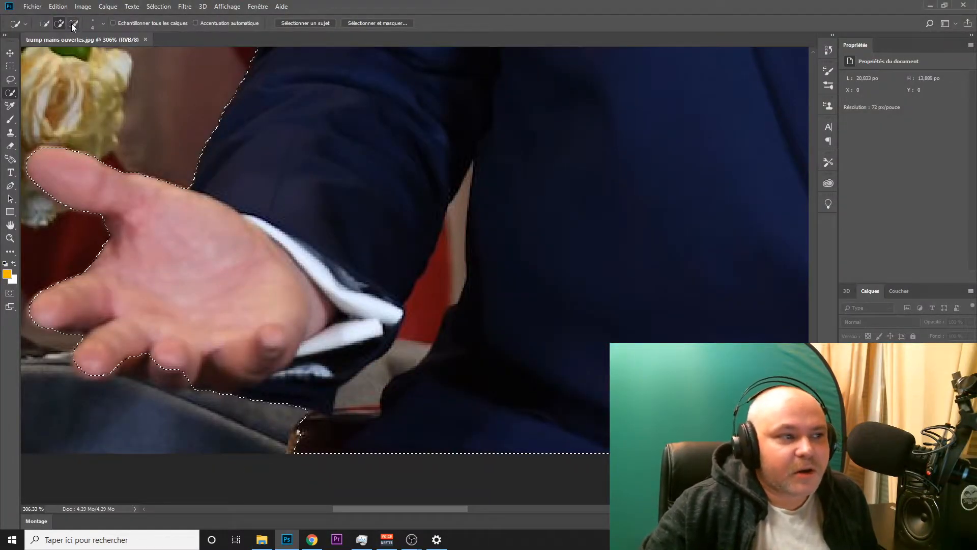
pyautogui.moveTo(460, 196); pyautogui.dragTo(449, 234)
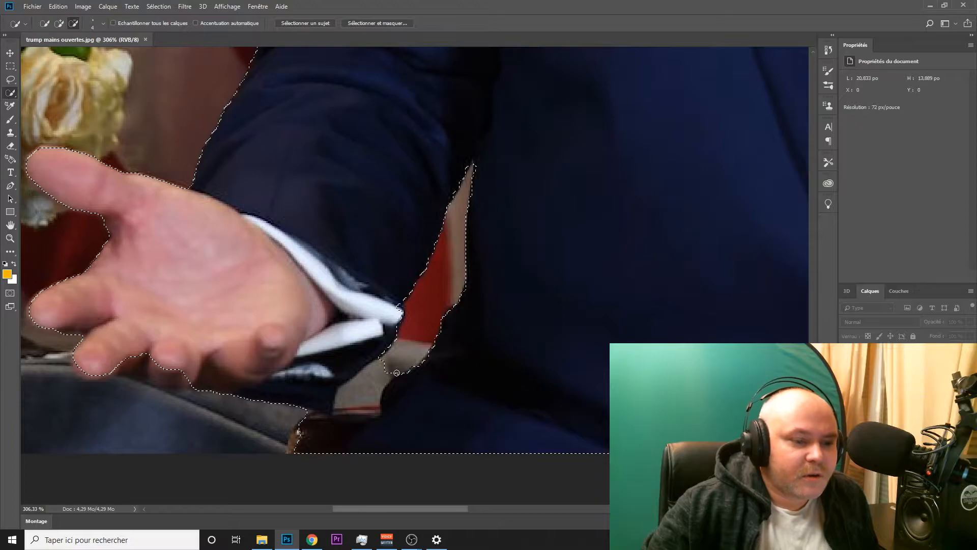
pyautogui.moveTo(387, 373)
pyautogui.mouseDown()
pyautogui.moveTo(339, 403)
pyautogui.moveTo(355, 402)
pyautogui.moveTo(323, 434)
pyautogui.mouseUp()
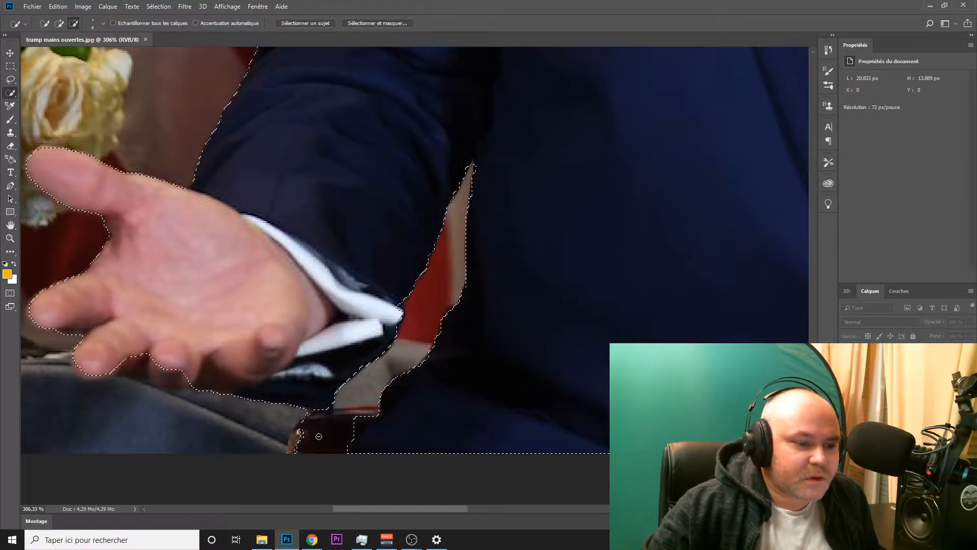
pyautogui.click(359, 420)
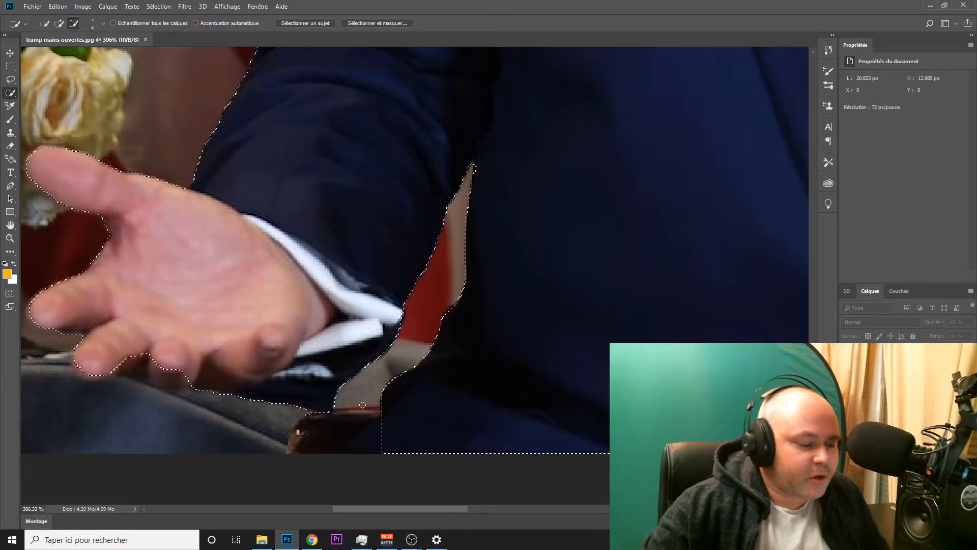
pyautogui.hotkey('ctrl', 'z')
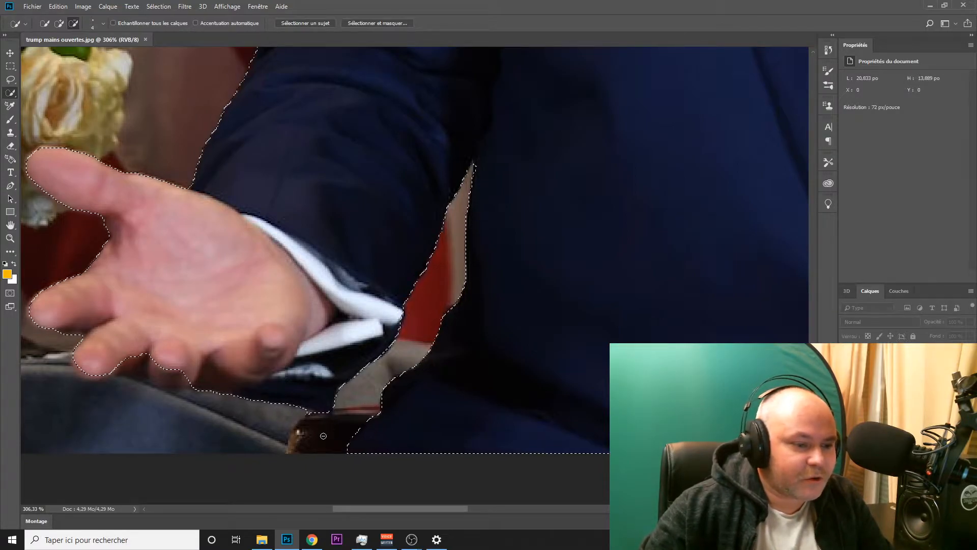
# - Add the missing fingertip area on the underside of the hand near the flowers to the selection
pyautogui.moveTo(407, 508); pyautogui.dragTo(362, 497)
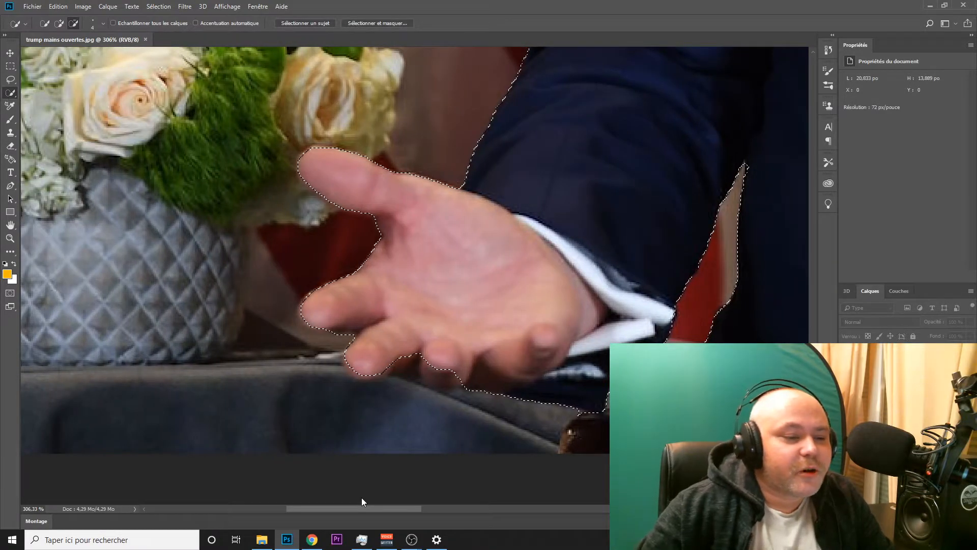
pyautogui.click(62, 26)
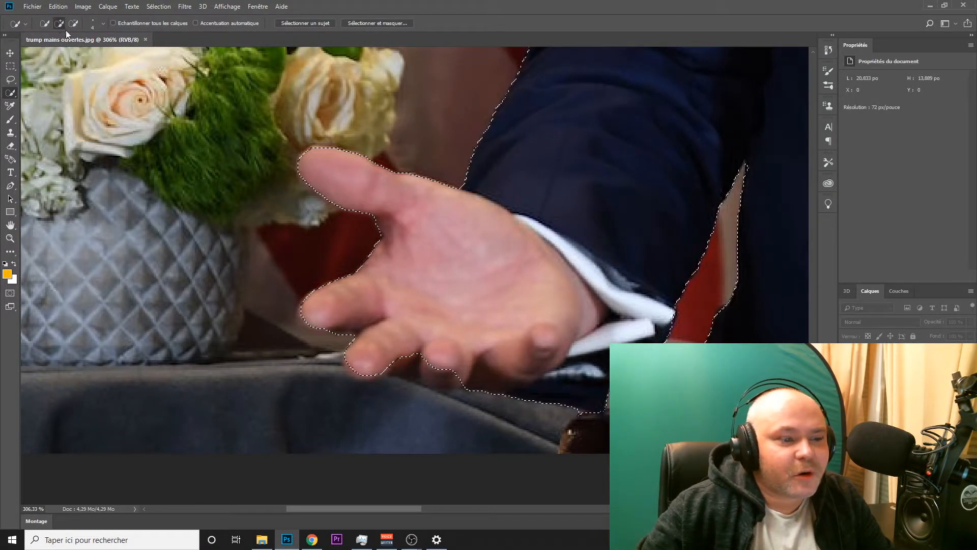
pyautogui.click(432, 375)
pyautogui.moveTo(432, 376); pyautogui.dragTo(461, 380)
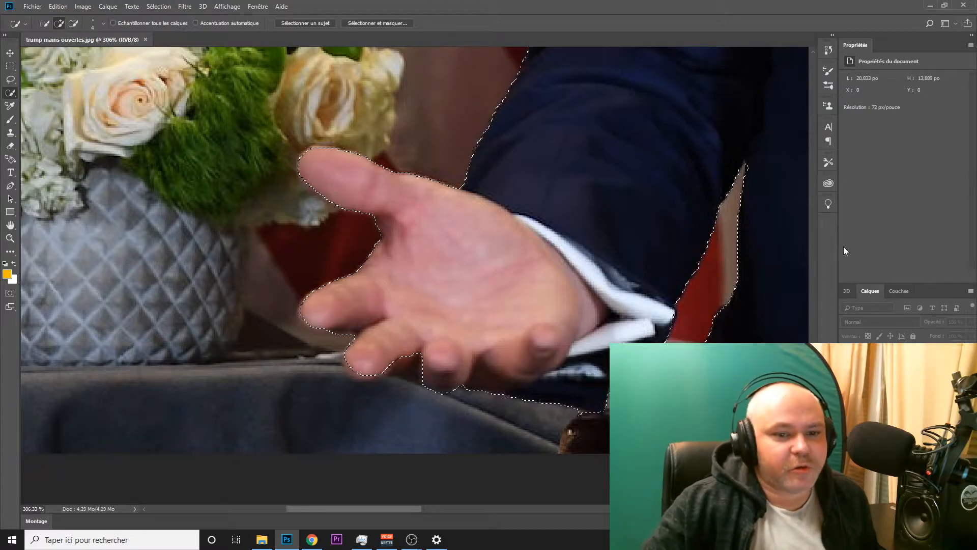
# - Subtract the bit of flag background beside the hair above the ear from the selection
pyautogui.moveTo(811, 377); pyautogui.dragTo(811, 194)
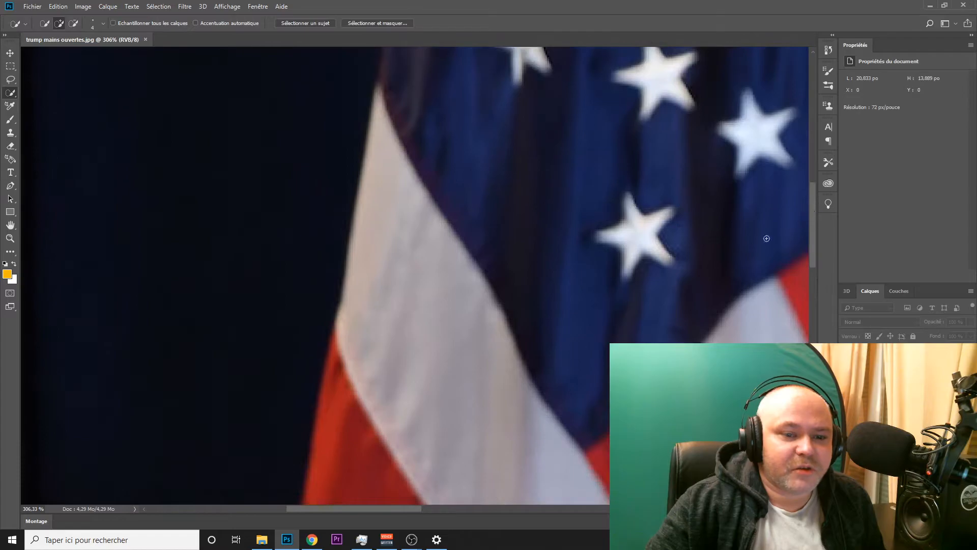
pyautogui.moveTo(399, 510); pyautogui.dragTo(495, 507)
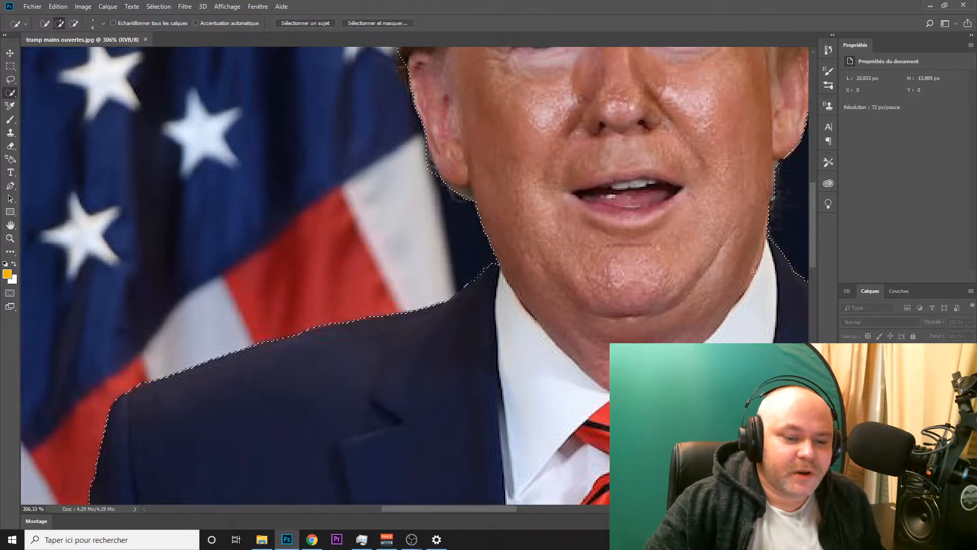
pyautogui.scroll(-3, 659, 266)
pyautogui.scroll(-4, 659, 266)
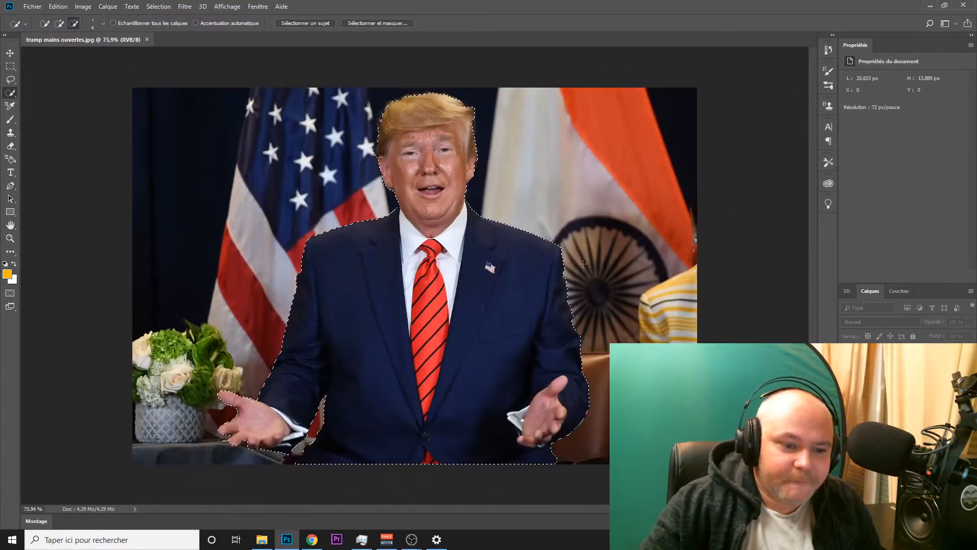
pyautogui.scroll(5, 406, 133)
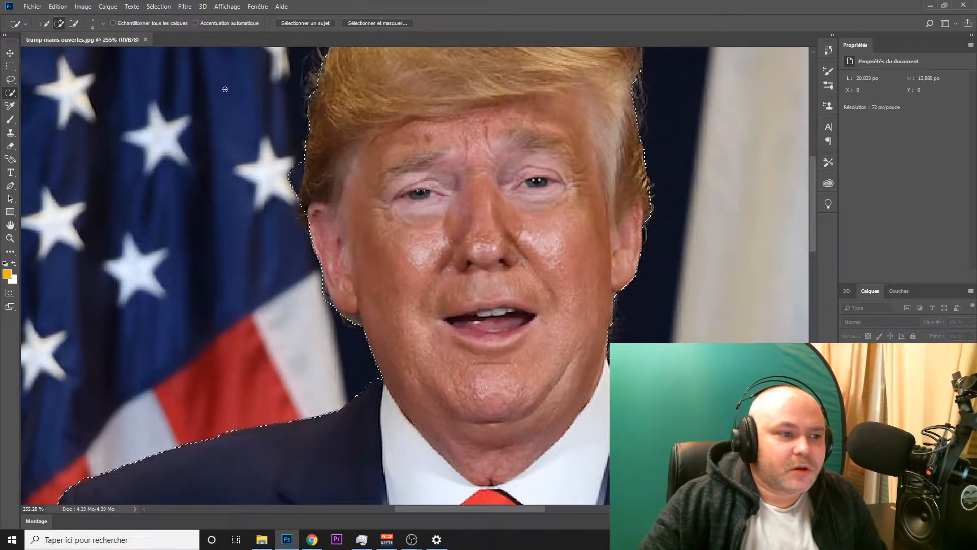
pyautogui.click(73, 22)
pyautogui.moveTo(296, 163); pyautogui.dragTo(293, 187)
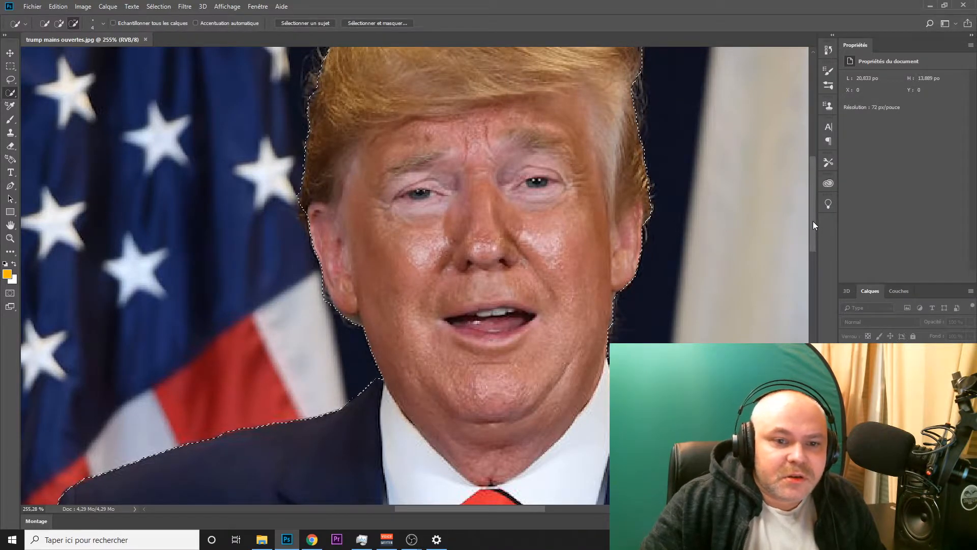
# - Open the selection in Select and Mask and check the available view modes, keeping Incrustation
pyautogui.moveTo(814, 221); pyautogui.dragTo(805, 193)
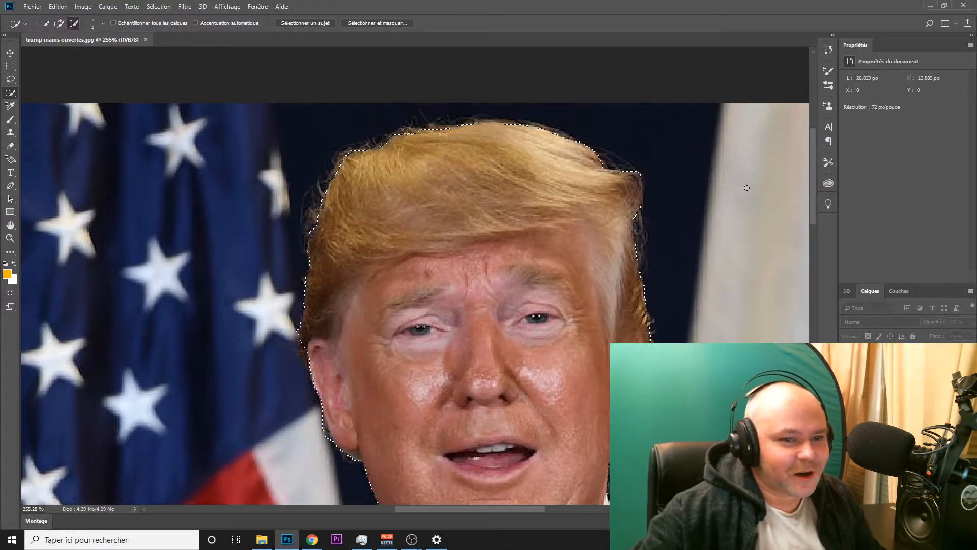
pyautogui.moveTo(813, 151); pyautogui.dragTo(773, 166)
pyautogui.click(154, 6)
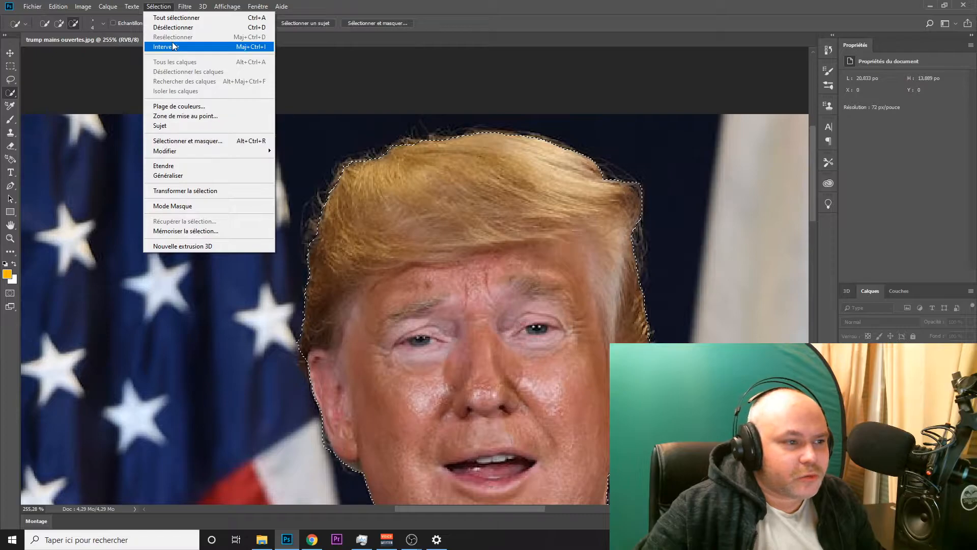
pyautogui.click(197, 142)
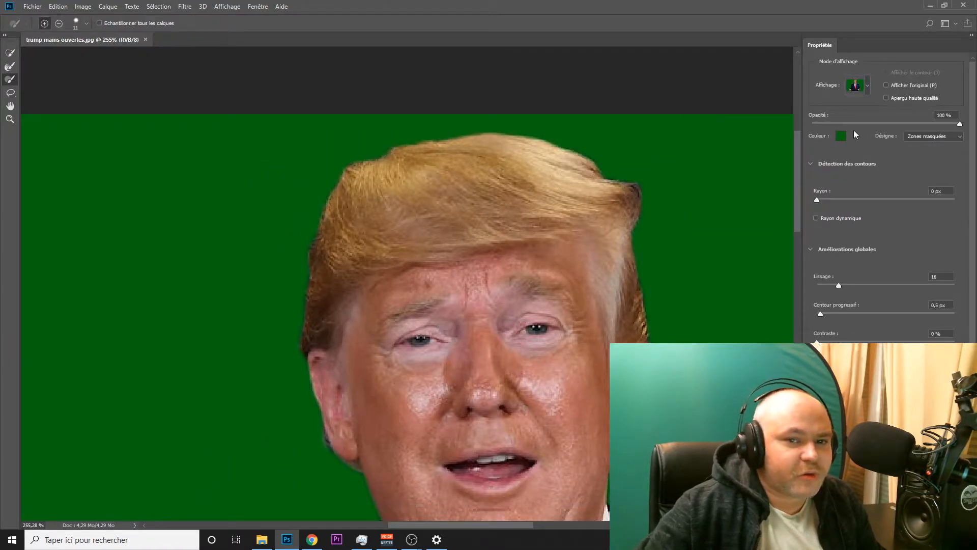
pyautogui.click(866, 87)
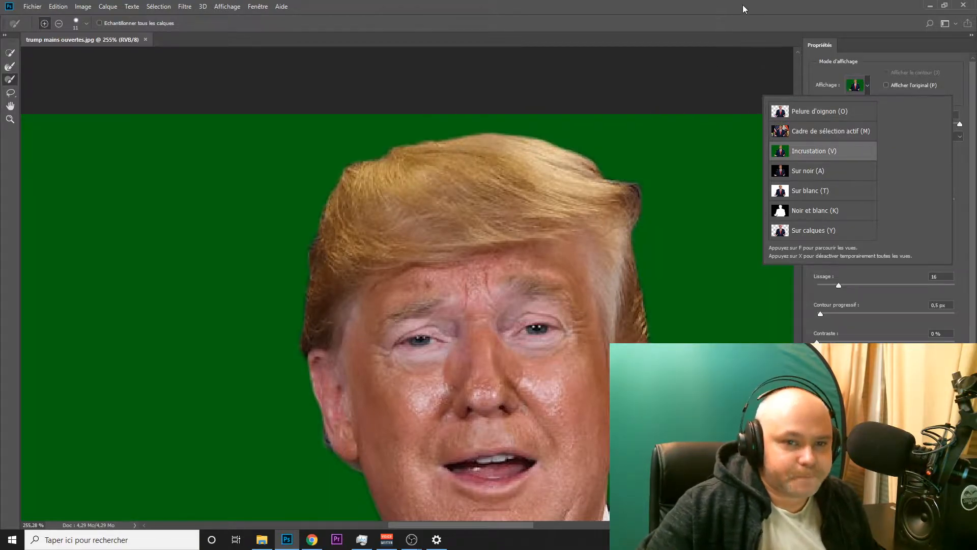
pyautogui.click(743, 9)
pyautogui.moveTo(794, 153)
pyautogui.mouseDown()
pyautogui.moveTo(795, 194)
pyautogui.moveTo(797, 146)
pyautogui.moveTo(795, 153)
pyautogui.mouseUp()
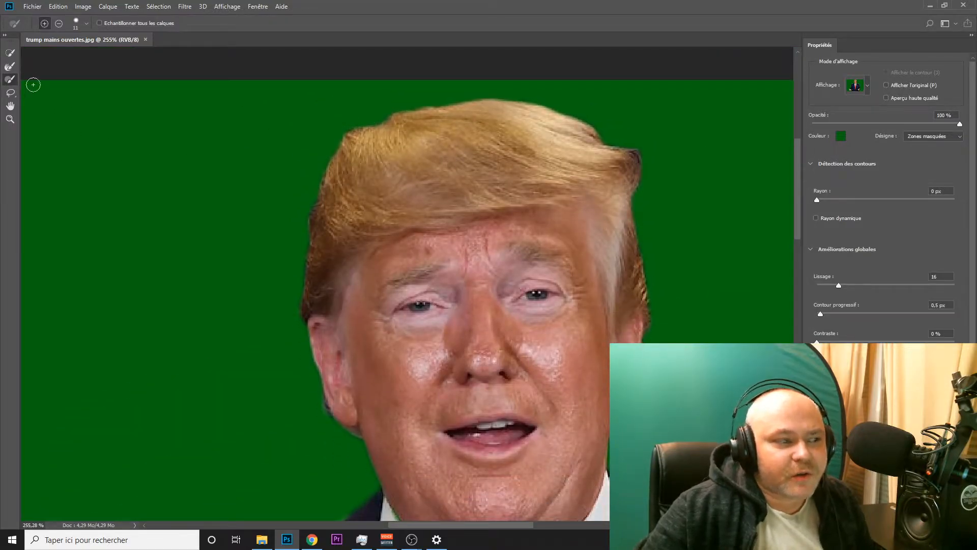
# - Refine the hair outline above the ear and at the swept tip with the Refine Edge Brush, reduced to 7 px
pyautogui.click(10, 67)
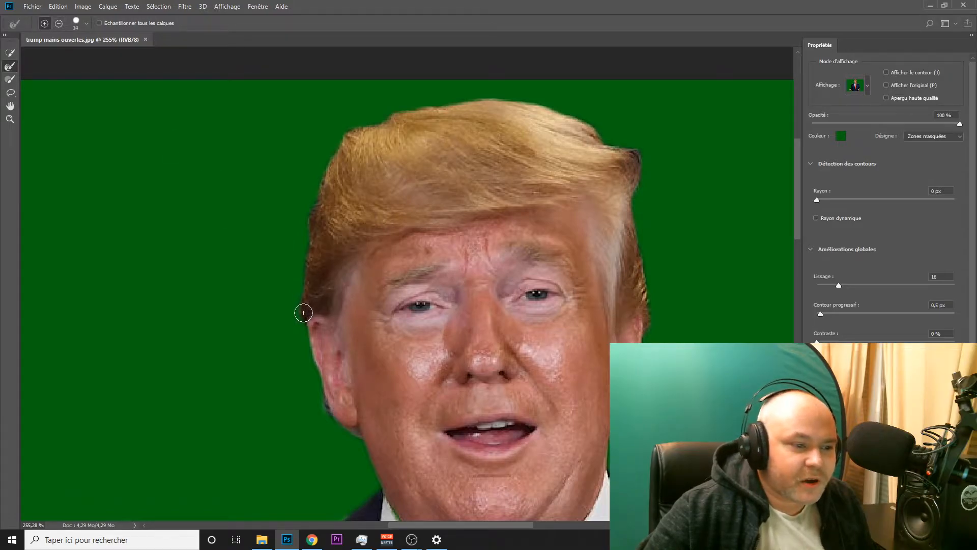
pyautogui.moveTo(303, 312)
pyautogui.mouseDown()
pyautogui.moveTo(310, 227)
pyautogui.moveTo(309, 271)
pyautogui.mouseUp()
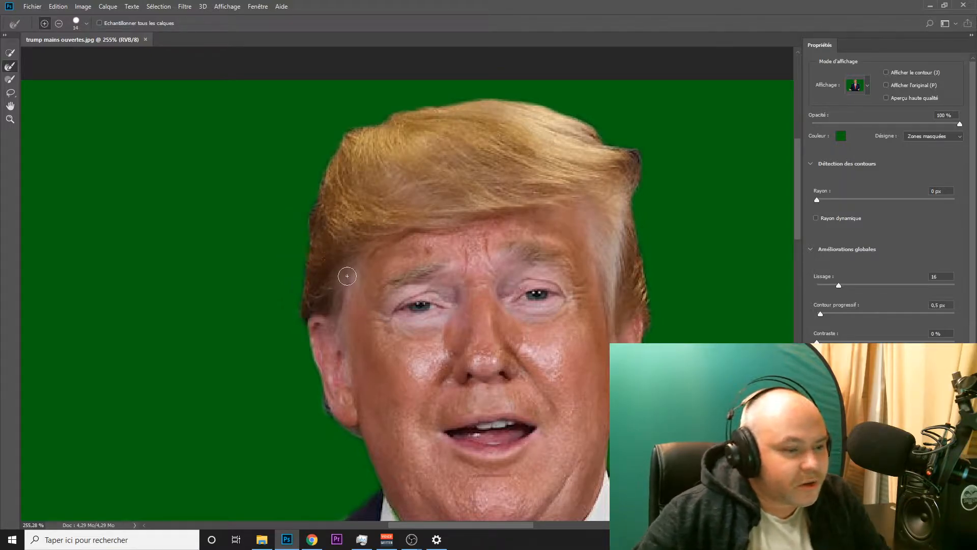
pyautogui.click(86, 23)
pyautogui.moveTo(37, 53); pyautogui.dragTo(35, 54)
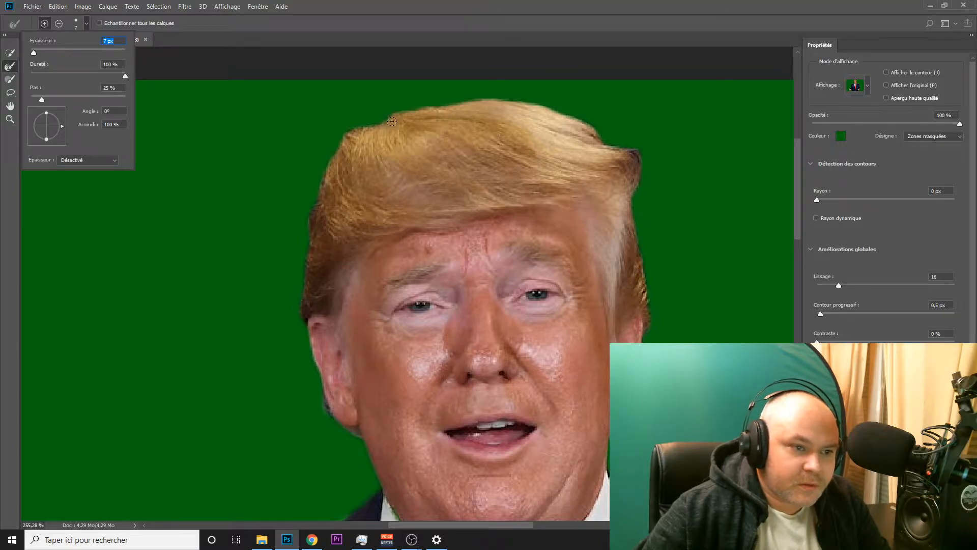
pyautogui.click(639, 154)
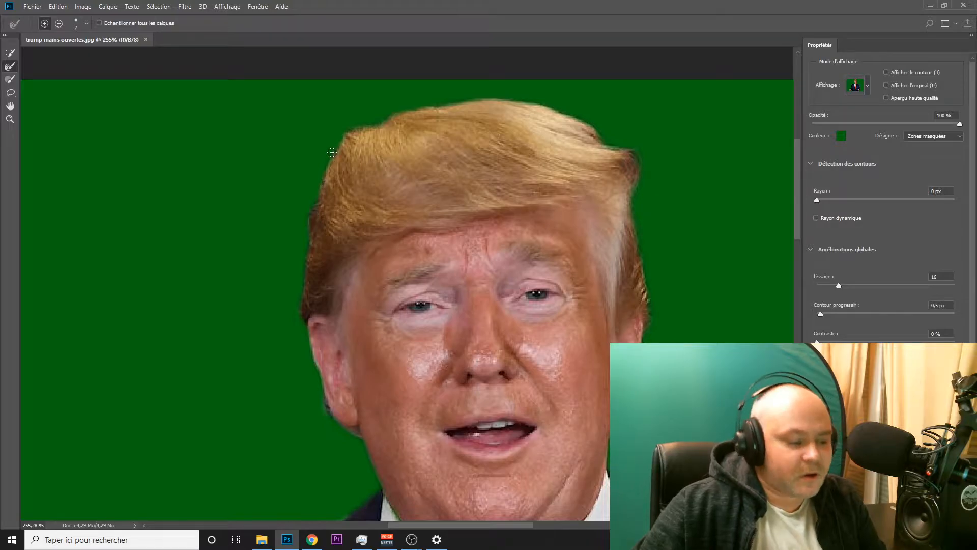
# - Refine the edge around the earlobe with the Refine Edge Brush in add mode
pyautogui.click(58, 24)
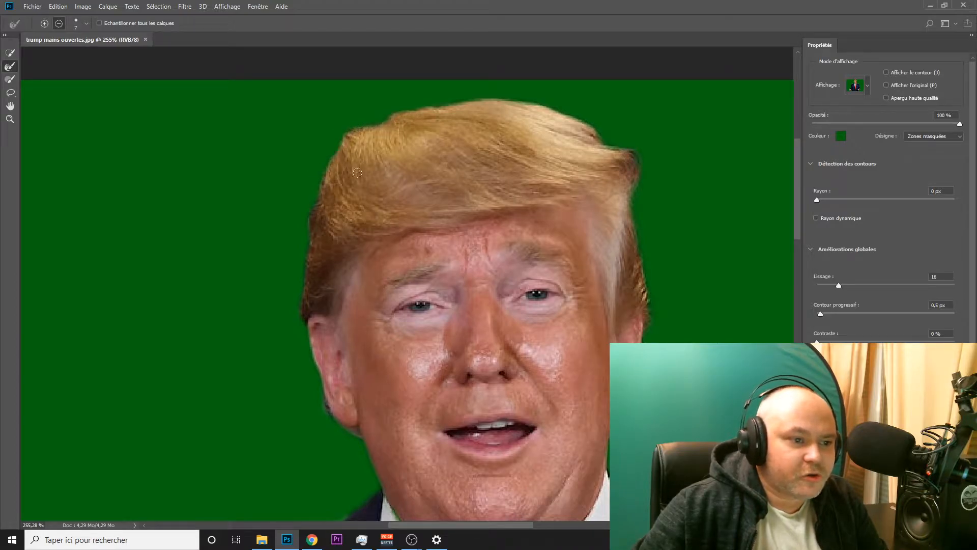
pyautogui.click(44, 24)
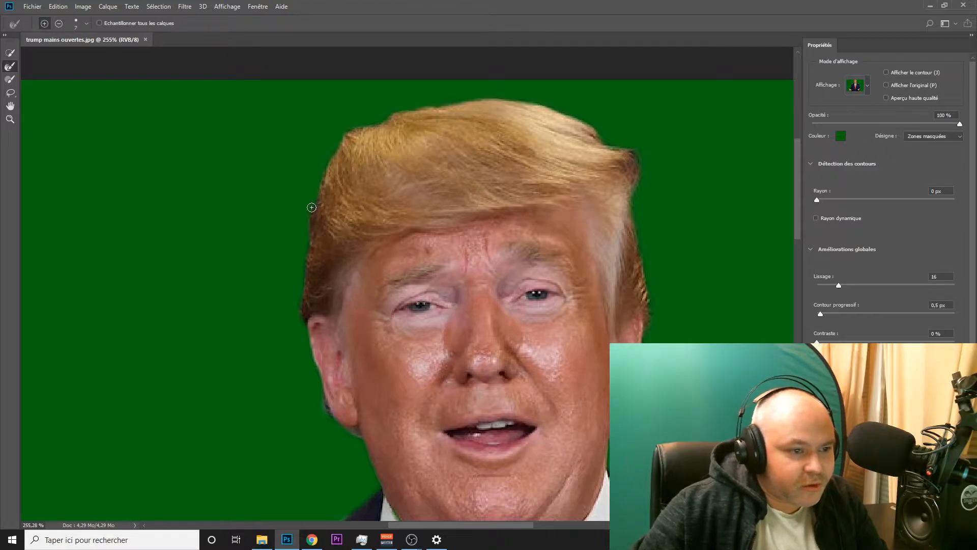
pyautogui.scroll(2, 310, 209)
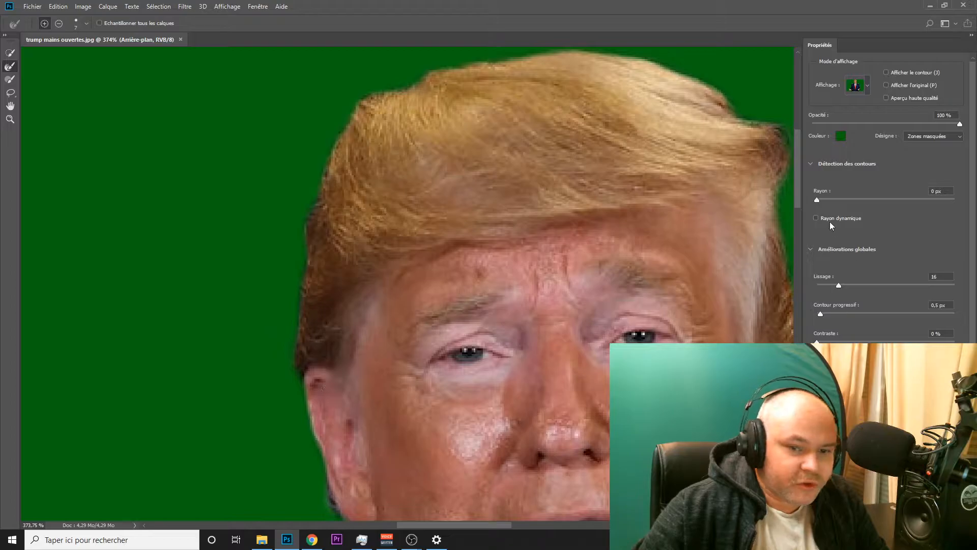
pyautogui.scroll(-3, 797, 176)
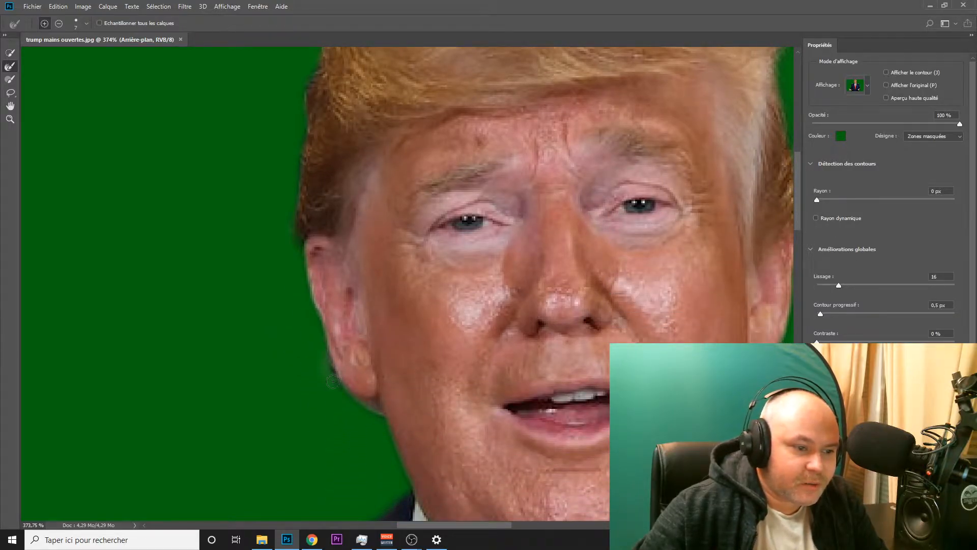
pyautogui.moveTo(351, 400); pyautogui.dragTo(351, 402)
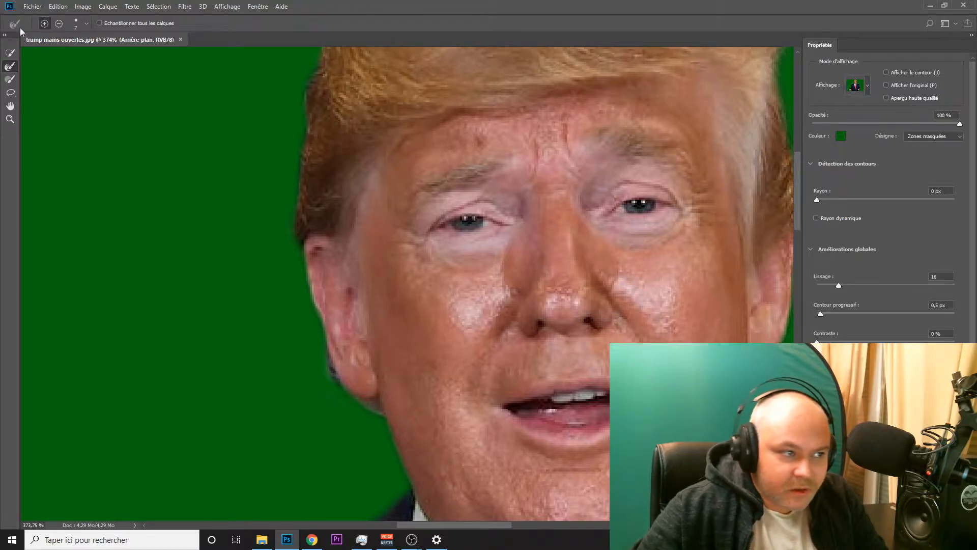
# - Try adding the background around the earlobe to the selection with the Brush tool, and remove it again
pyautogui.click(59, 24)
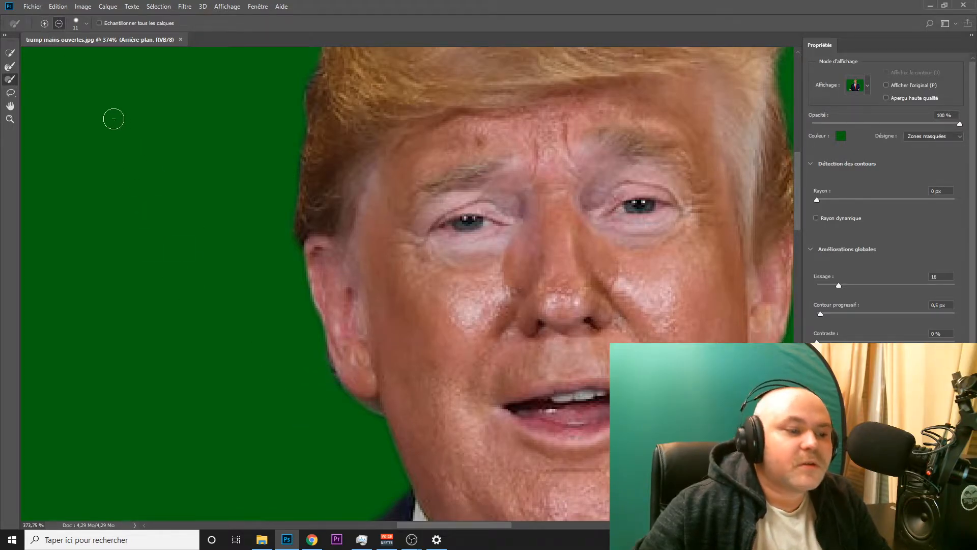
pyautogui.click(10, 66)
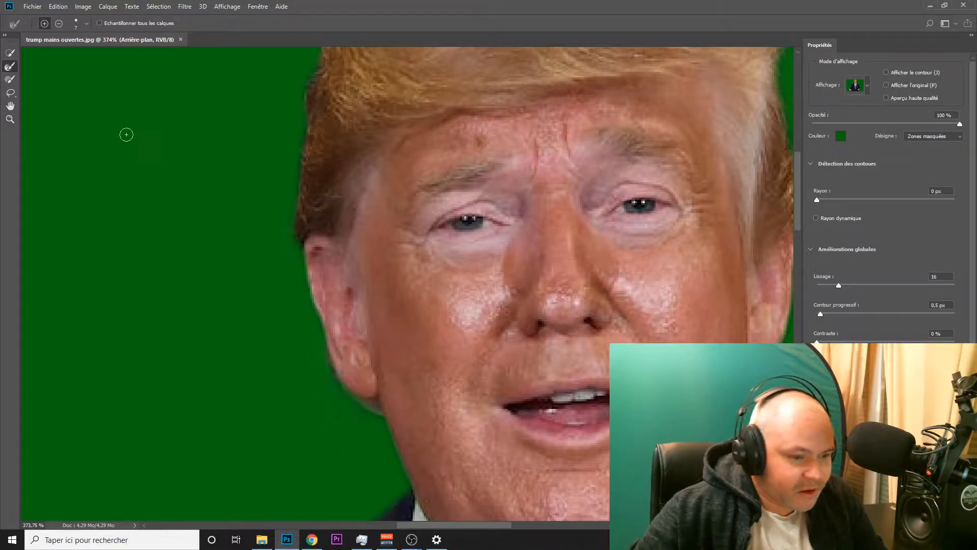
pyautogui.click(11, 79)
pyautogui.click(45, 24)
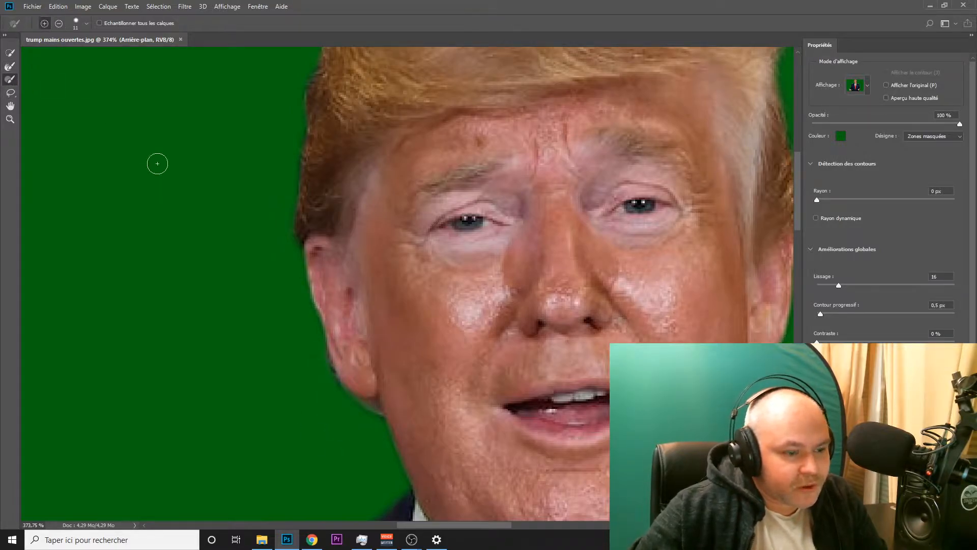
pyautogui.moveTo(316, 354)
pyautogui.mouseDown()
pyautogui.moveTo(333, 396)
pyautogui.moveTo(372, 434)
pyautogui.moveTo(368, 420)
pyautogui.moveTo(332, 442)
pyautogui.mouseUp()
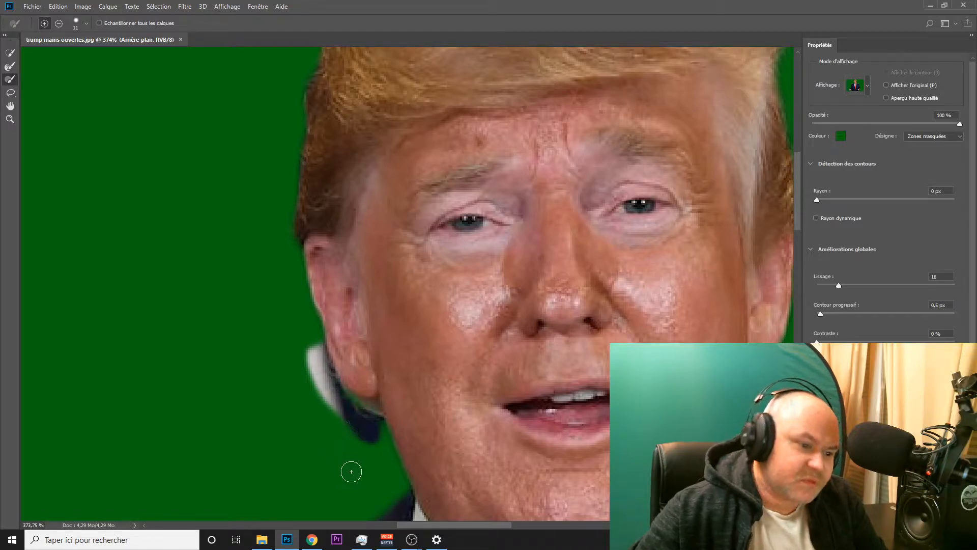
pyautogui.moveTo(382, 445)
pyautogui.mouseDown()
pyautogui.moveTo(357, 417)
pyautogui.moveTo(385, 446)
pyautogui.mouseUp()
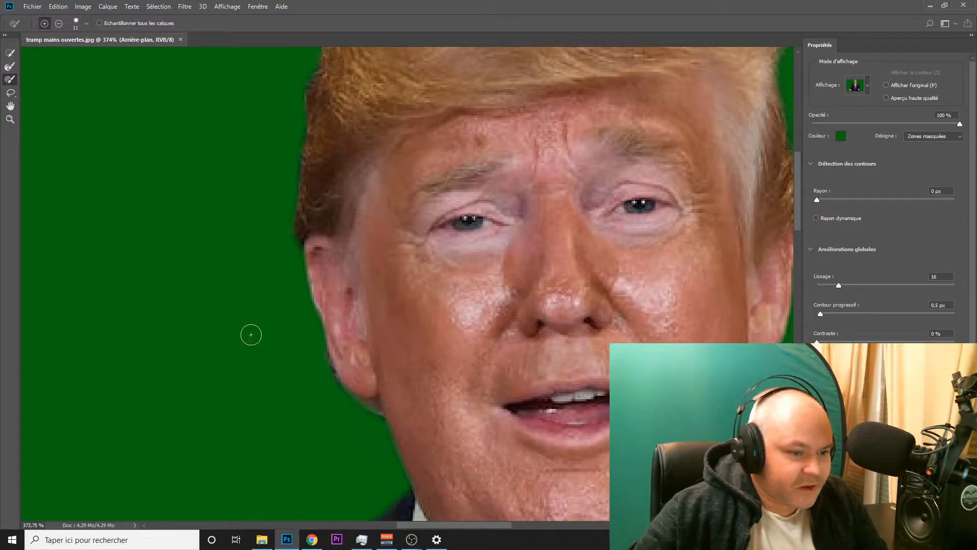
pyautogui.click(59, 23)
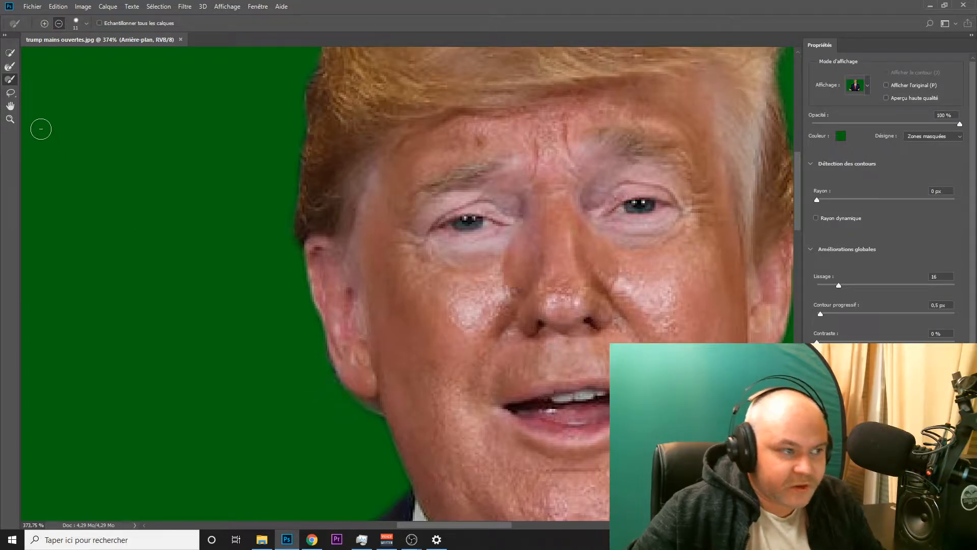
pyautogui.click(10, 67)
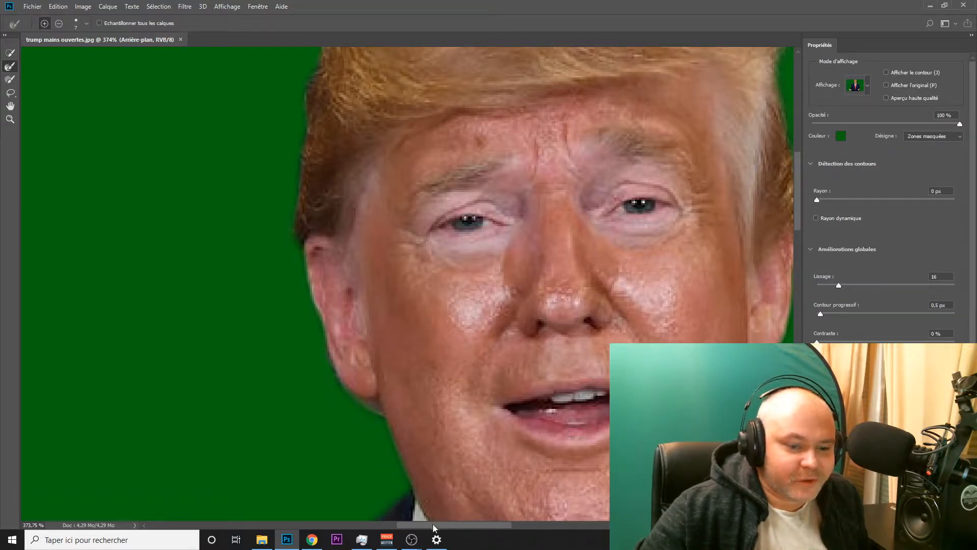
# - Add the missing slivers along the shirt collar, the tie and the jacket's inner edge to the selection with the Brush tool
pyautogui.moveTo(447, 525); pyautogui.dragTo(471, 527)
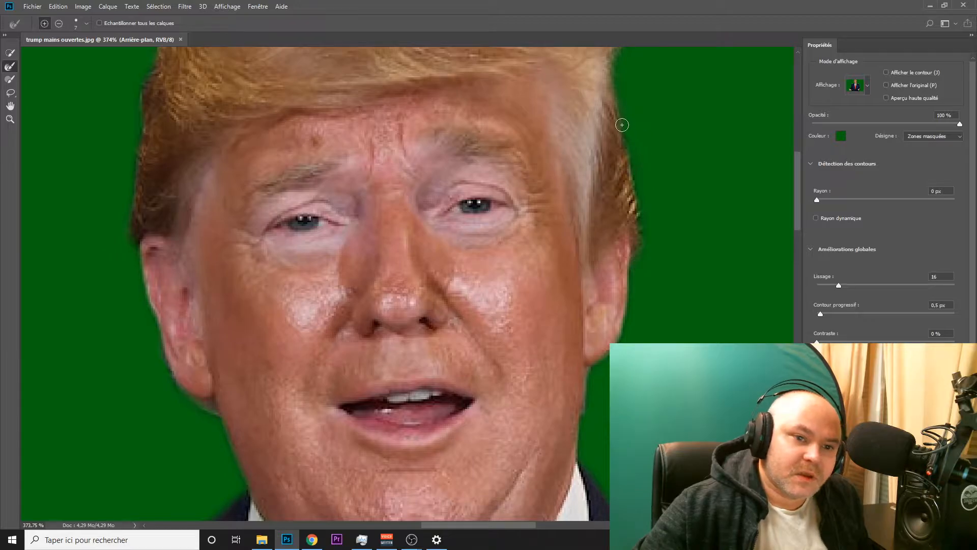
pyautogui.moveTo(799, 172); pyautogui.dragTo(795, 148)
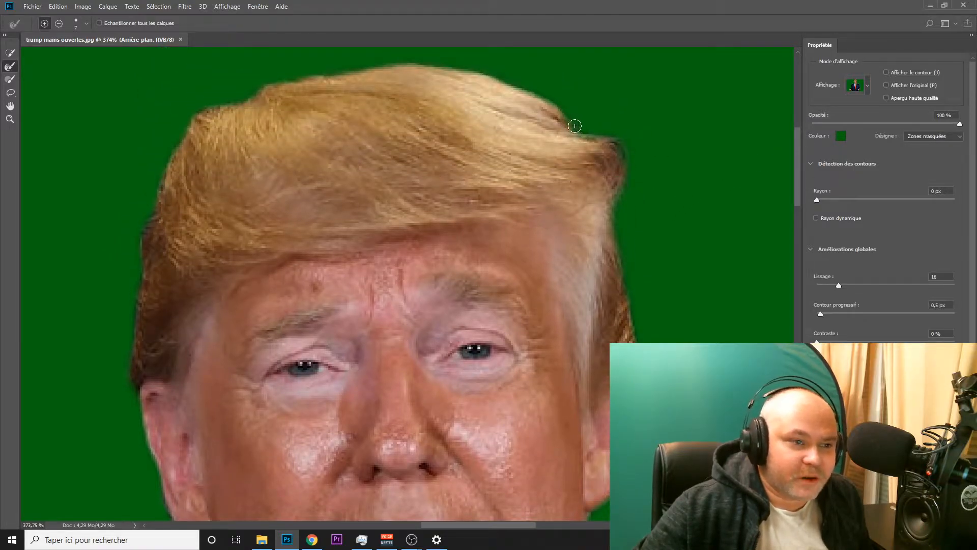
pyautogui.moveTo(798, 172); pyautogui.dragTo(799, 253)
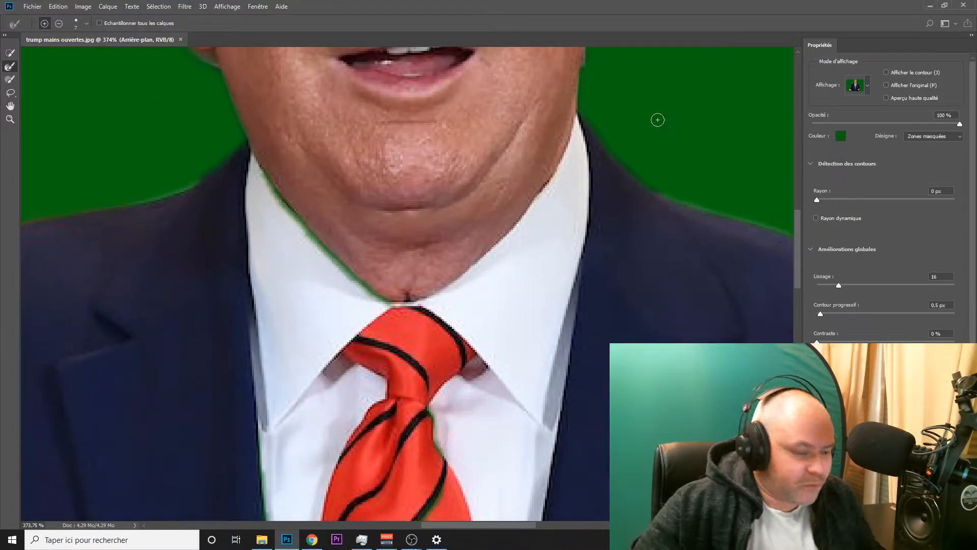
pyautogui.scroll(-3, 639, 125)
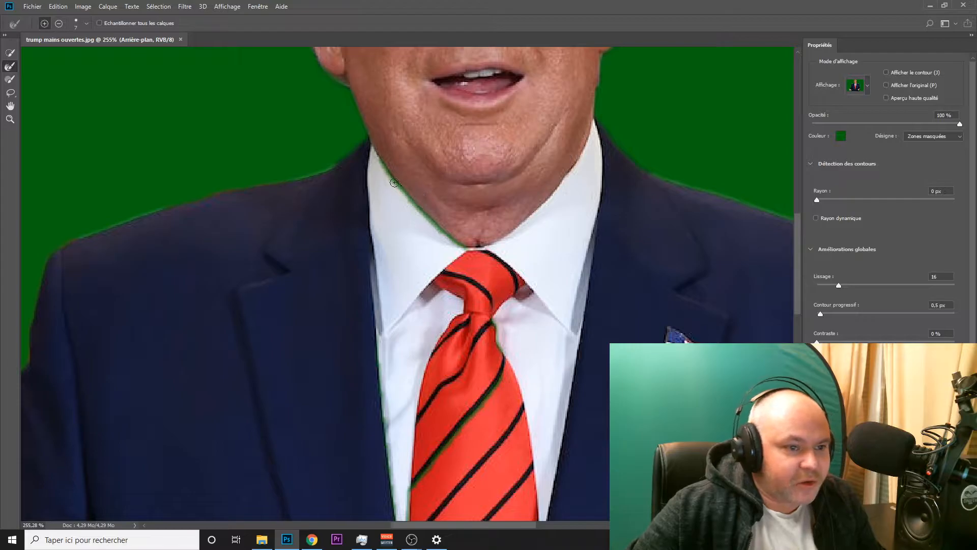
pyautogui.click(9, 80)
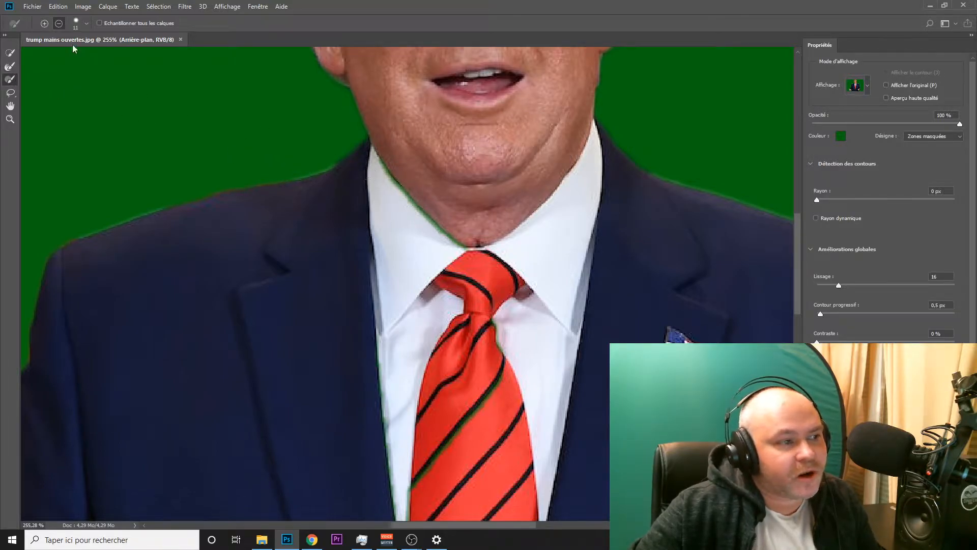
pyautogui.moveTo(381, 164)
pyautogui.mouseDown()
pyautogui.moveTo(428, 221)
pyautogui.moveTo(468, 250)
pyautogui.mouseUp()
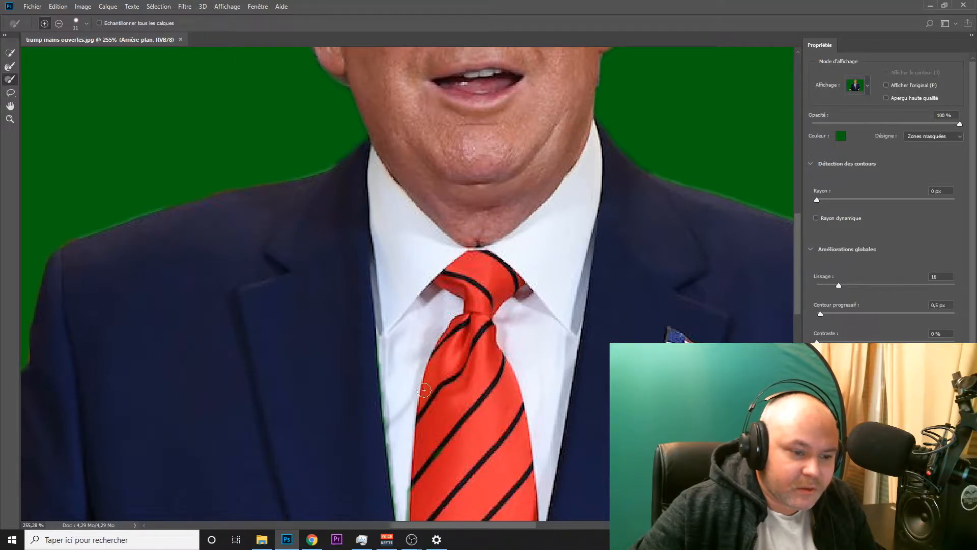
pyautogui.moveTo(383, 408)
pyautogui.mouseDown()
pyautogui.moveTo(392, 485)
pyautogui.moveTo(375, 371)
pyautogui.mouseUp()
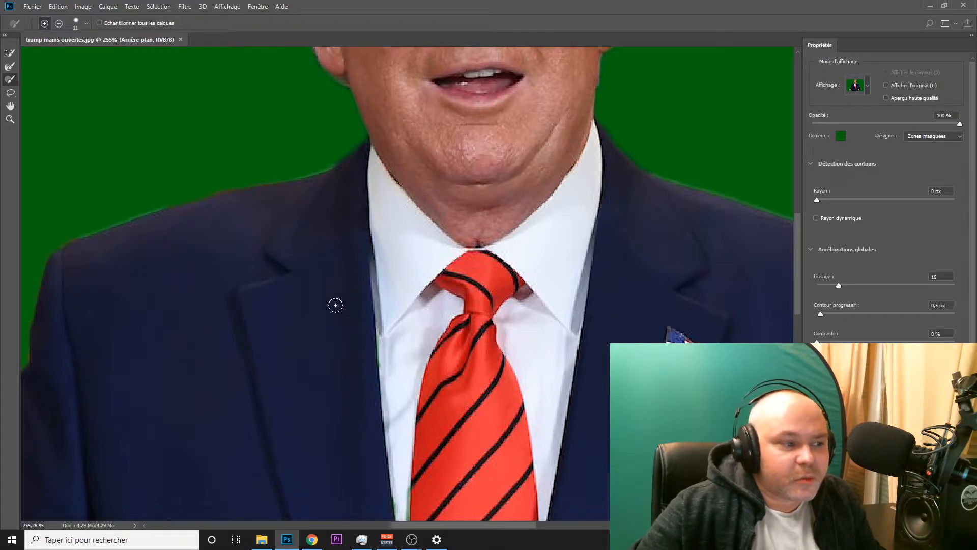
# - Set the edge detection radius to 1 px with Rayon dynamique enabled, and output the cut-out as a new layer with a layer mask
pyautogui.scroll(-2, 354, 312)
pyautogui.scroll(7, 137, 242)
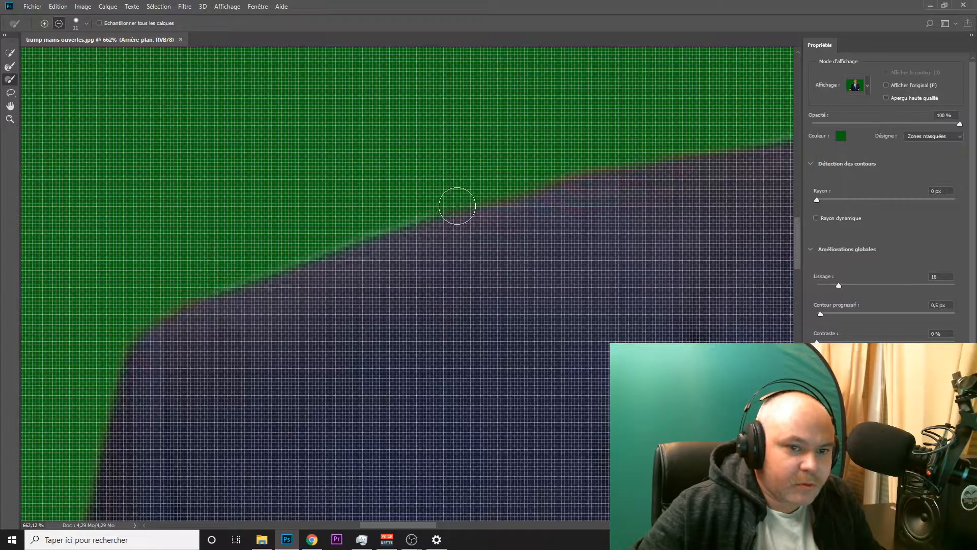
pyautogui.scroll(-8, 283, 174)
pyautogui.scroll(-2, 289, 207)
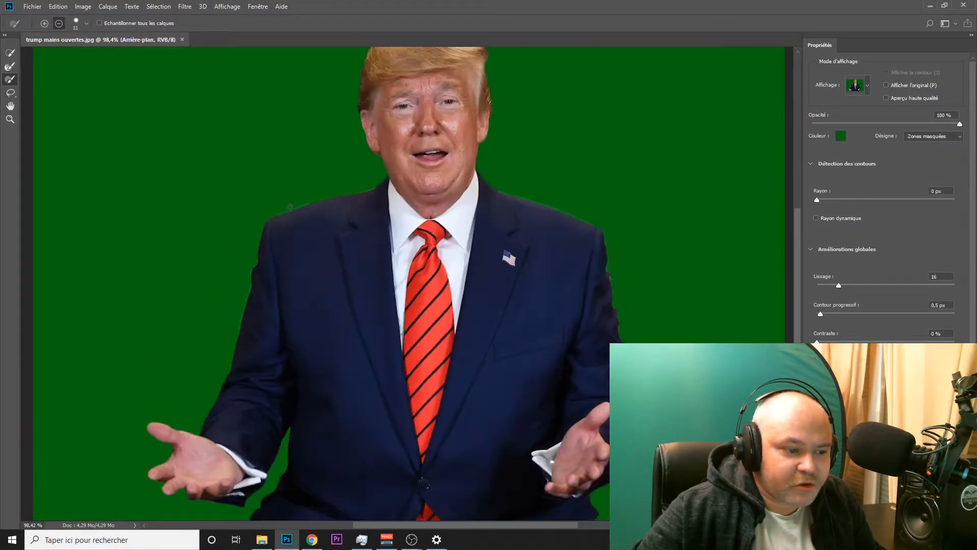
pyautogui.scroll(-1, 290, 207)
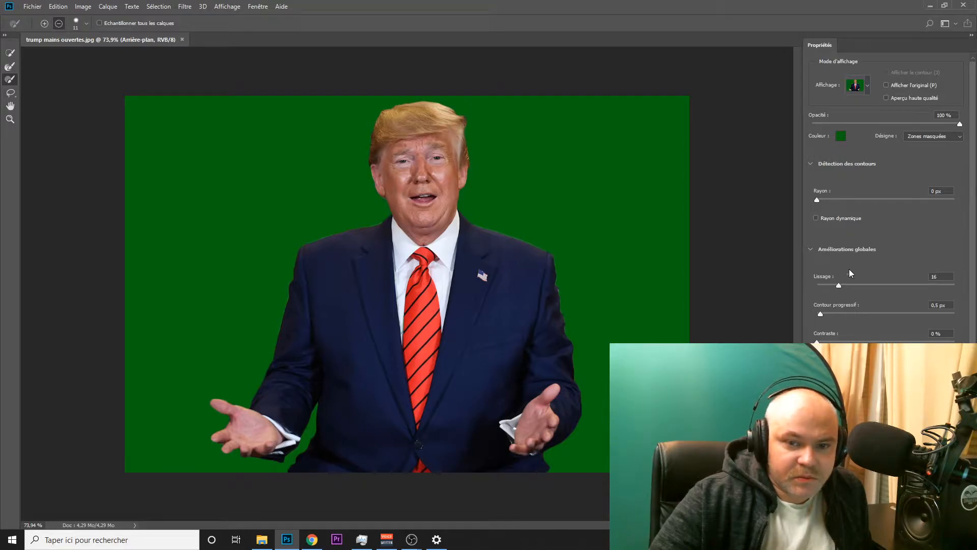
pyautogui.click(816, 198)
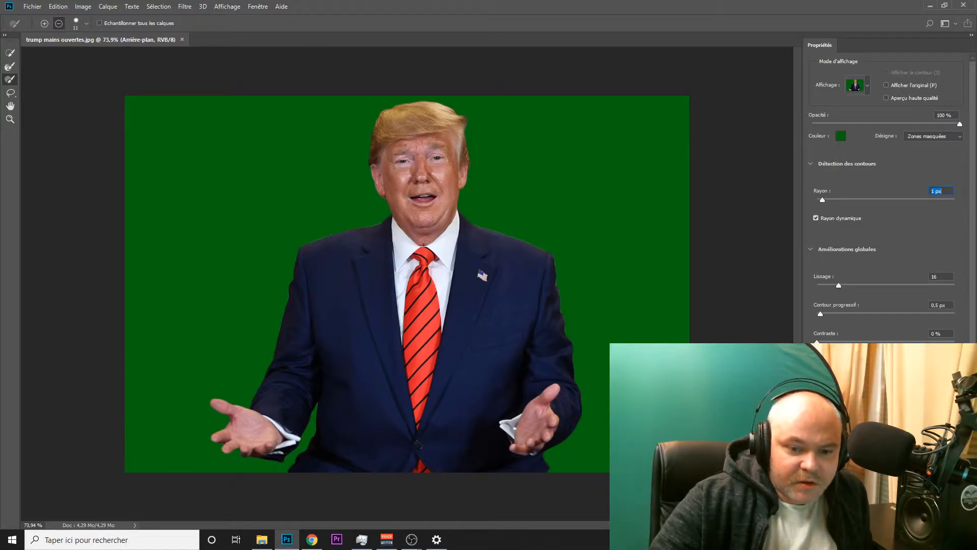
pyautogui.press('Return')
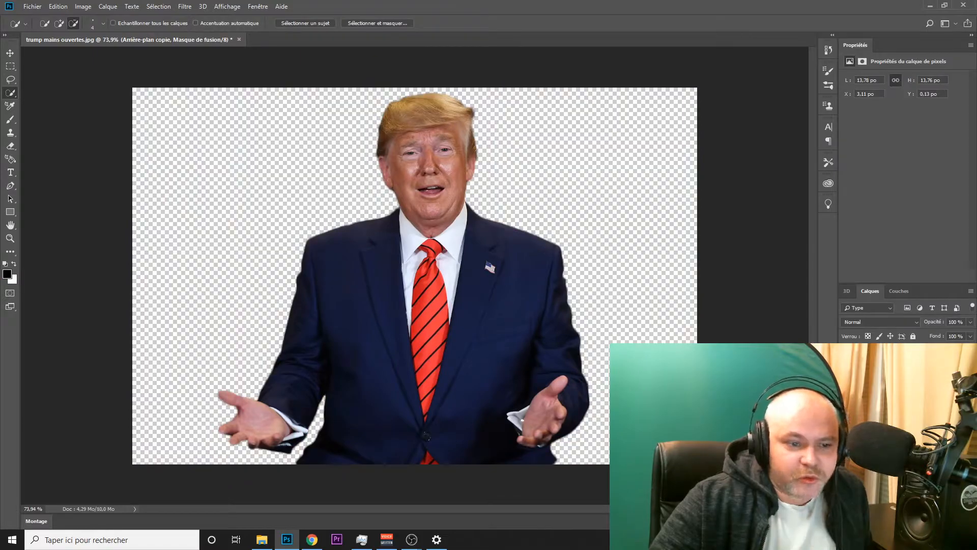
# - Quick-export the cut-out as a PNG named "trump mains ouvertes détouré" in the Images folder
pyautogui.click(32, 7)
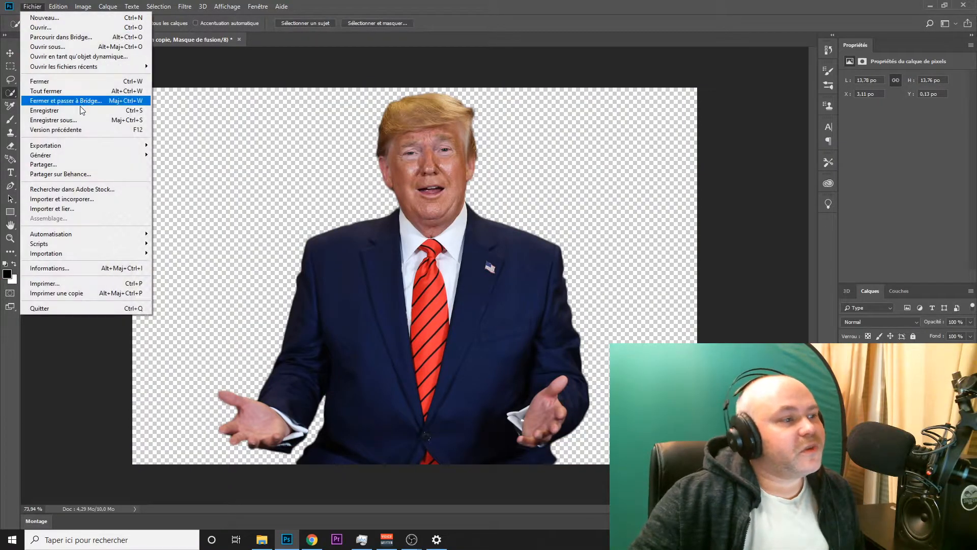
pyautogui.moveTo(112, 148)
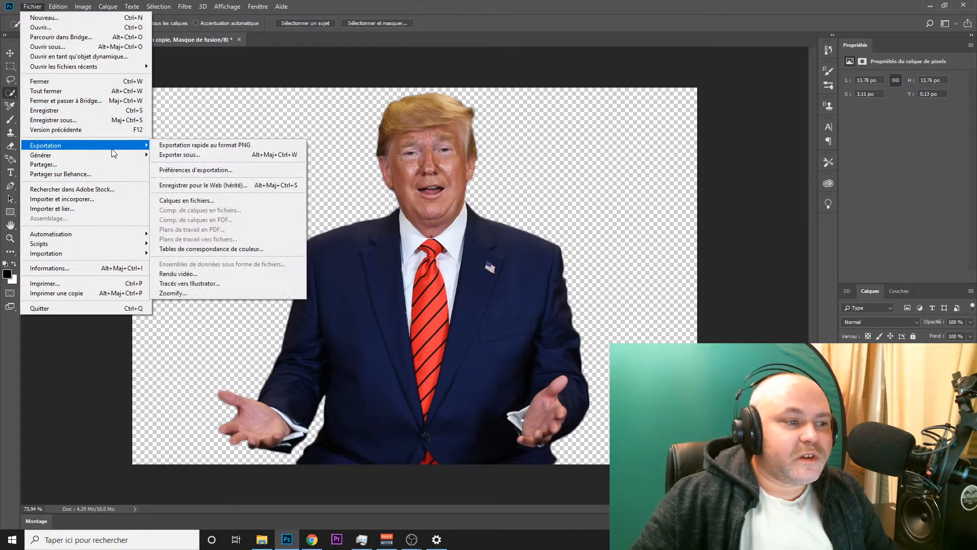
pyautogui.click(201, 145)
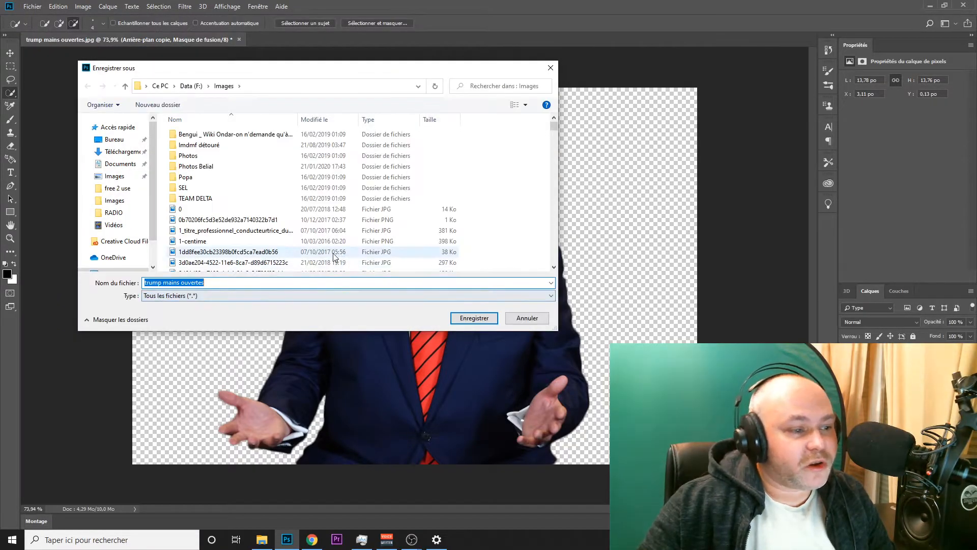
pyautogui.click(226, 284)
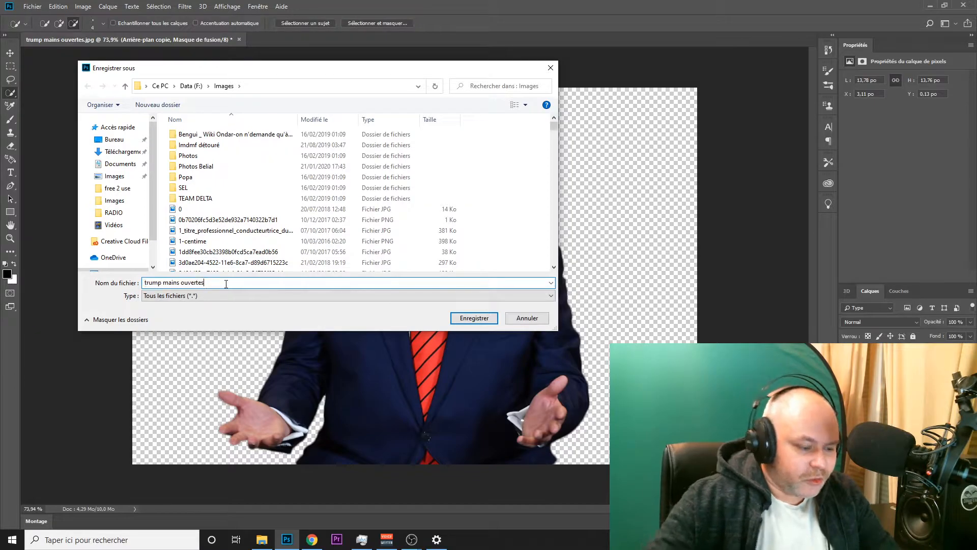
pyautogui.write('détouré')
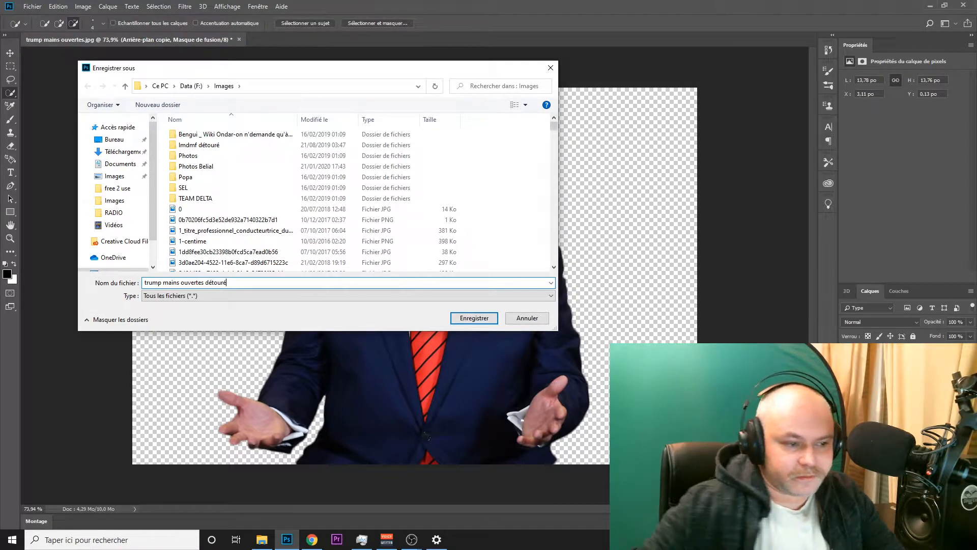
pyautogui.click(474, 319)
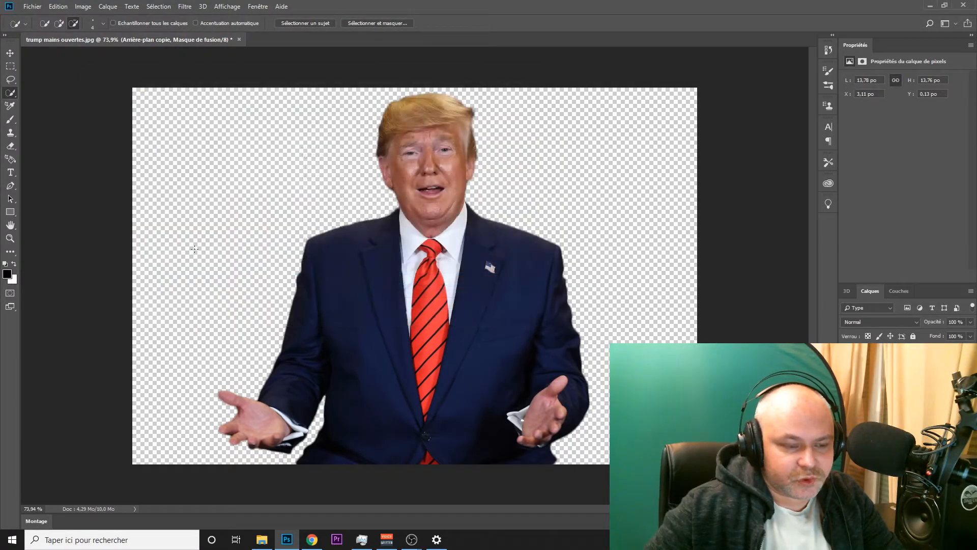
# - Switch to Chrome and return to the Google Images results for "trump", selecting the search query for replacement
pyautogui.click(310, 544)
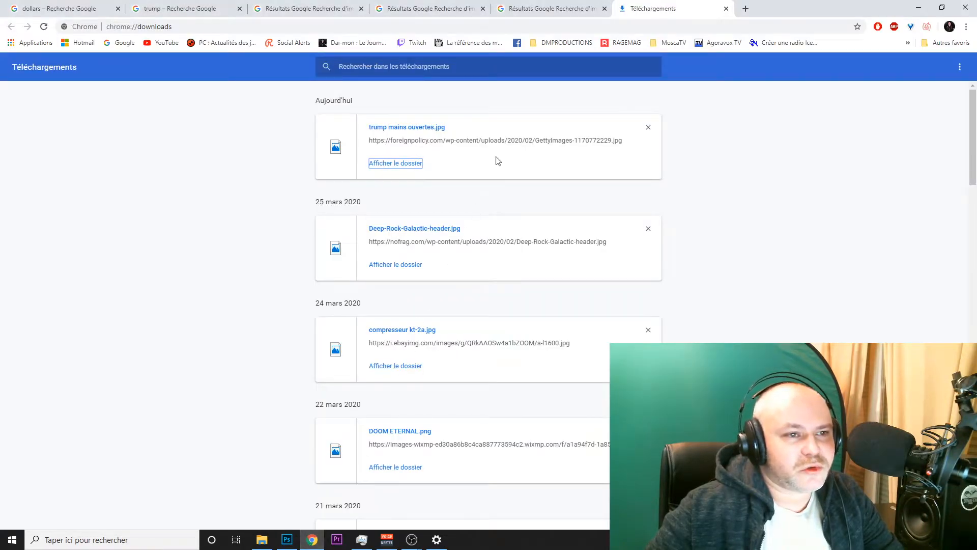
pyautogui.click(190, 5)
pyautogui.scroll(-5, 280, 113)
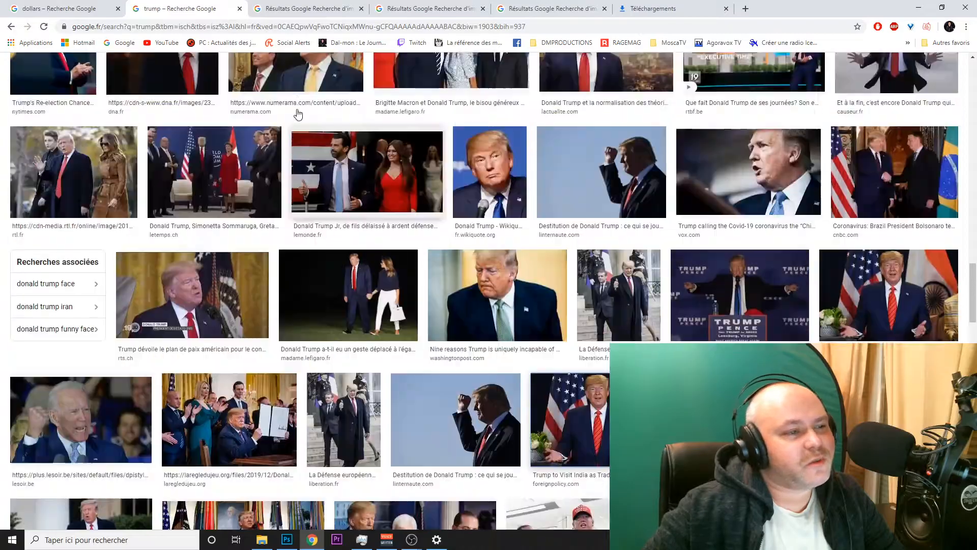
pyautogui.scroll(10, 280, 113)
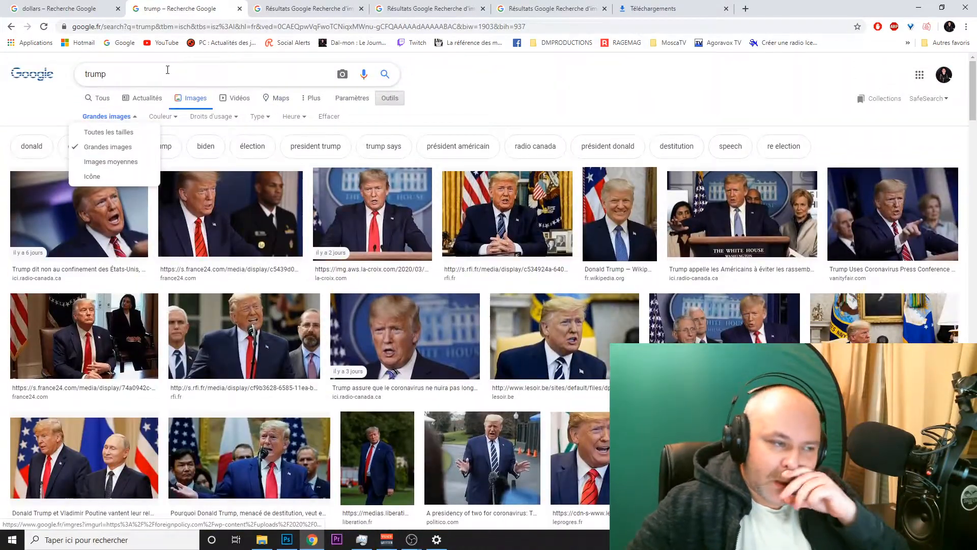
pyautogui.click(168, 70)
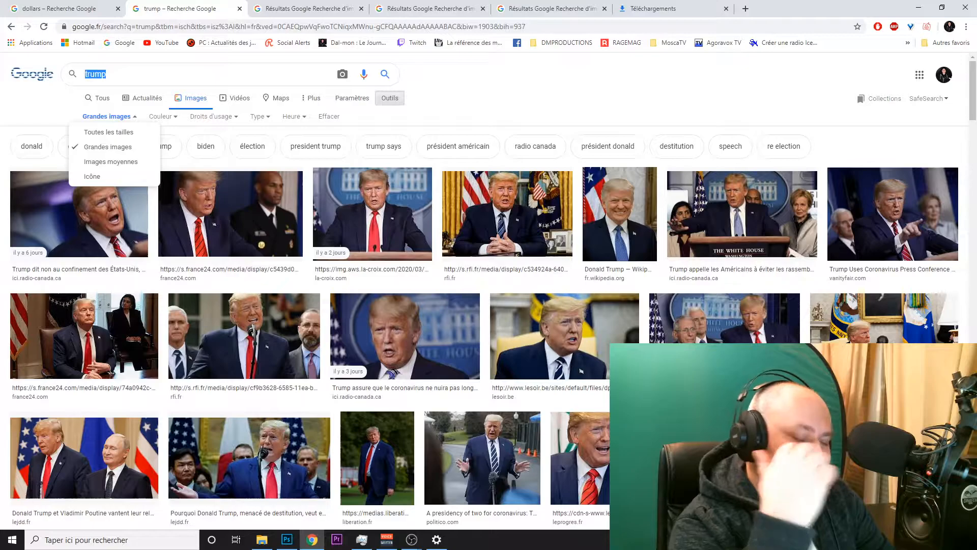
pyautogui.write('aigle')
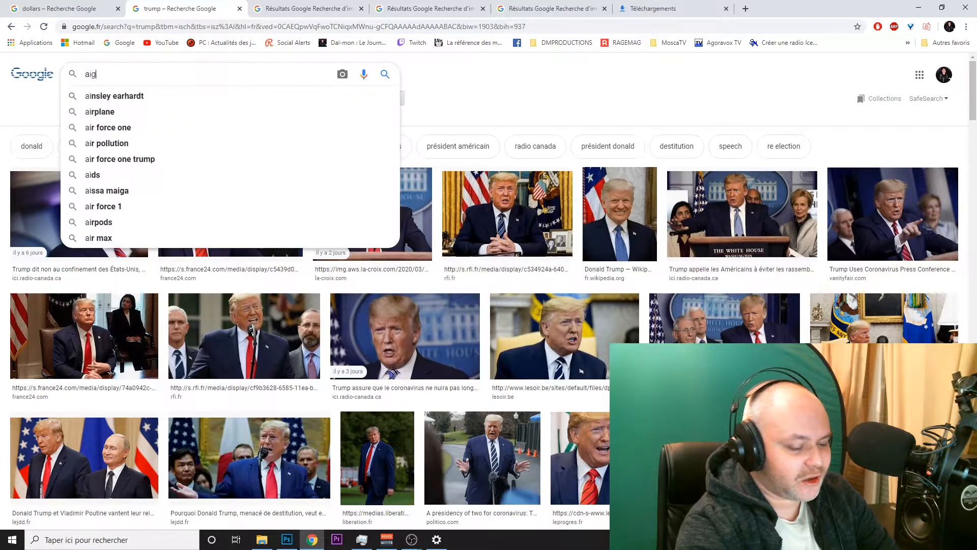
pyautogui.press('BackSpace')
pyautogui.press('BackSpace')
pyautogui.press('BackSpace')
pyautogui.press('BackSpace')
pyautogui.press('BackSpace')
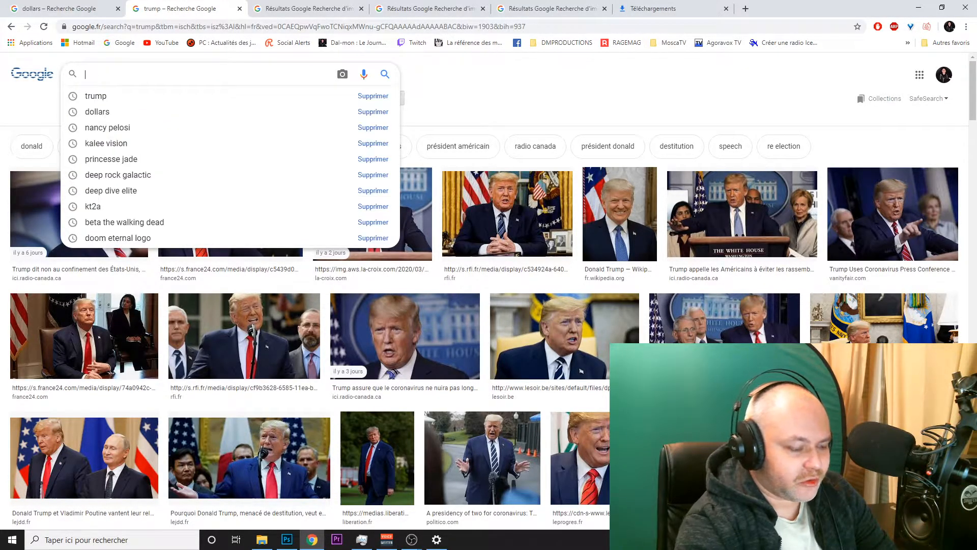
# - Search Google Images for "american eagle" and restrict the results to the Transparent colour option
pyautogui.write('american ')
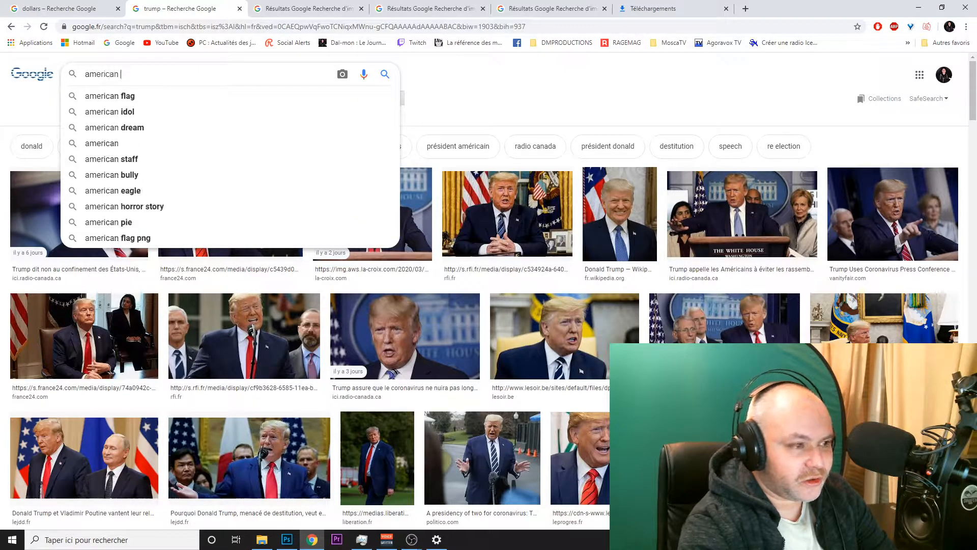
pyautogui.write('eagle')
pyautogui.press('Return')
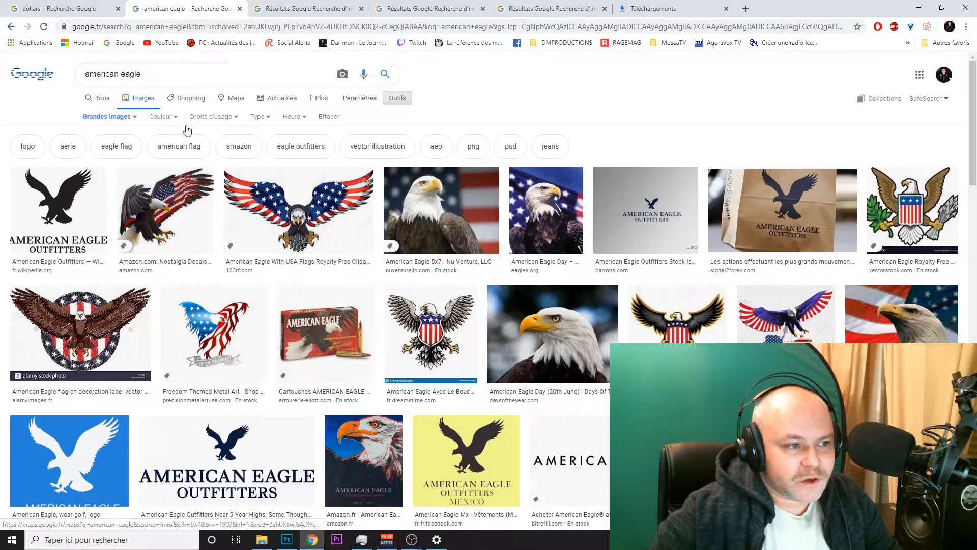
pyautogui.click(161, 117)
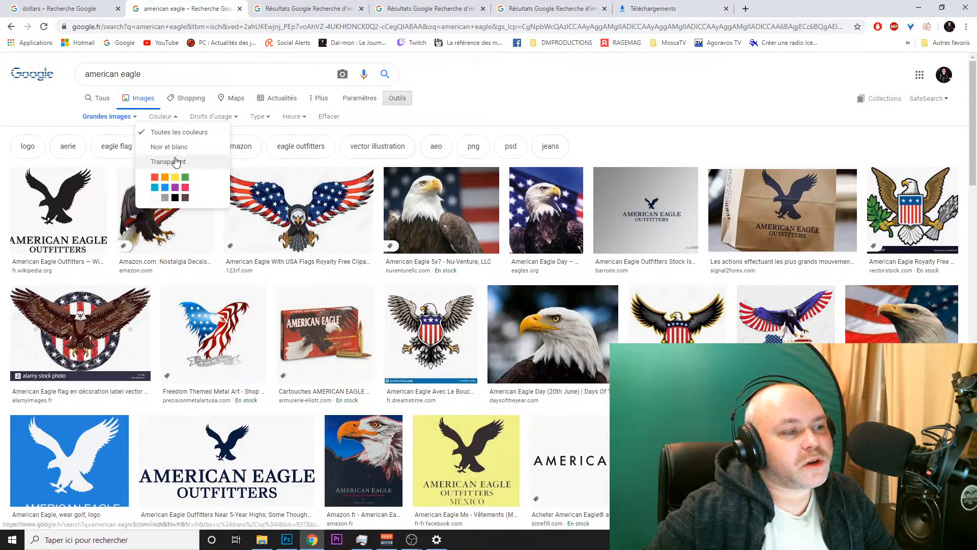
pyautogui.click(165, 159)
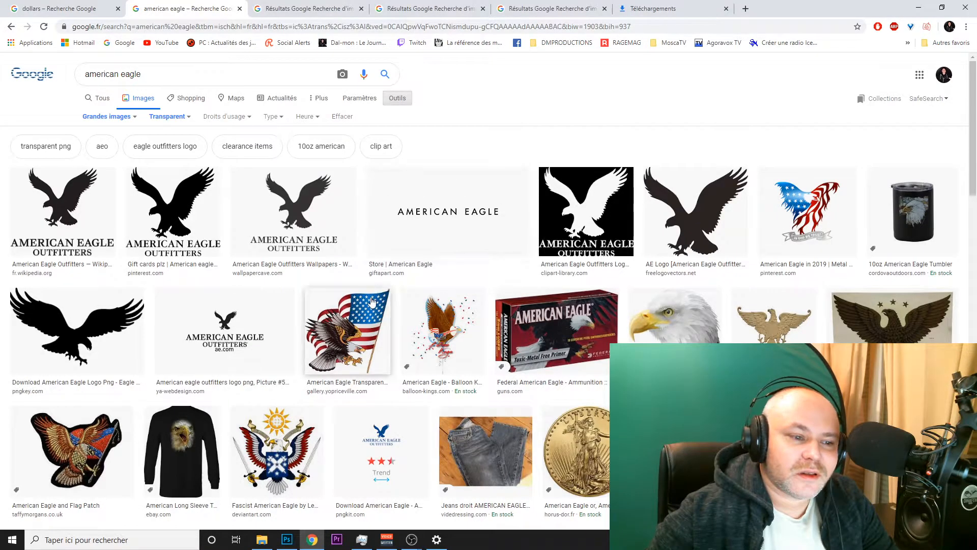
# - Open the Yopriceville eagle with the American flag and the Pinterest flag-coloured eagle in new browser tabs
pyautogui.scroll(-1, 371, 301)
pyautogui.rightClick(363, 269)
pyautogui.click(379, 275)
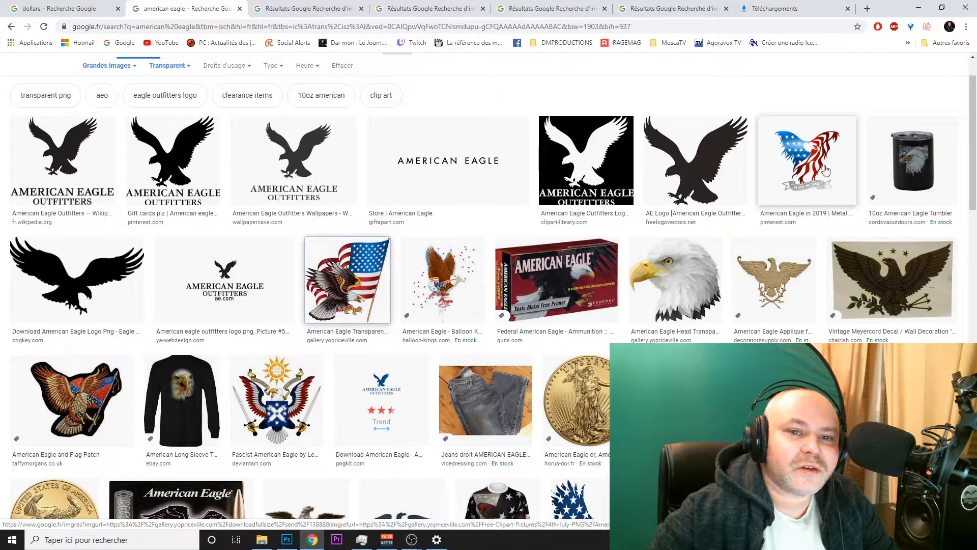
pyautogui.rightClick(809, 165)
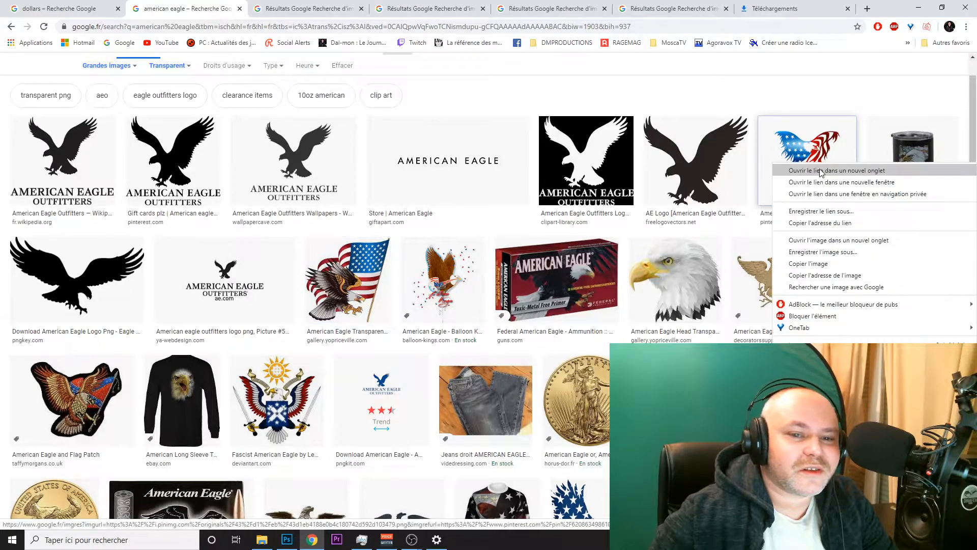
pyautogui.click(835, 172)
# - Close the three leftover browser tabs with the Trump image results, keeping the eagle tabs open
pyautogui.click(411, 7)
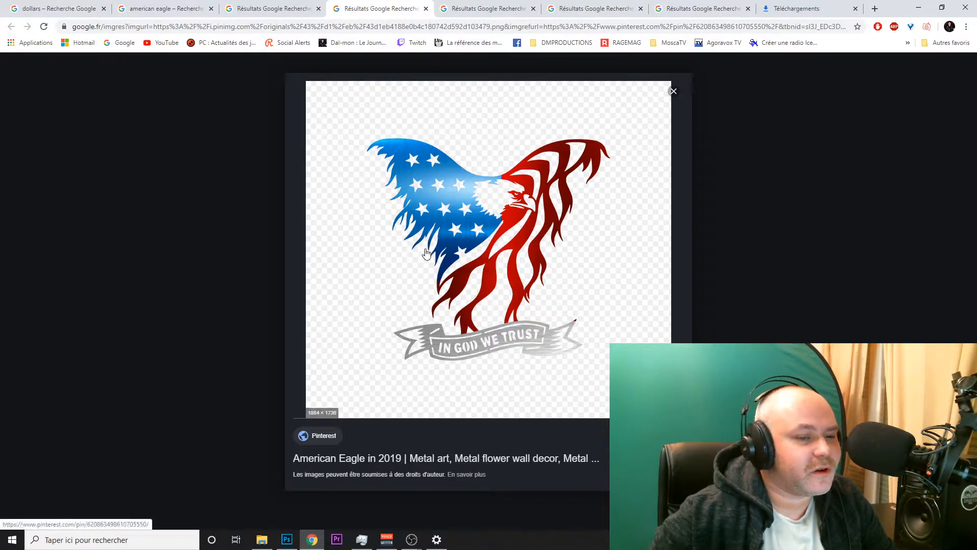
pyautogui.click(451, 10)
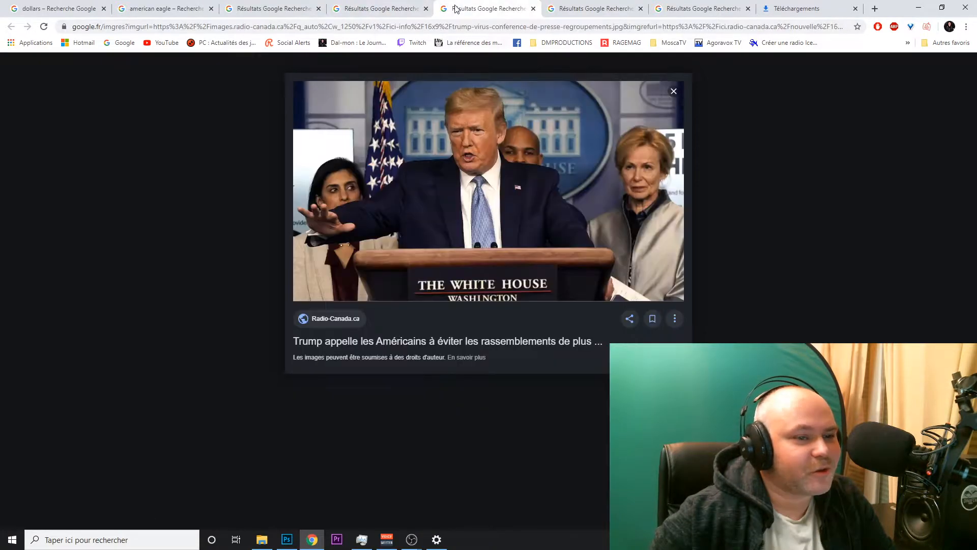
pyautogui.click(533, 9)
pyautogui.click(533, 9)
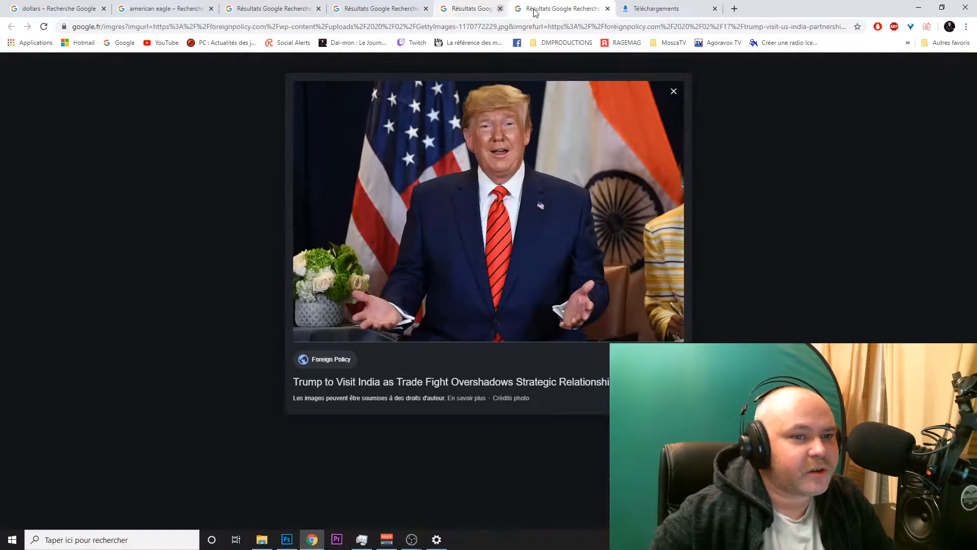
pyautogui.click(534, 9)
# - Open the similar KissClipart version of the eagle with flag and compare it with the Pinterest "In God We Trust" eagle
pyautogui.click(283, 7)
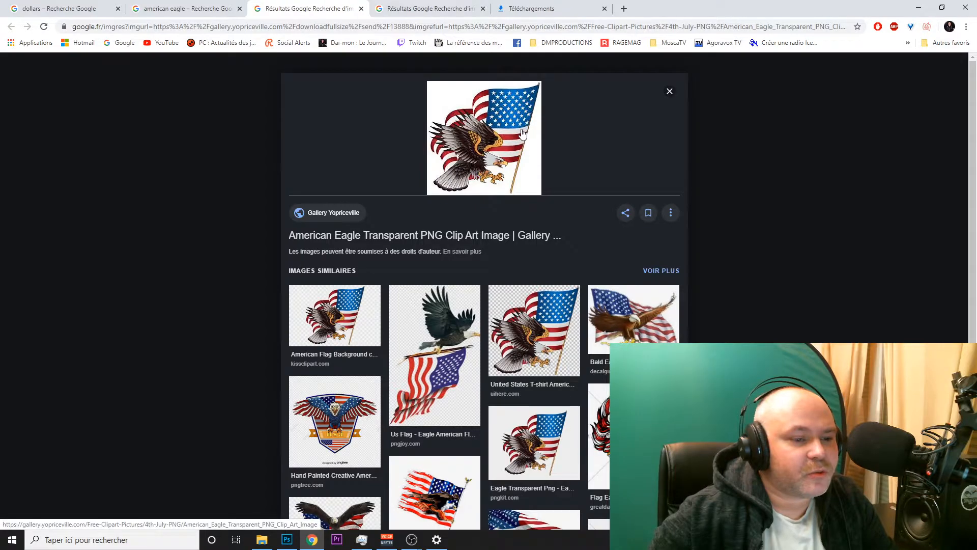
pyautogui.click(364, 336)
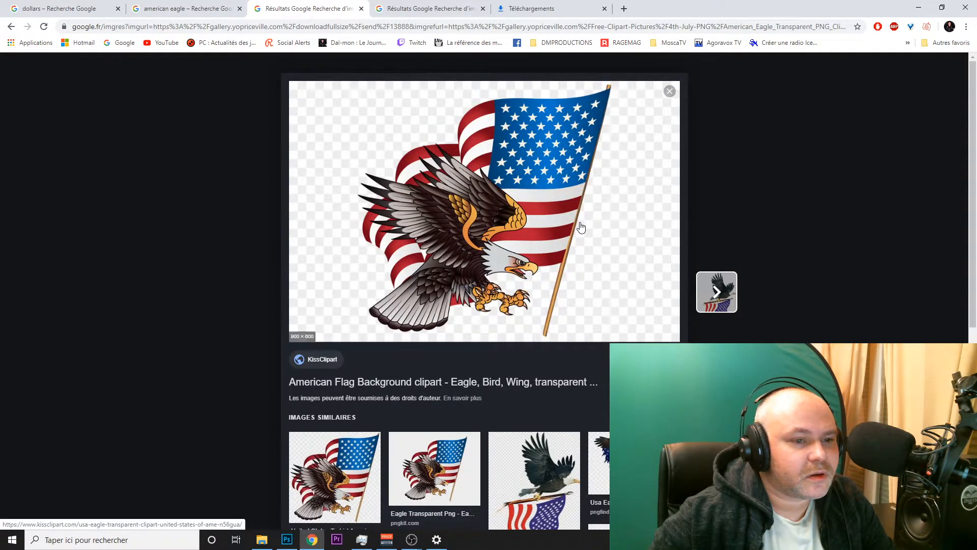
pyautogui.click(434, 6)
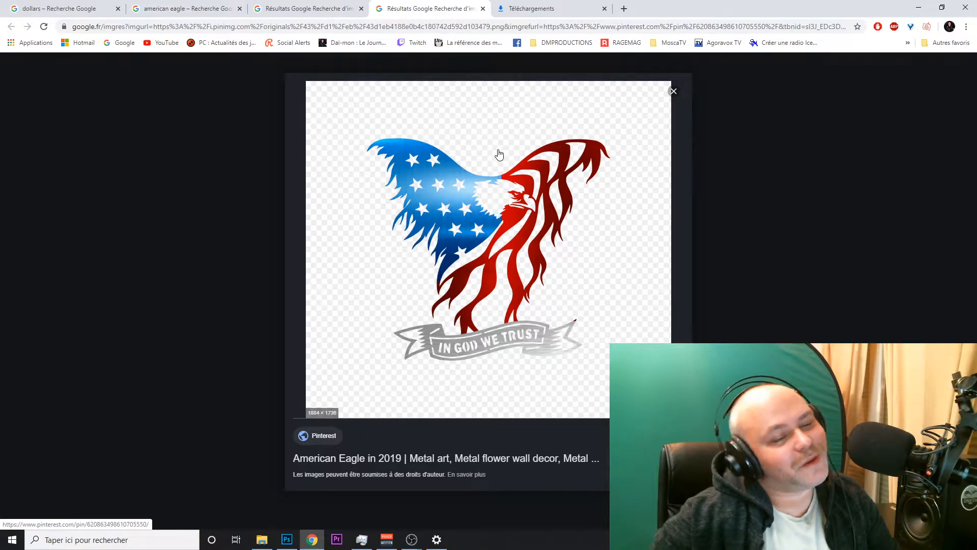
pyautogui.click(331, 3)
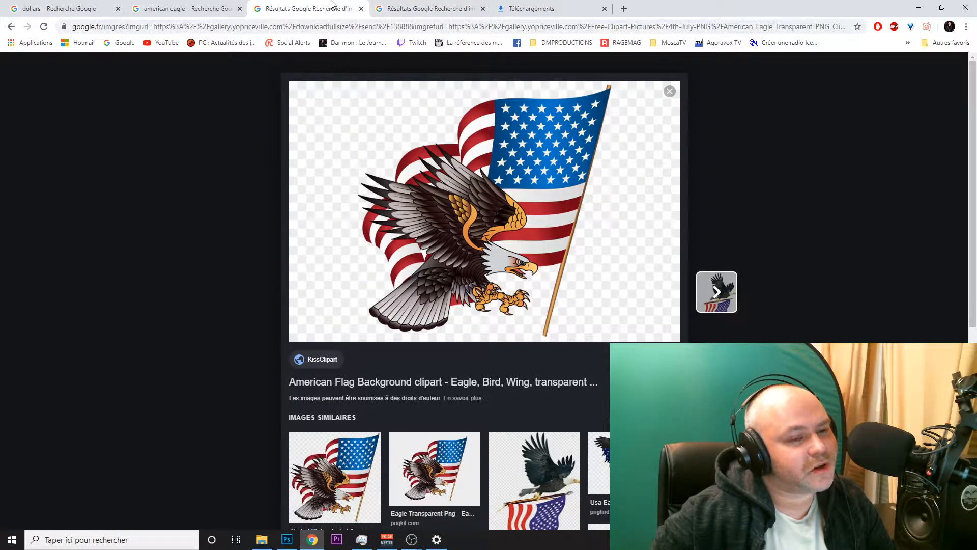
pyautogui.click(430, 7)
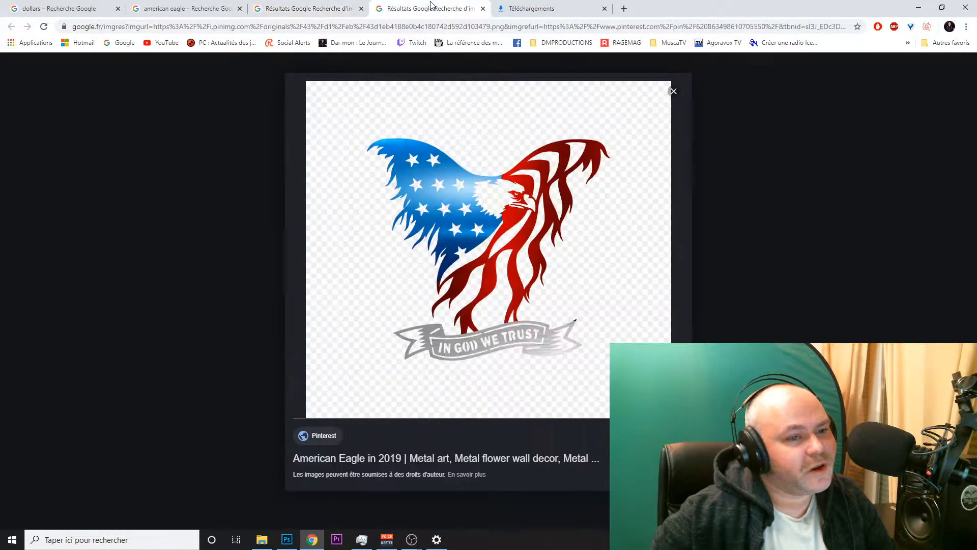
# - Save the Pinterest flag-coloured eagle as the PNG "aigle transparent américain" in the Images folder
pyautogui.rightClick(615, 244)
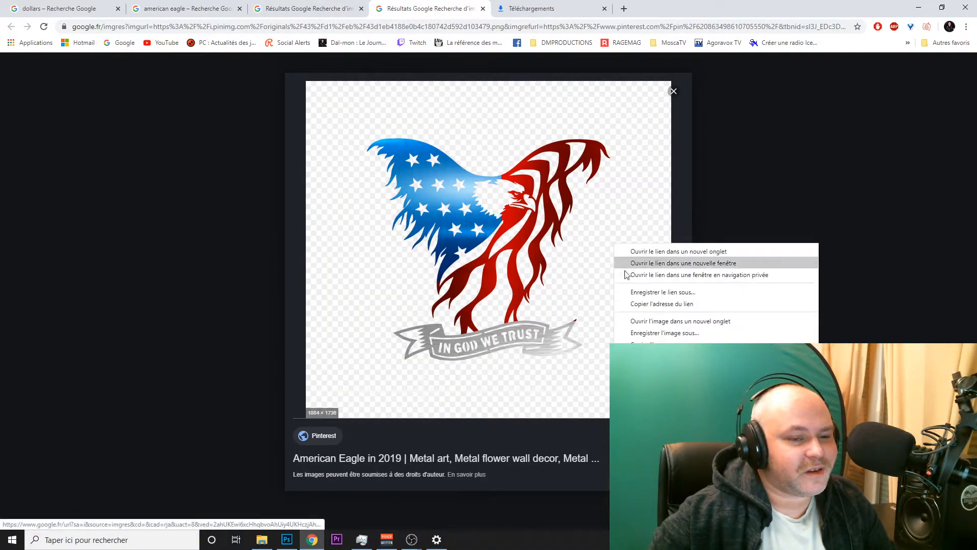
pyautogui.click(662, 333)
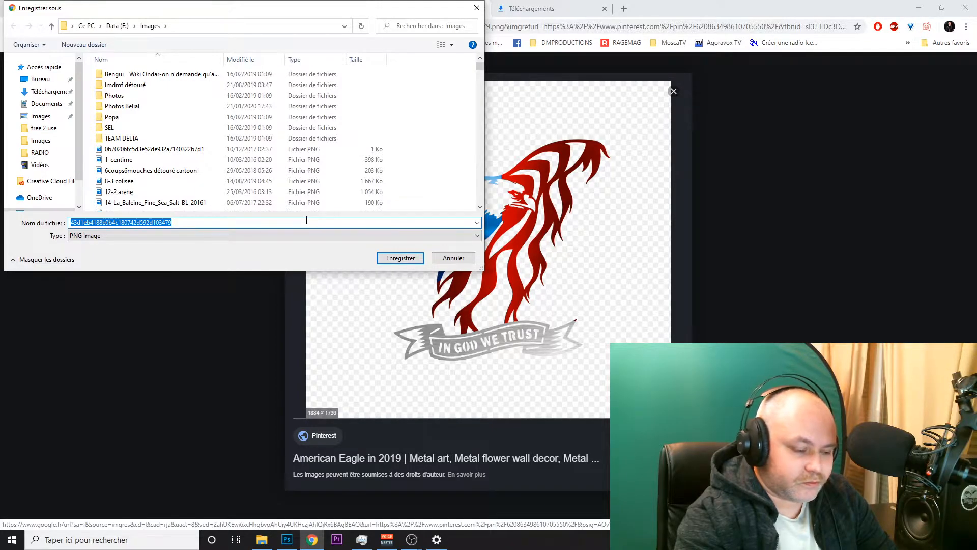
pyautogui.write('aigle transparent américain')
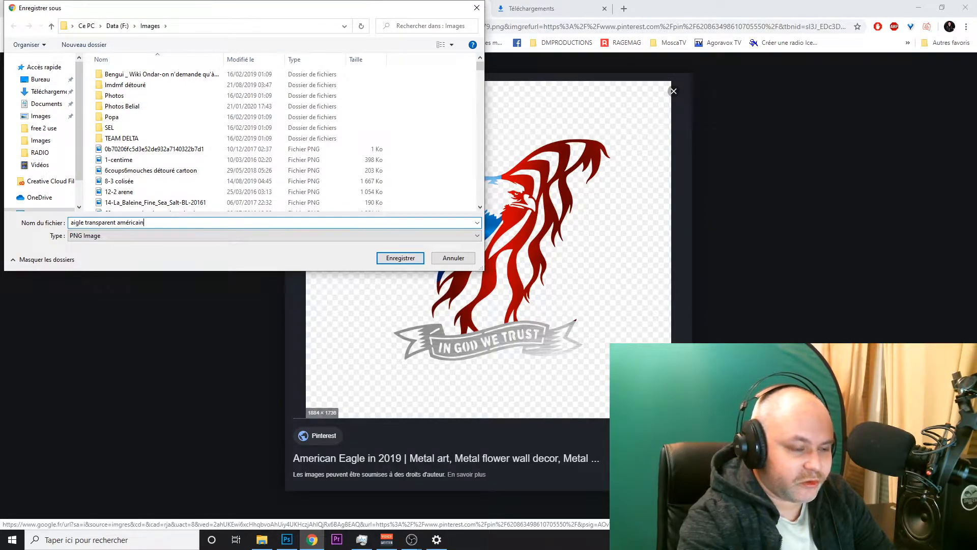
pyautogui.click(400, 258)
# - Save the KissClipart eagle with flag as the JPEG "aigle drapeau" in the Images folder, and check the downloaded file
pyautogui.click(306, 8)
pyautogui.rightClick(359, 140)
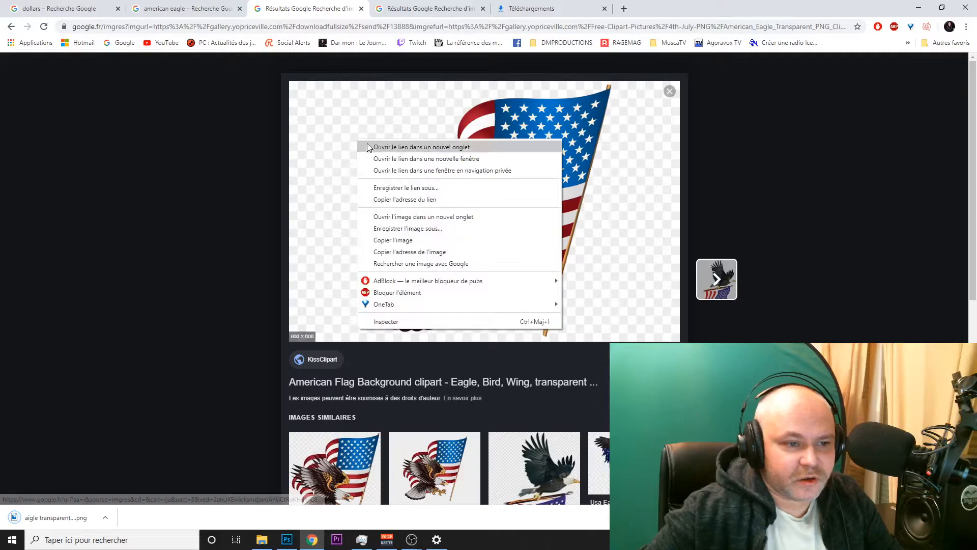
pyautogui.click(409, 229)
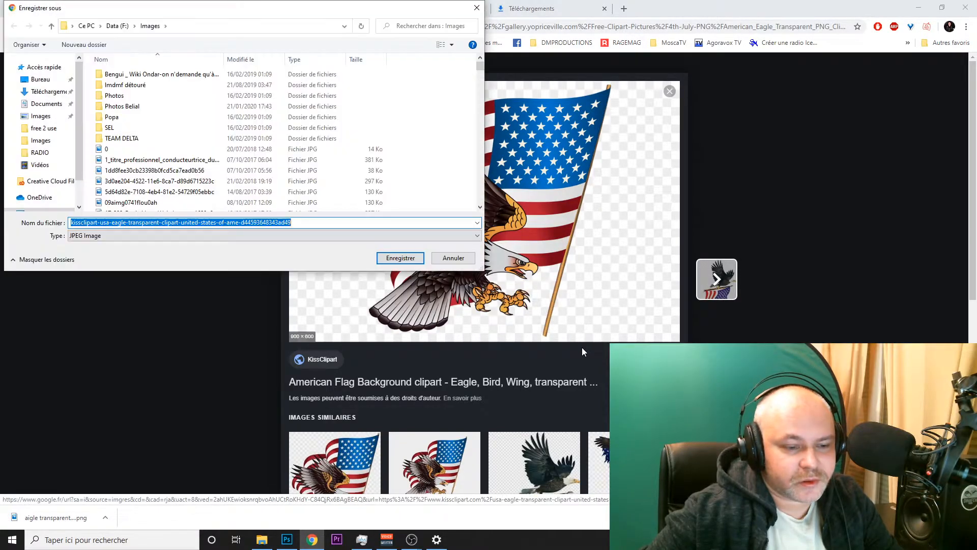
pyautogui.write('aigle ')
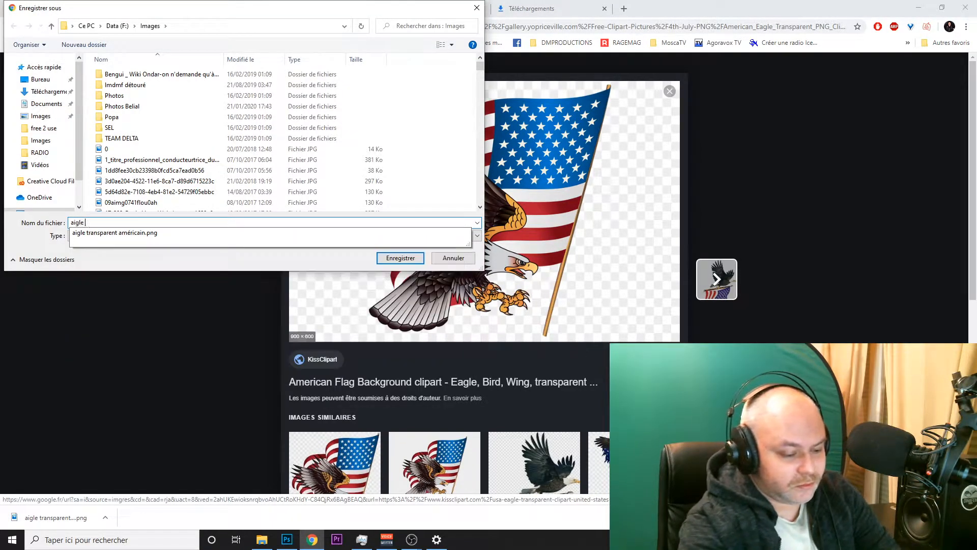
pyautogui.write('drapeau')
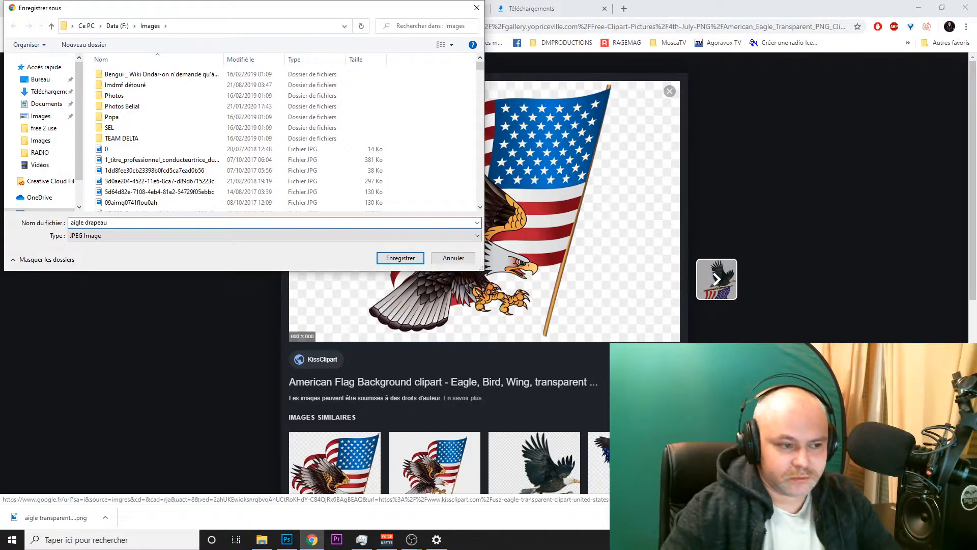
pyautogui.click(386, 258)
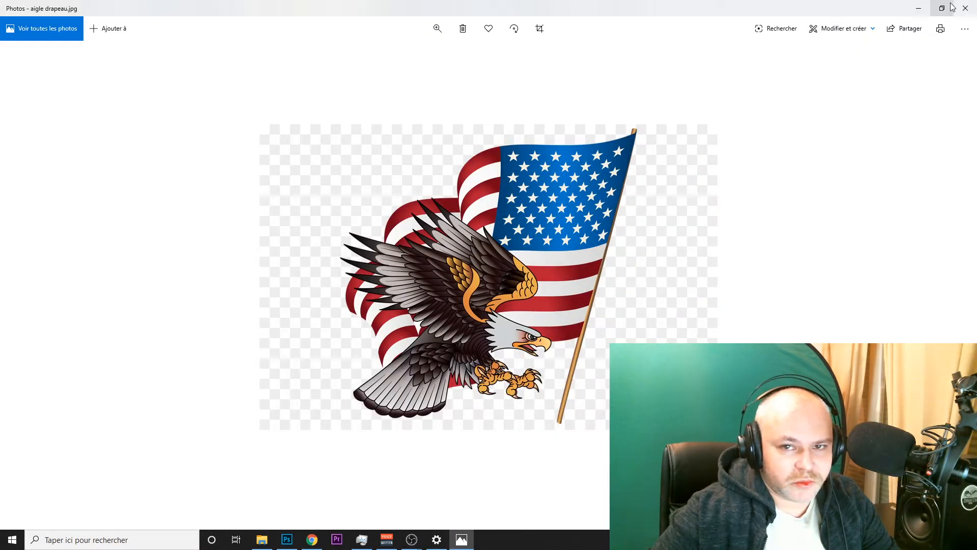
pyautogui.click(965, 9)
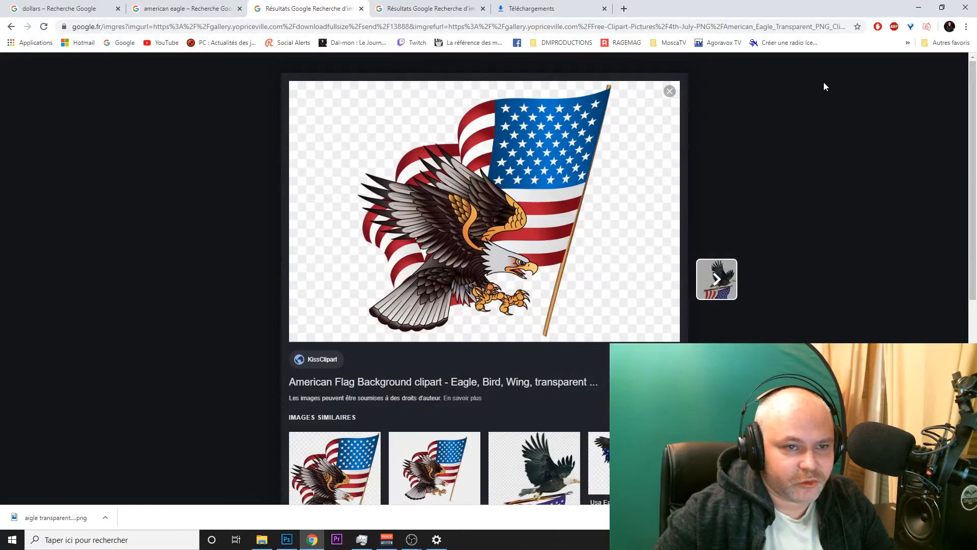
pyautogui.click(544, 7)
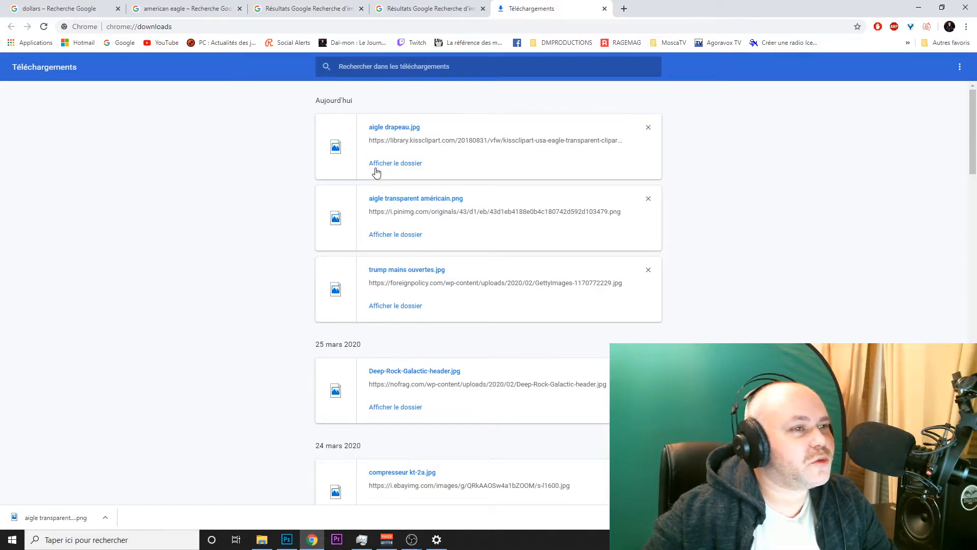
# - Open YouTube in a new tab, search for "chill" and play the live stream "lofi hip hop radio - beats to relax/study to"
pyautogui.rightClick(163, 42)
pyautogui.click(189, 51)
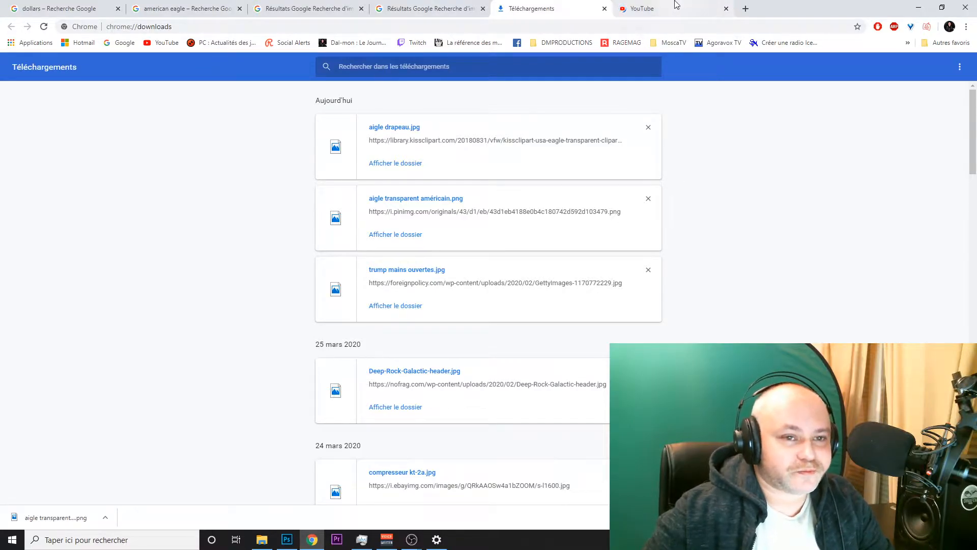
pyautogui.click(641, 5)
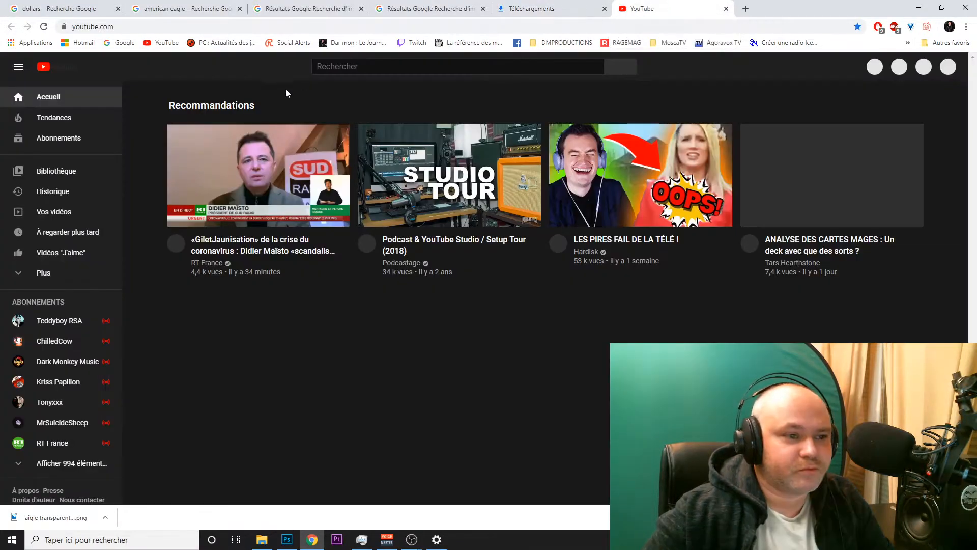
pyautogui.write('chill')
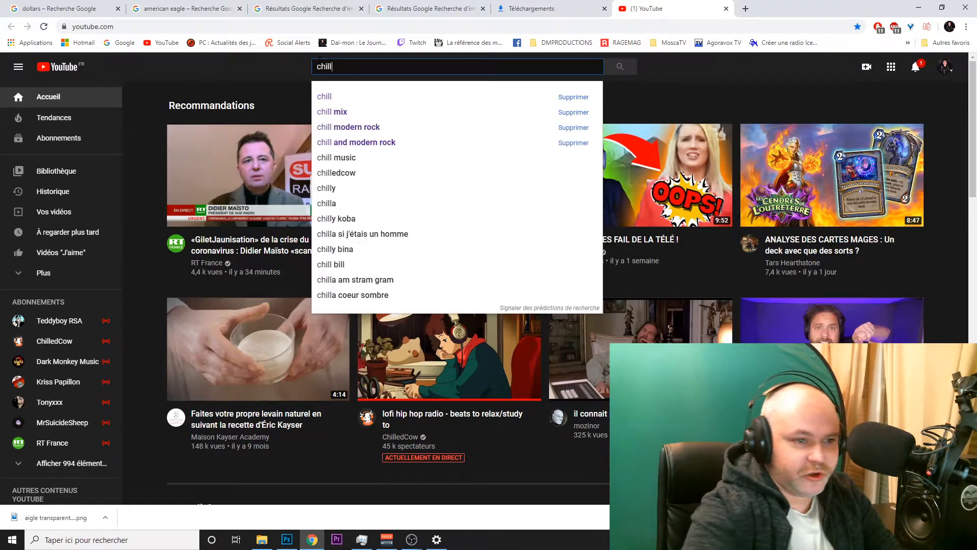
pyautogui.press('Return')
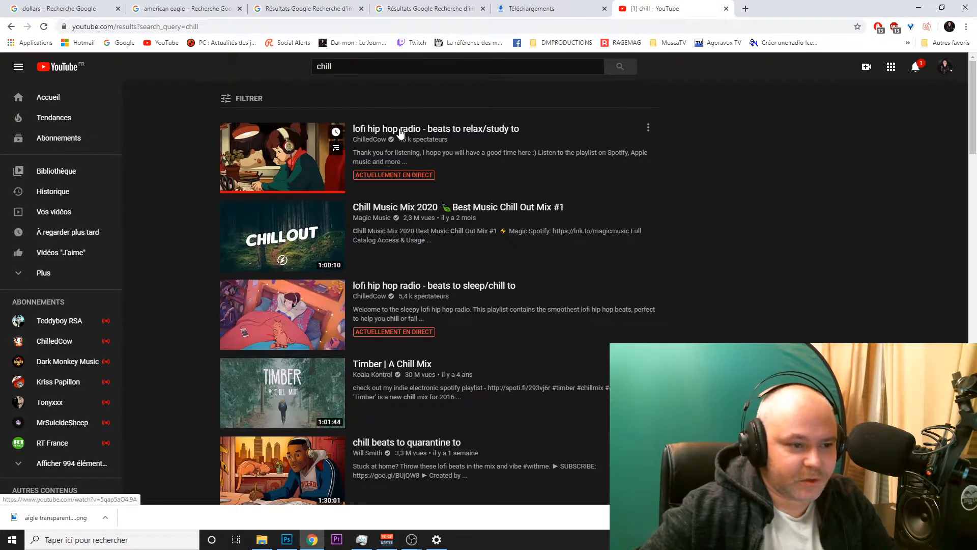
pyautogui.click(396, 129)
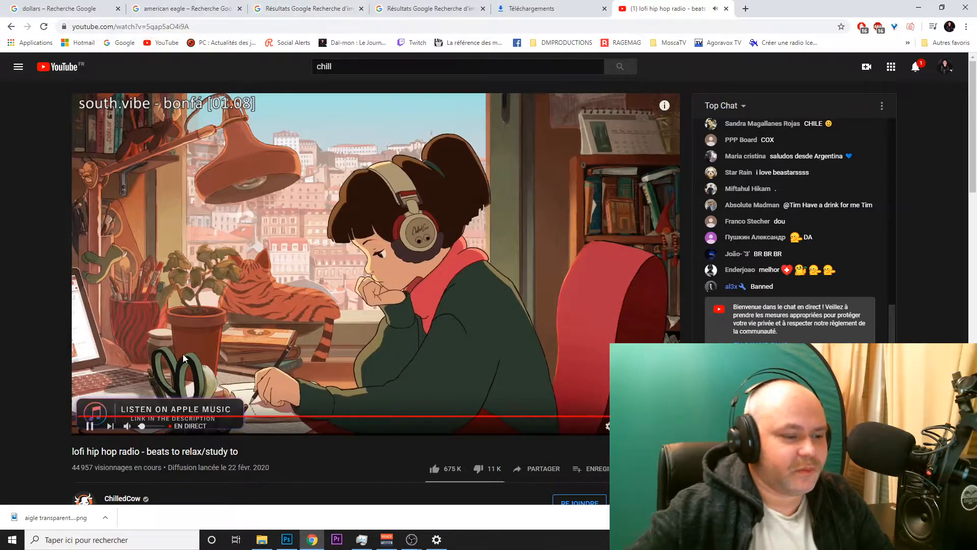
# - Adjust the live stream's volume, return to the "In God We Trust" eagle page, and switch to the Trump cut-out in Photoshop
pyautogui.click(142, 427)
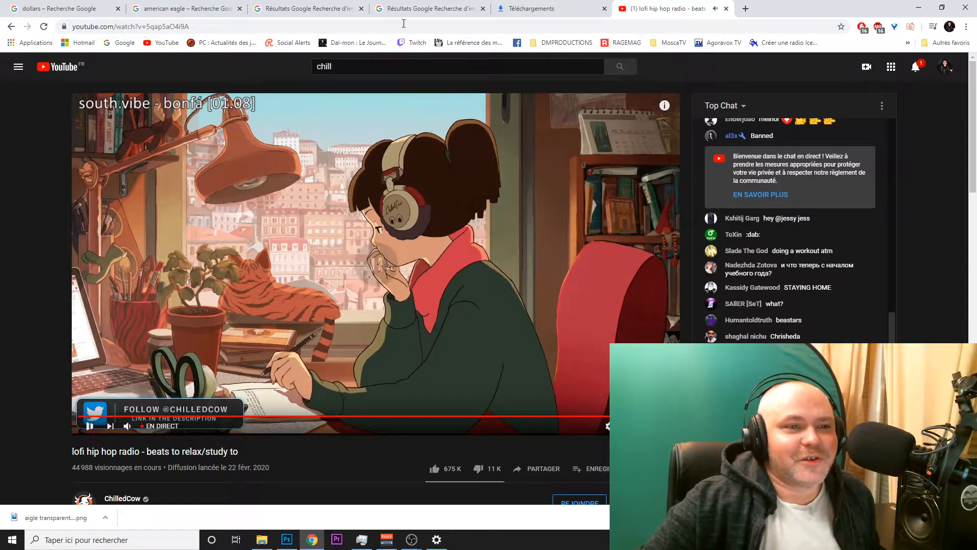
pyautogui.click(430, 8)
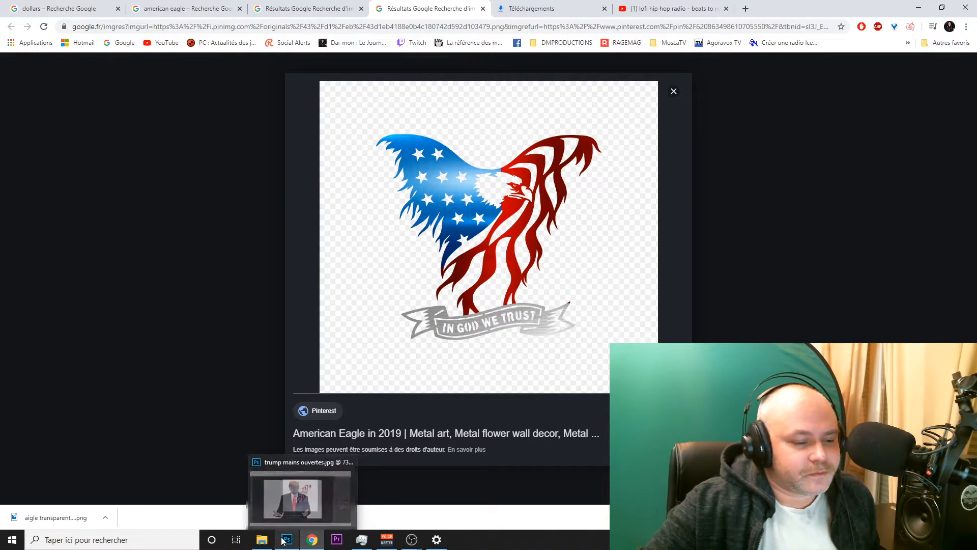
pyautogui.moveTo(287, 544)
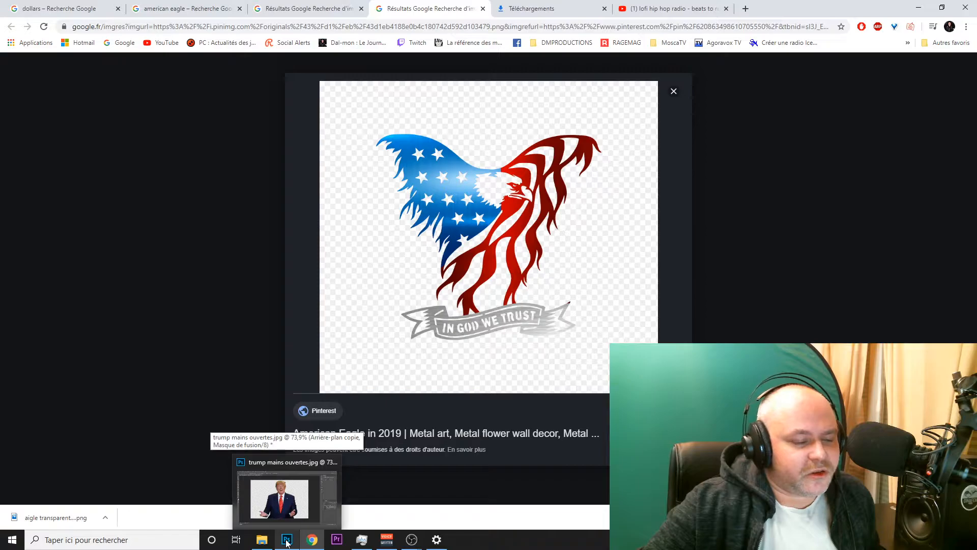
pyautogui.click(287, 543)
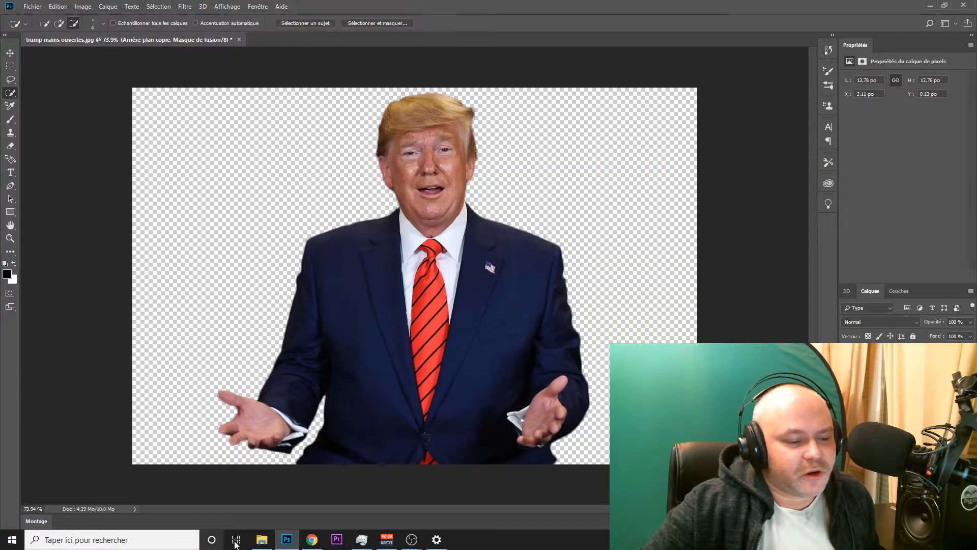
# - Search the Images folder for "trump" to check the exported cut-out file
pyautogui.click(260, 543)
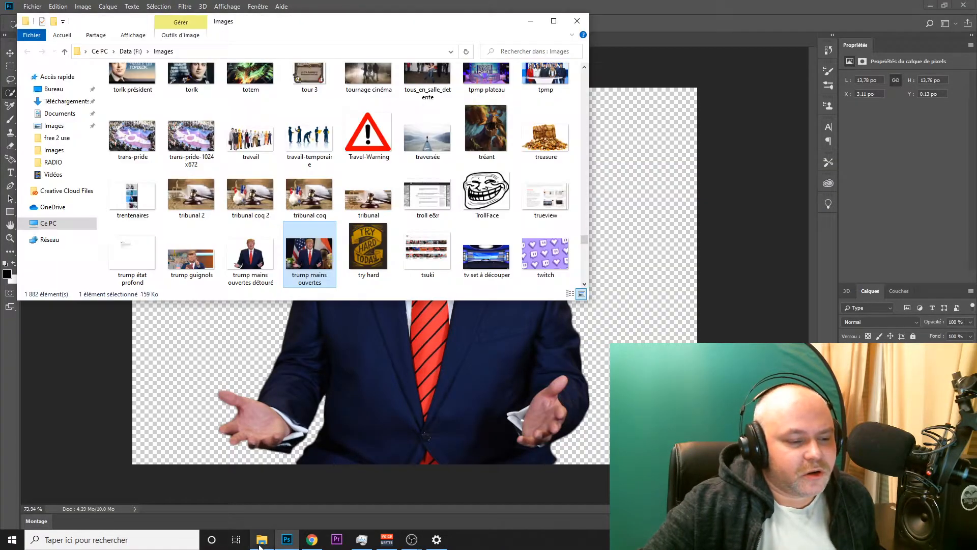
pyautogui.click(556, 49)
pyautogui.write('trump')
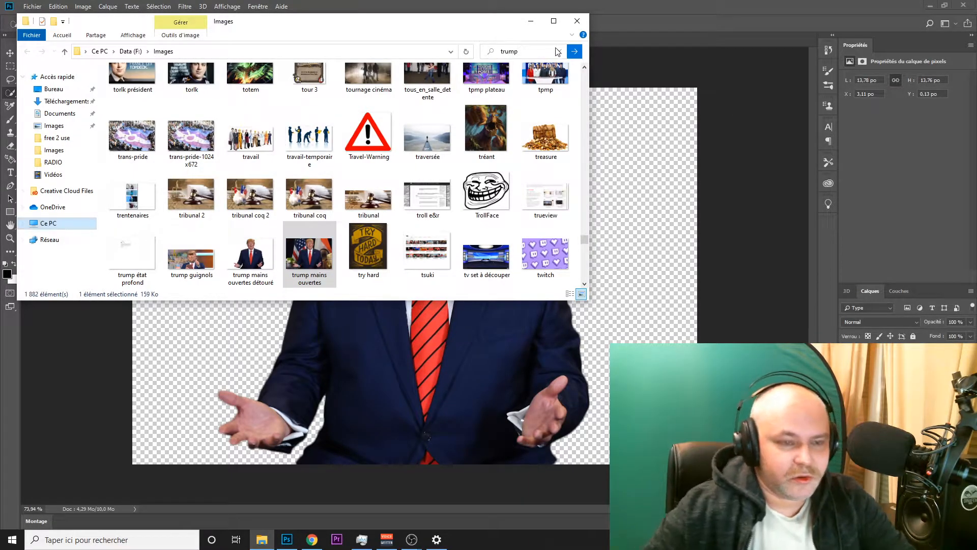
pyautogui.press('Return')
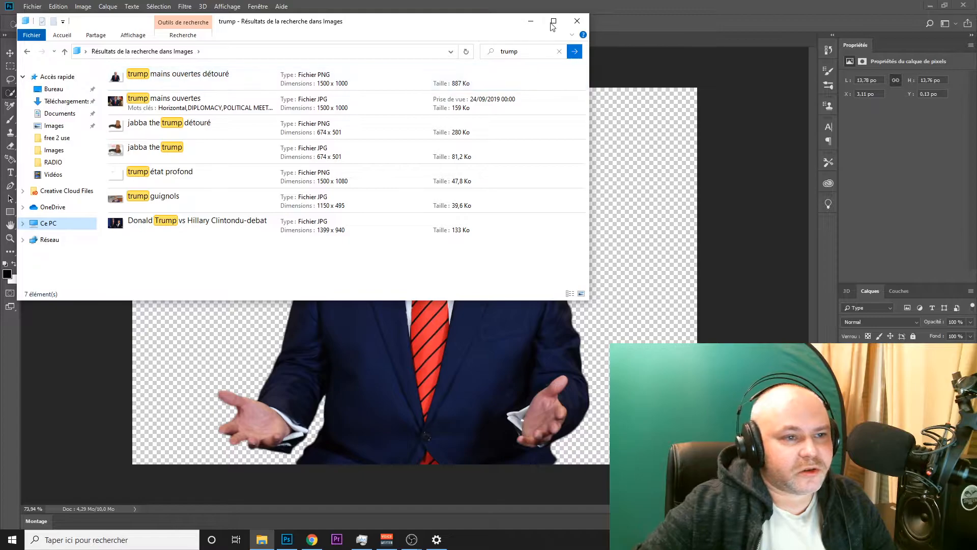
pyautogui.click(531, 21)
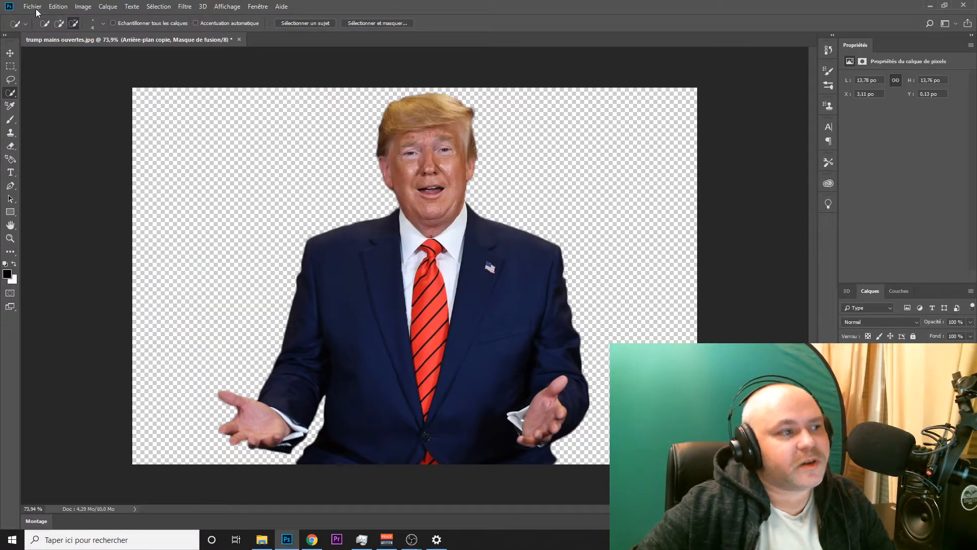
# - Close "trump mains ouvertes.jpg" without saving the changes
pyautogui.click(238, 39)
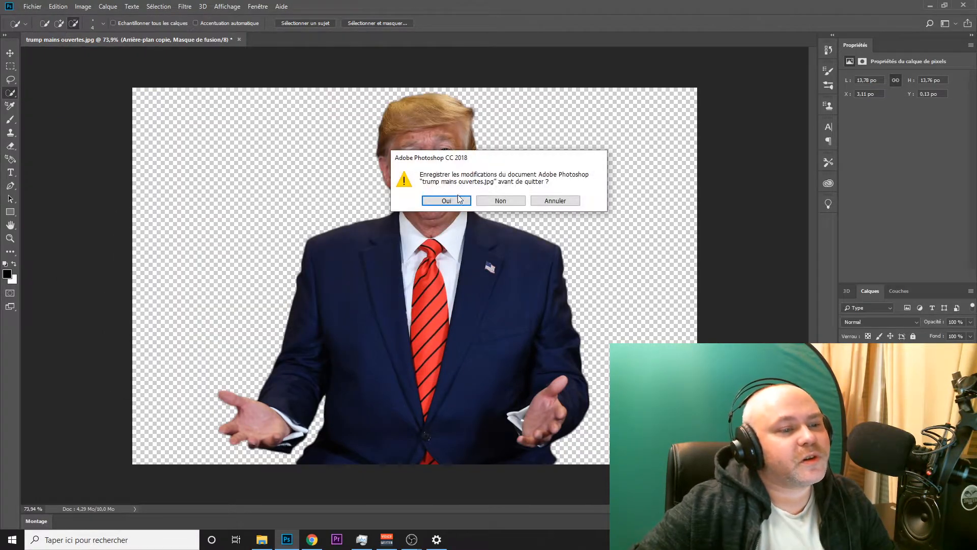
pyautogui.click(502, 201)
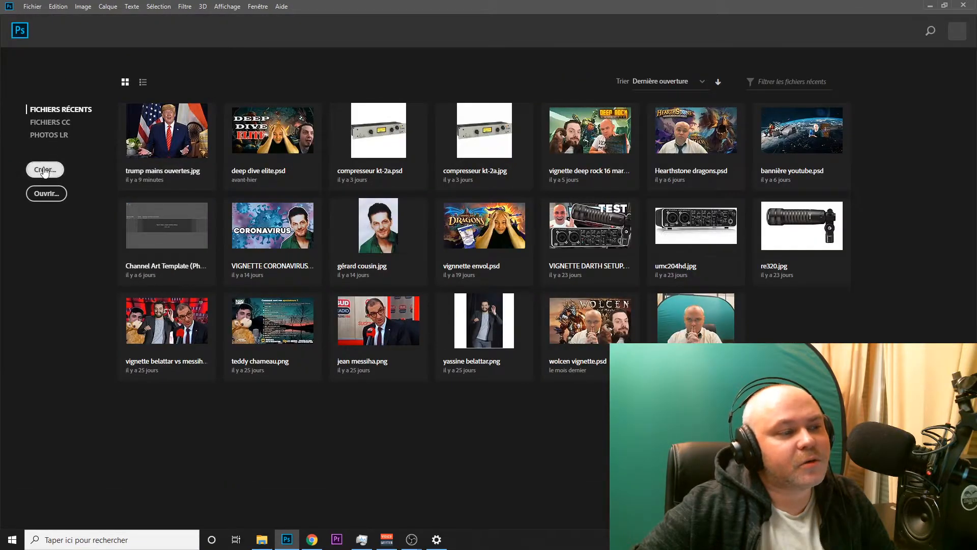
pyautogui.click(45, 169)
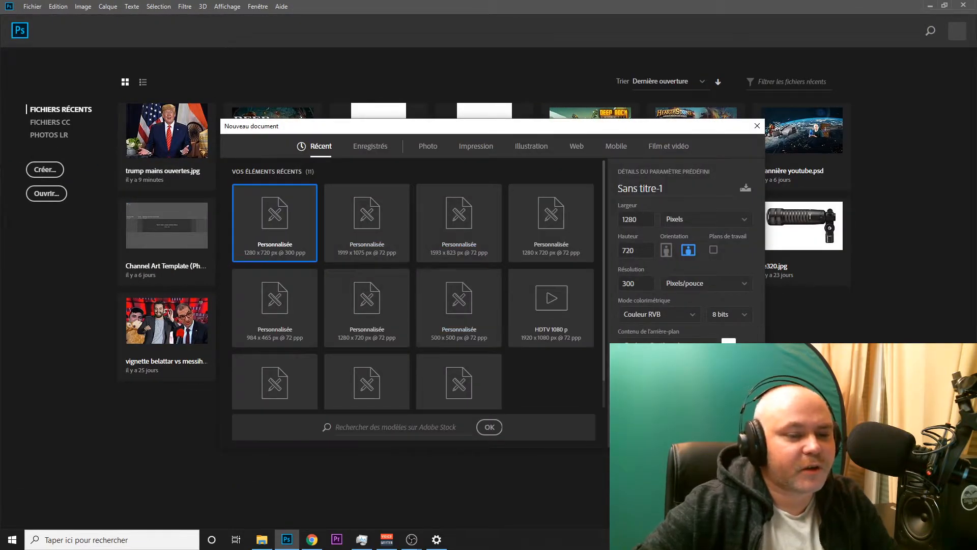
pyautogui.press('Return')
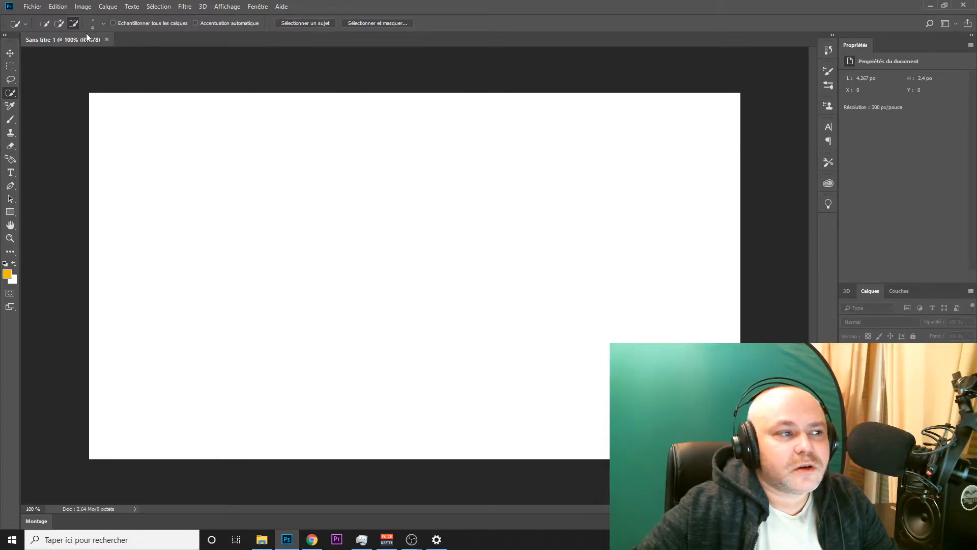
pyautogui.click(106, 39)
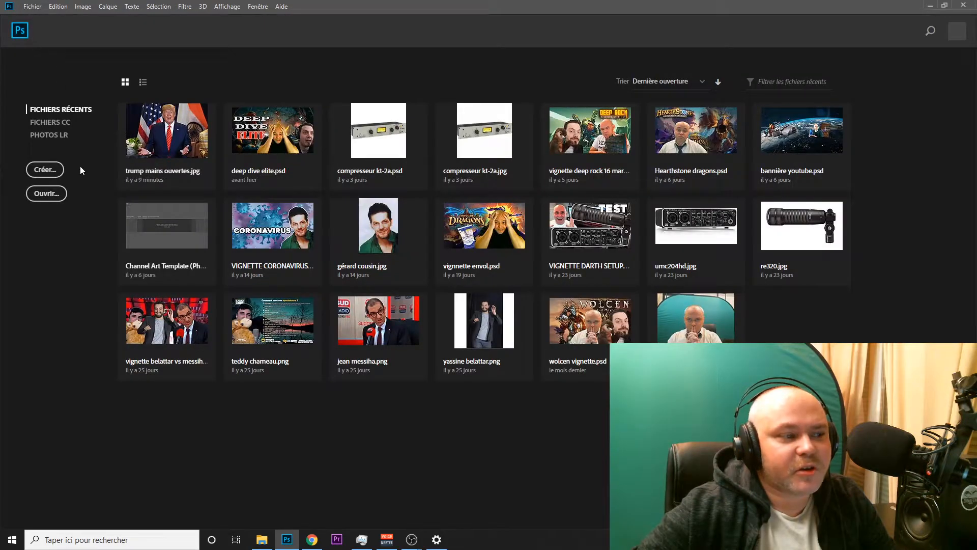
# - Create a new document from the recent custom preset of 1280 x 720 px at 300 pixels per inch
pyautogui.click(48, 171)
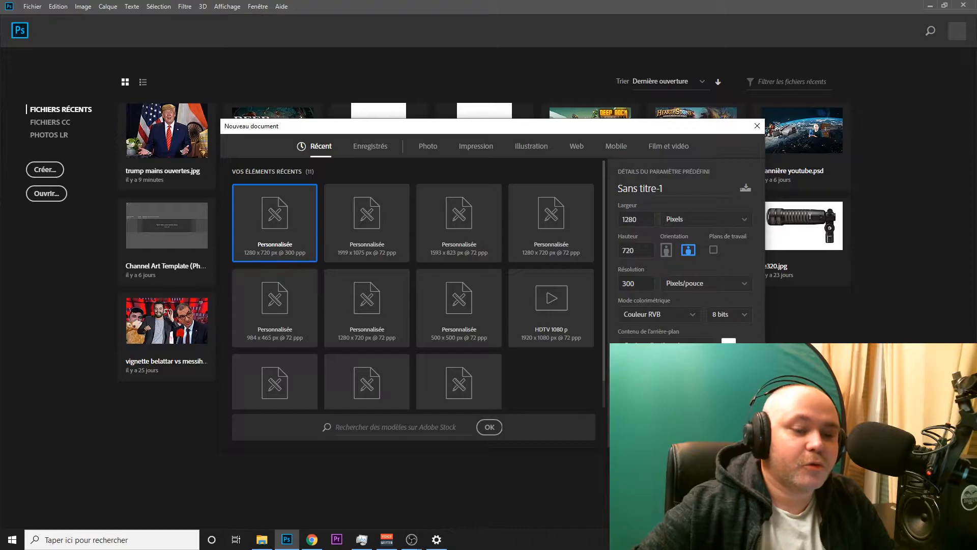
pyautogui.doubleClick(279, 236)
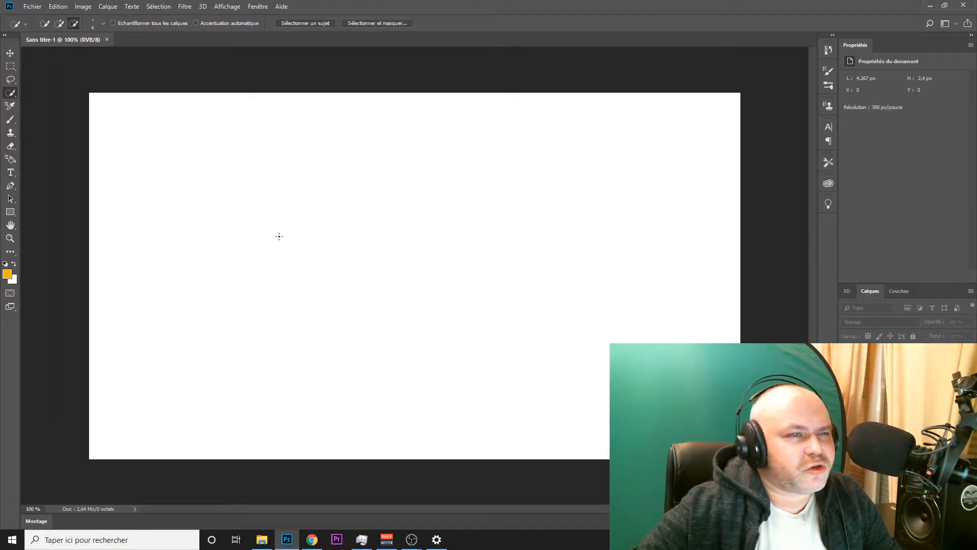
# - Switch to the "dollars" Google Images search in Chrome and restrict its results to large images
pyautogui.click(295, 540)
pyautogui.click(330, 5)
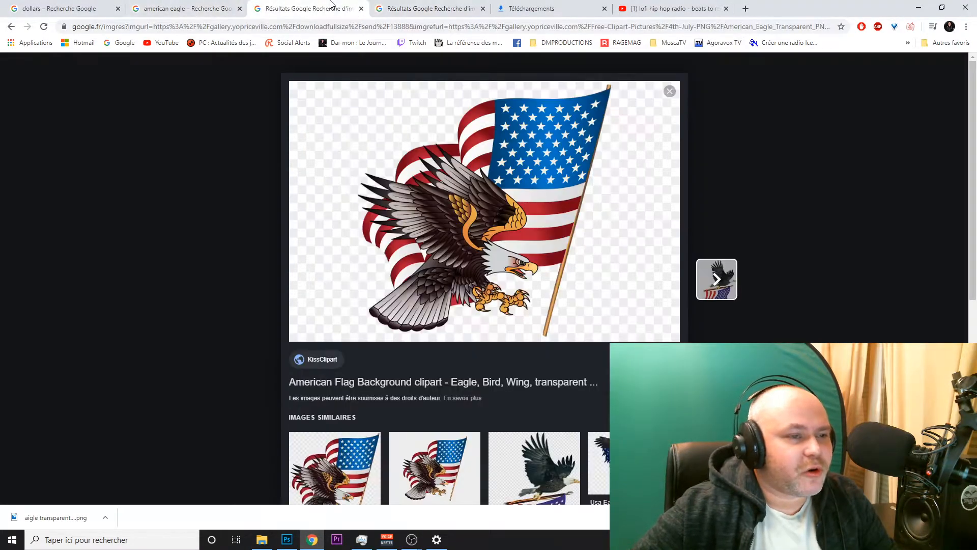
pyautogui.click(97, 9)
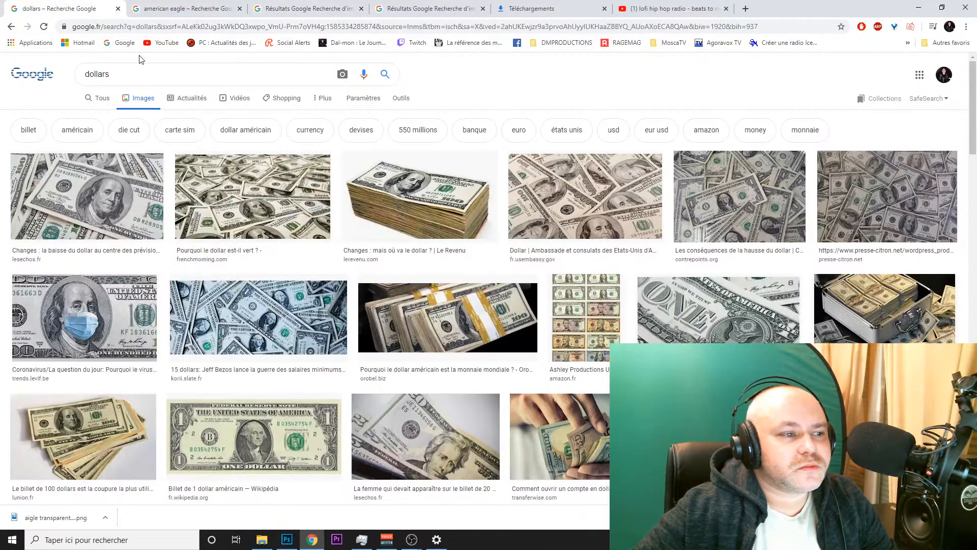
pyautogui.click(392, 99)
pyautogui.click(93, 116)
pyautogui.click(118, 149)
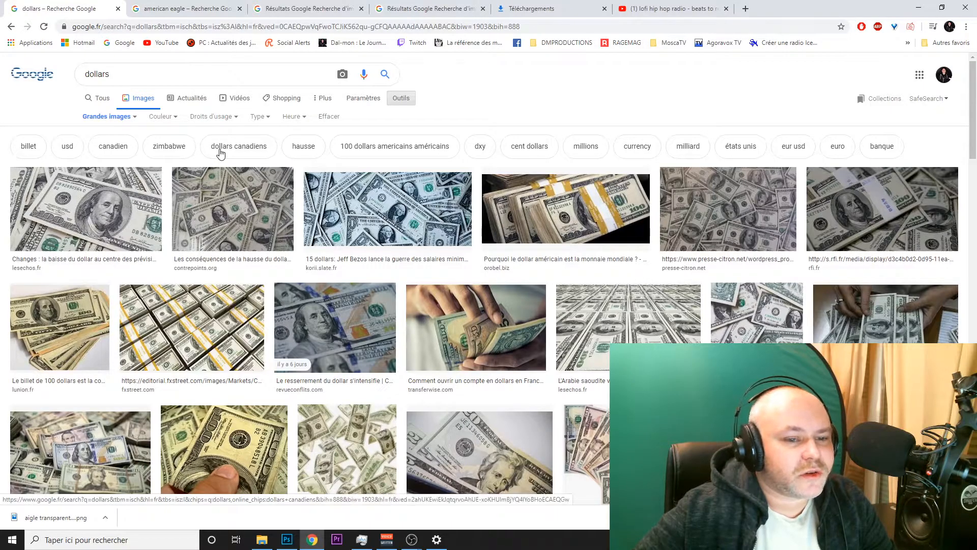
# - Open the Les Echos image of aligned 100-dollar bills in a new tab and view it
pyautogui.scroll(-2, 220, 156)
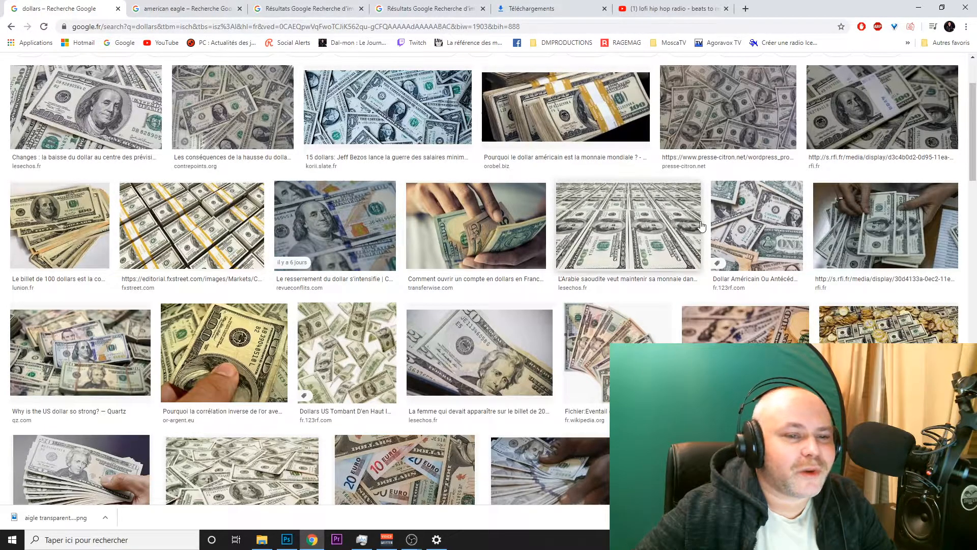
pyautogui.scroll(2, 685, 241)
pyautogui.rightClick(652, 326)
pyautogui.click(695, 327)
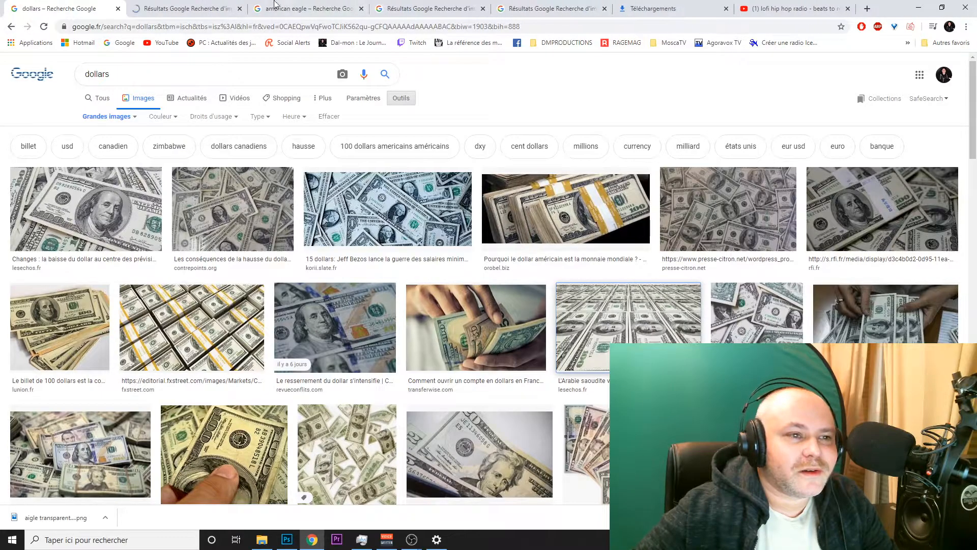
pyautogui.click(185, 9)
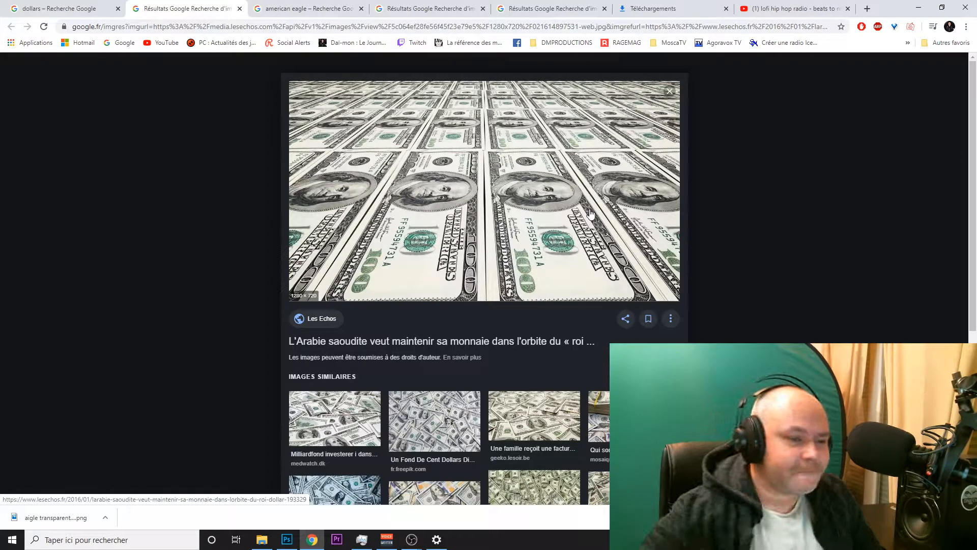
# - Examine the Slate dollar-bill image and its similar Makronom image of banded bundles in a new tab, and close that tab
pyautogui.click(104, 6)
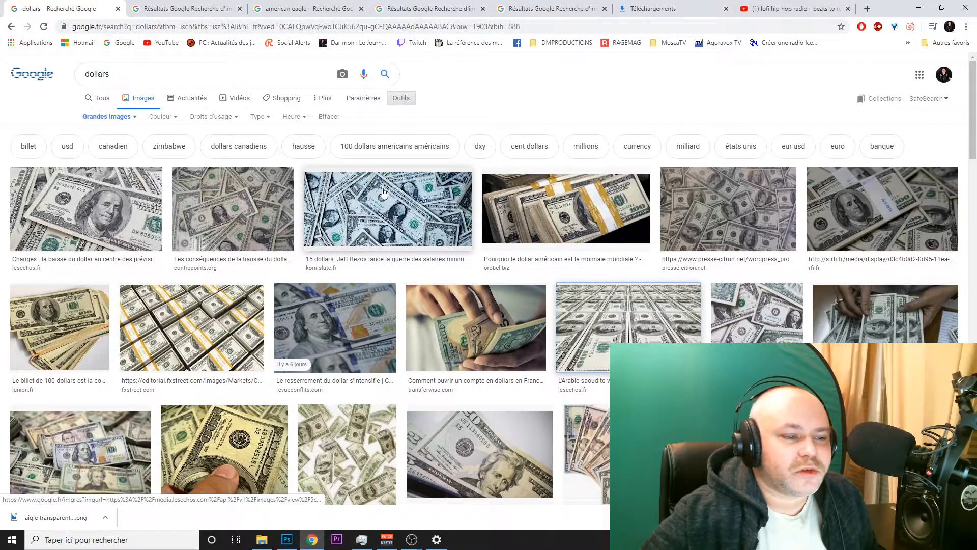
pyautogui.scroll(-3, 382, 193)
pyautogui.scroll(2, 383, 192)
pyautogui.rightClick(400, 158)
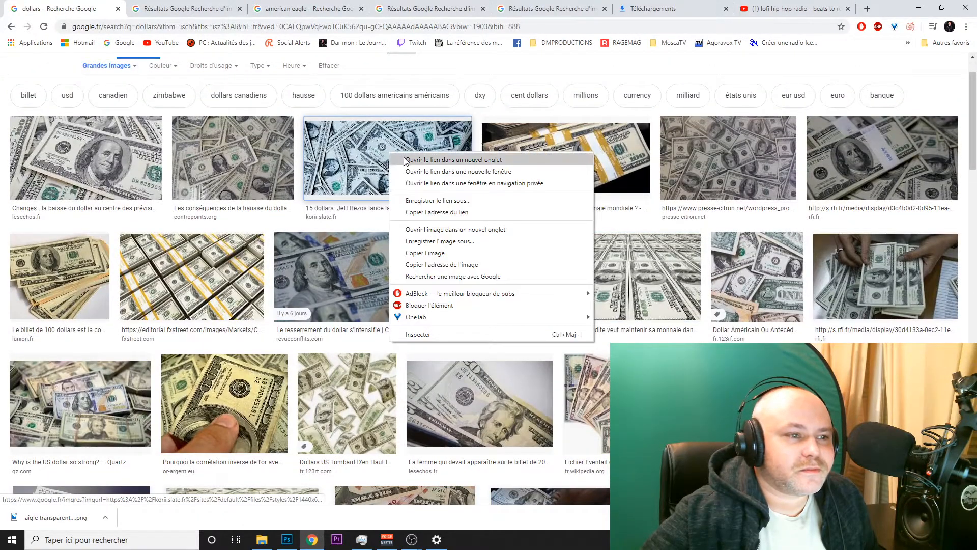
pyautogui.click(405, 160)
pyautogui.click(272, 8)
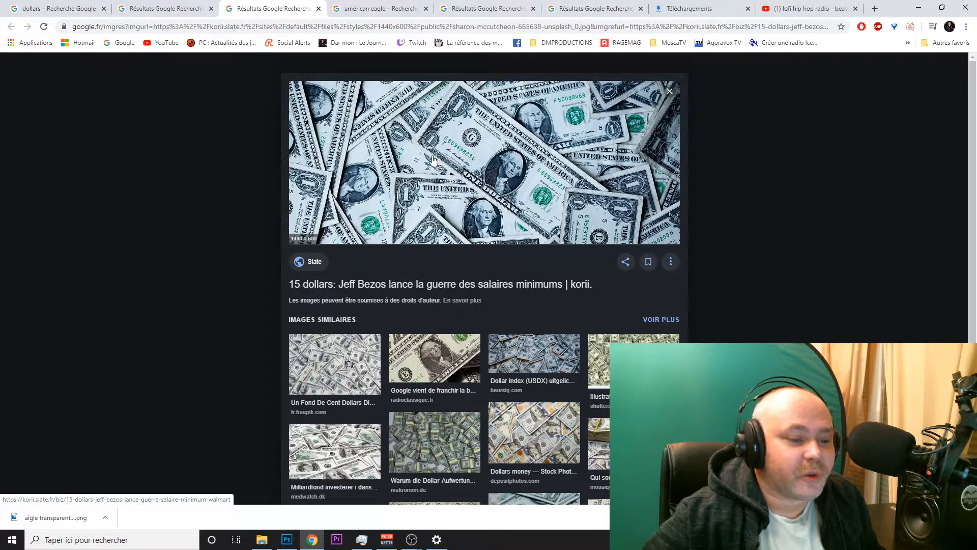
pyautogui.click(430, 432)
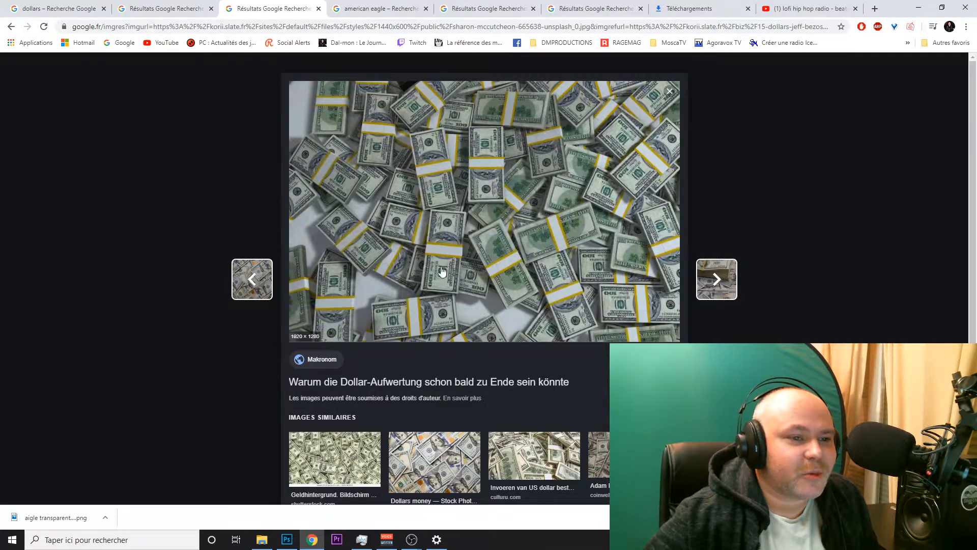
pyautogui.click(318, 8)
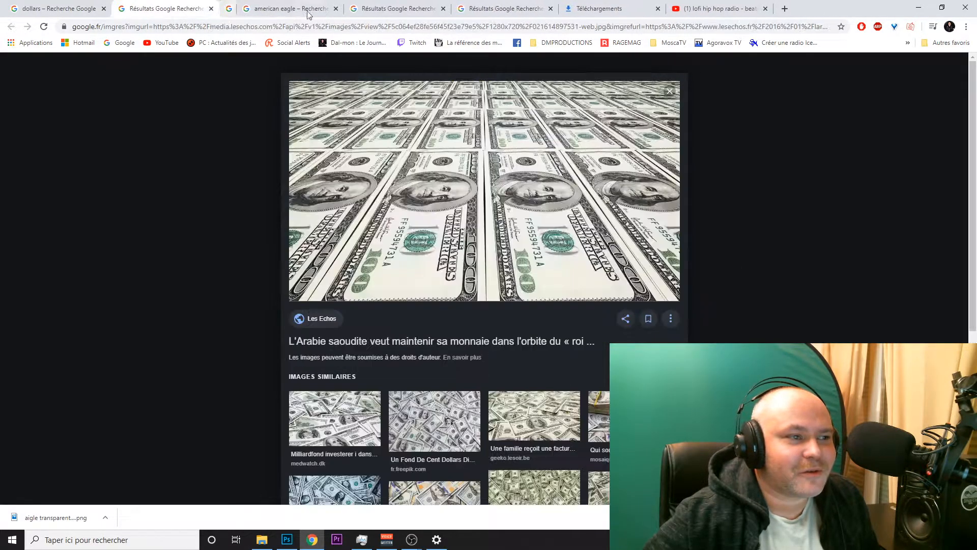
# - Find the Le360 image of scattered 100-dollar bills in the results and view it in a new tab
pyautogui.click(64, 4)
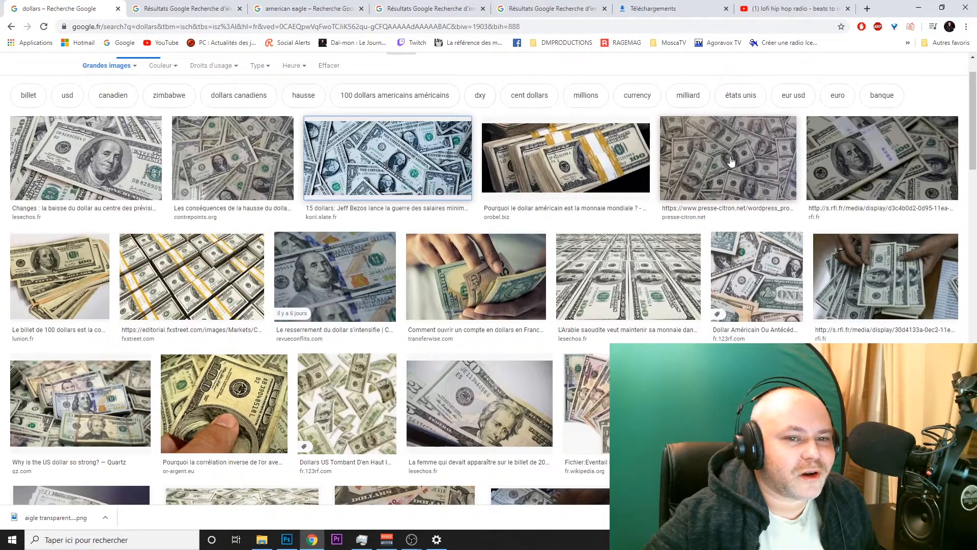
pyautogui.scroll(-4, 768, 180)
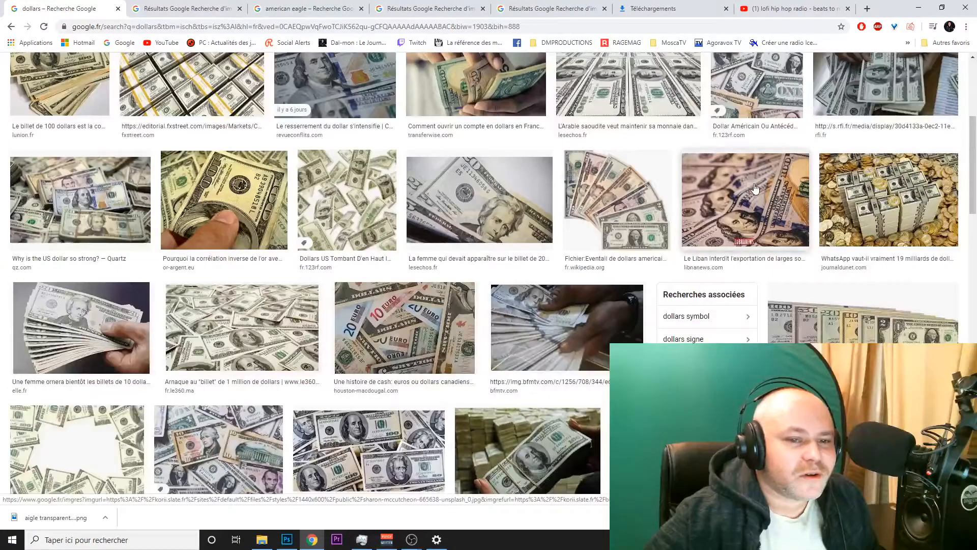
pyautogui.scroll(-2, 755, 188)
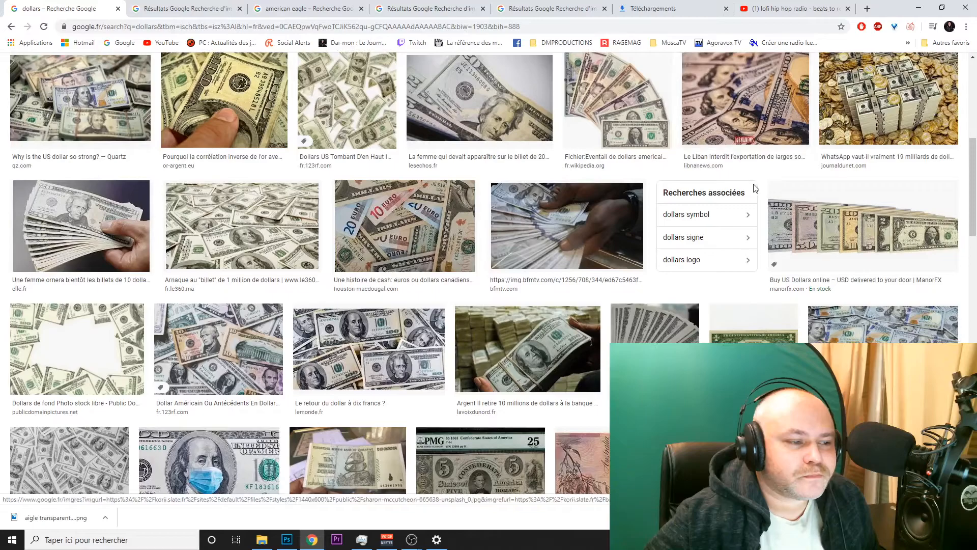
pyautogui.rightClick(229, 211)
pyautogui.click(265, 218)
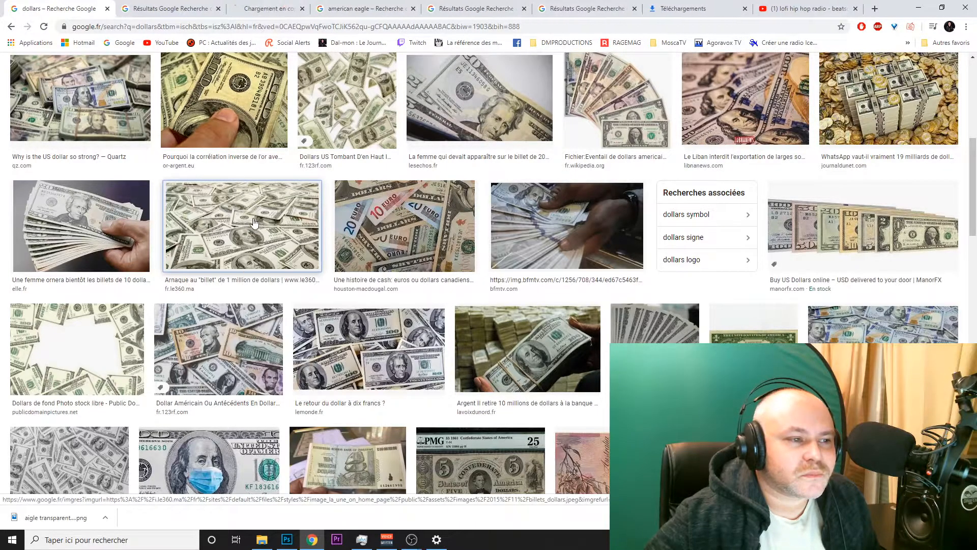
pyautogui.click(279, 6)
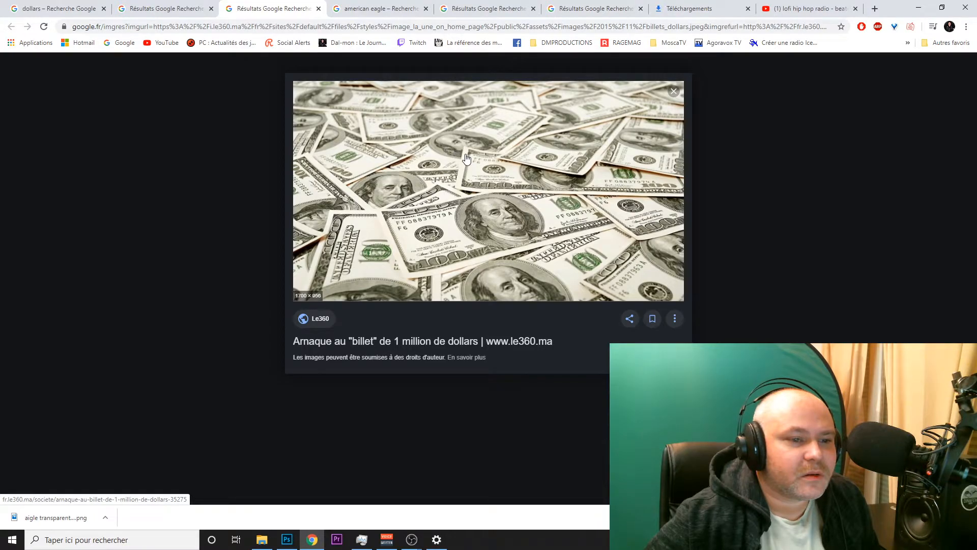
# - Close the "american eagle" search tab and the two eagle image tabs
pyautogui.click(425, 8)
pyautogui.click(390, 4)
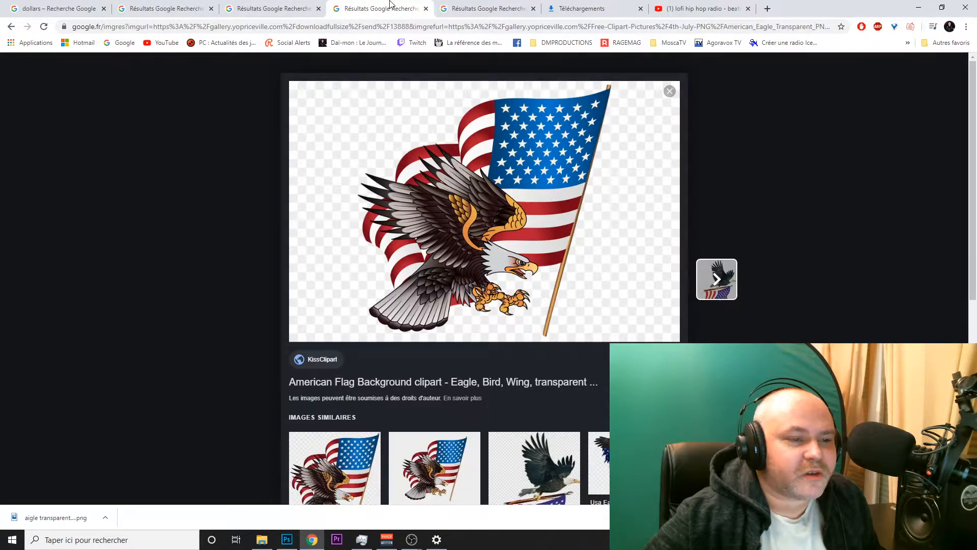
pyautogui.click(425, 9)
pyautogui.click(425, 9)
# - Compare the Les Echos image of aligned bills with the Le360 image of scattered bills
pyautogui.click(185, 4)
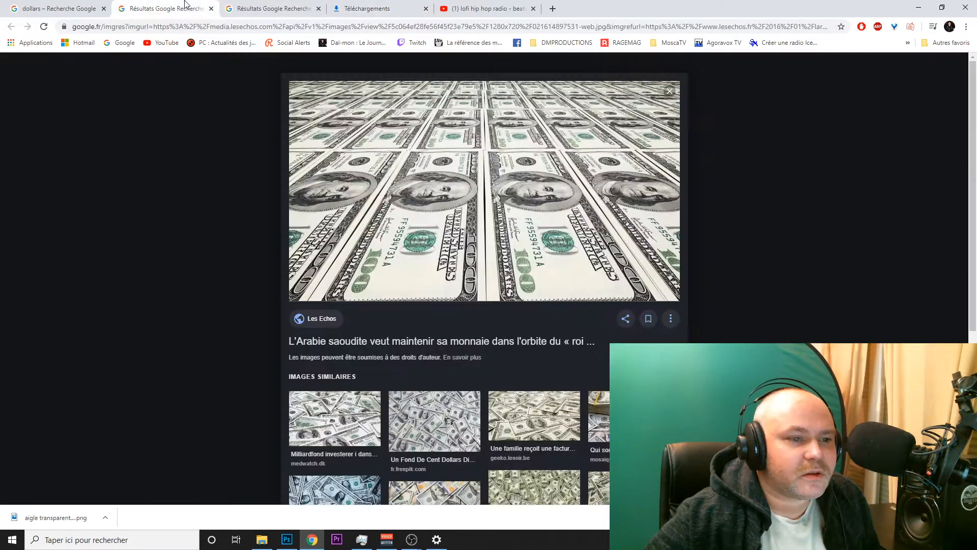
pyautogui.click(248, 4)
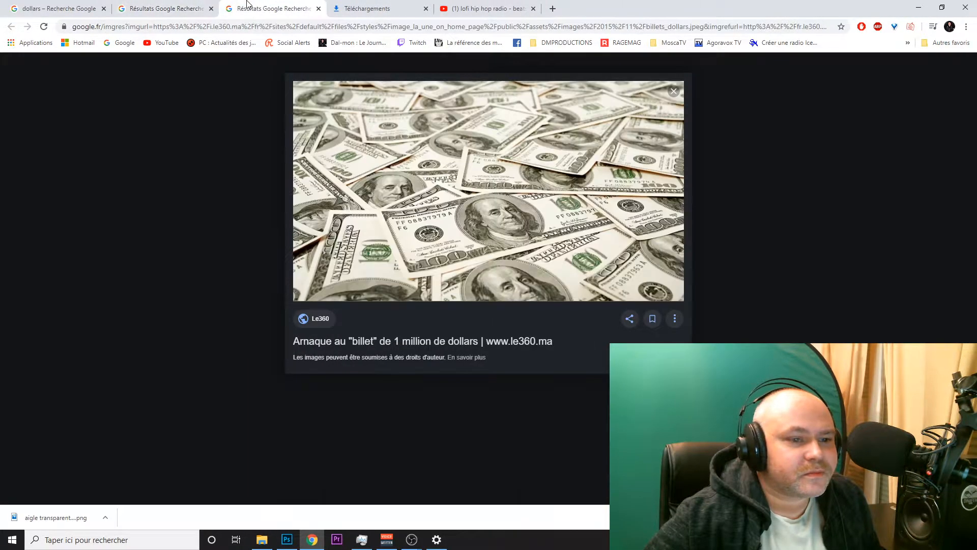
pyautogui.click(171, 4)
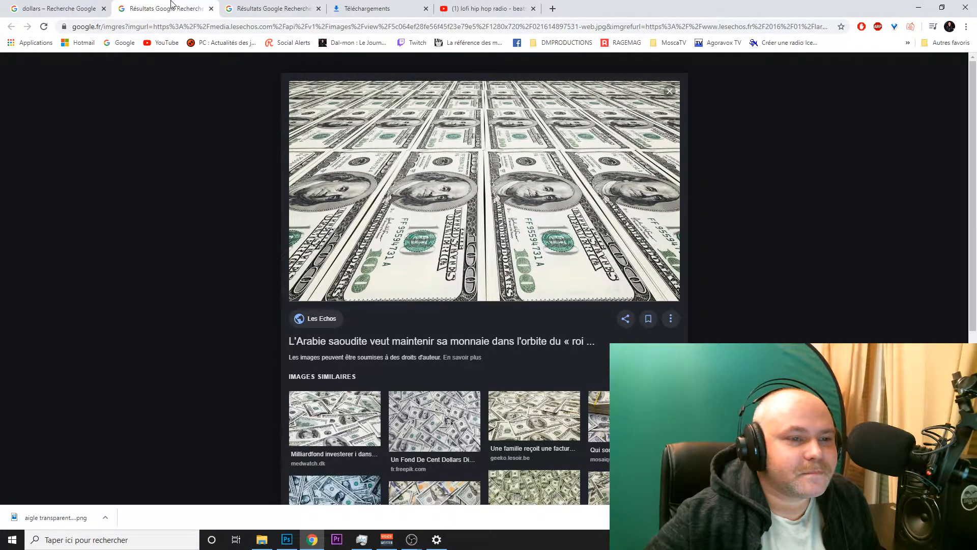
# - Save the Les Echos image of aligned 100-dollar bills as the JPEG "dollars" in the Images folder
pyautogui.click(259, 4)
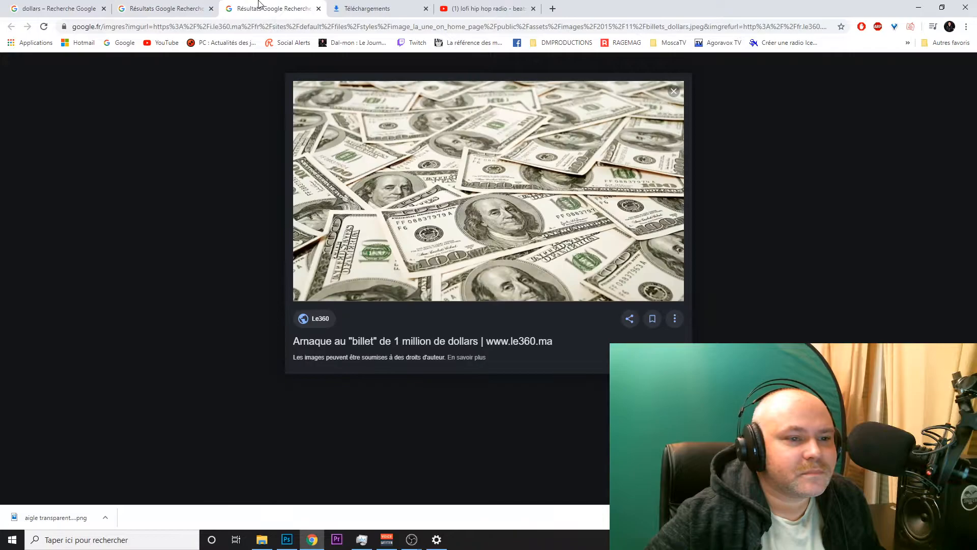
pyautogui.click(173, 7)
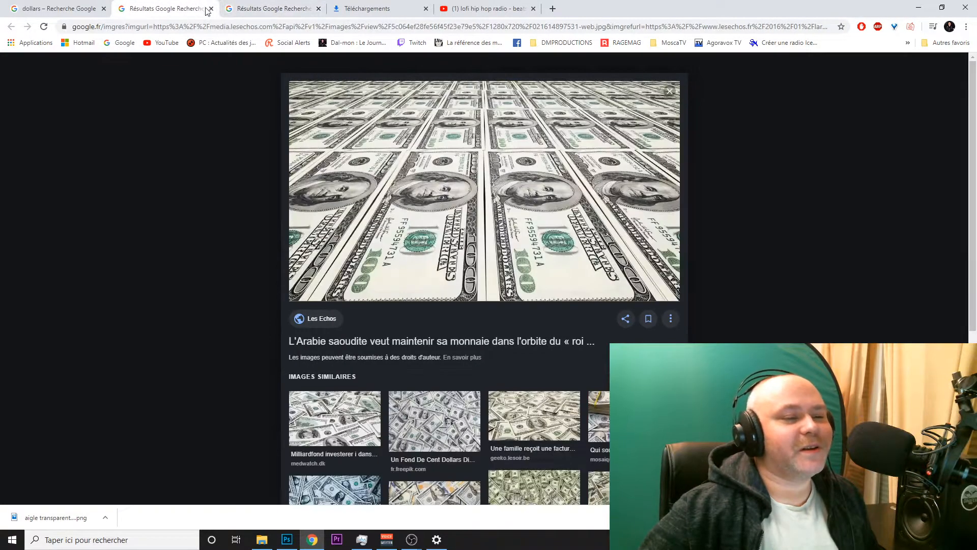
pyautogui.rightClick(526, 210)
pyautogui.click(565, 295)
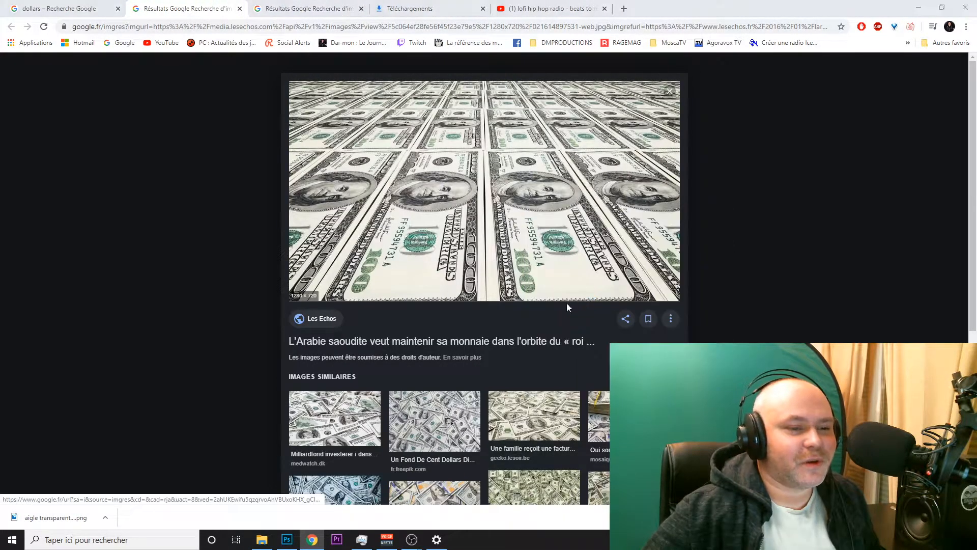
pyautogui.write('dol')
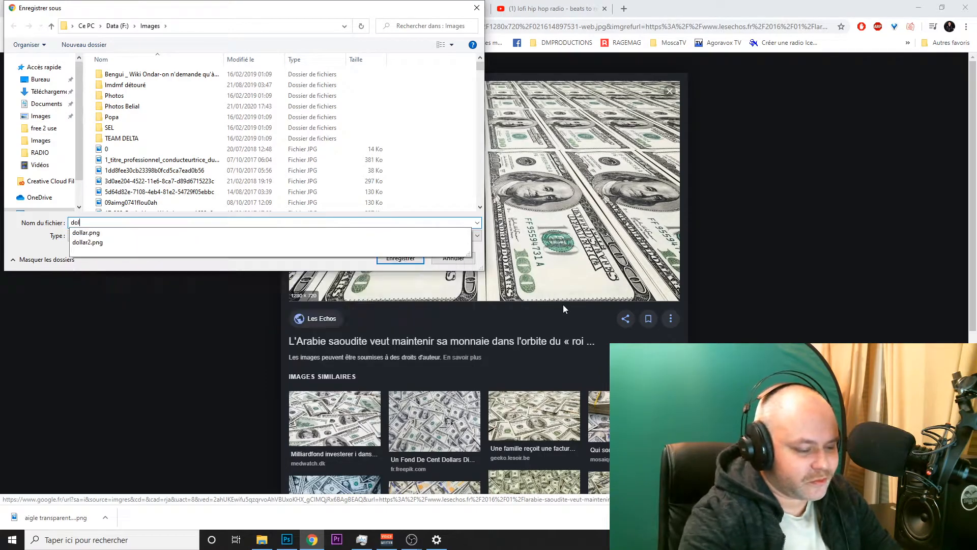
pyautogui.write('lars')
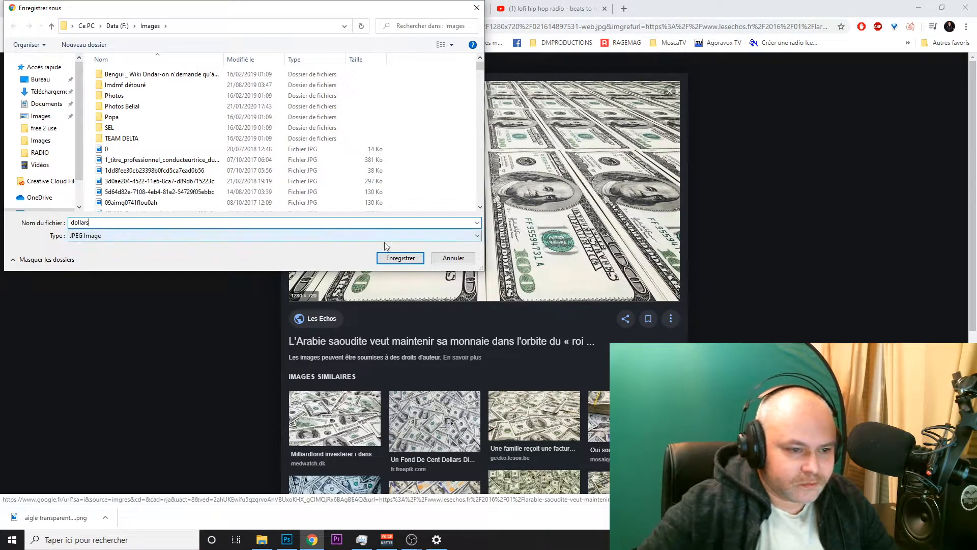
pyautogui.click(399, 258)
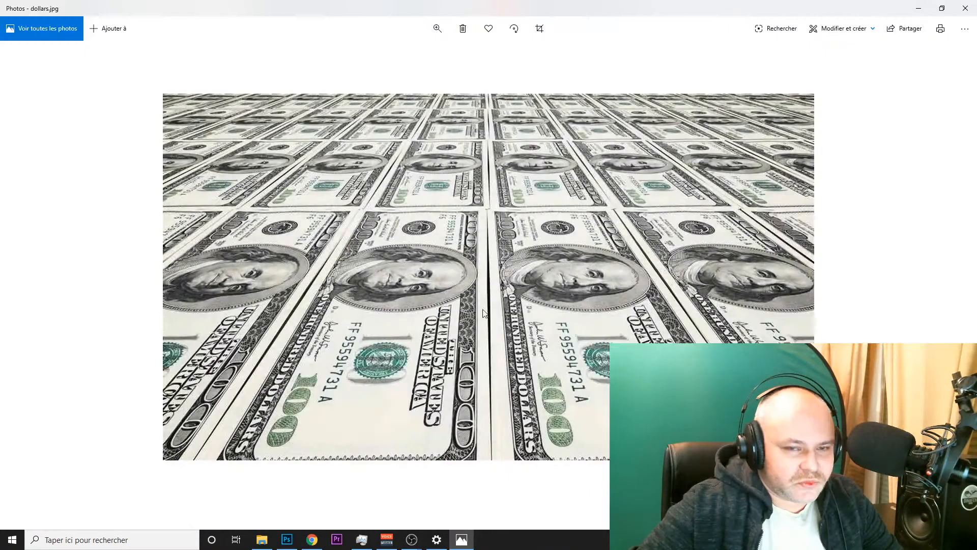
pyautogui.click(965, 8)
# - Show the downloaded dollars image in its folder and place it in the Photoshop document so it fills the canvas
pyautogui.moveTo(422, 8); pyautogui.dragTo(503, 7)
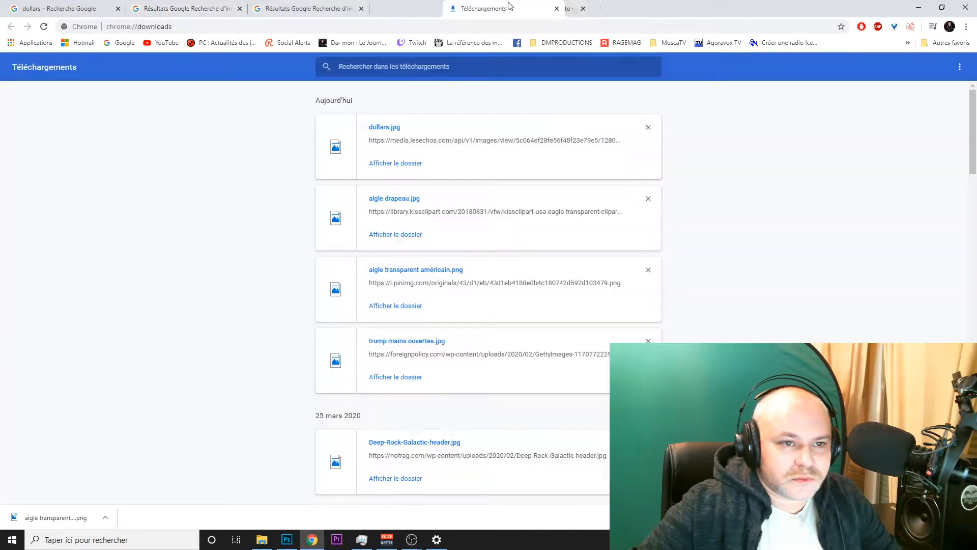
pyautogui.click(383, 234)
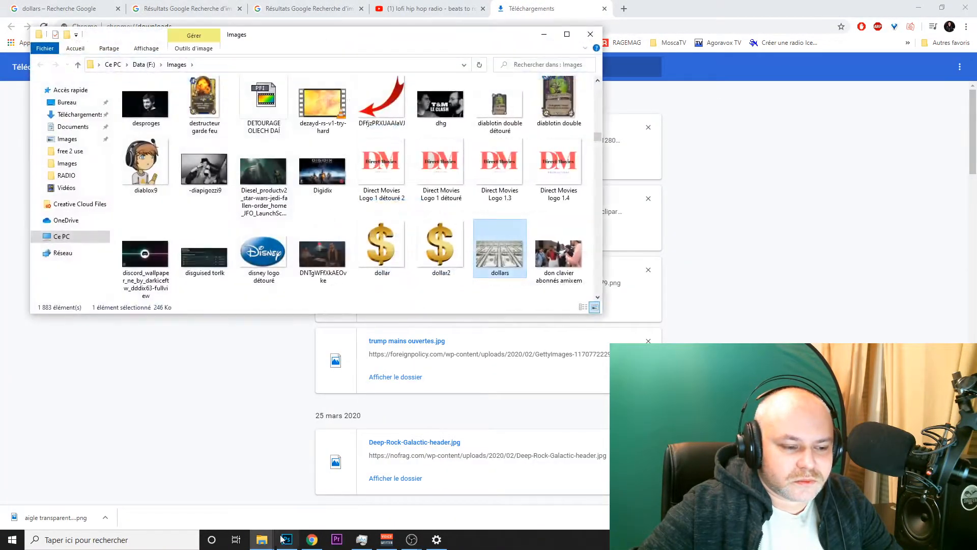
pyautogui.click(287, 539)
pyautogui.click(262, 540)
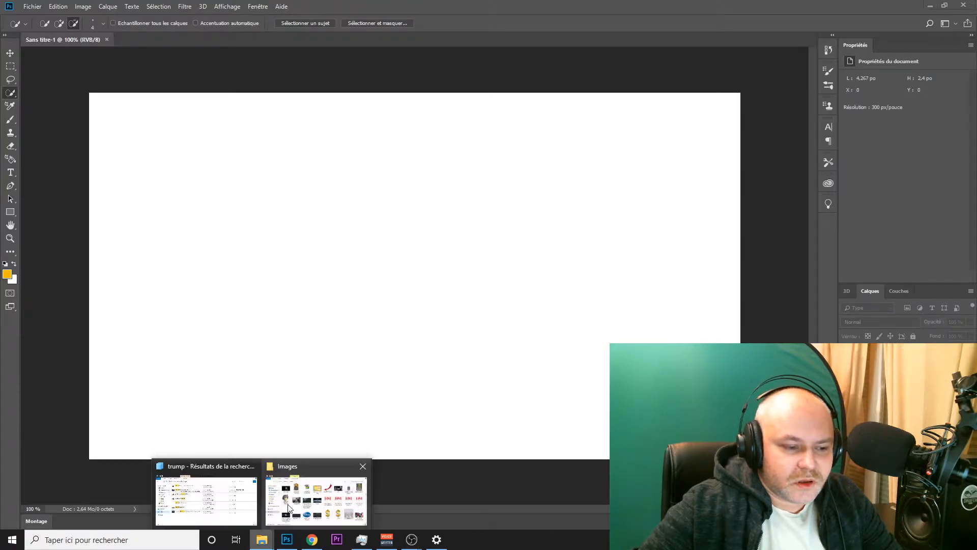
pyautogui.click(301, 503)
pyautogui.moveTo(495, 231); pyautogui.dragTo(591, 398)
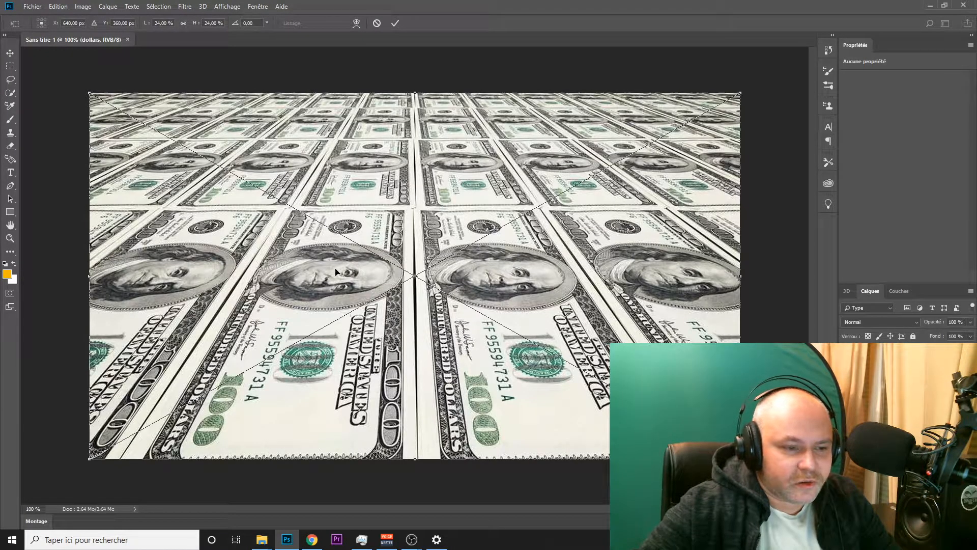
pyautogui.rightClick(336, 271)
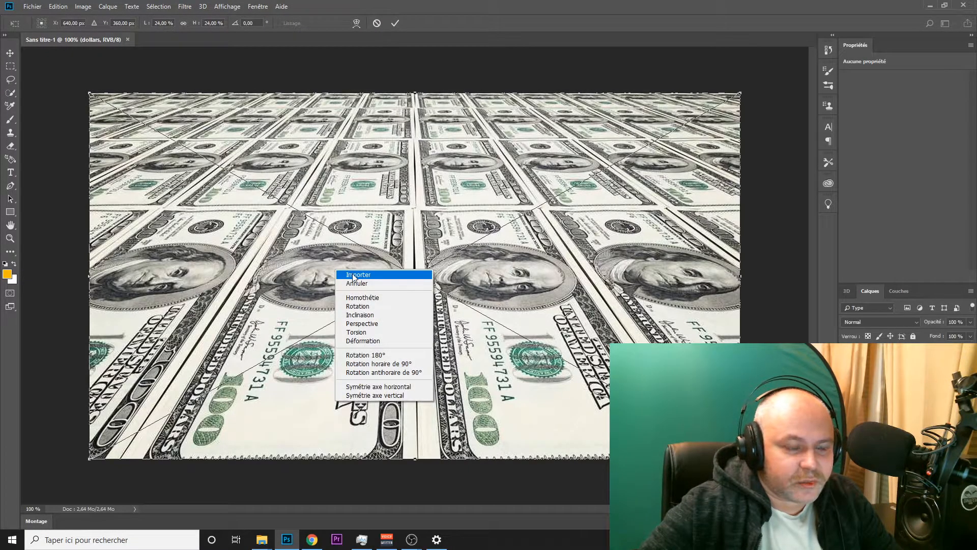
pyautogui.click(354, 276)
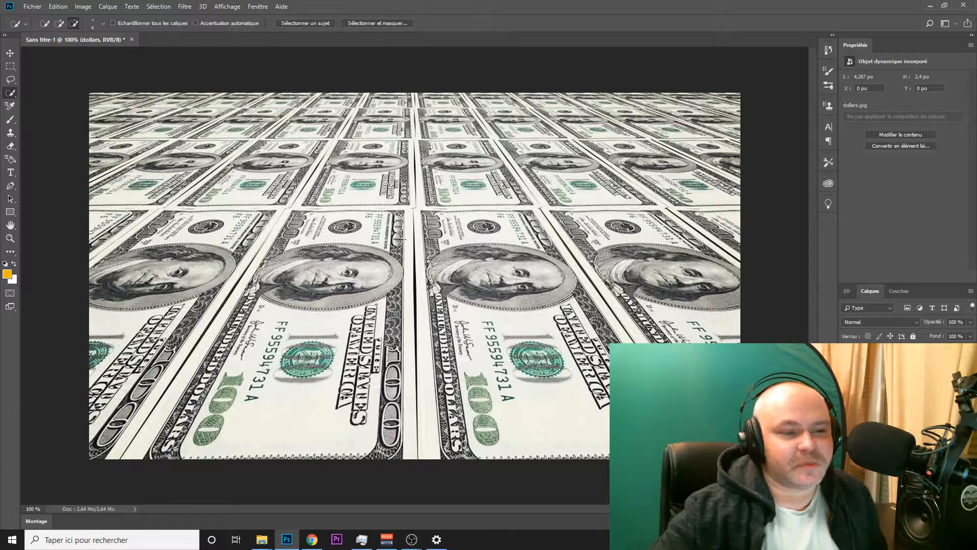
# - Search the Images folder for "aigle" and place "aigle transparent américain" in the Photoshop document over the dollar bills
pyautogui.moveTo(264, 544)
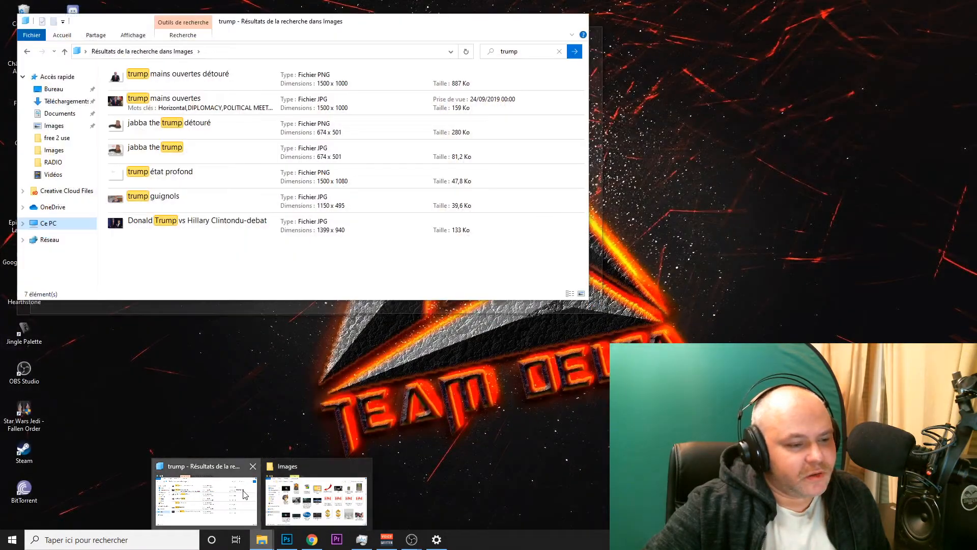
pyautogui.click(246, 491)
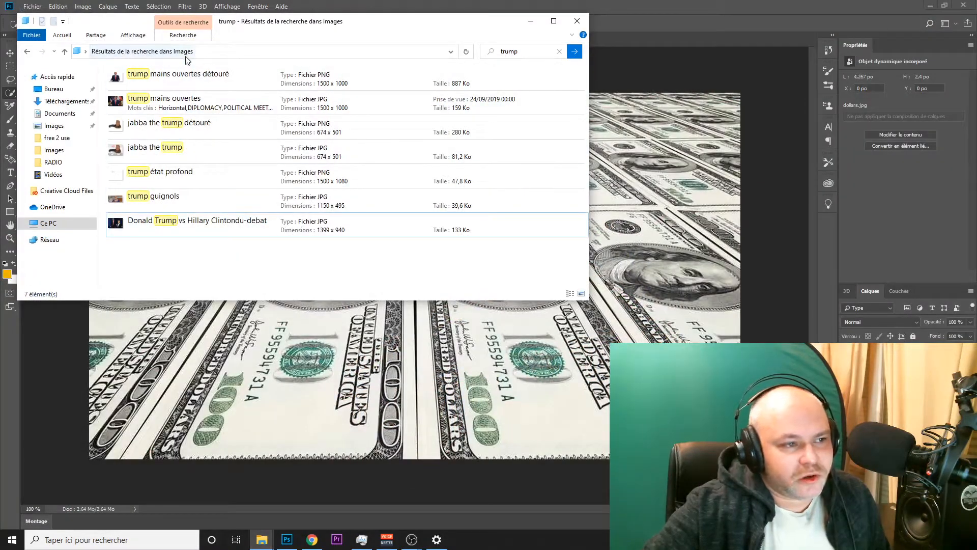
pyautogui.click(191, 75)
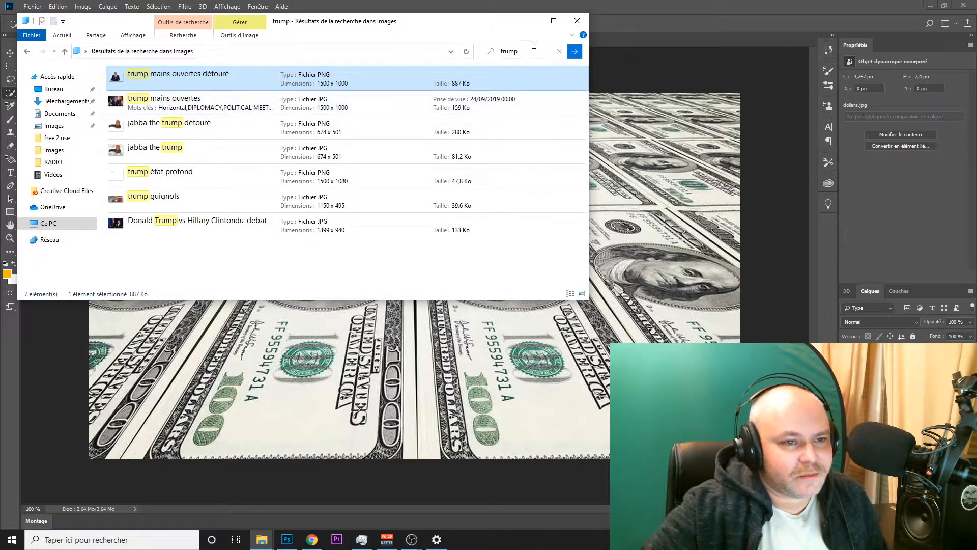
pyautogui.click(514, 51)
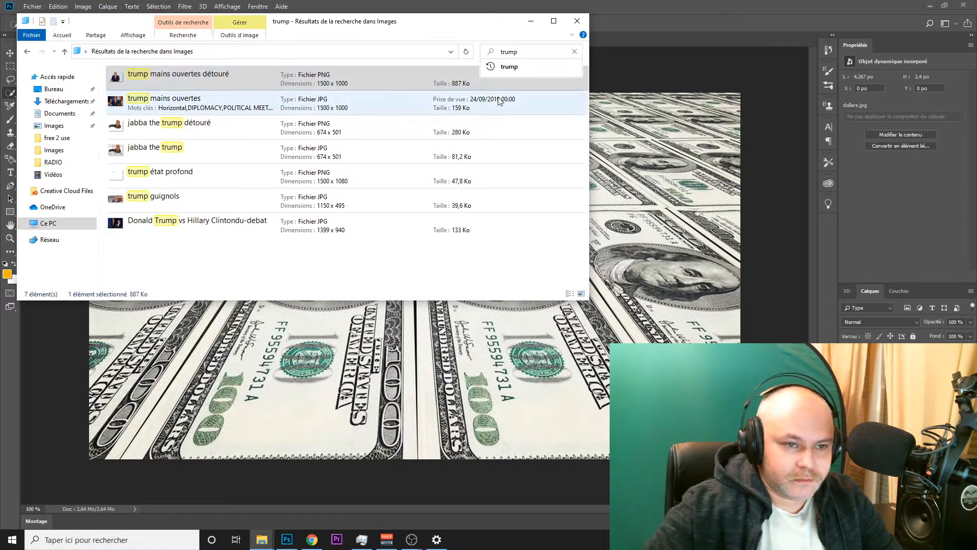
pyautogui.doubleClick(514, 52)
pyautogui.write('aigle')
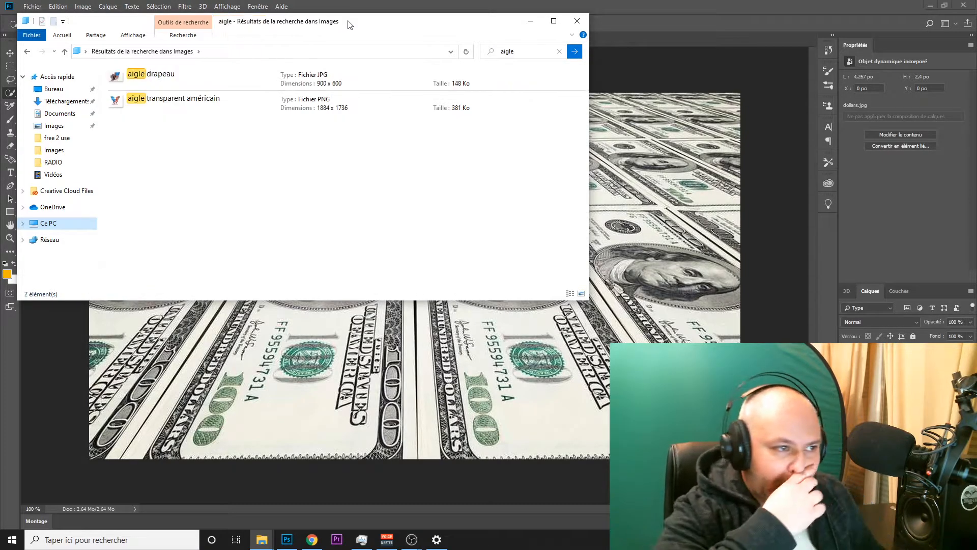
pyautogui.moveTo(185, 105); pyautogui.dragTo(313, 371)
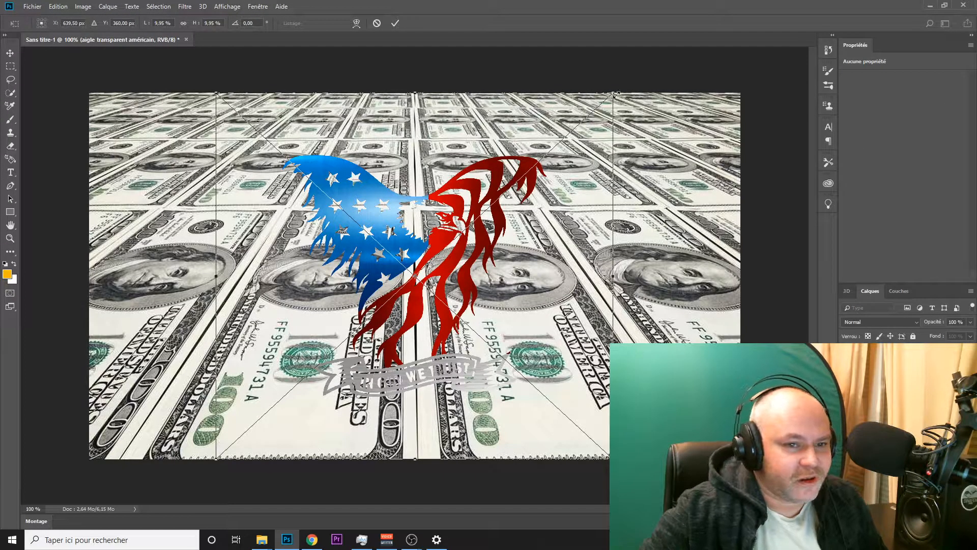
# - Enlarge the eagle to about 12.5 %, centre it near X 537.5 px, Y 363 px, and commit the placement
pyautogui.moveTo(615, 95); pyautogui.dragTo(705, 15)
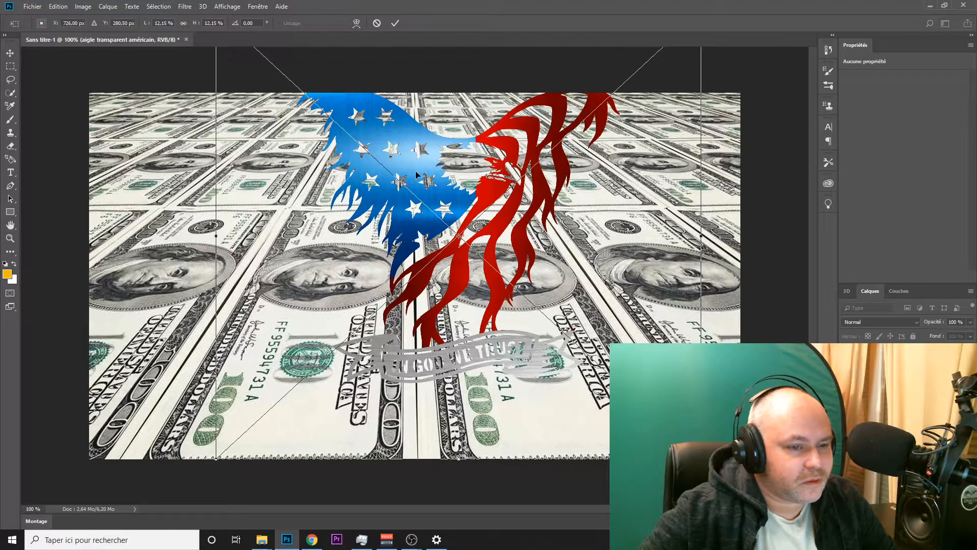
pyautogui.moveTo(412, 176); pyautogui.dragTo(310, 219)
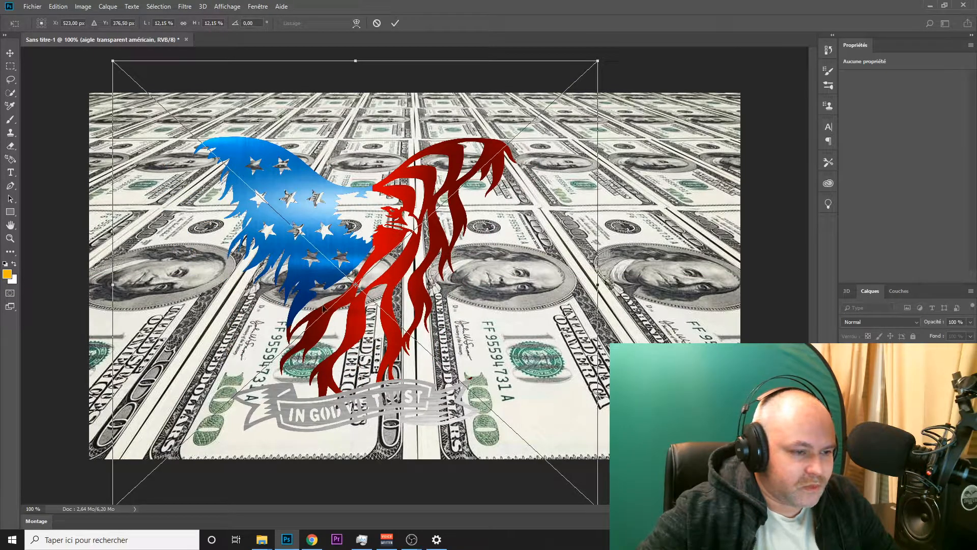
pyautogui.moveTo(599, 58); pyautogui.dragTo(612, 47)
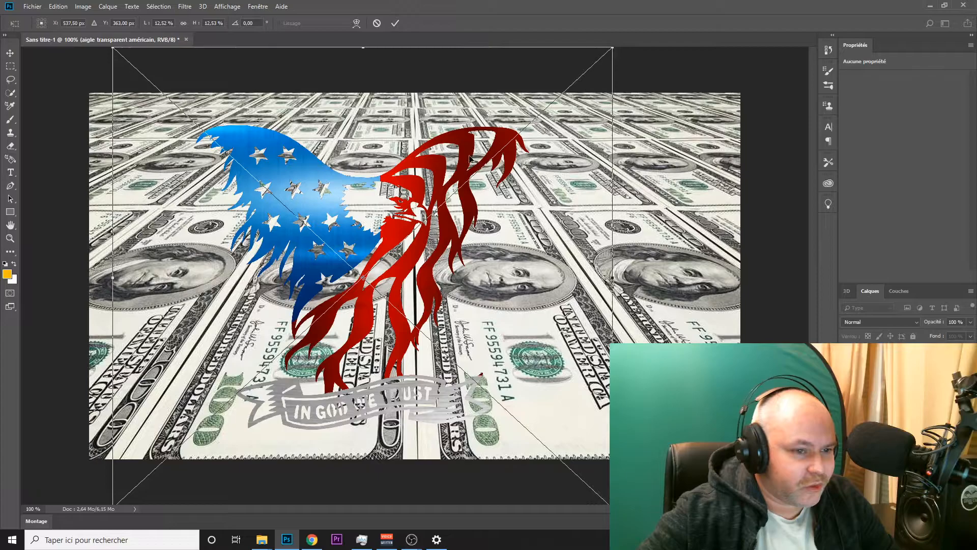
pyautogui.rightClick(468, 158)
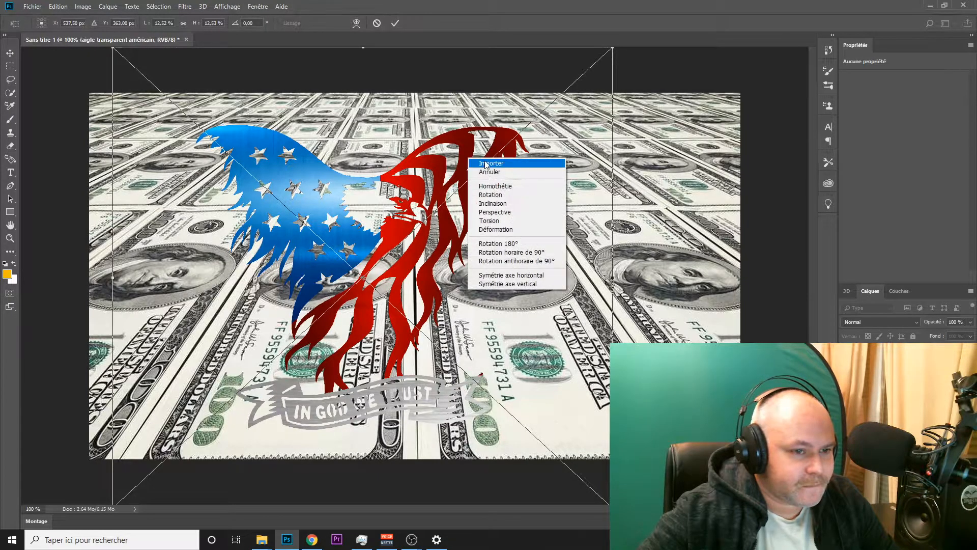
pyautogui.click(486, 164)
# - Search the Images folder for "trump" and place "trump mains ouvertes détouré" in the Photoshop document
pyautogui.moveTo(261, 539)
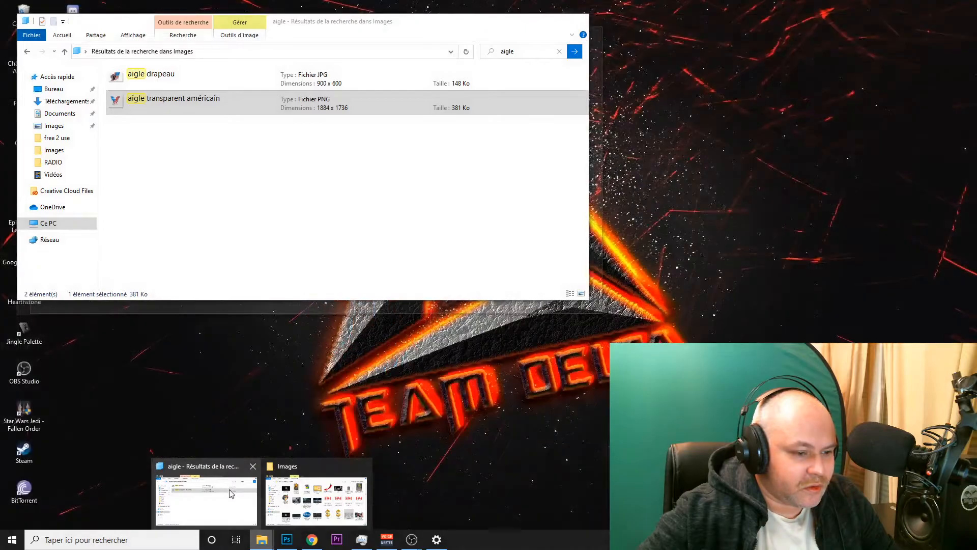
pyautogui.click(214, 501)
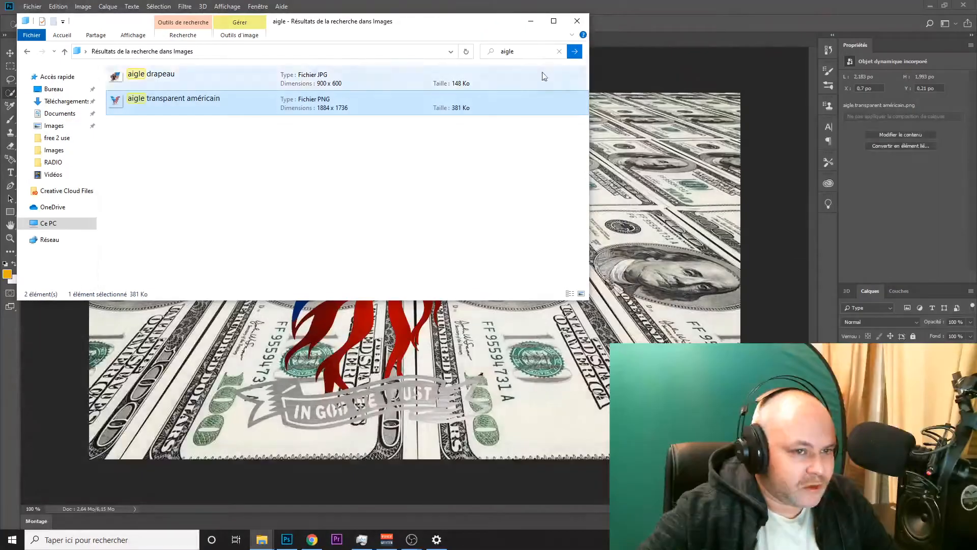
pyautogui.click(560, 52)
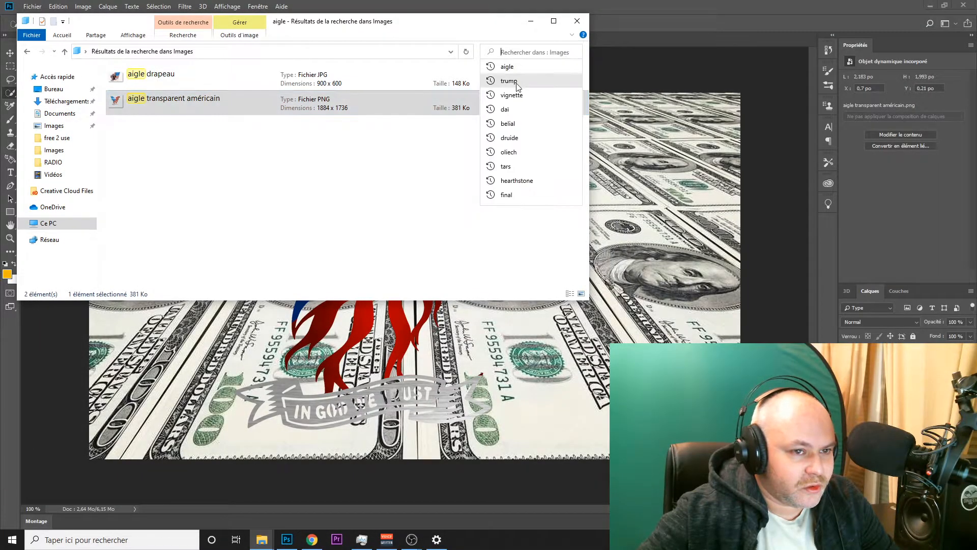
pyautogui.click(516, 83)
pyautogui.moveTo(198, 81); pyautogui.dragTo(359, 310)
# - Shift the Trump cut-out left over the eagle to about X 433 px, commit it, and move the layer slightly further left
pyautogui.moveTo(417, 248); pyautogui.dragTo(311, 250)
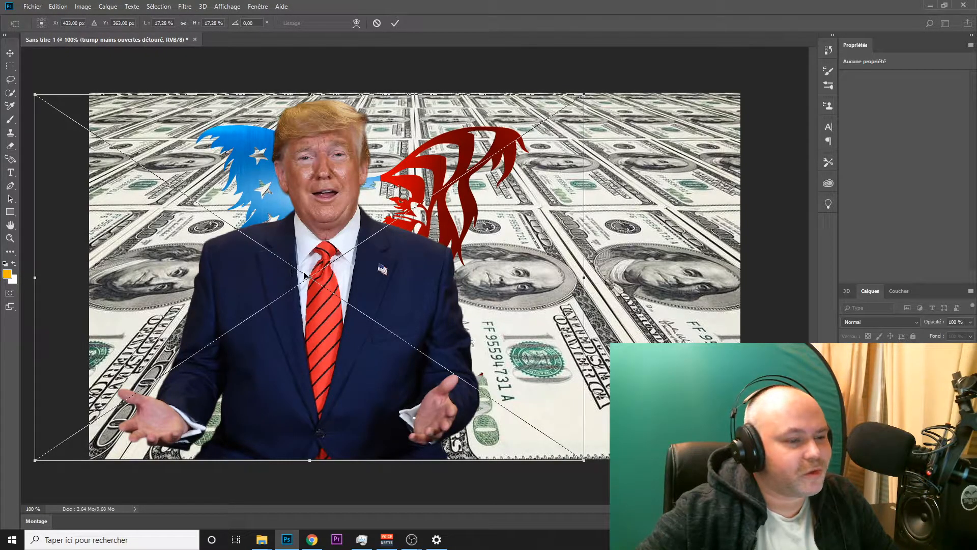
pyautogui.rightClick(309, 320)
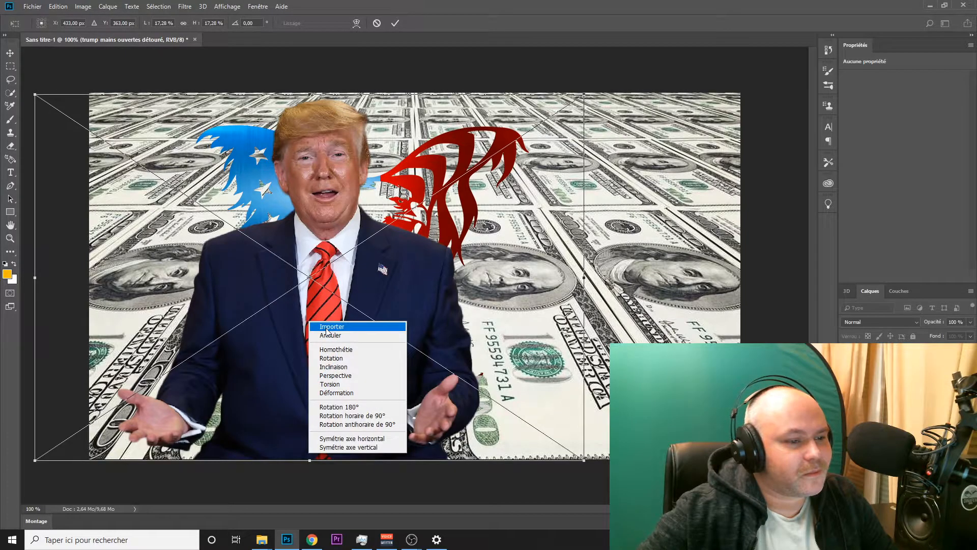
pyautogui.click(327, 328)
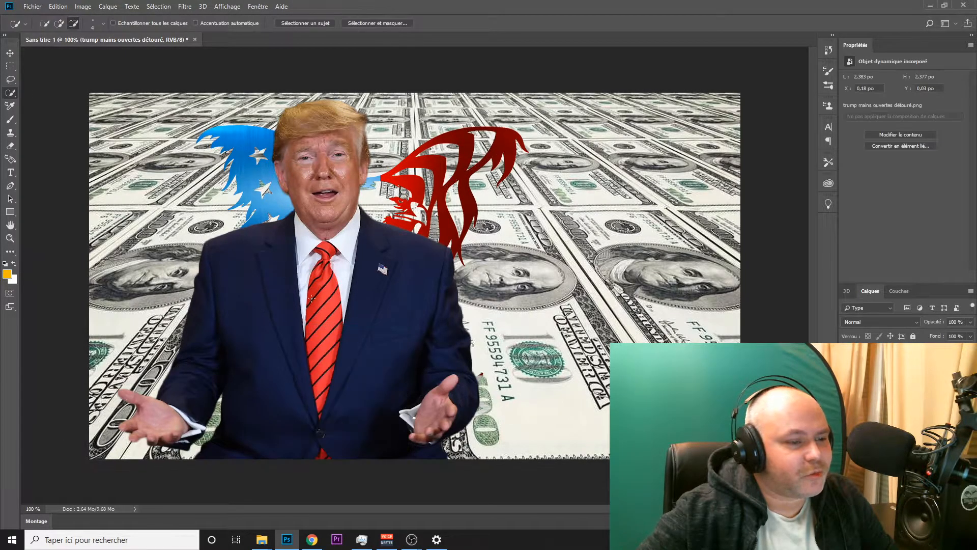
pyautogui.press('v')
pyautogui.moveTo(297, 288); pyautogui.dragTo(281, 291)
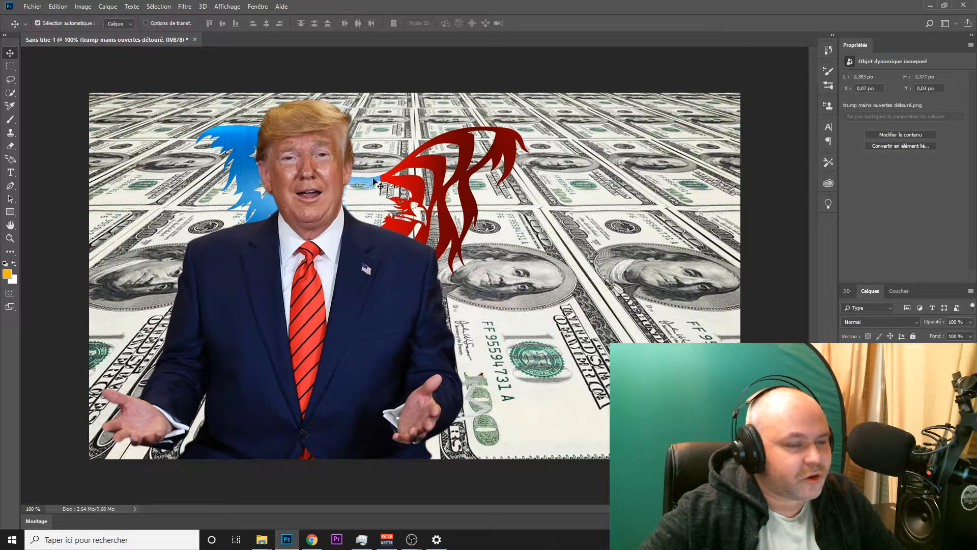
# - Try to stretch the eagle layer horizontally to about 16.8 % width with the Scale transformation, and undo the stretch
pyautogui.click(417, 191)
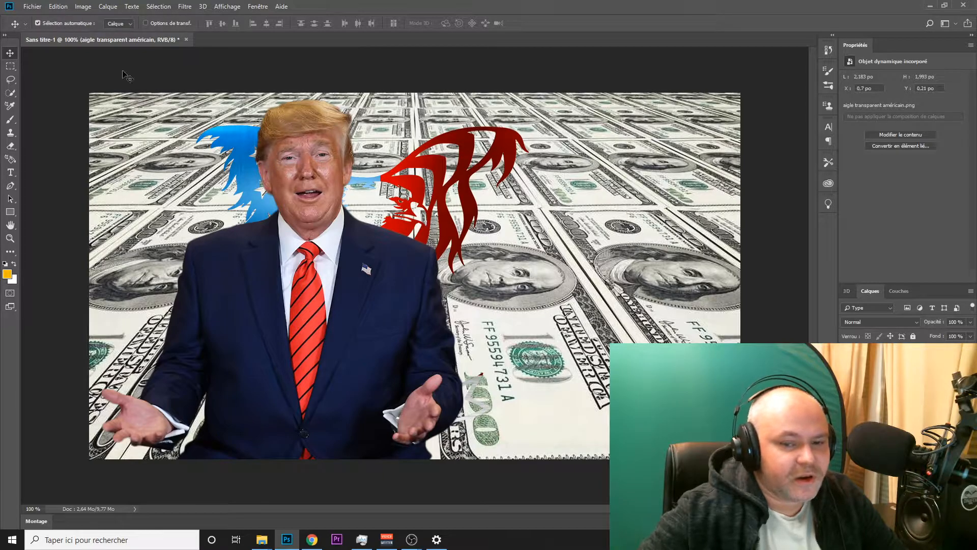
pyautogui.click(56, 7)
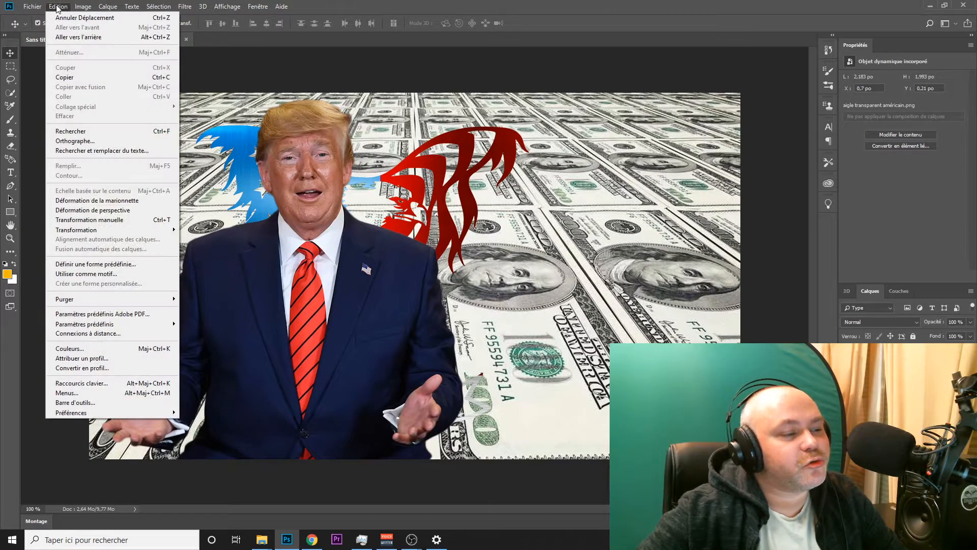
pyautogui.moveTo(105, 231)
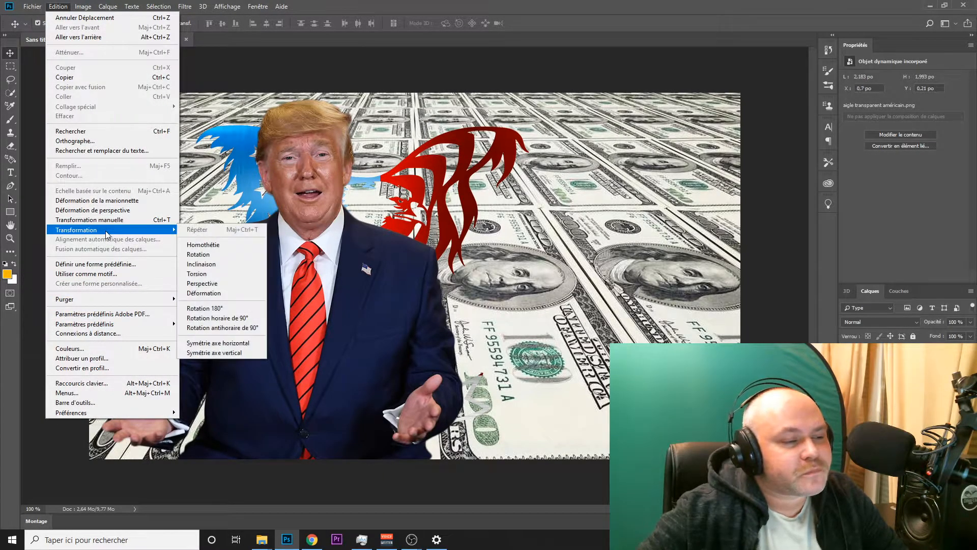
pyautogui.click(228, 250)
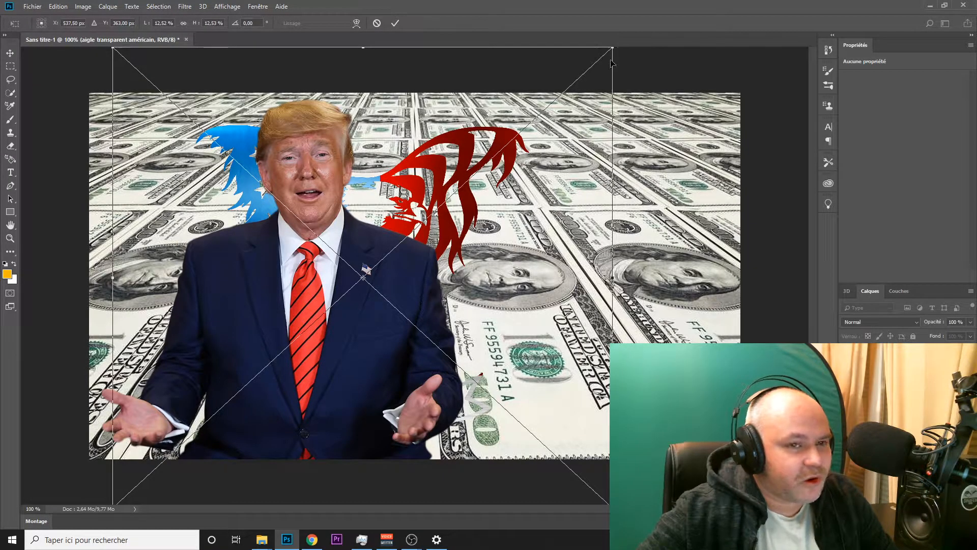
pyautogui.moveTo(613, 274); pyautogui.dragTo(783, 274)
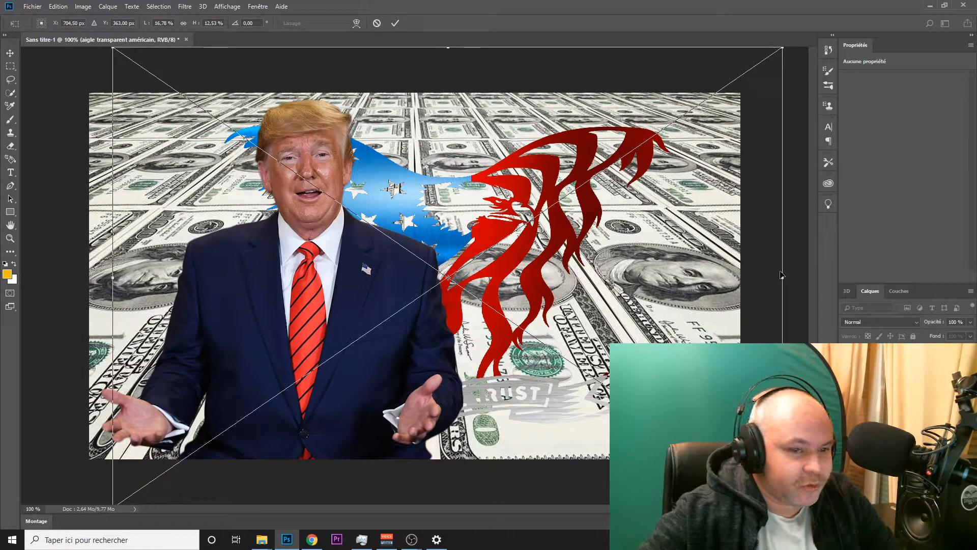
pyautogui.hotkey('ctrl', 'z')
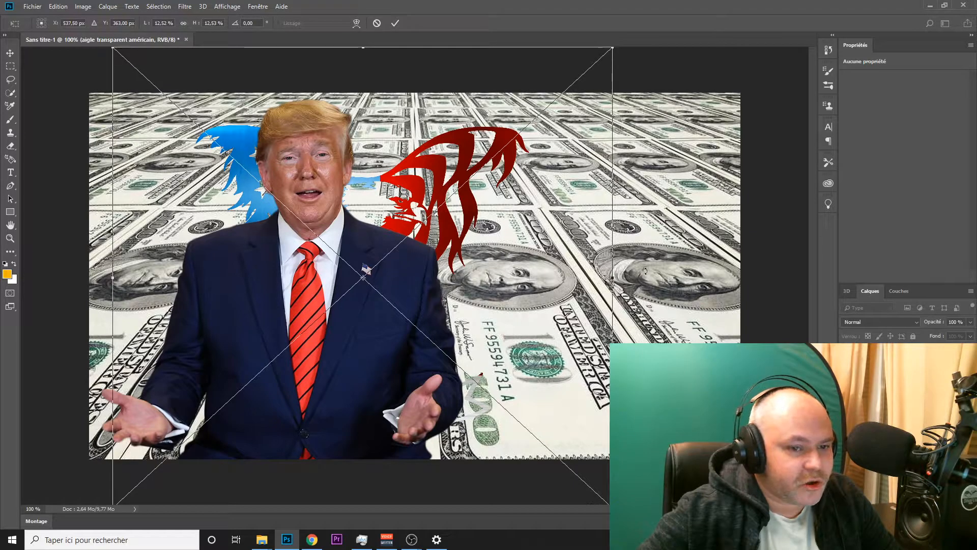
pyautogui.moveTo(612, 276); pyautogui.dragTo(615, 250)
pyautogui.hotkey('ctrl', 'z')
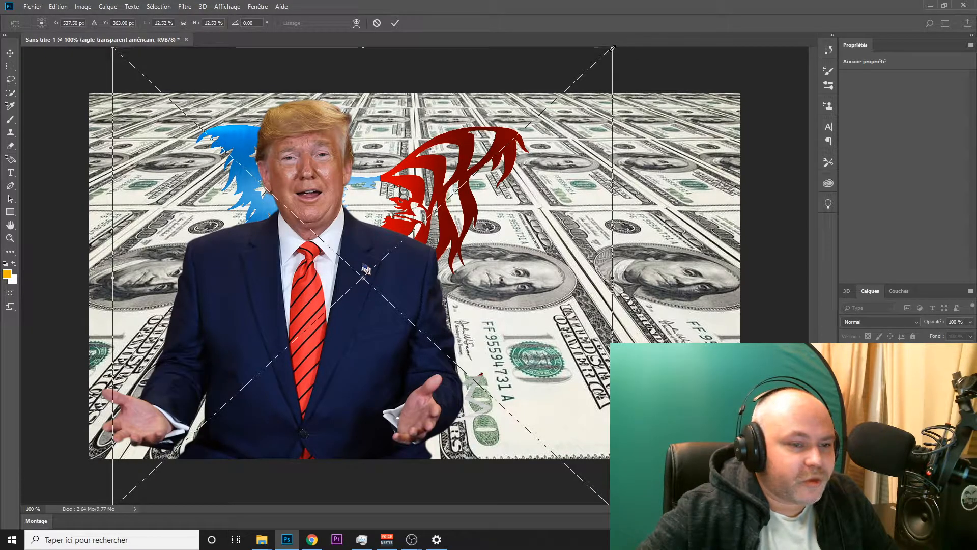
pyautogui.moveTo(613, 47); pyautogui.dragTo(649, 34)
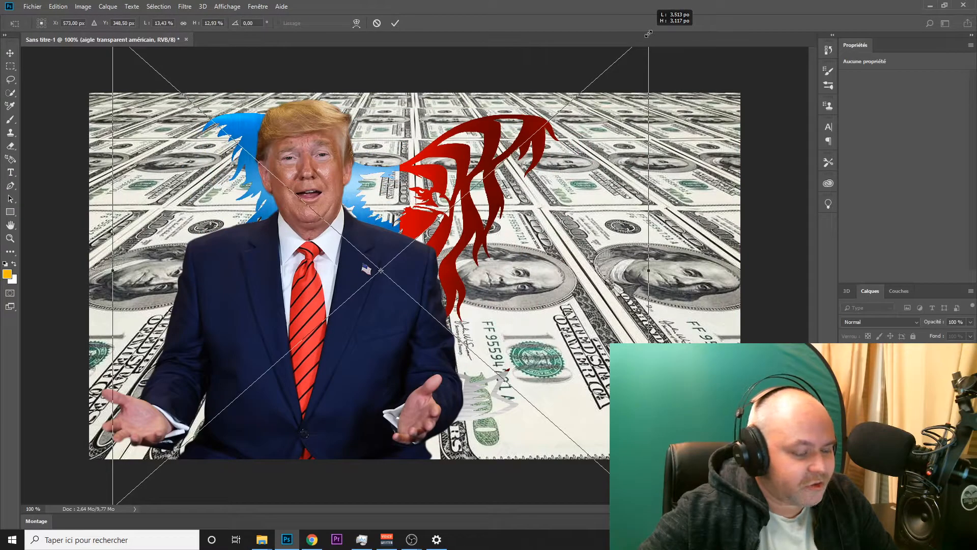
pyautogui.hotkey('ctrl', 'z')
# - Enlarge the eagle to about 15 %, move it to about X 461.5 px, Y 375 px behind Trump, and commit the transformation
pyautogui.moveTo(611, 47); pyautogui.dragTo(726, 23)
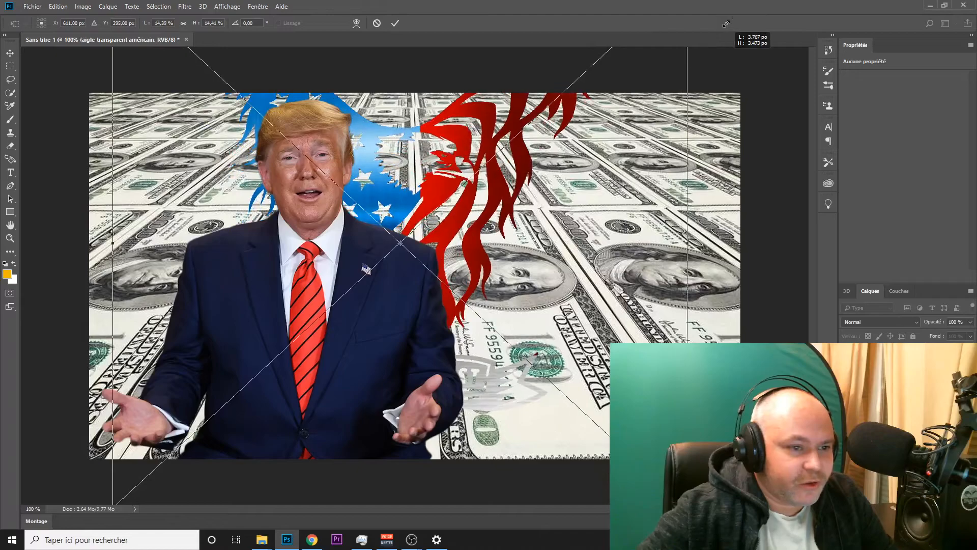
pyautogui.moveTo(464, 133); pyautogui.dragTo(469, 207)
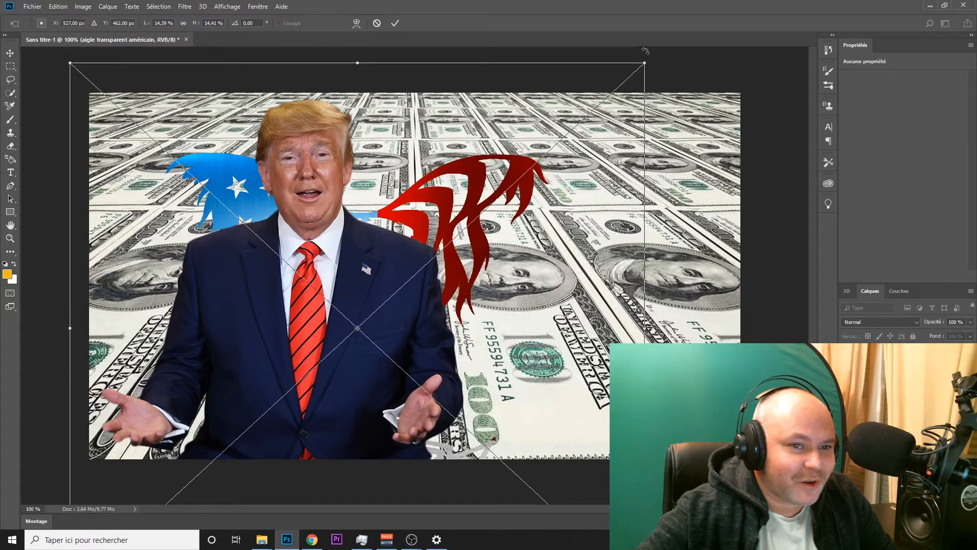
pyautogui.moveTo(644, 60); pyautogui.dragTo(669, 41)
pyautogui.moveTo(439, 195); pyautogui.dragTo(393, 162)
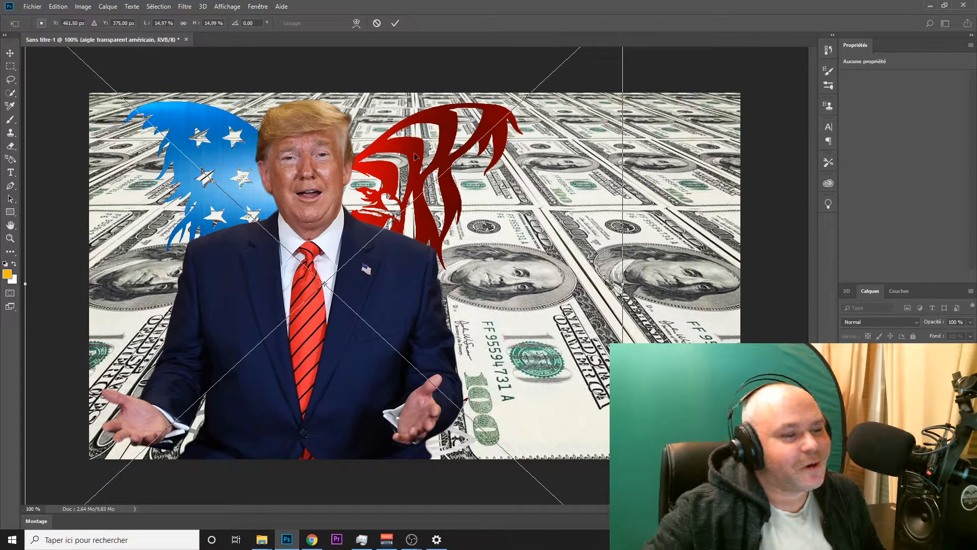
pyautogui.rightClick(414, 156)
pyautogui.click(430, 162)
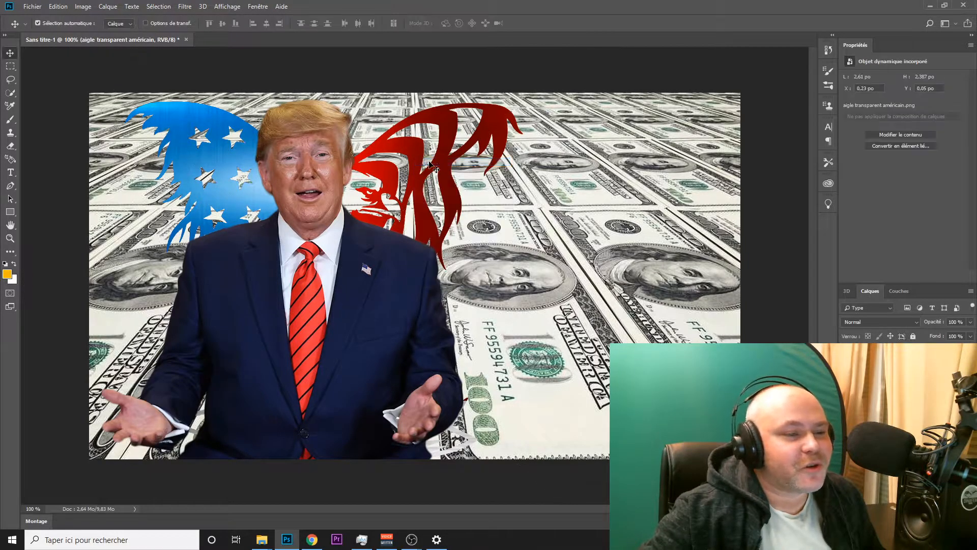
# - Open the eagle layer's blending options and add a Contour effect, keeping the artwork in view beside the dialog
pyautogui.rightClick(884, 379)
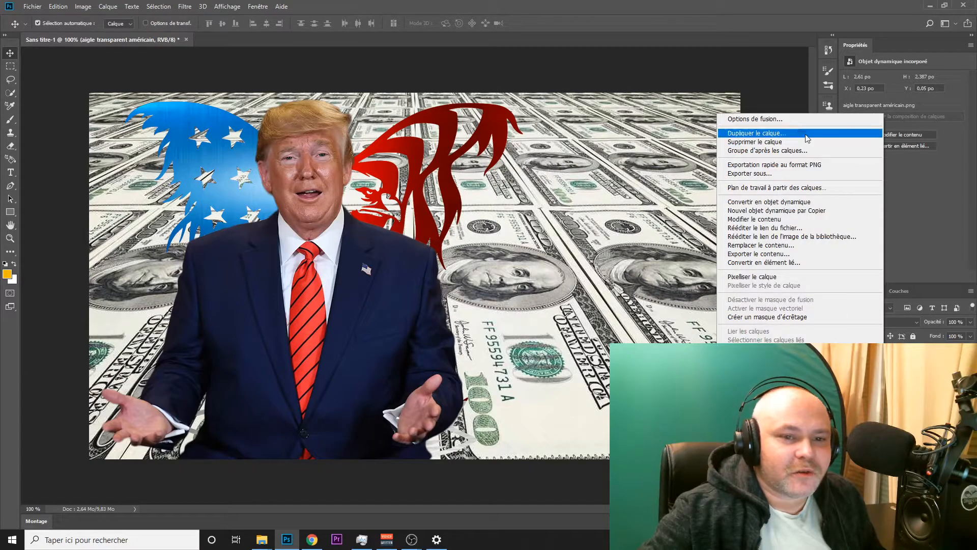
pyautogui.click(793, 121)
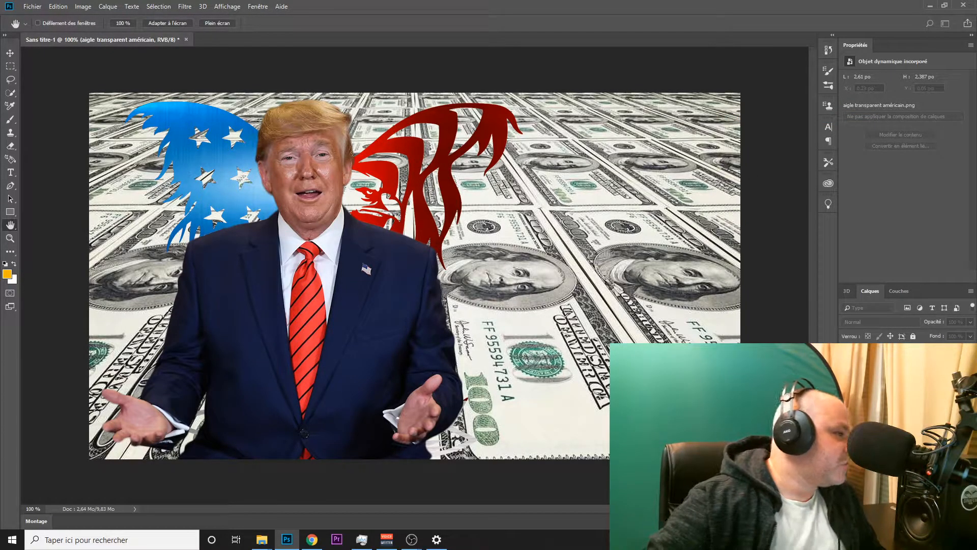
pyautogui.moveTo(577, 152); pyautogui.dragTo(605, 89)
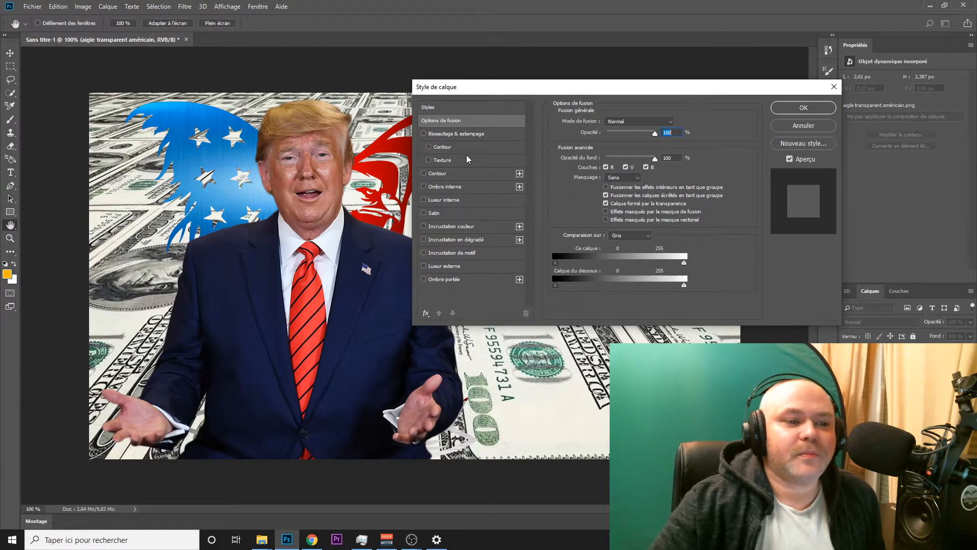
pyautogui.click(423, 173)
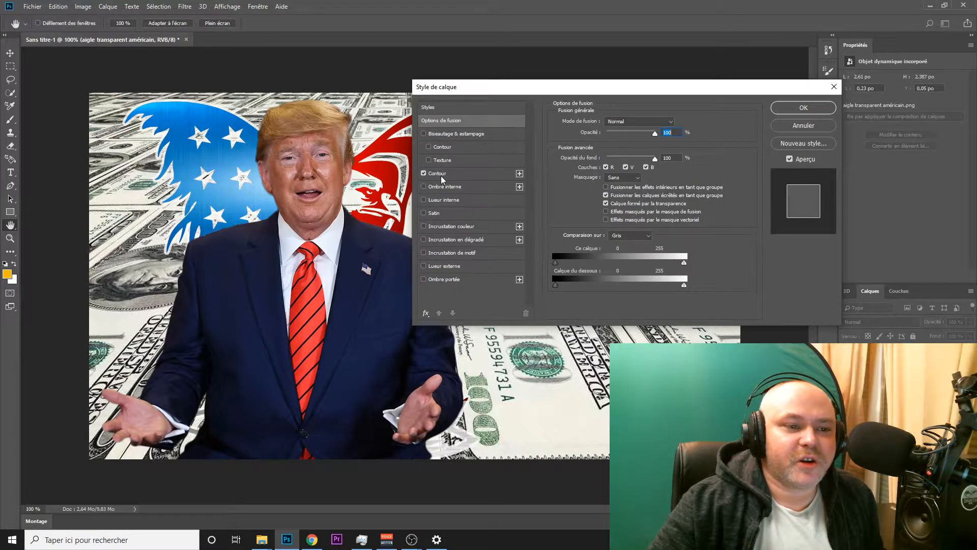
pyautogui.click(440, 174)
pyautogui.moveTo(680, 91); pyautogui.dragTo(759, 367)
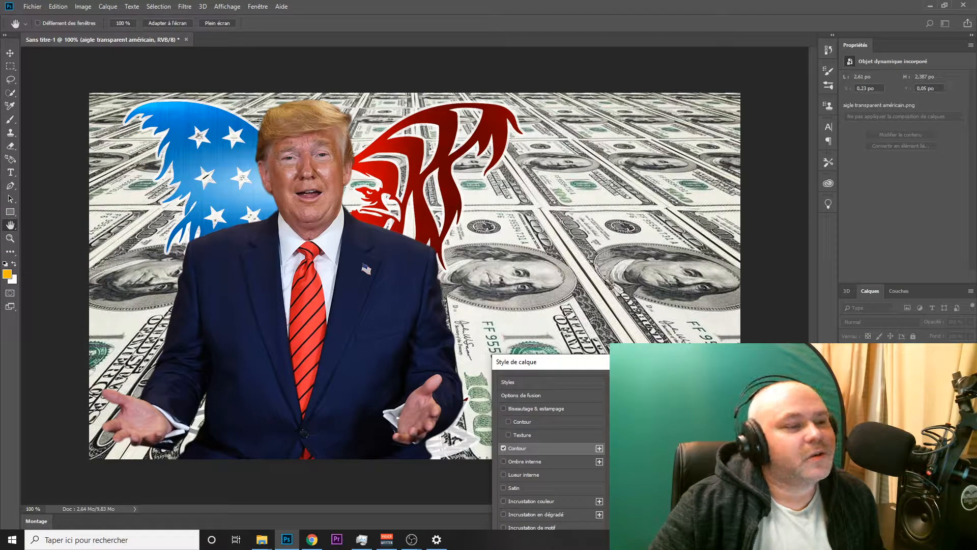
pyautogui.moveTo(757, 367); pyautogui.dragTo(759, 253)
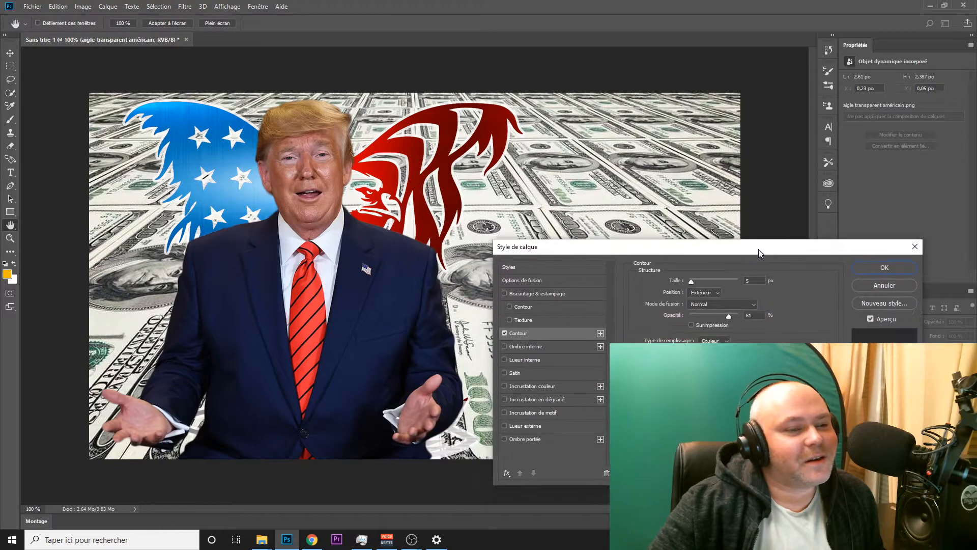
# - Compare the eagle with and without the Contour effect, leave the effect enabled, and apply the layer style
pyautogui.click(503, 331)
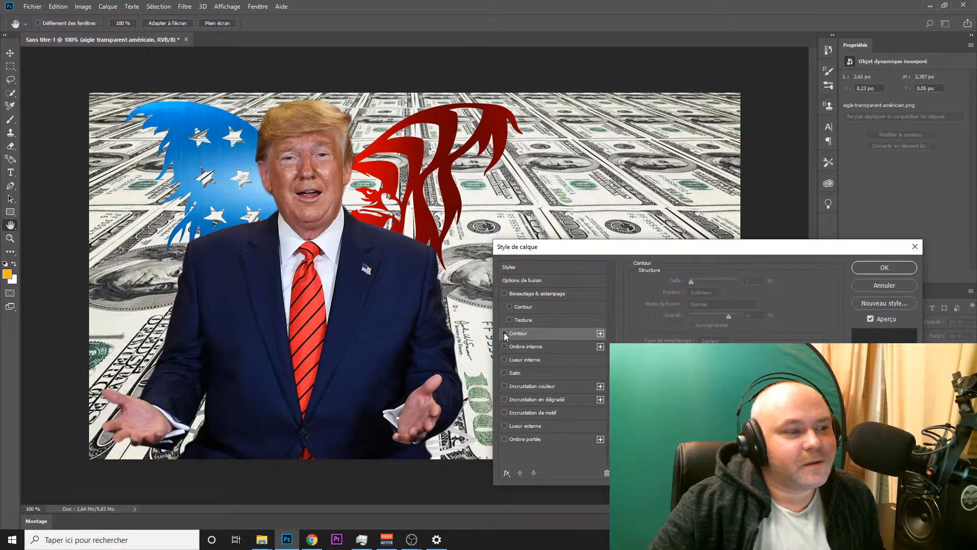
pyautogui.click(504, 331)
pyautogui.click(504, 333)
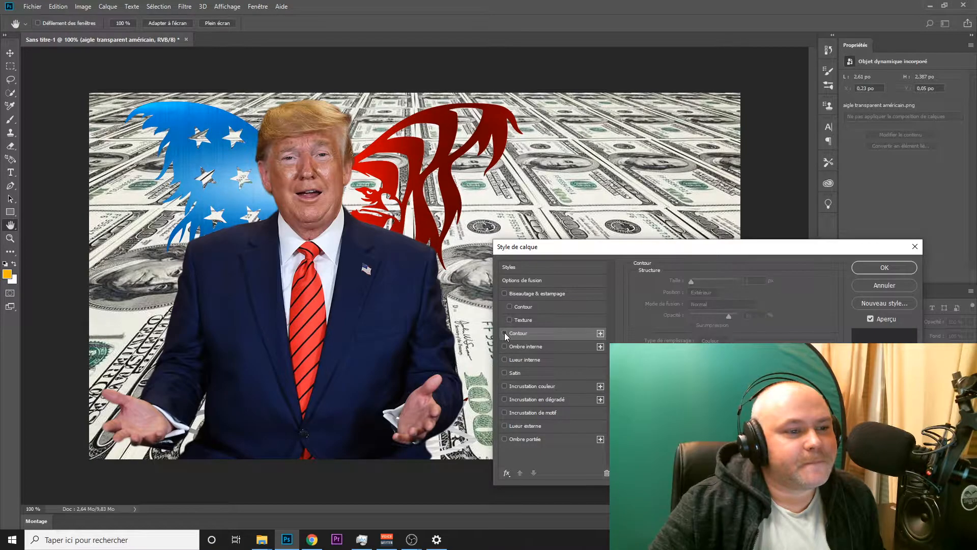
pyautogui.click(504, 333)
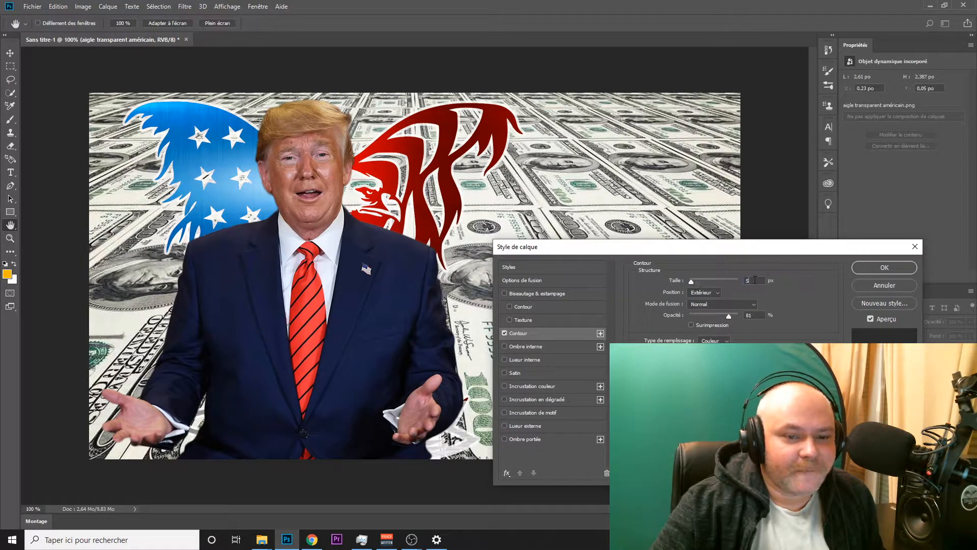
pyautogui.press('Return')
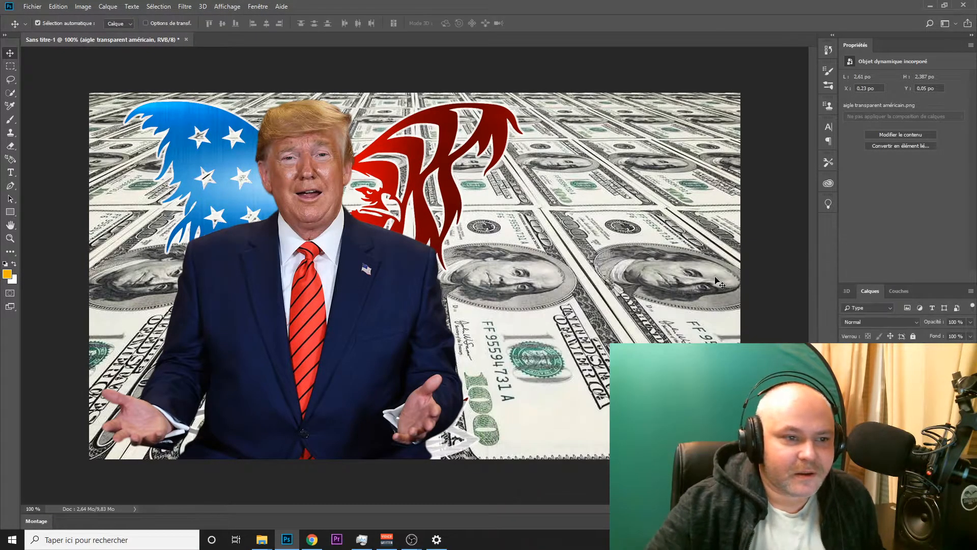
# - Reopen the eagle layer's blending options and try the Eclaircir blend mode, followed by Obscurcir
pyautogui.rightClick(896, 384)
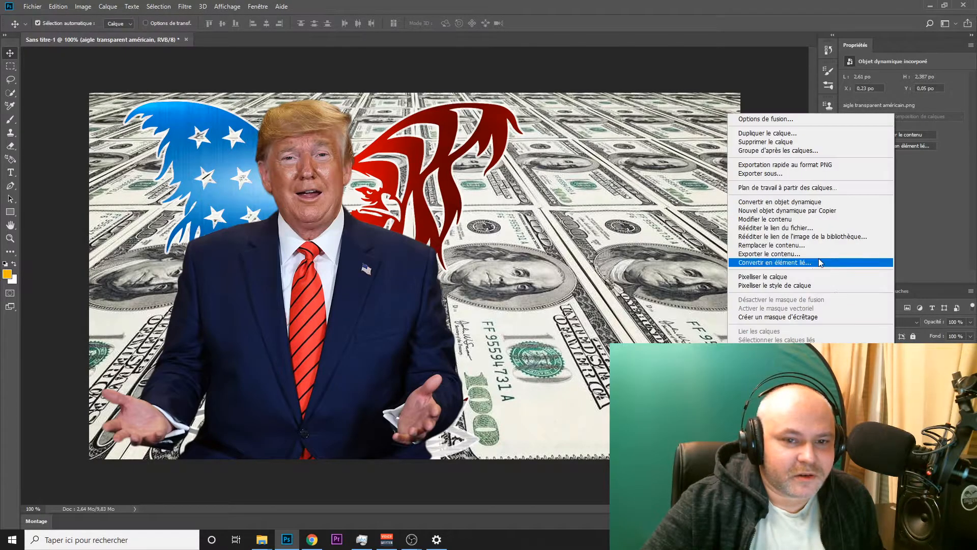
pyautogui.click(792, 119)
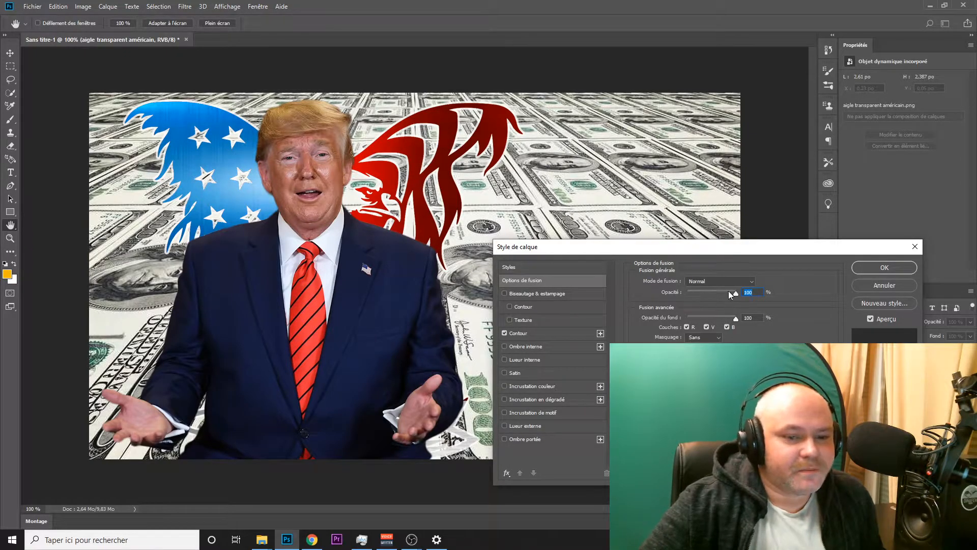
pyautogui.click(746, 280)
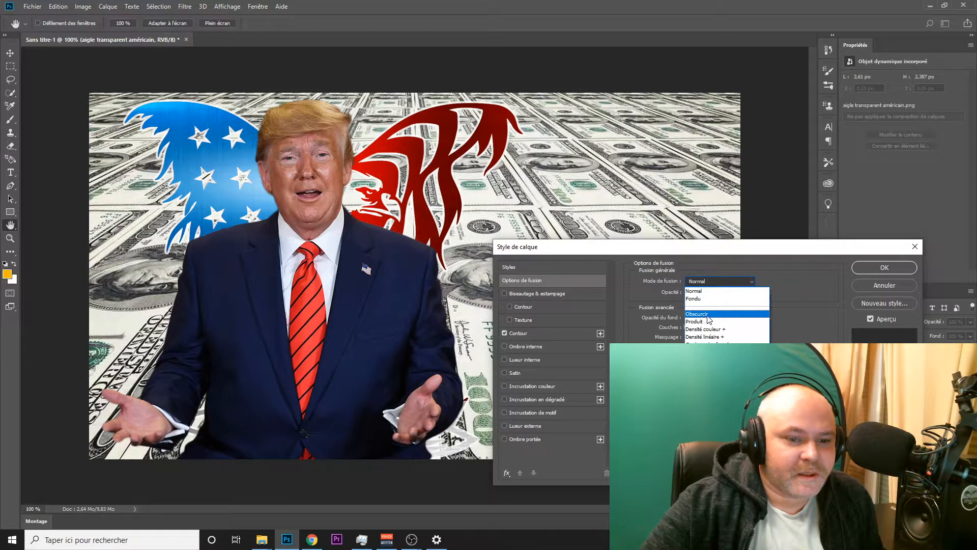
pyautogui.click(703, 355)
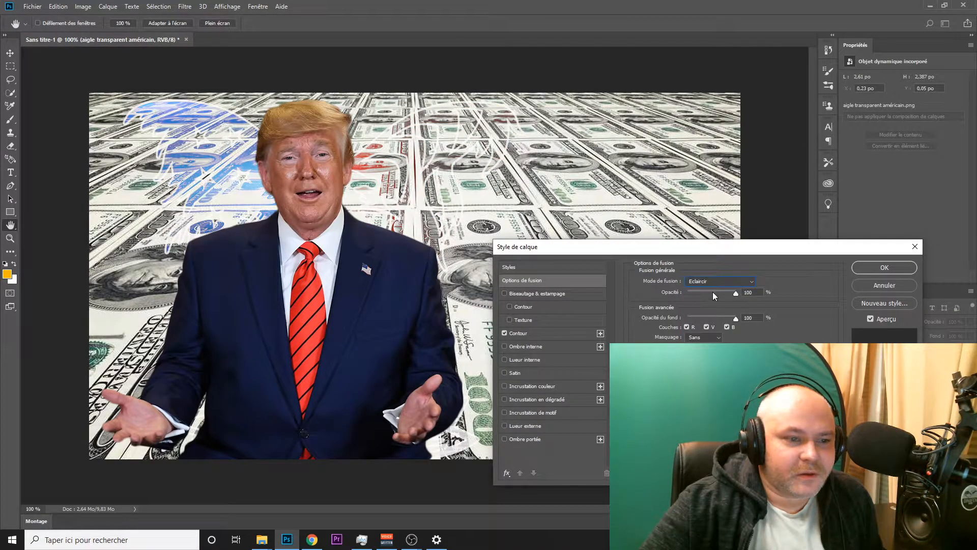
pyautogui.click(731, 280)
pyautogui.click(715, 315)
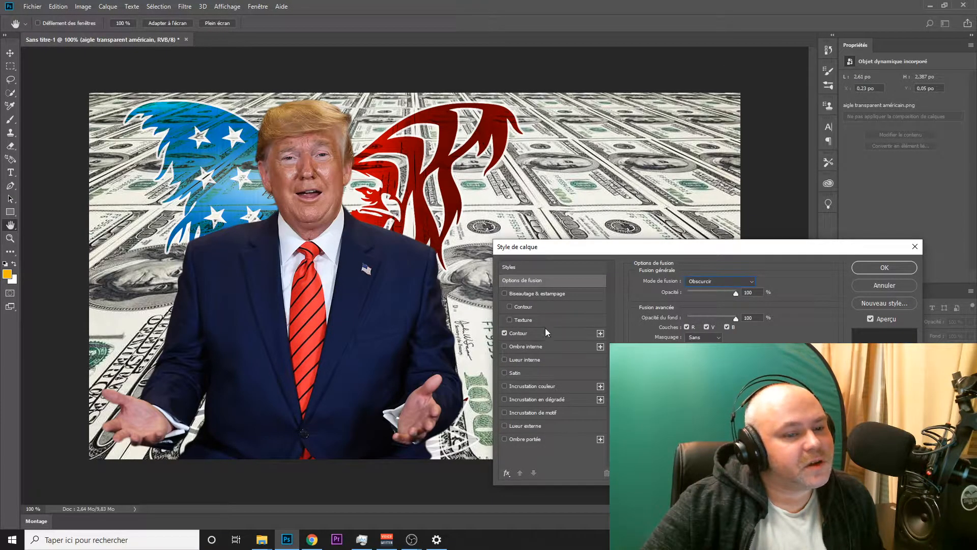
# - Preview the Obscurcir-blended eagle with the Contour effect off and on, leaving the effect enabled
pyautogui.click(505, 332)
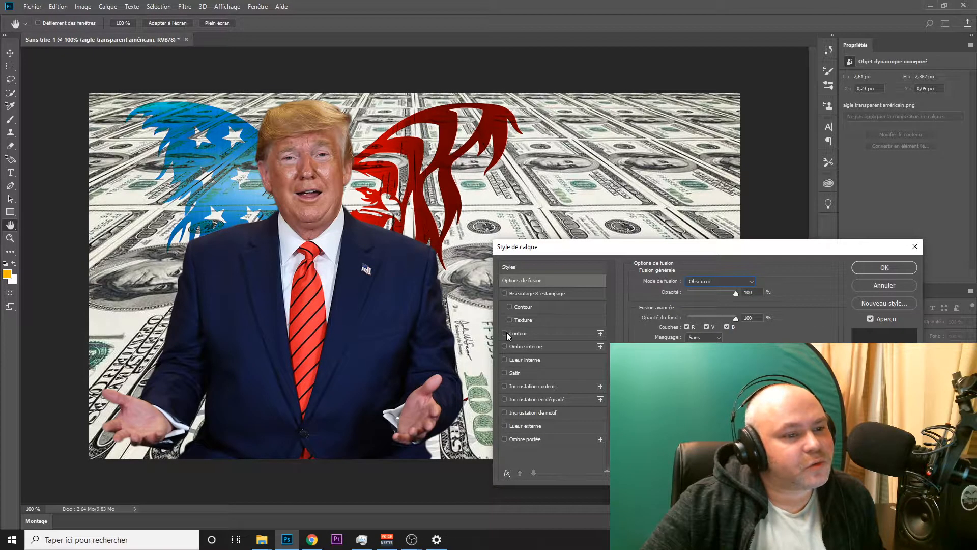
pyautogui.click(505, 332)
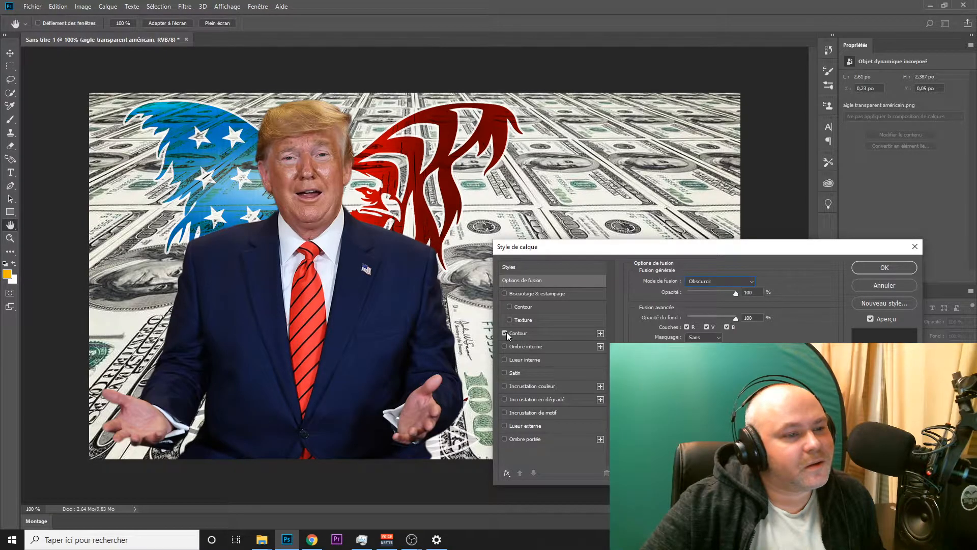
pyautogui.click(506, 333)
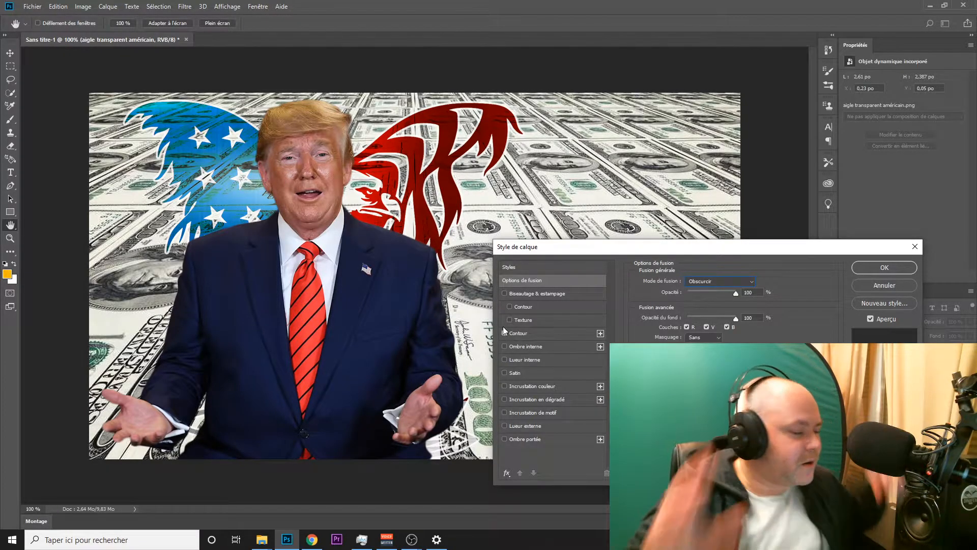
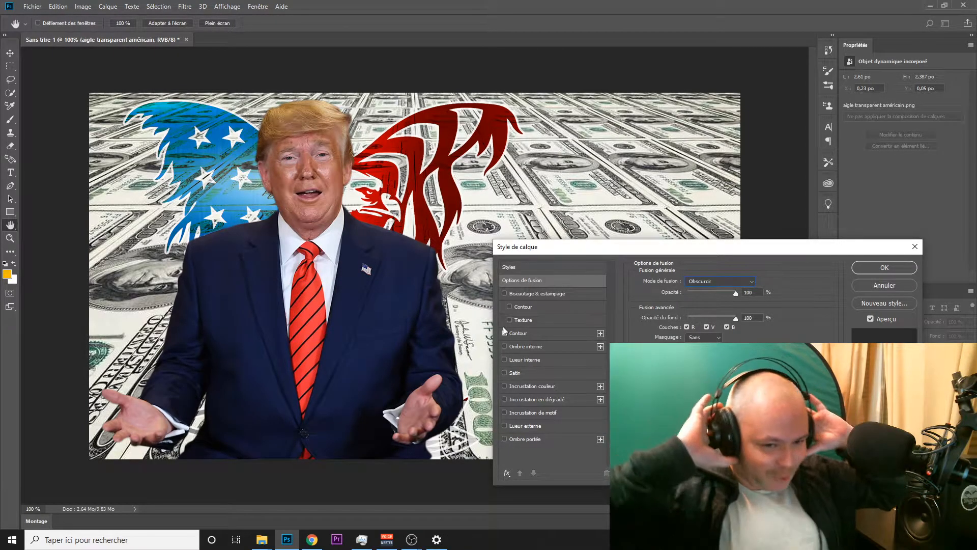
pyautogui.click(504, 332)
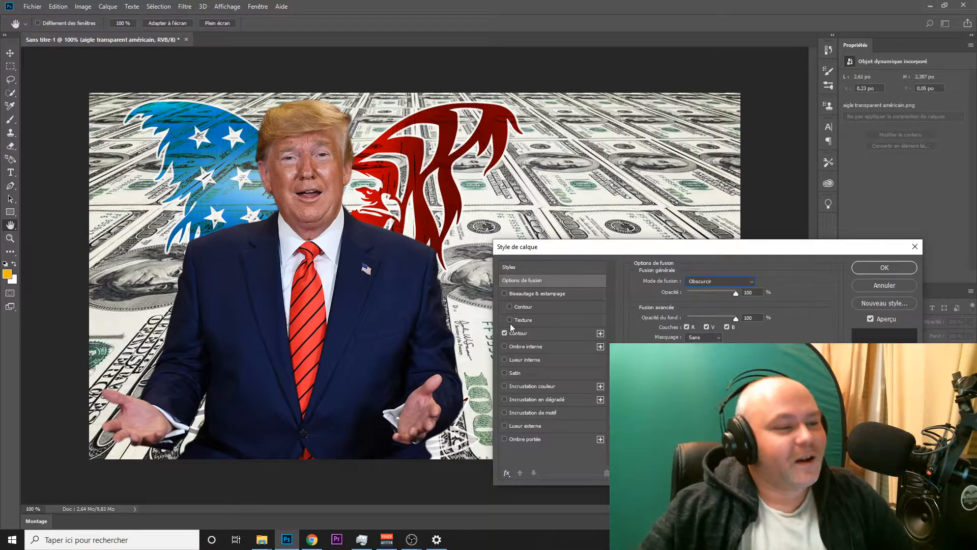
# - Try the Superposition, Couleur plus claire, Eclaircir and Incrustation blend modes on the eagle layer
pyautogui.click(749, 281)
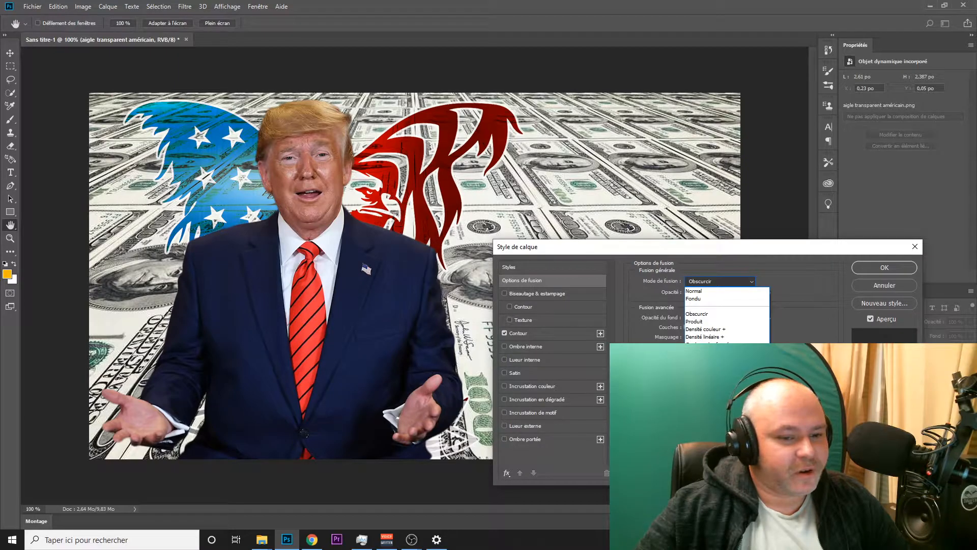
pyautogui.click(728, 367)
pyautogui.click(737, 283)
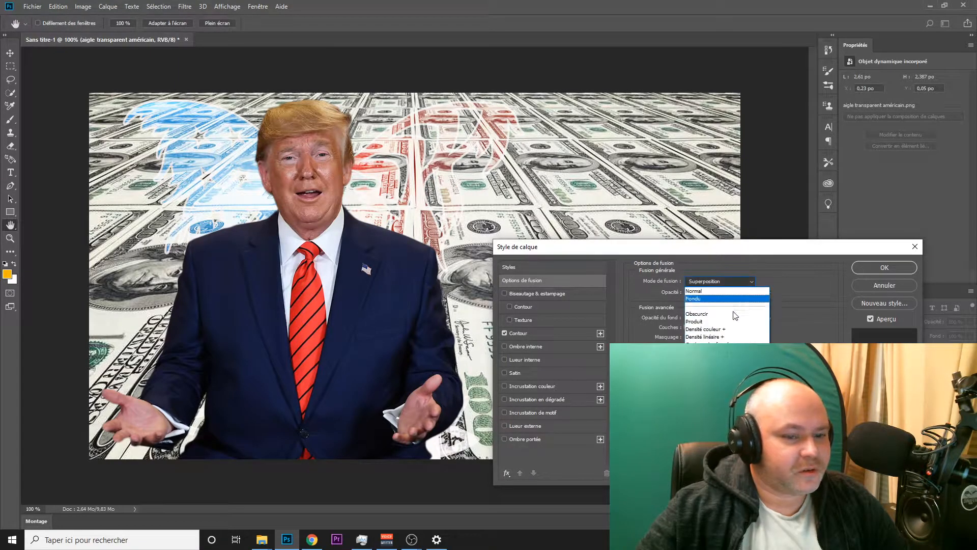
pyautogui.click(728, 390)
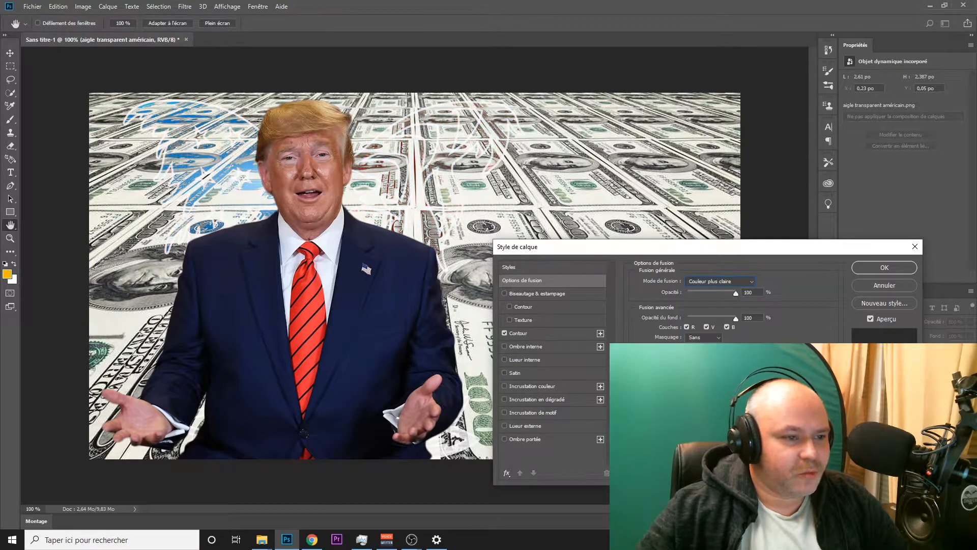
pyautogui.click(732, 284)
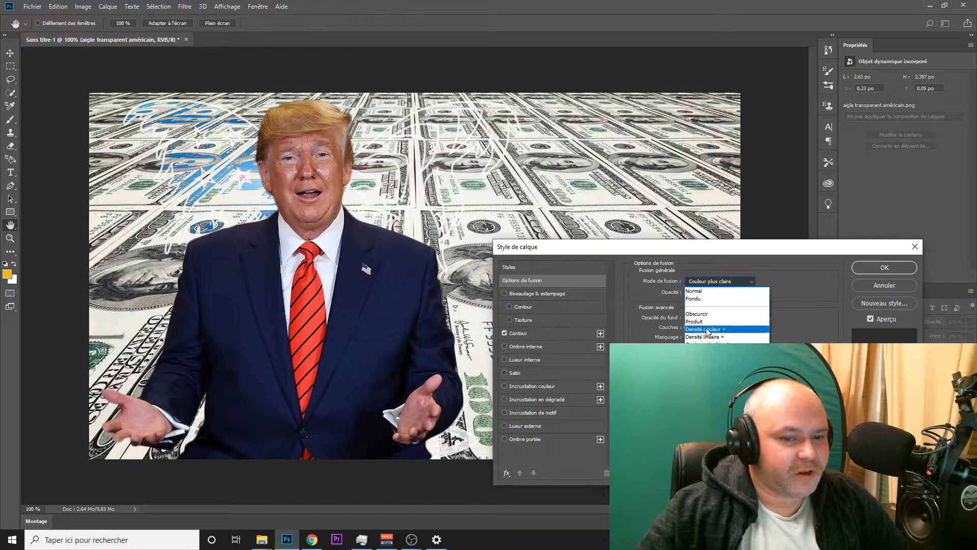
pyautogui.click(709, 320)
pyautogui.click(734, 279)
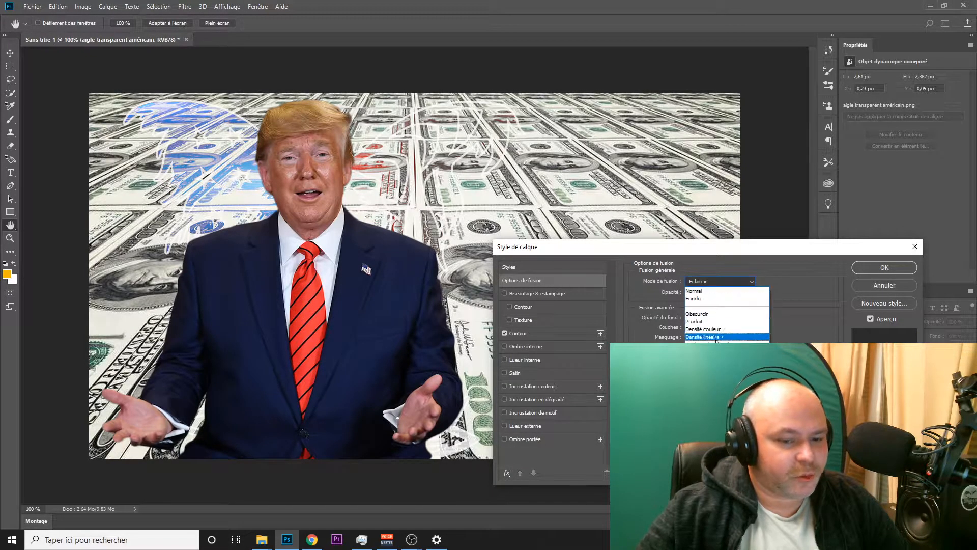
pyautogui.click(727, 405)
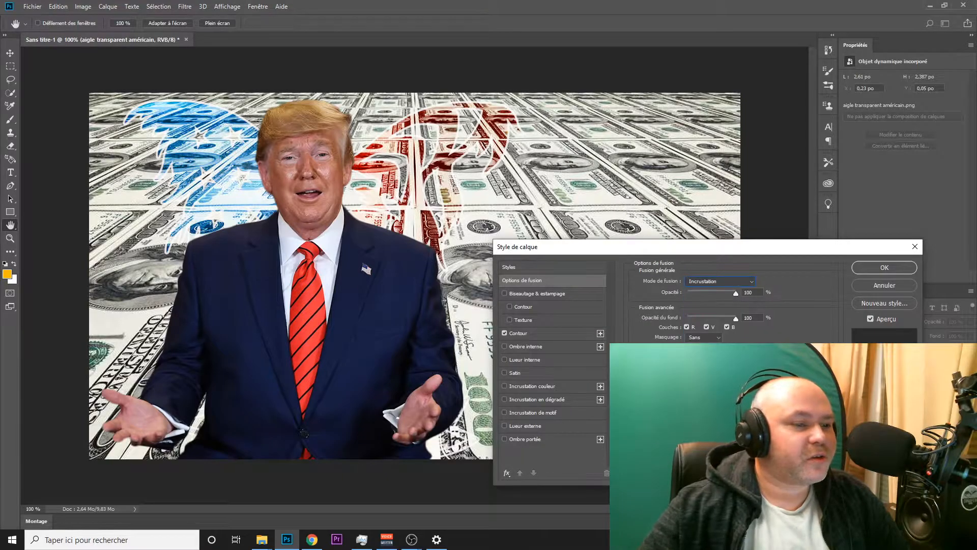
# - Set the eagle layer's blend mode to Lumière tamisée
pyautogui.click(740, 282)
pyautogui.click(728, 413)
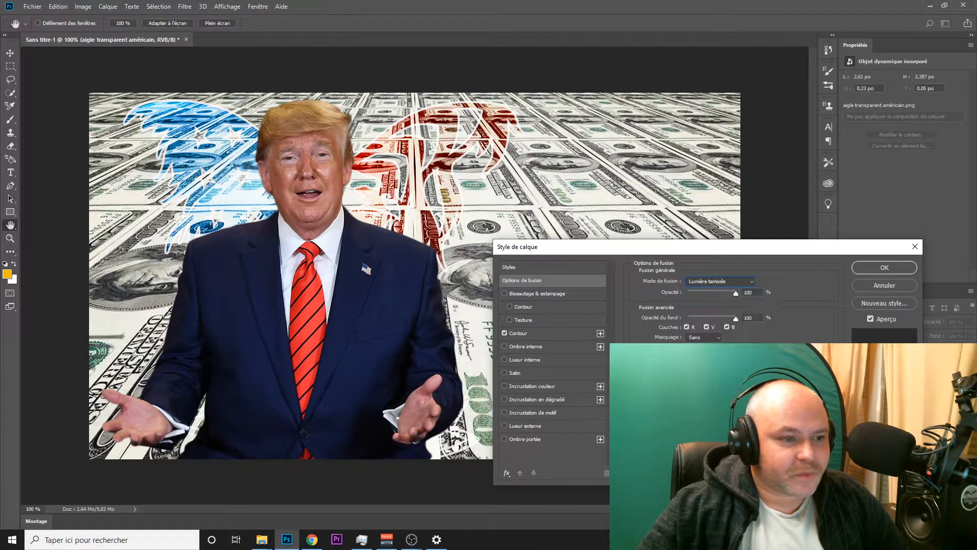
pyautogui.click(737, 280)
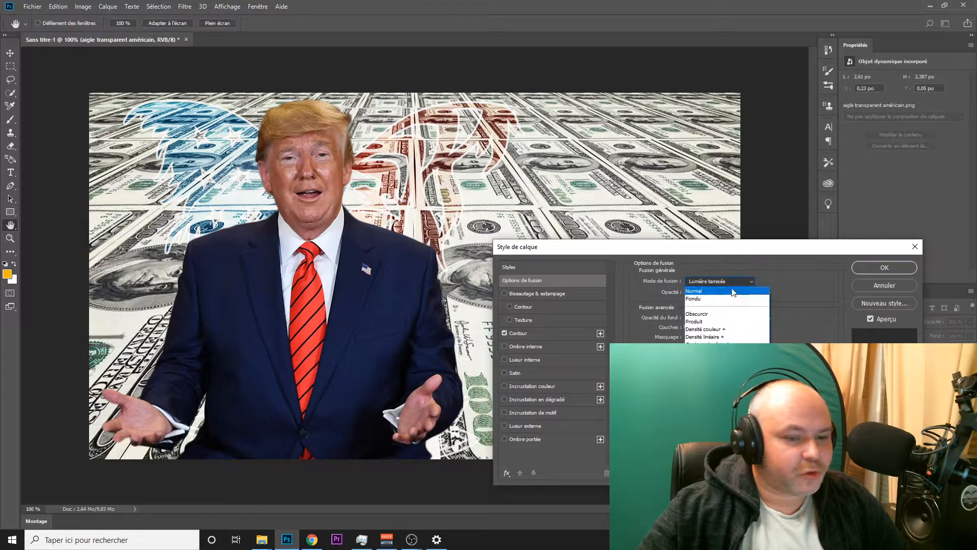
pyautogui.click(768, 280)
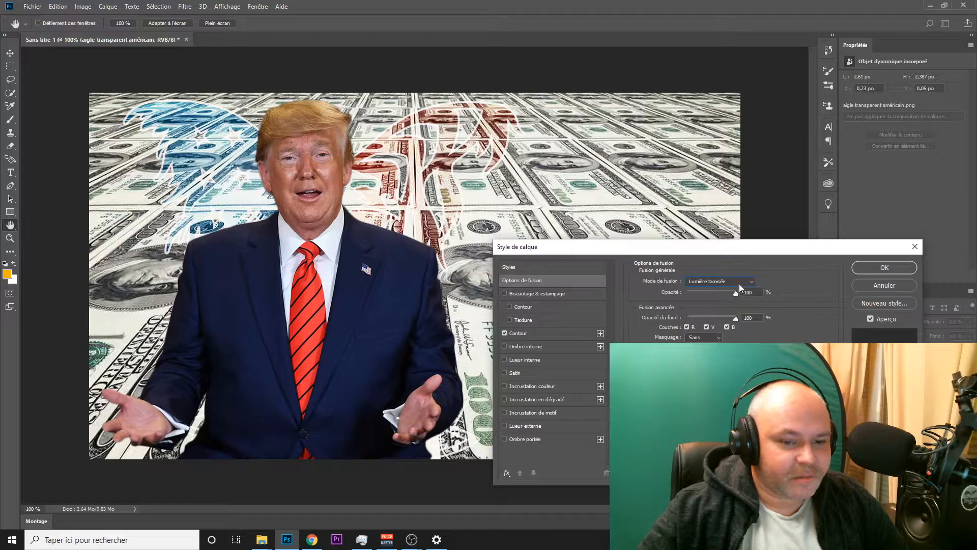
# - Compare the Lumière crue and Obscurcir blend modes on the eagle layer, returning to Lumière crue
pyautogui.click(752, 281)
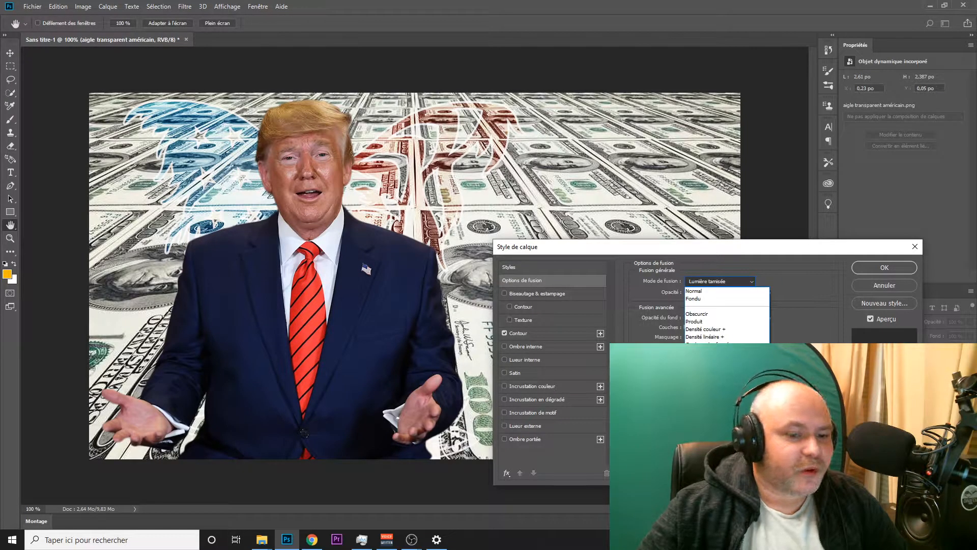
pyautogui.click(712, 420)
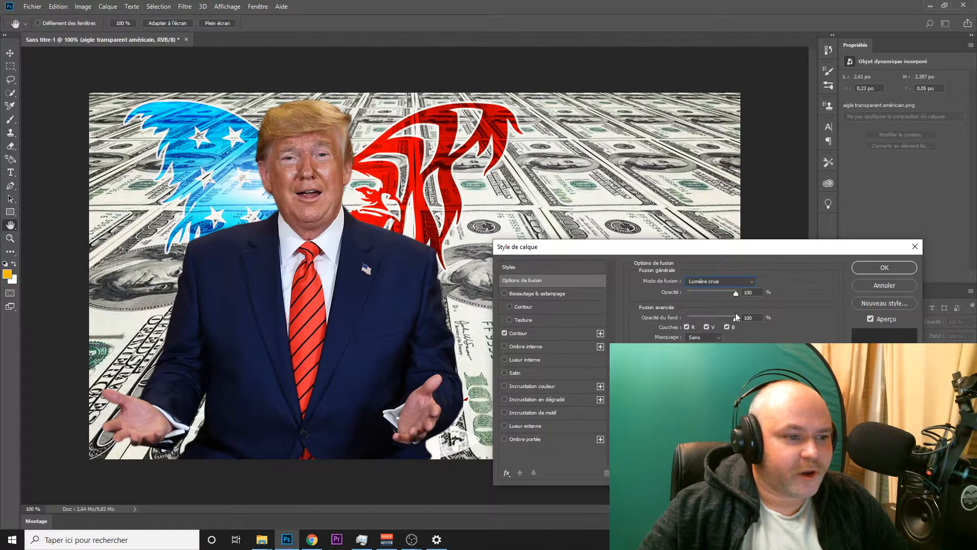
pyautogui.click(746, 282)
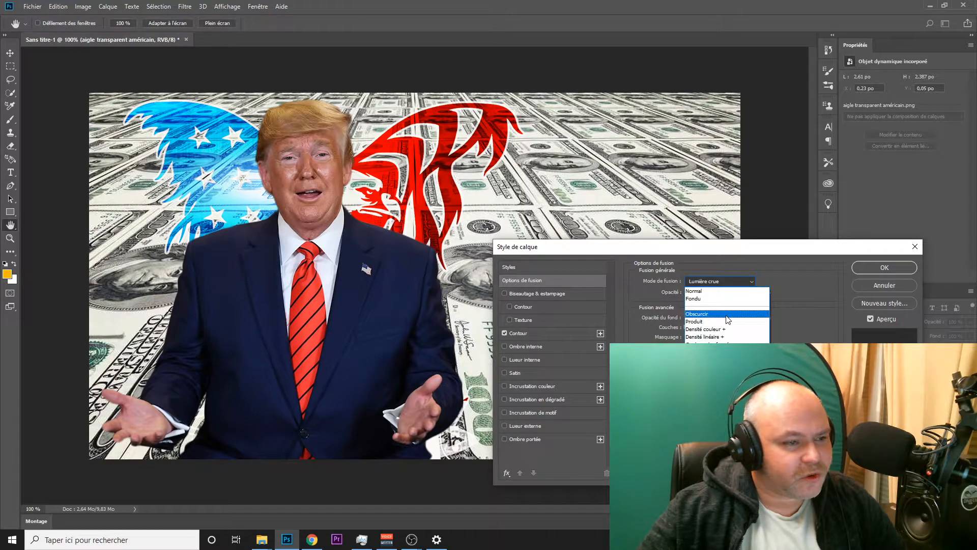
pyautogui.click(728, 314)
pyautogui.click(747, 284)
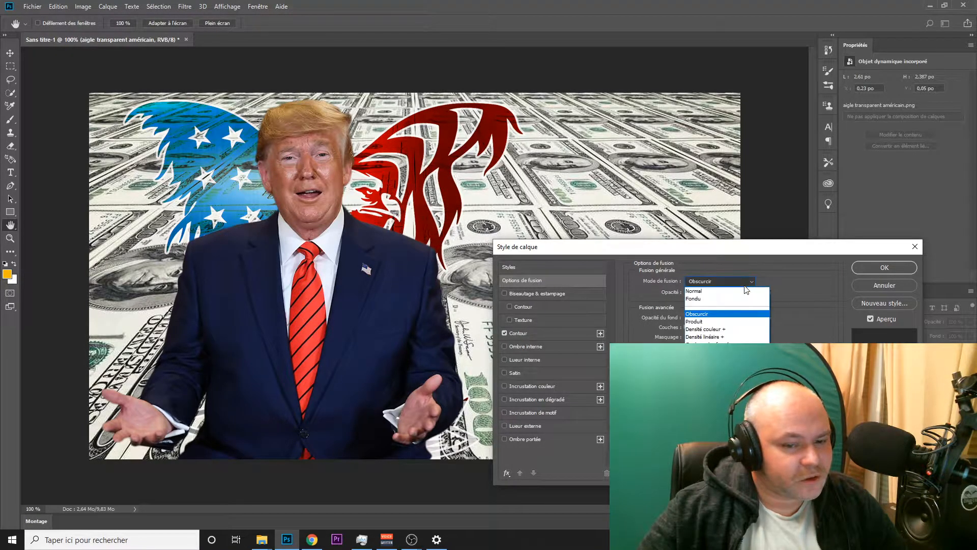
pyautogui.click(723, 421)
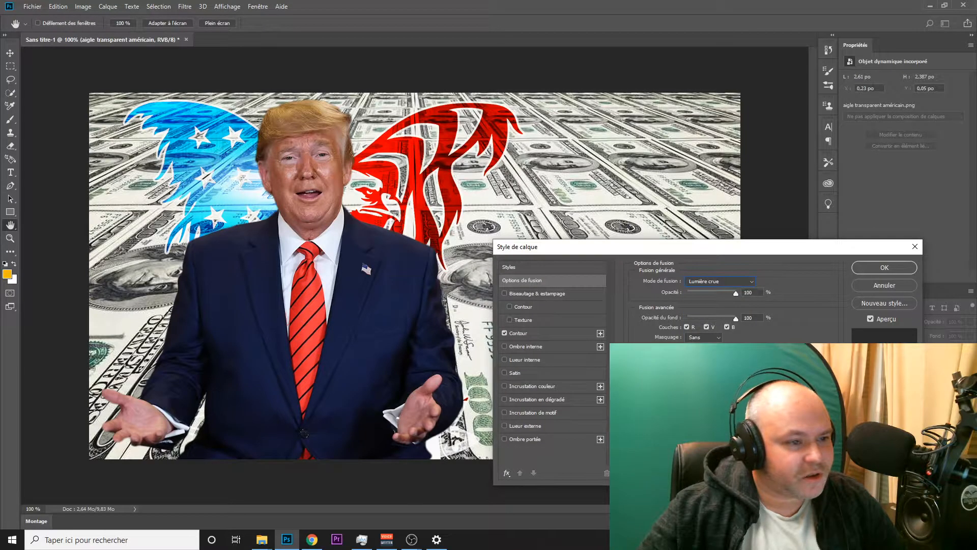
# - Try the Lumière vive, Lumière linéaire and Lumière ponctuelle blend modes on the eagle layer
pyautogui.click(748, 283)
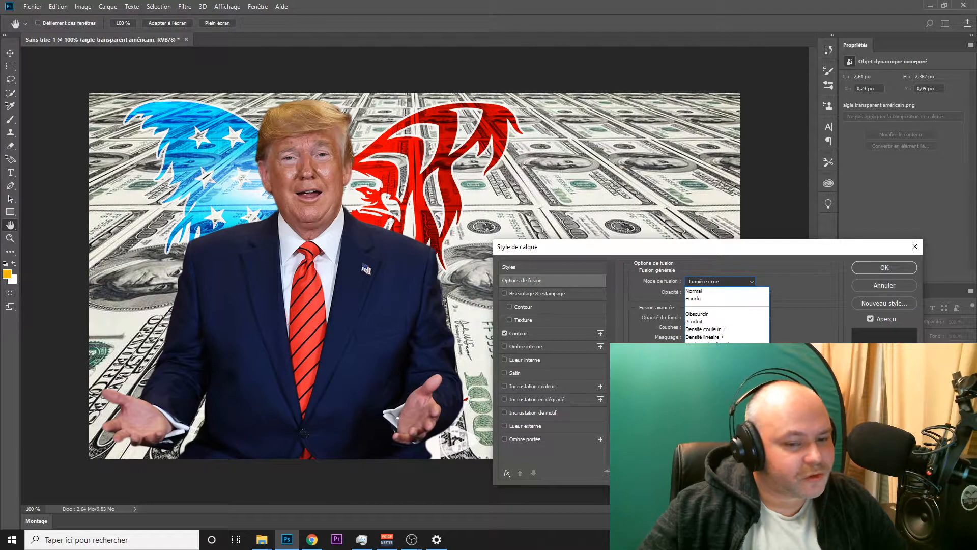
pyautogui.click(723, 428)
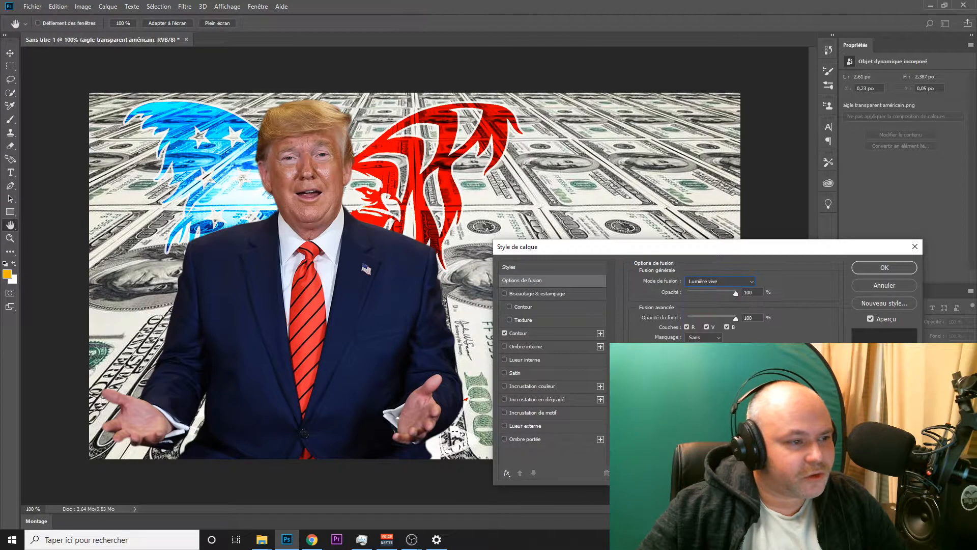
pyautogui.click(745, 280)
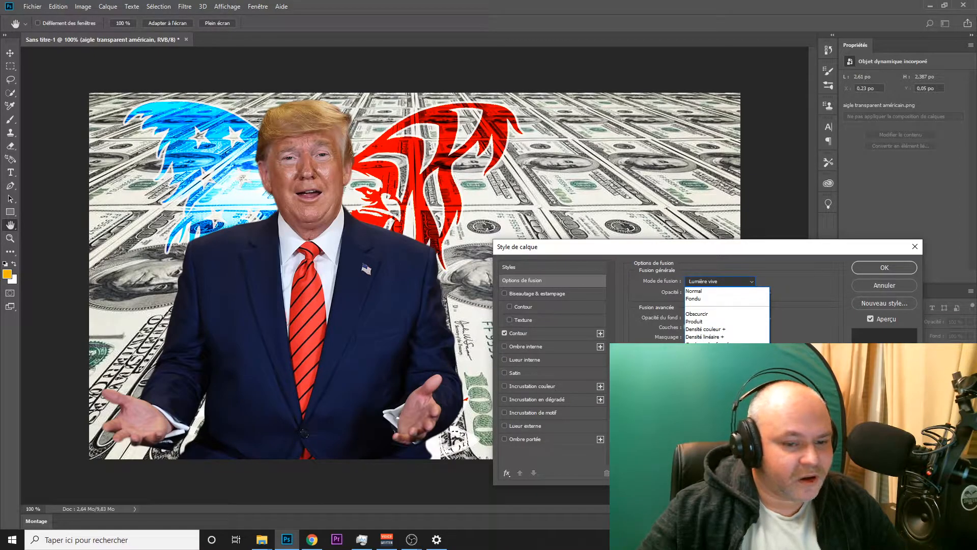
pyautogui.click(722, 436)
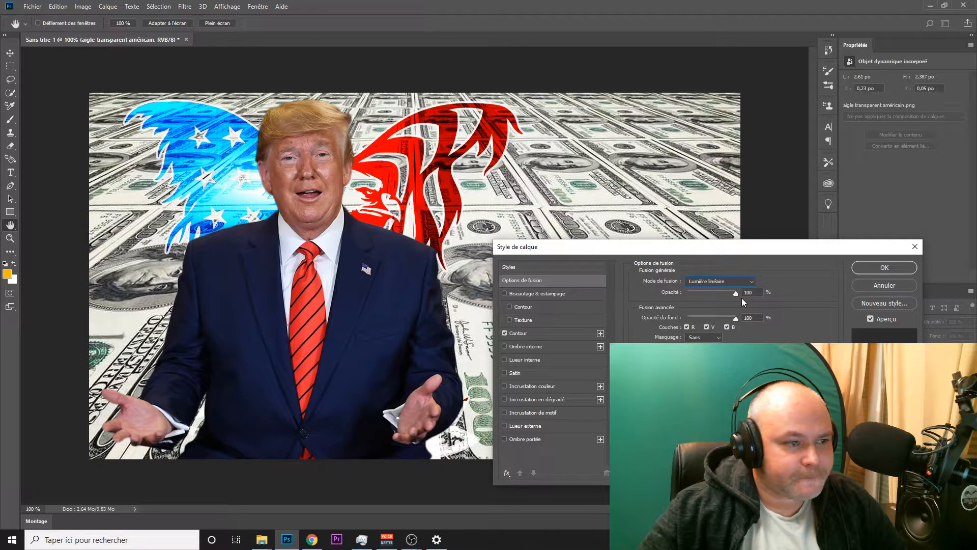
pyautogui.click(747, 281)
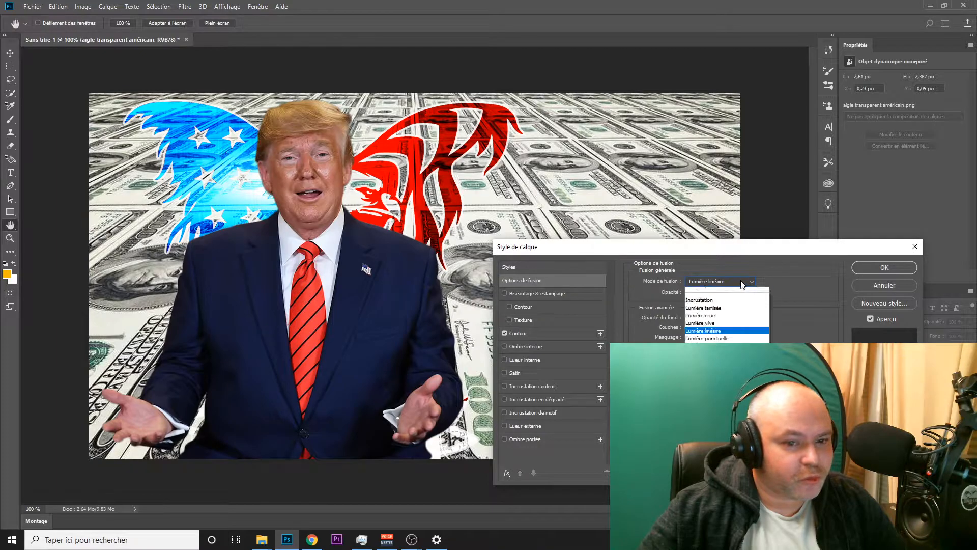
pyautogui.click(722, 443)
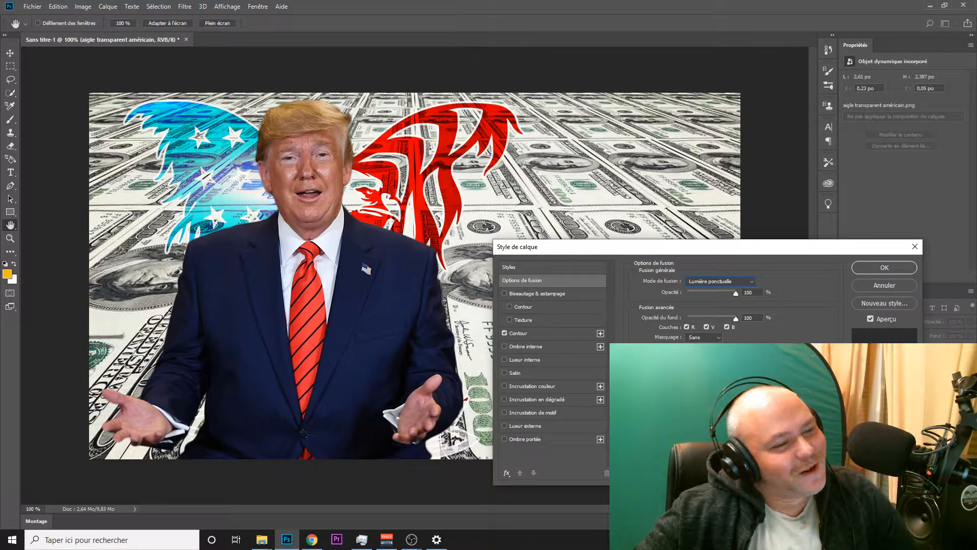
# - Try the Différence, Exclusion and Soustraction blend modes on the eagle layer
pyautogui.click(725, 281)
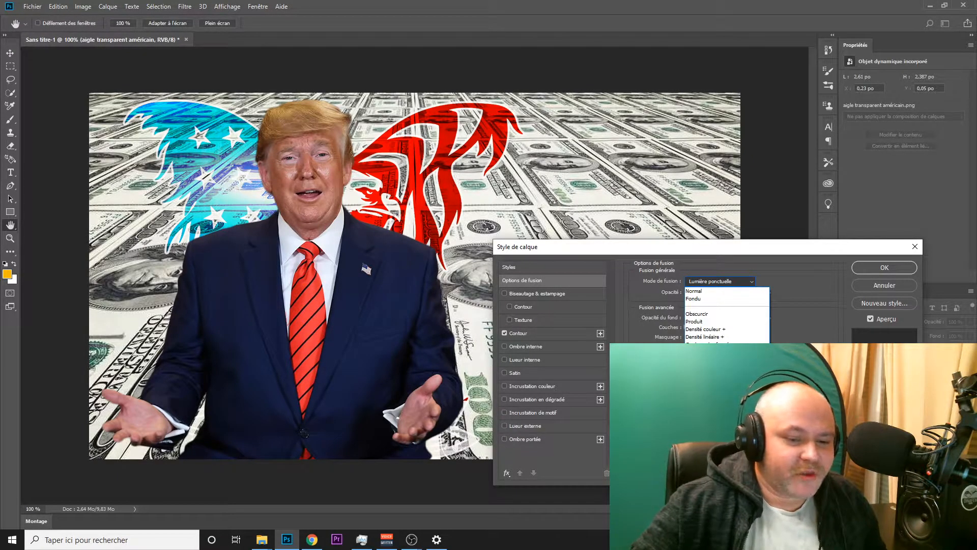
pyautogui.click(702, 466)
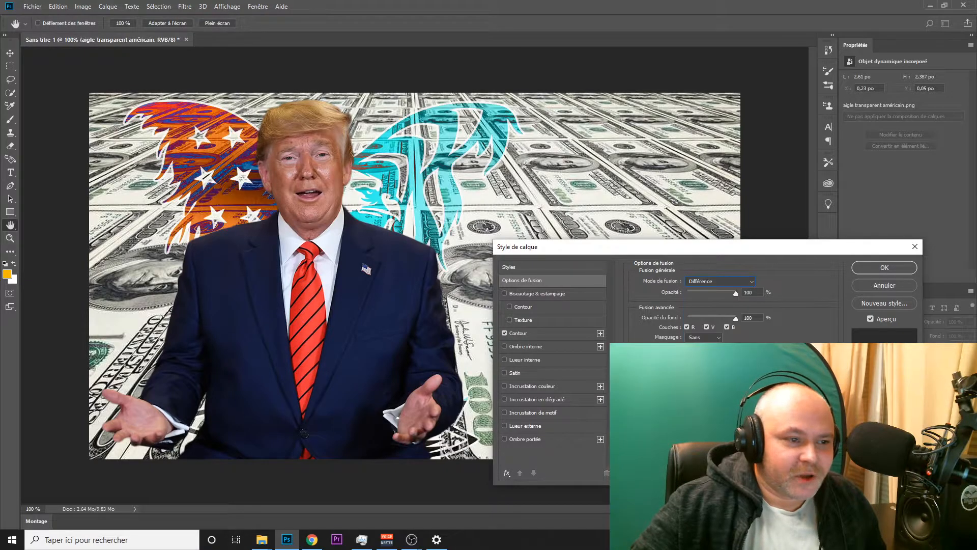
pyautogui.click(730, 281)
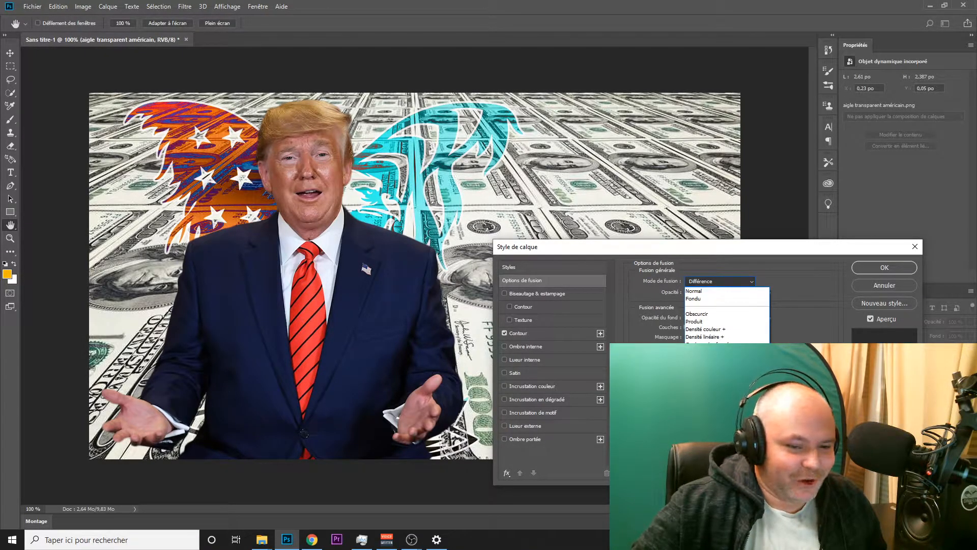
pyautogui.click(703, 474)
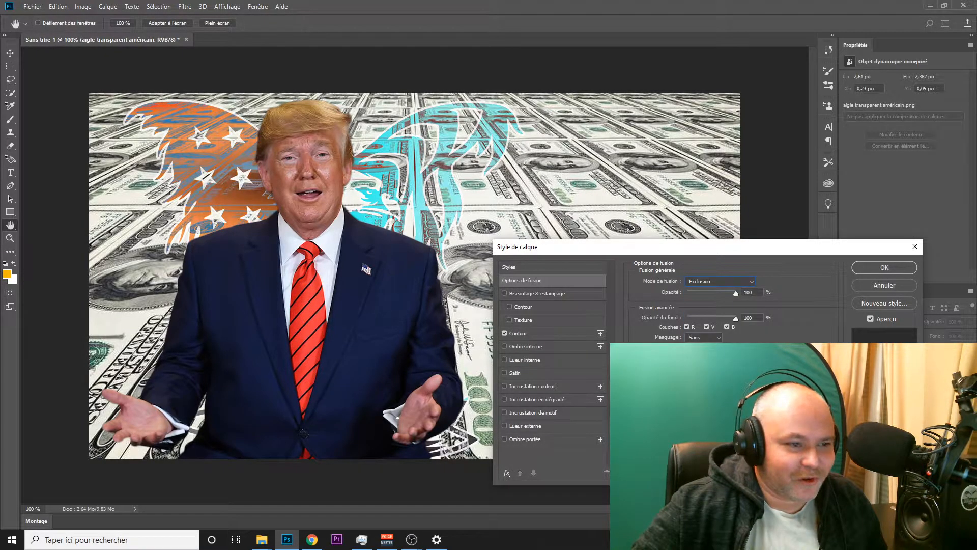
pyautogui.click(736, 282)
pyautogui.click(702, 481)
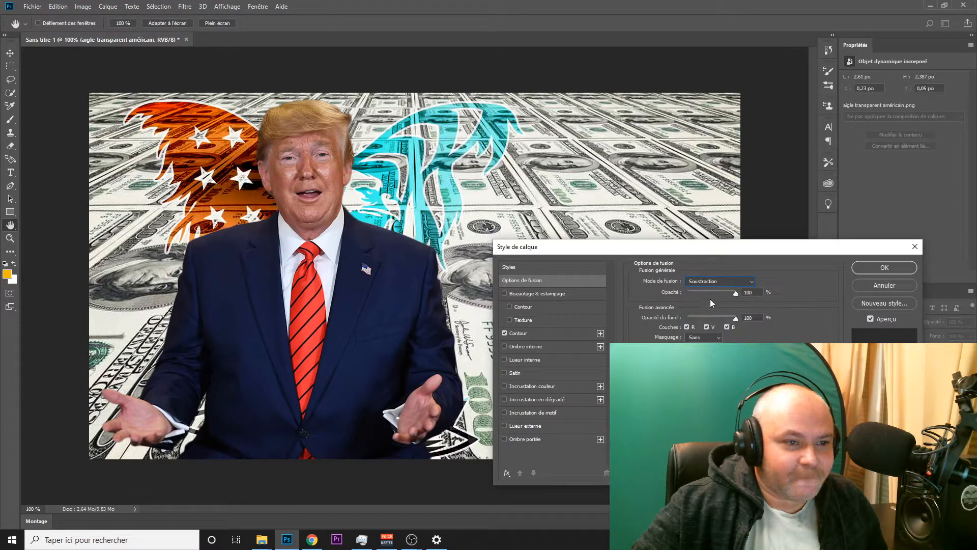
# - Try the Division and Teinte blend modes on the eagle layer
pyautogui.click(739, 283)
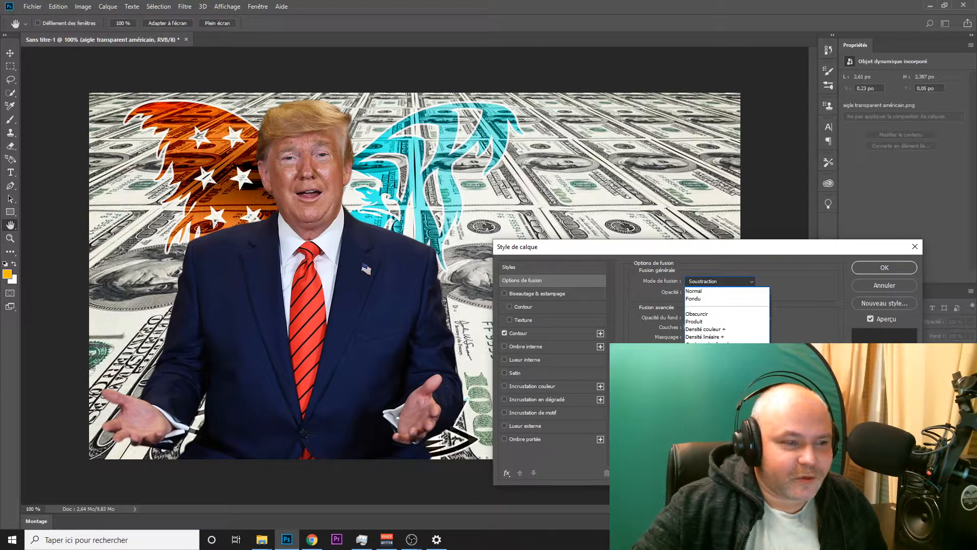
pyautogui.click(702, 489)
pyautogui.click(736, 281)
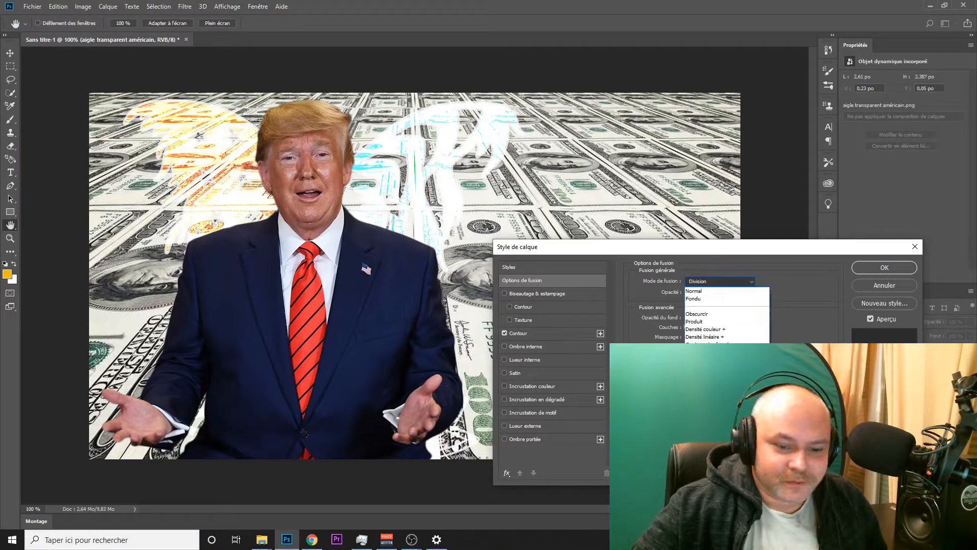
pyautogui.click(702, 496)
pyautogui.click(733, 284)
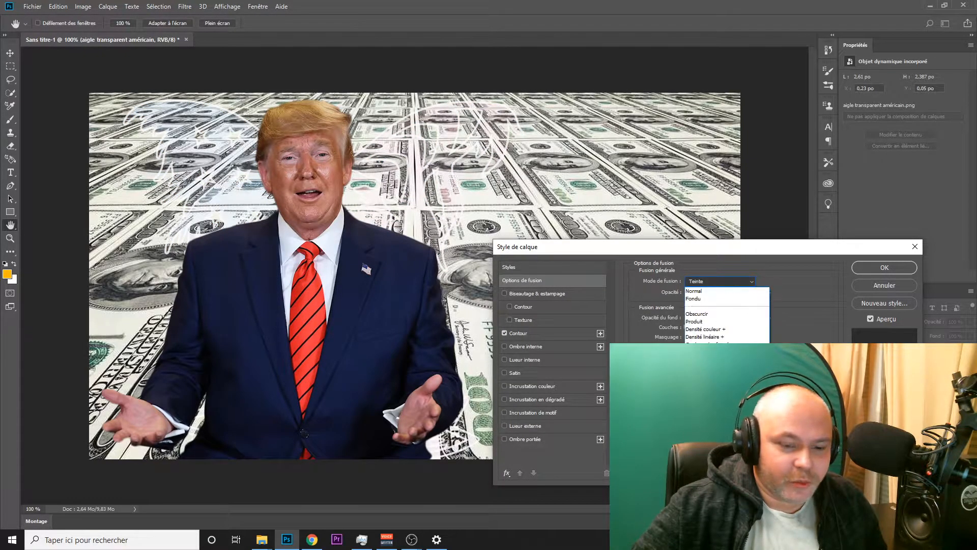
pyautogui.click(710, 505)
# - Try the Saturation blend mode on the eagle layer and change it to Couleur
pyautogui.click(711, 283)
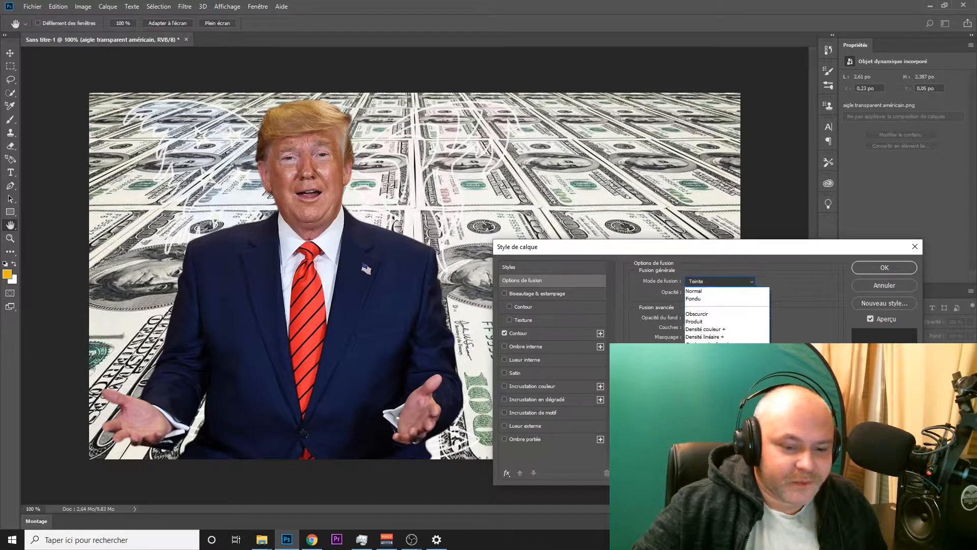
pyautogui.click(710, 512)
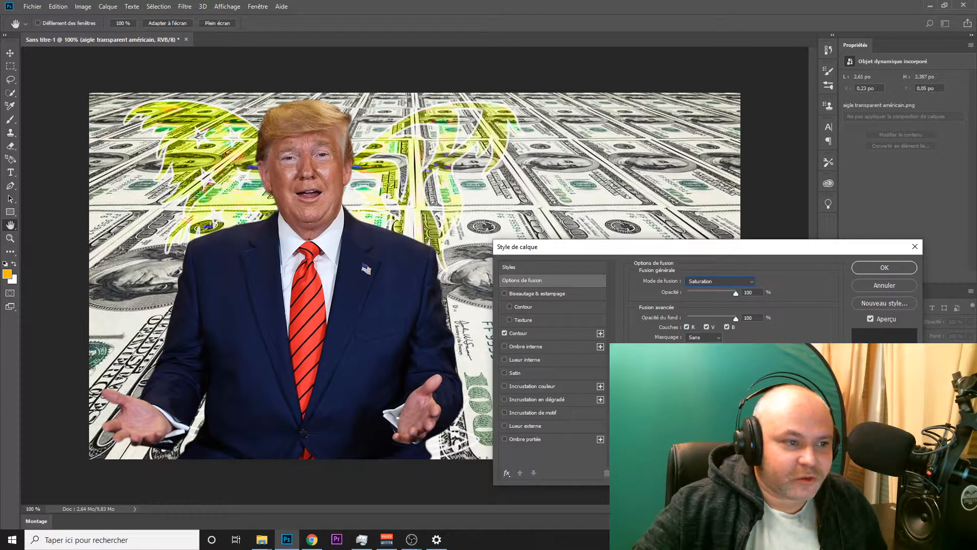
pyautogui.click(729, 283)
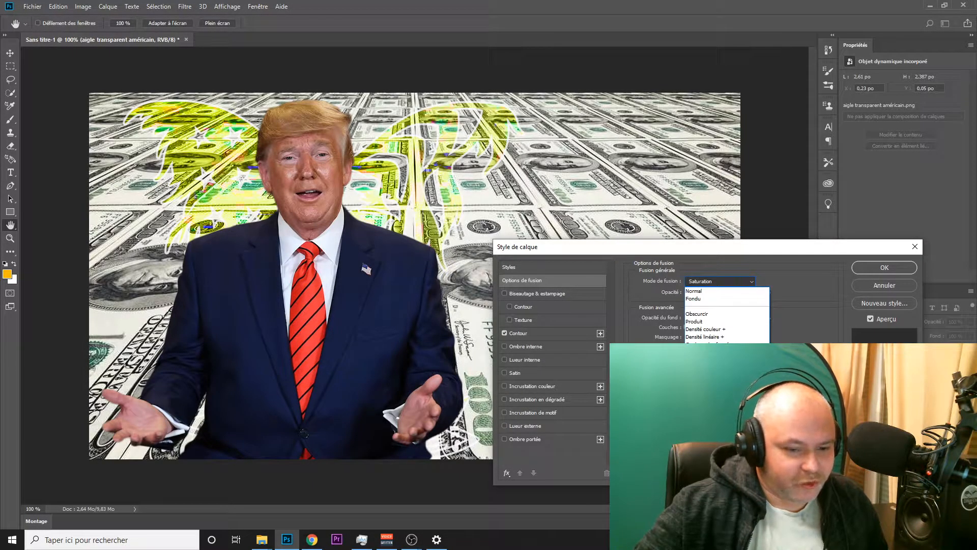
pyautogui.click(710, 519)
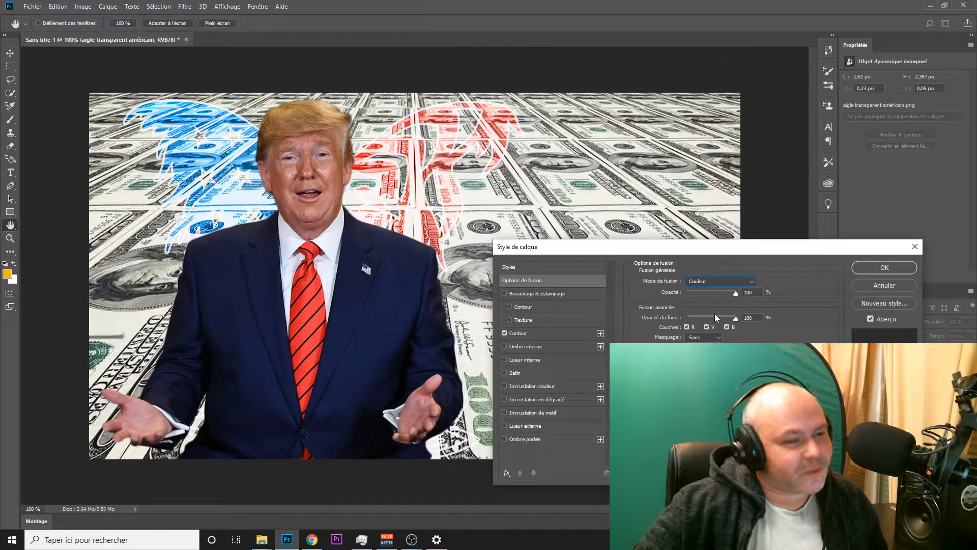
# - Set the eagle layer's blend mode to Lumière crue after trying out Luminosité
pyautogui.click(737, 282)
pyautogui.click(712, 526)
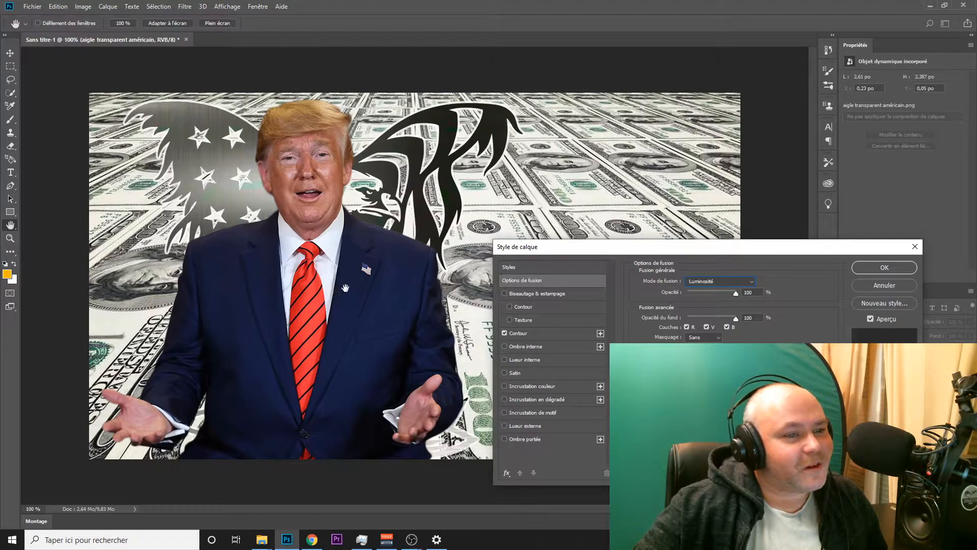
pyautogui.click(733, 280)
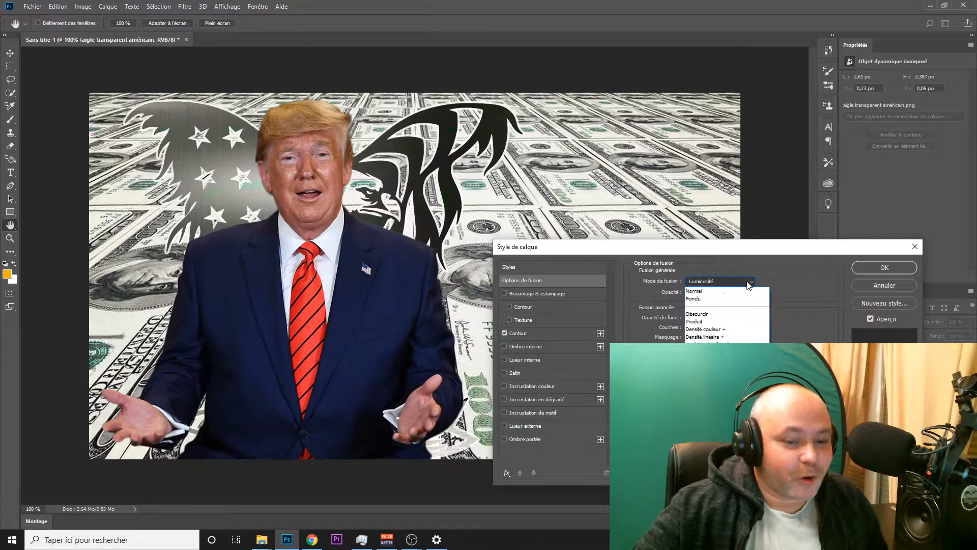
pyautogui.click(728, 420)
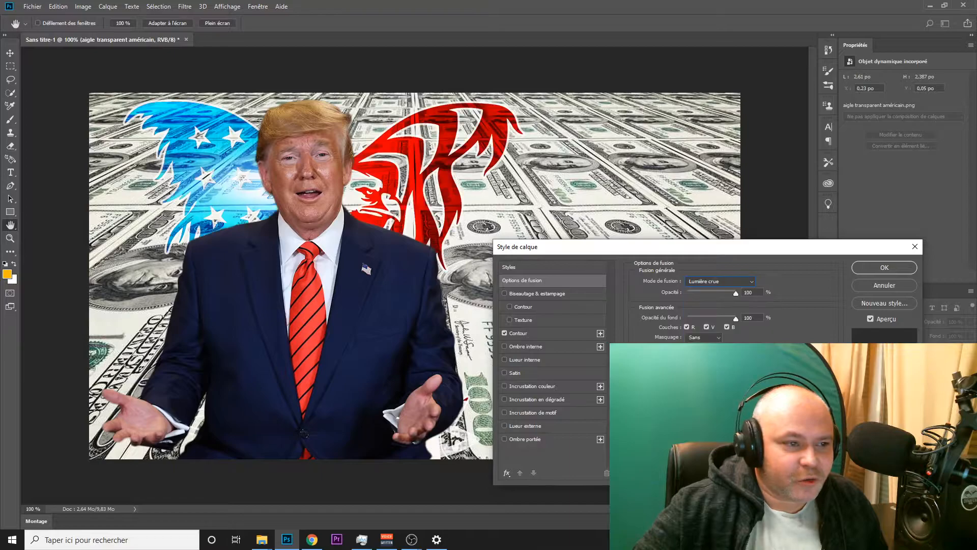
# - Set the opacity of the eagle's Contour effect to 50% and apply the layer style
pyautogui.click(503, 333)
pyautogui.click(504, 333)
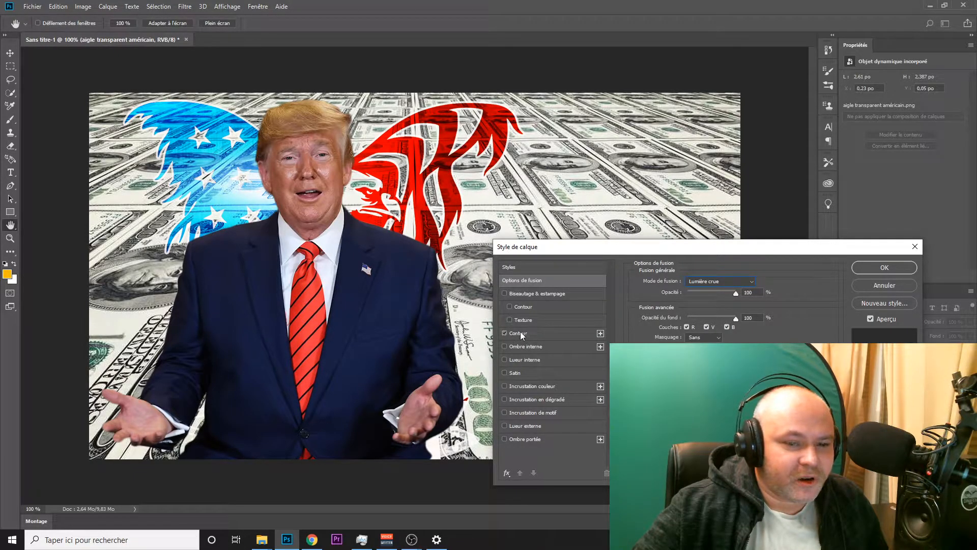
pyautogui.click(520, 332)
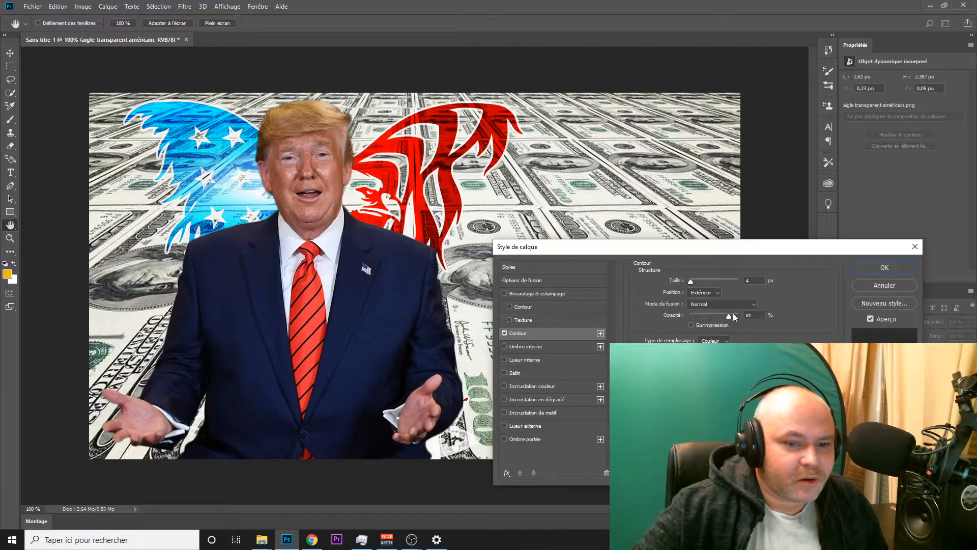
pyautogui.moveTo(728, 318)
pyautogui.mouseDown()
pyautogui.moveTo(704, 317)
pyautogui.moveTo(713, 316)
pyautogui.mouseUp()
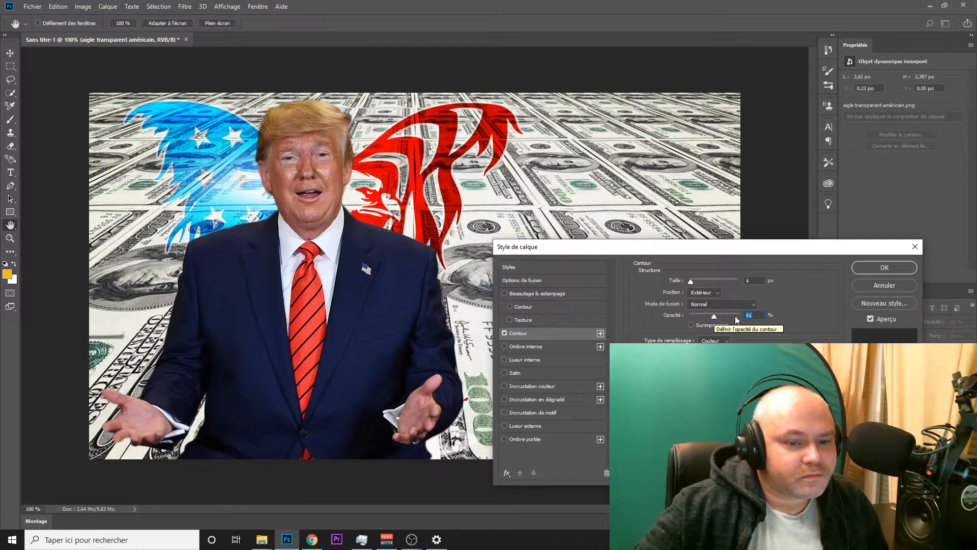
pyautogui.write('50')
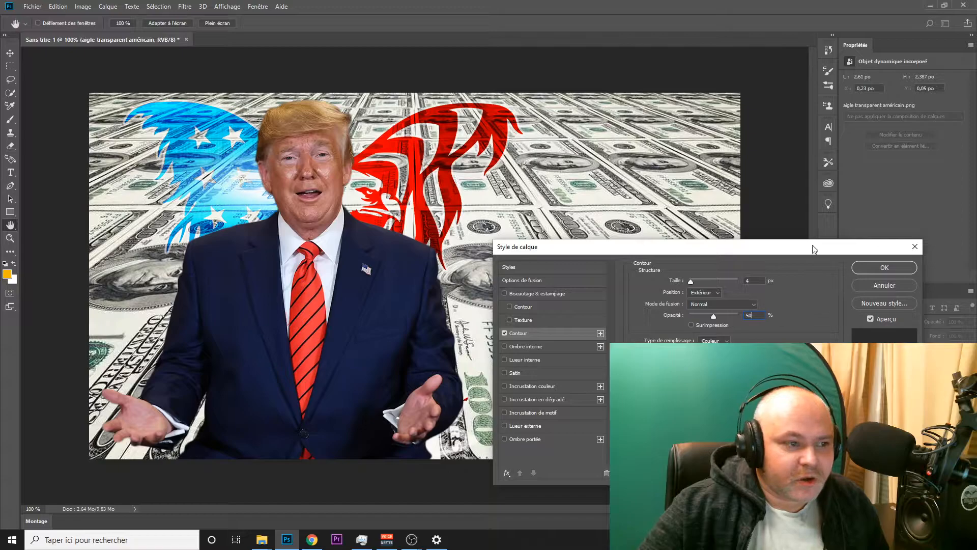
pyautogui.click(866, 267)
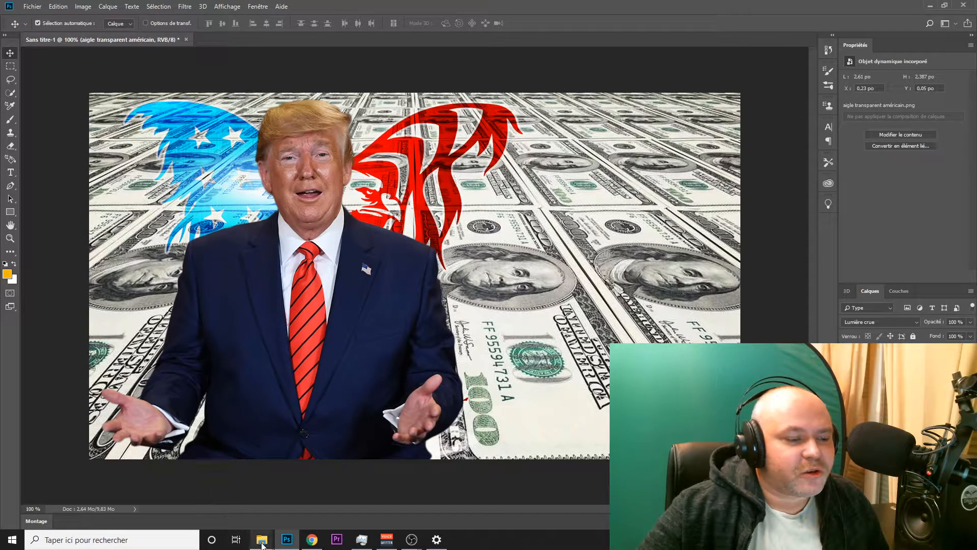
pyautogui.moveTo(262, 545)
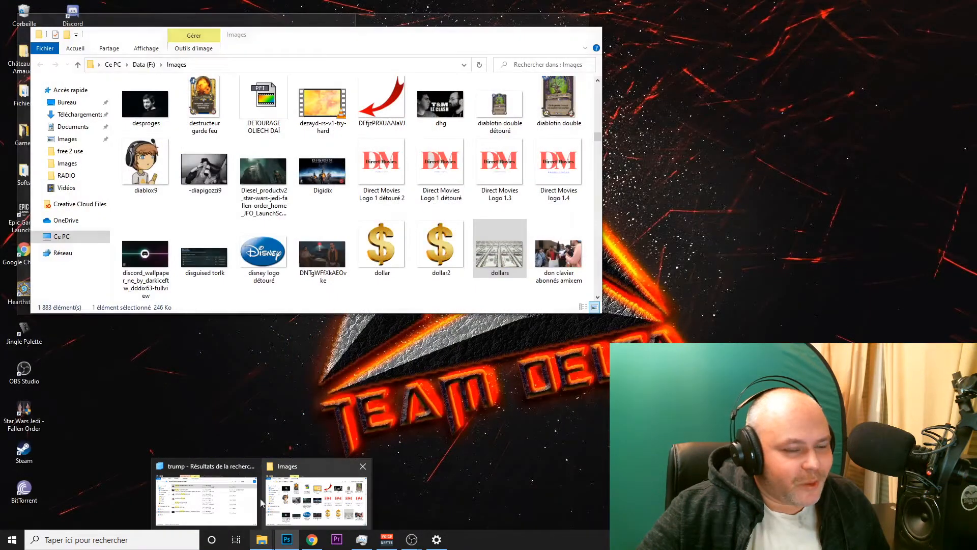
pyautogui.moveTo(250, 524)
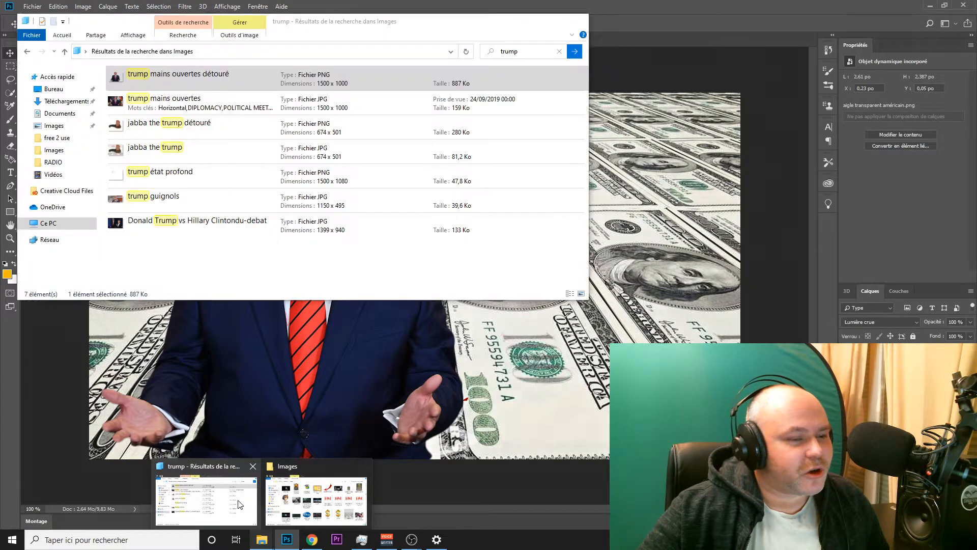
pyautogui.moveTo(240, 504)
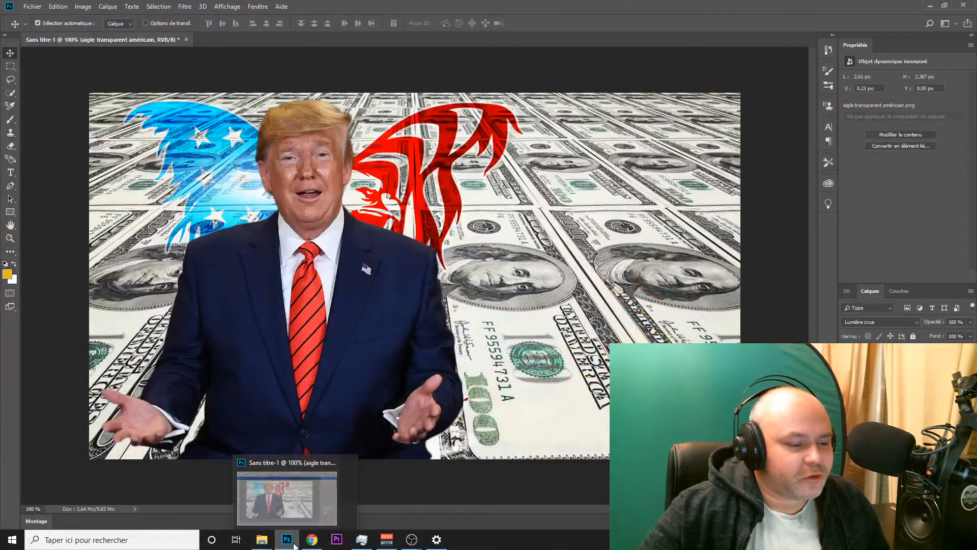
pyautogui.click(287, 538)
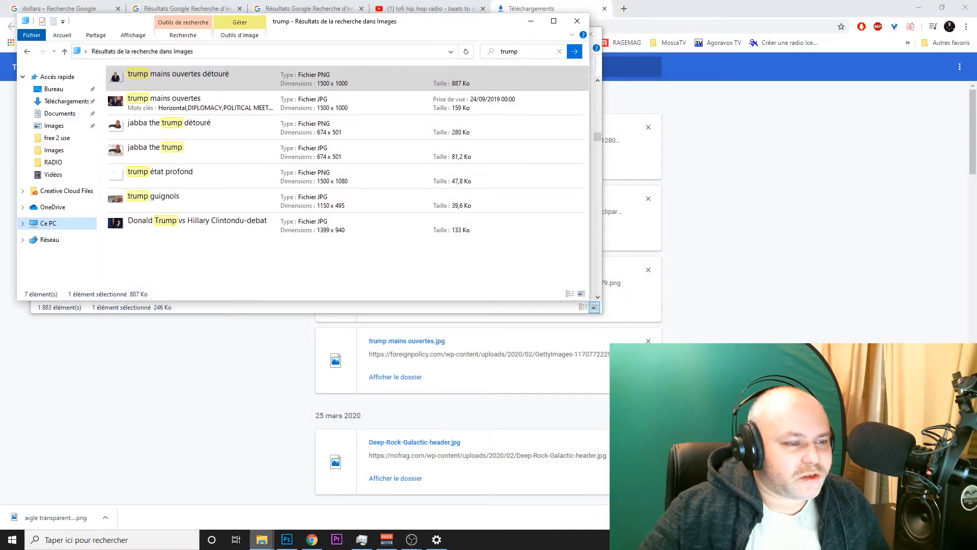
pyautogui.click(287, 538)
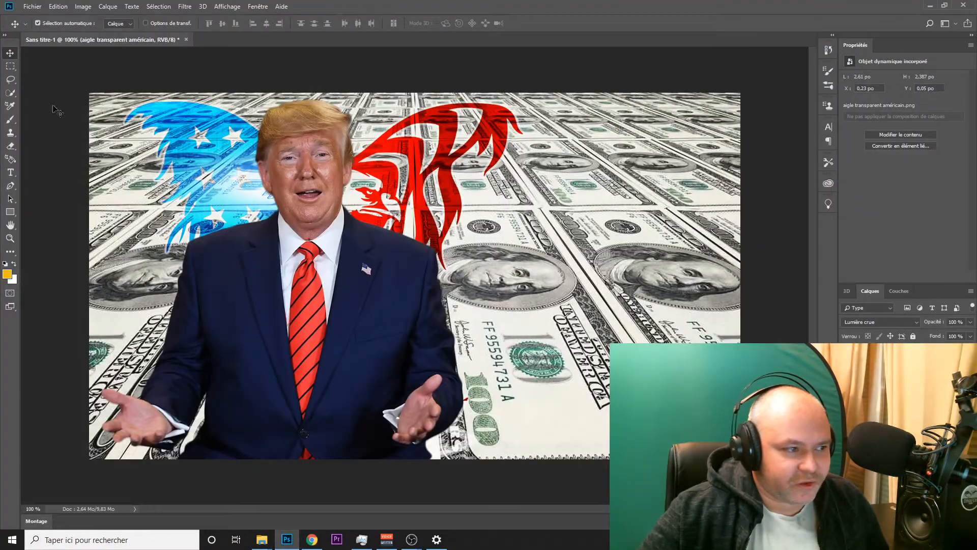
# - Create a text box covering the area beside the man and enter "1000 $" at 30 pt
pyautogui.click(10, 172)
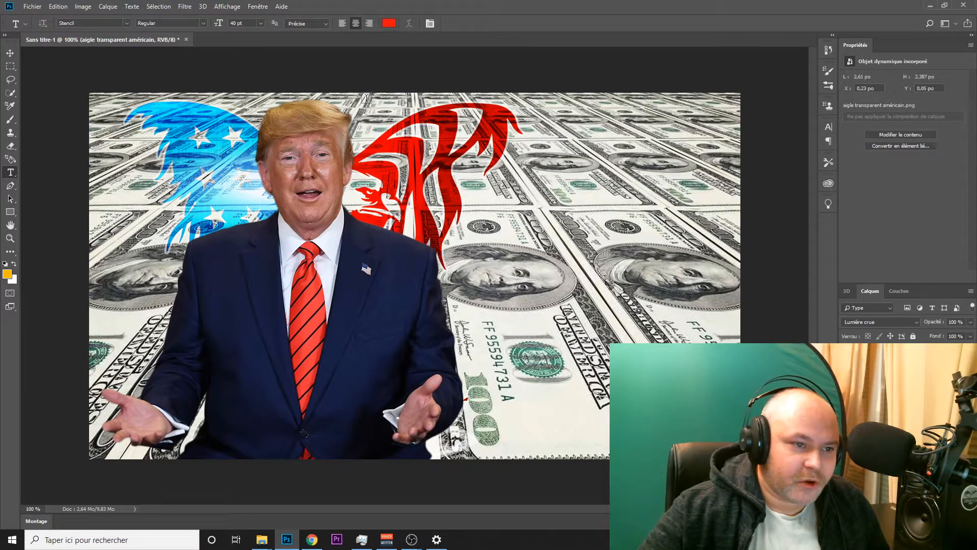
pyautogui.moveTo(363, 97); pyautogui.dragTo(739, 458)
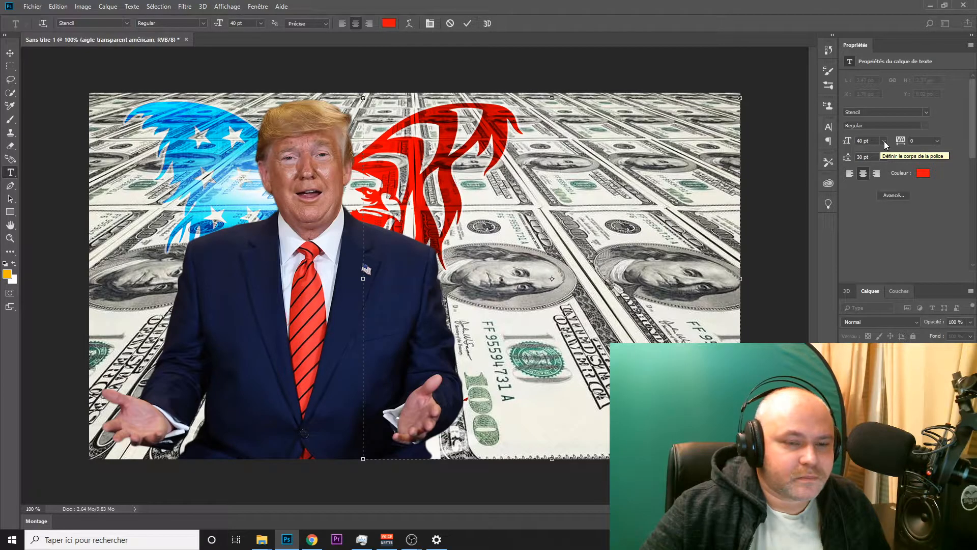
pyautogui.click(884, 141)
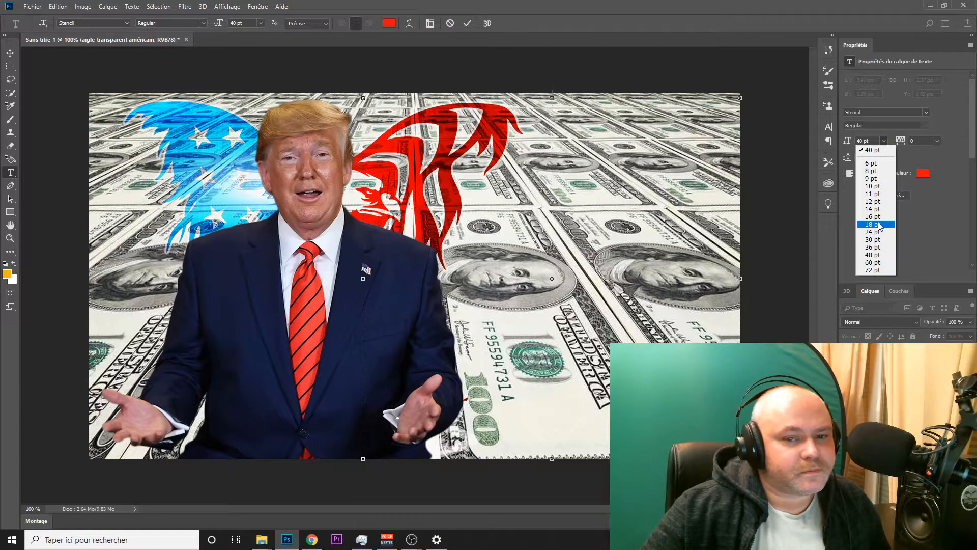
pyautogui.click(874, 239)
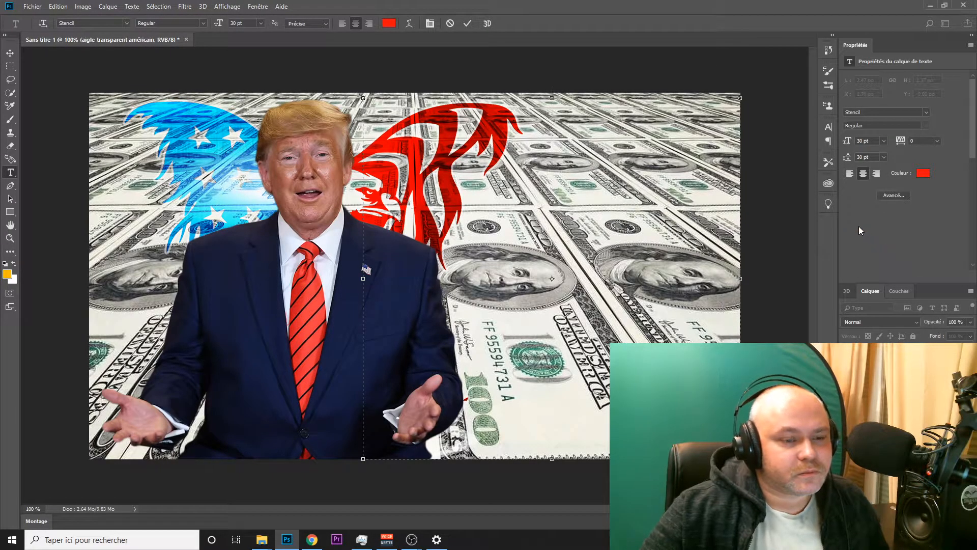
pyautogui.write('1000')
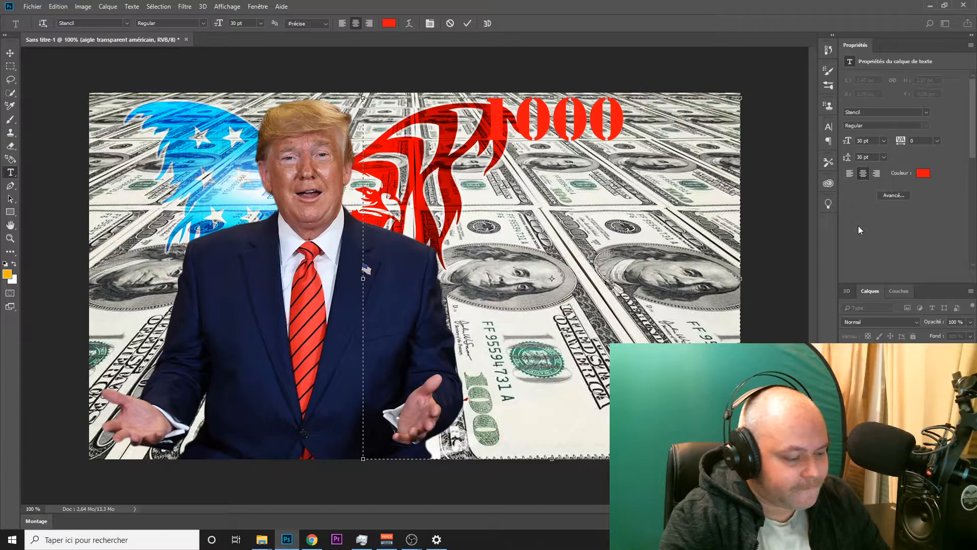
pyautogui.write(' $')
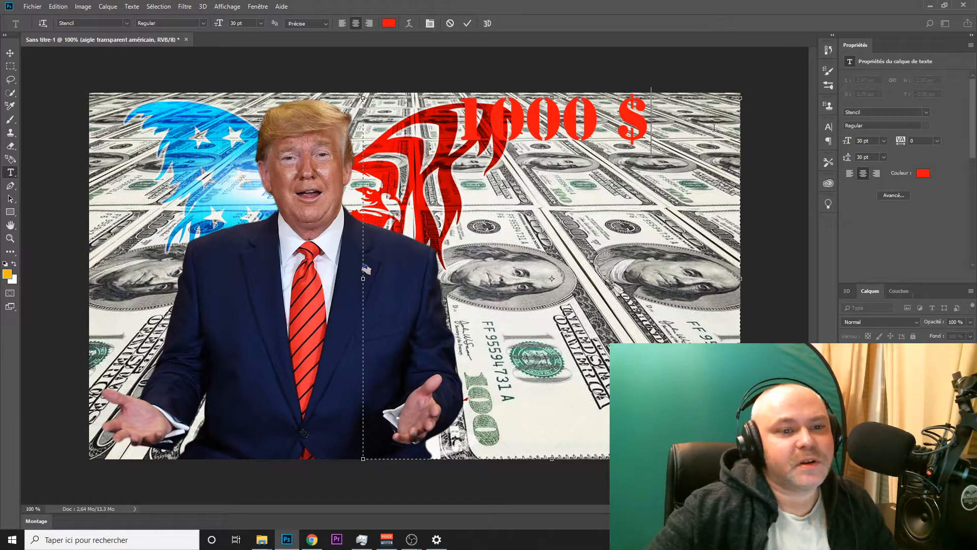
# - Set the line spacing of the whole "1000 $" text to 60 pt
pyautogui.moveTo(666, 124); pyautogui.dragTo(349, 90)
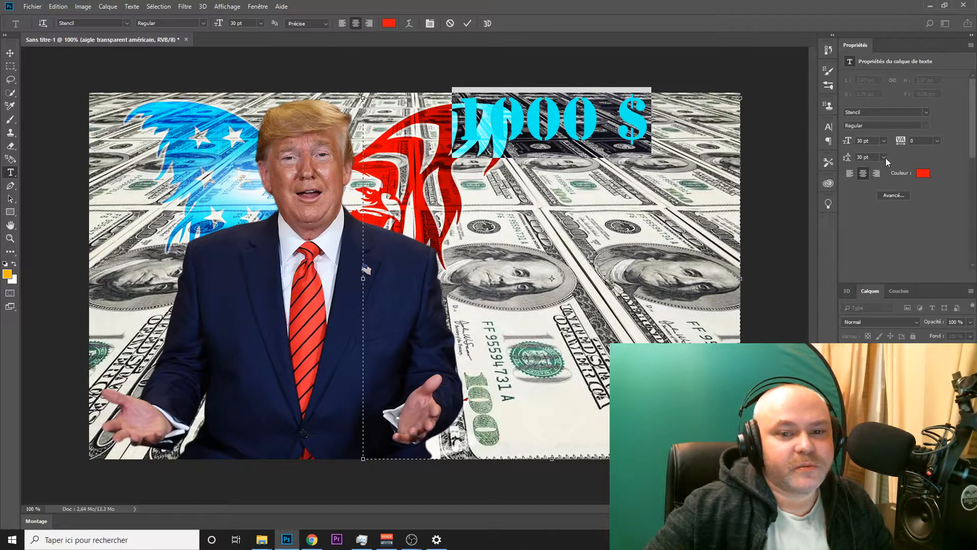
pyautogui.click(887, 158)
pyautogui.click(879, 264)
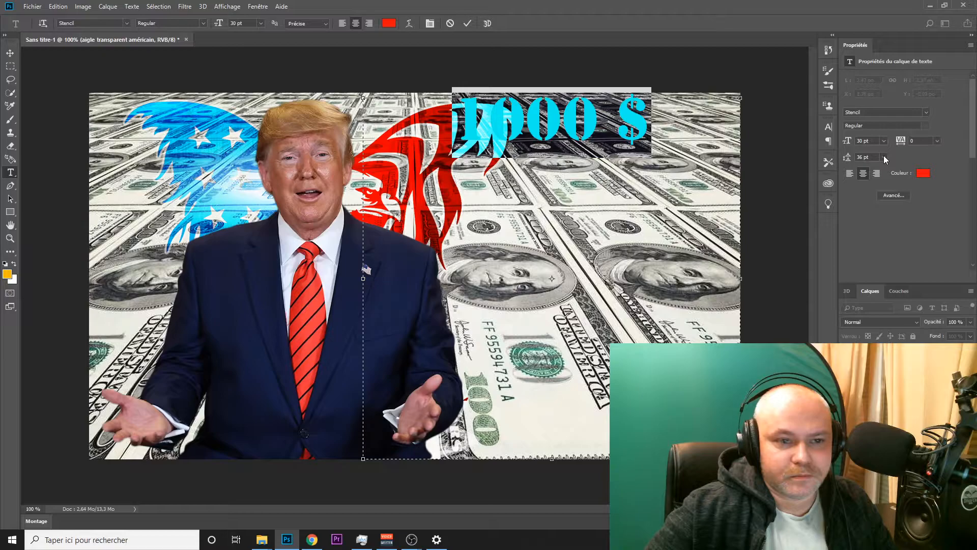
pyautogui.click(884, 157)
pyautogui.click(874, 277)
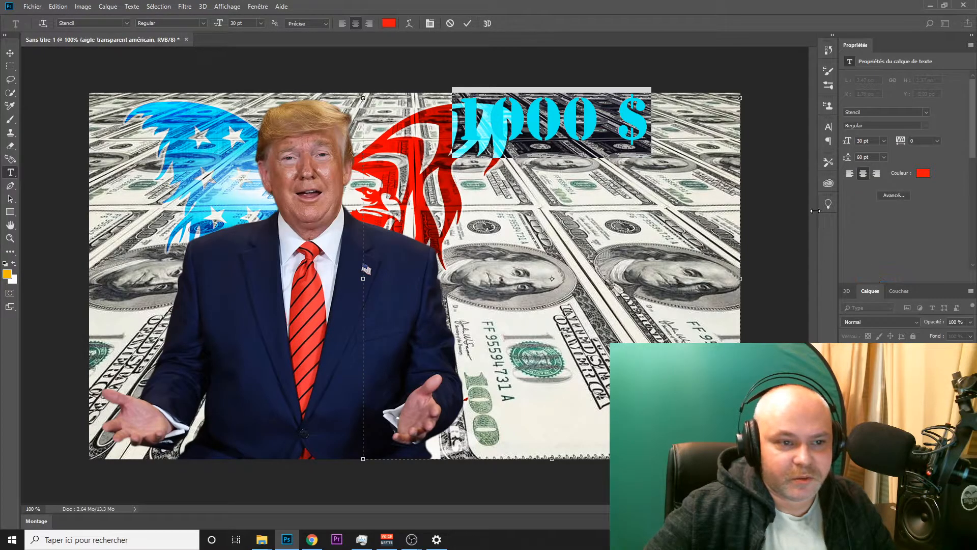
pyautogui.click(612, 120)
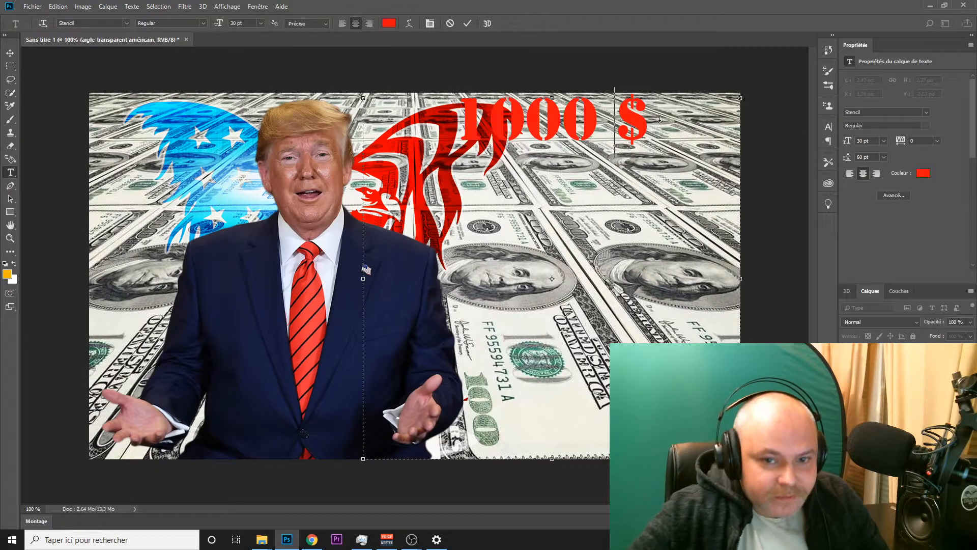
# - Enlarge the "1000 $" text to 45 pt and move it lower, beside the man's shoulder
pyautogui.moveTo(650, 101); pyautogui.dragTo(451, 97)
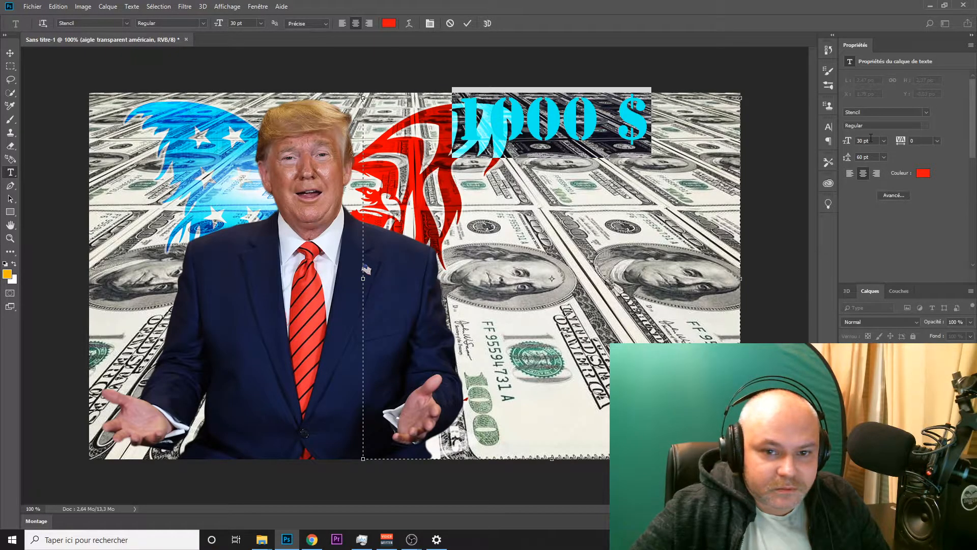
pyautogui.write('45')
pyautogui.press('Return')
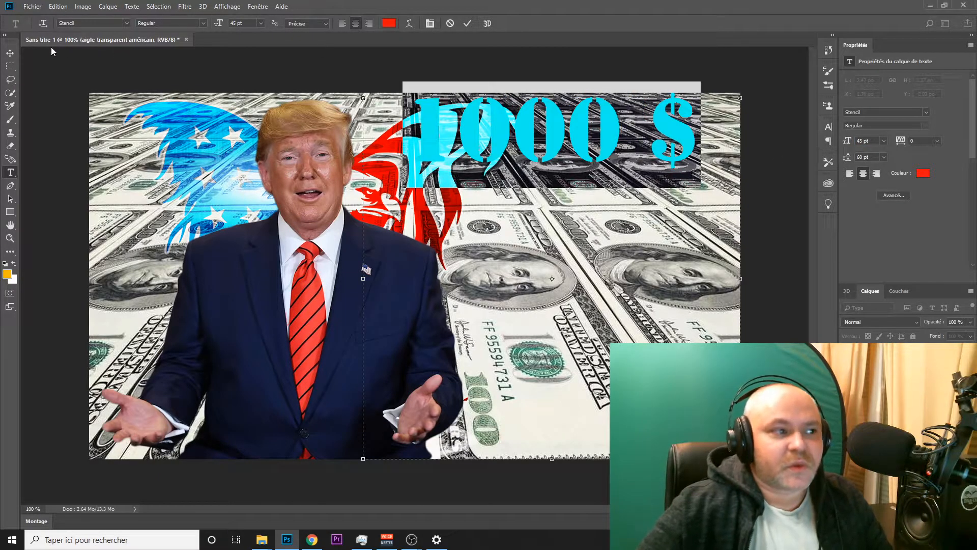
pyautogui.click(9, 52)
pyautogui.moveTo(543, 139); pyautogui.dragTo(576, 221)
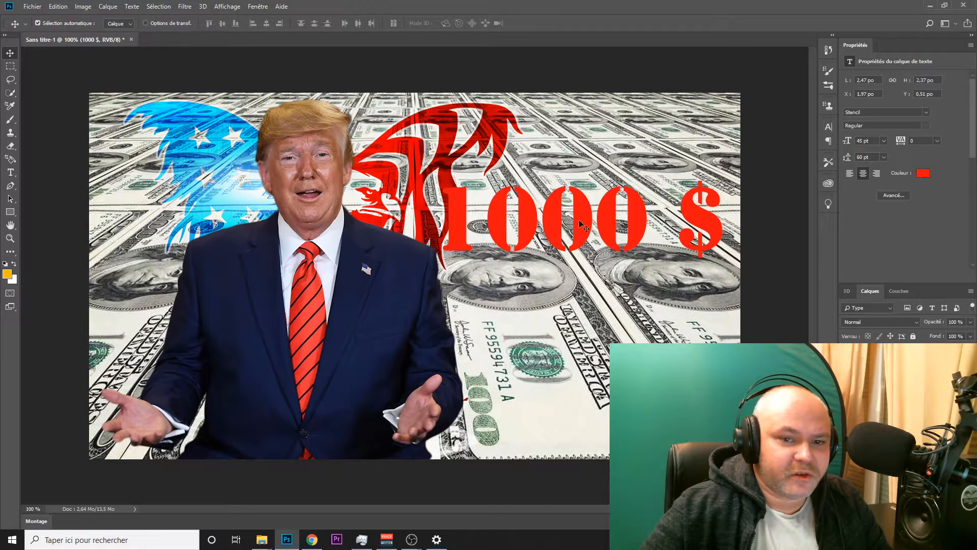
# - Preview alternative fonts on the "1000 $" text without choosing one
pyautogui.click(927, 112)
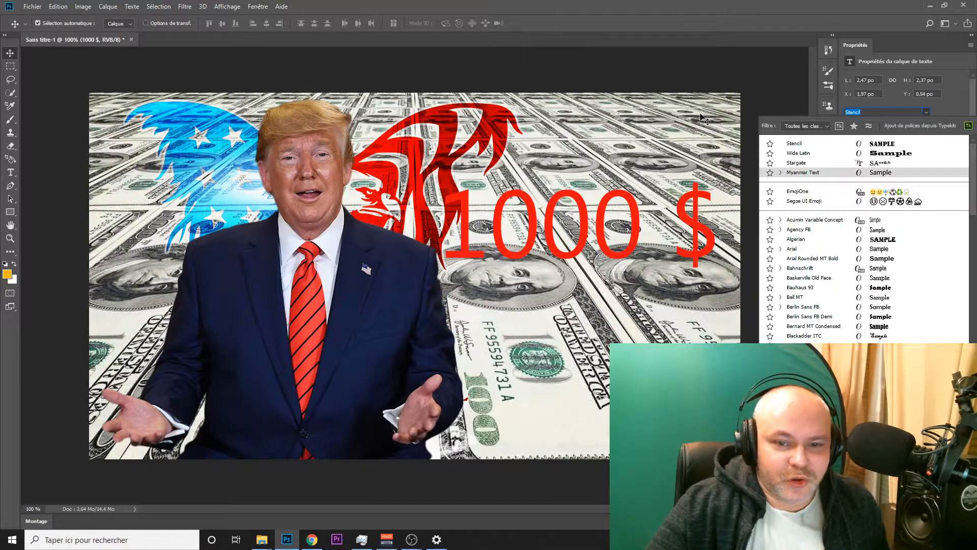
pyautogui.scroll(-10, 944, 244)
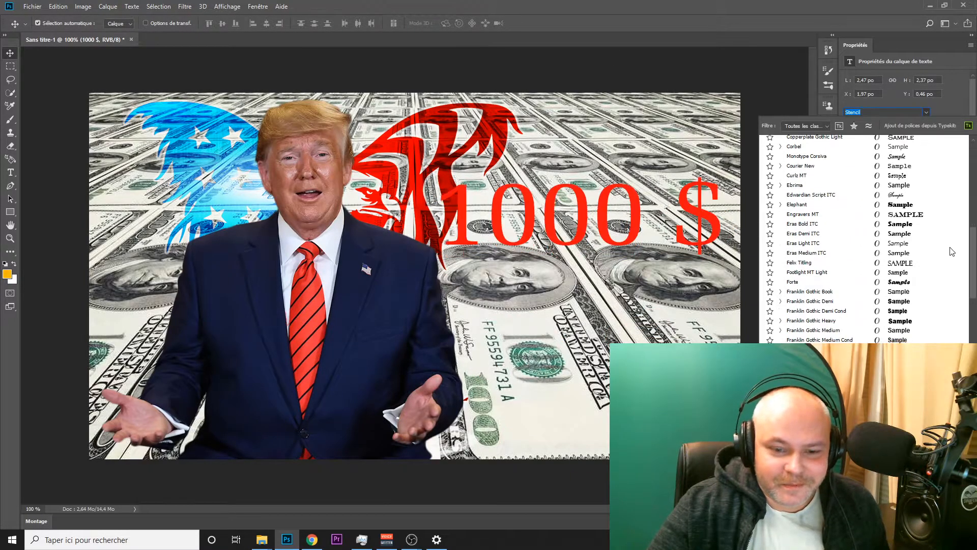
pyautogui.scroll(-8, 953, 283)
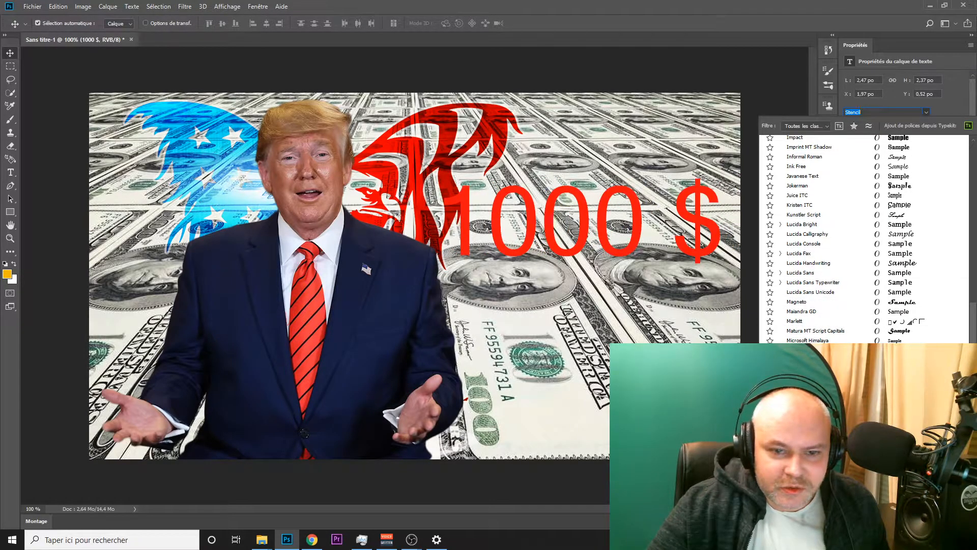
pyautogui.click(782, 58)
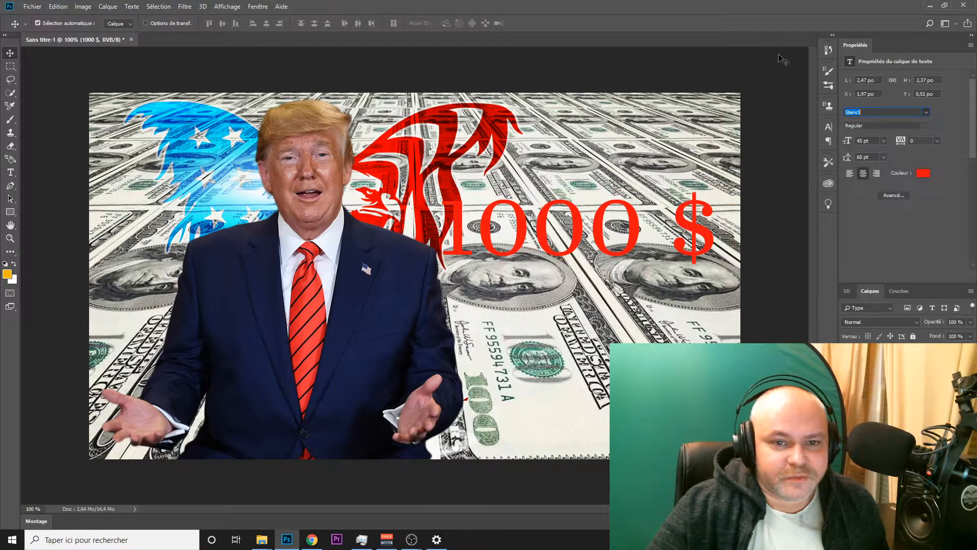
pyautogui.click(604, 219)
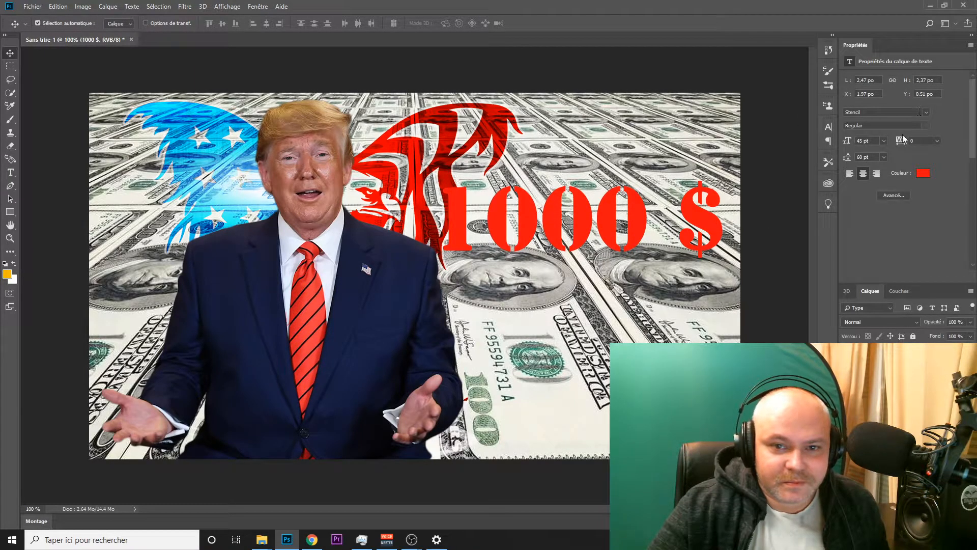
# - Change the colour of the "1000 $" text to white (ffffff)
pyautogui.click(923, 174)
pyautogui.write('ffffff')
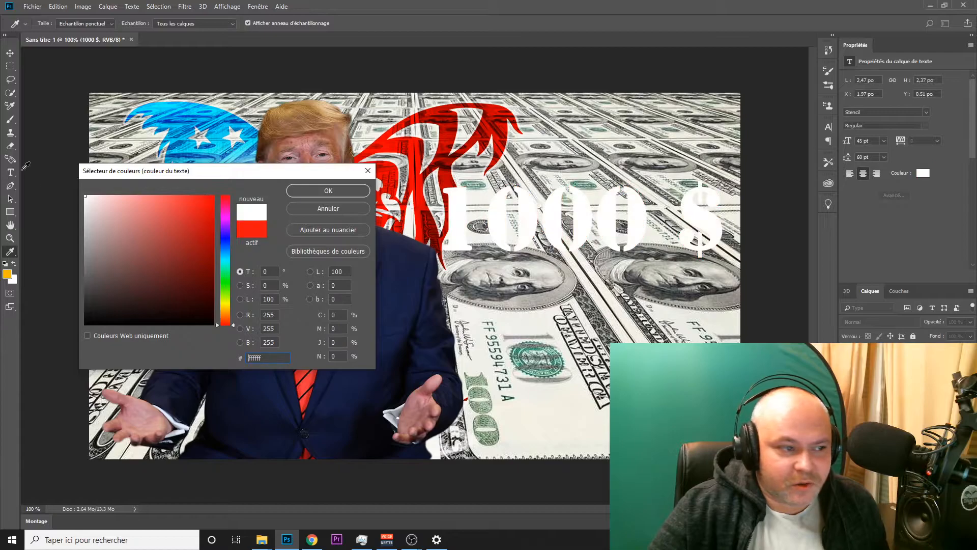
pyautogui.click(313, 189)
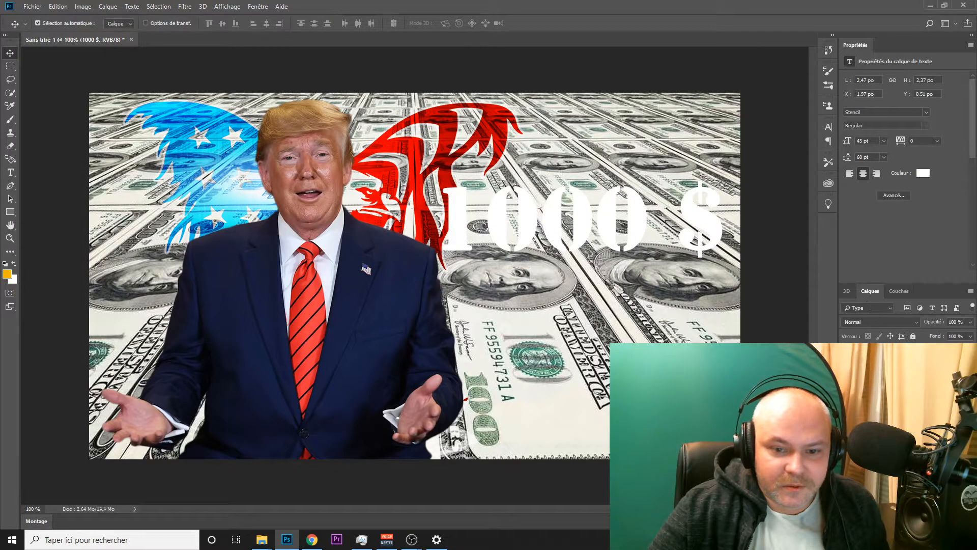
# - Add a stroke effect to the "1000 $" text layer and set its colour to black (000000)
pyautogui.rightClick(887, 356)
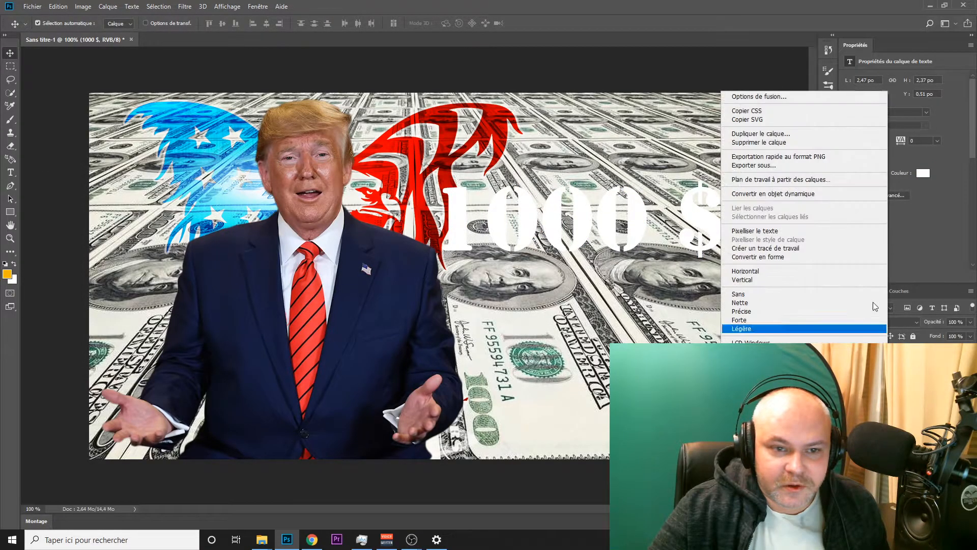
pyautogui.click(776, 96)
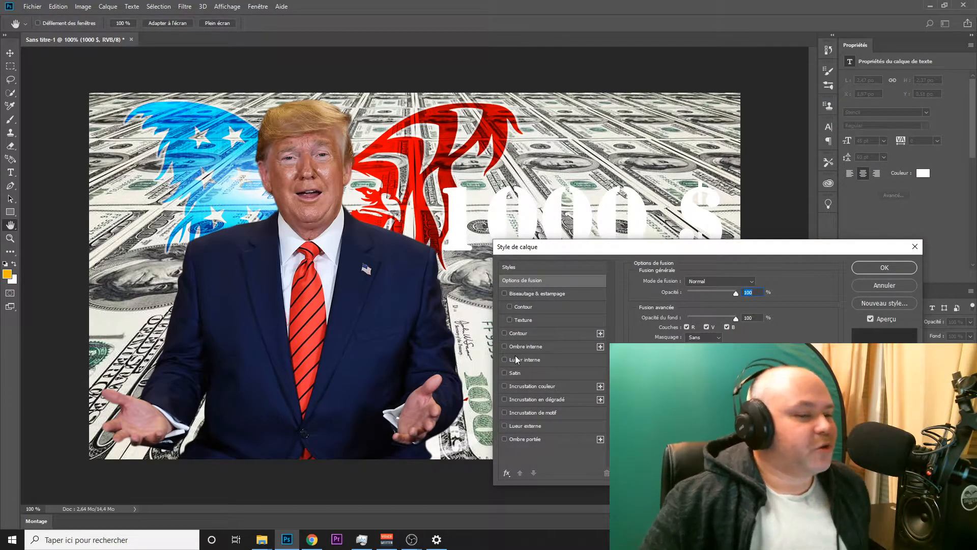
pyautogui.click(503, 332)
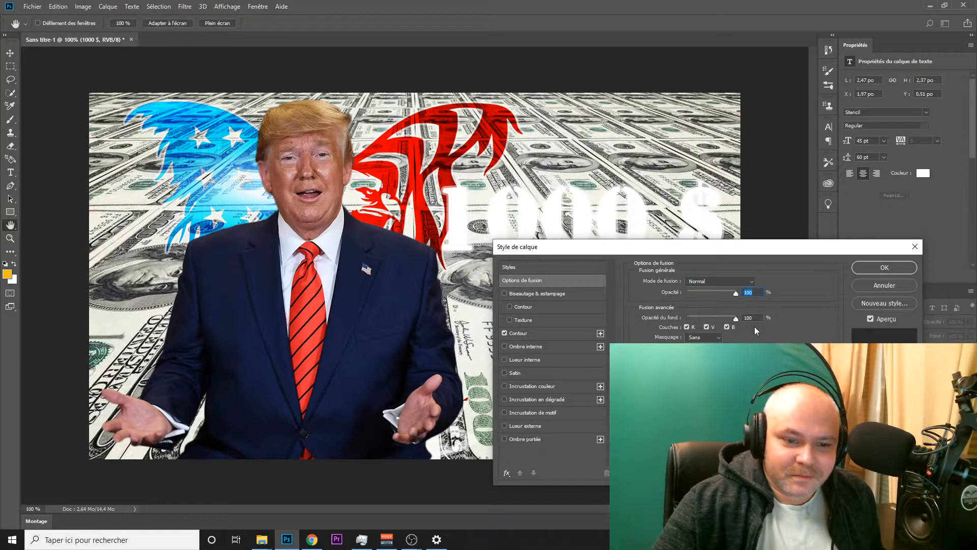
pyautogui.click(531, 333)
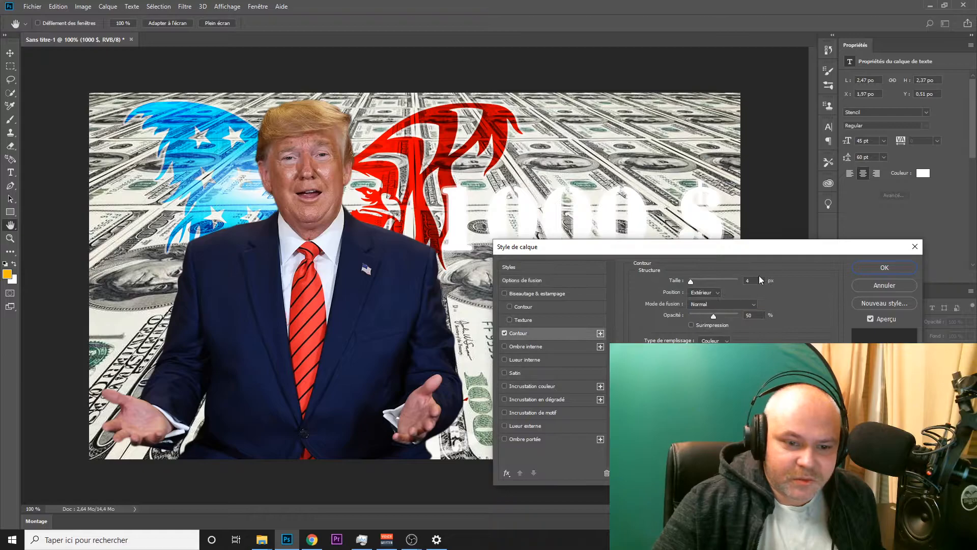
pyautogui.click(692, 354)
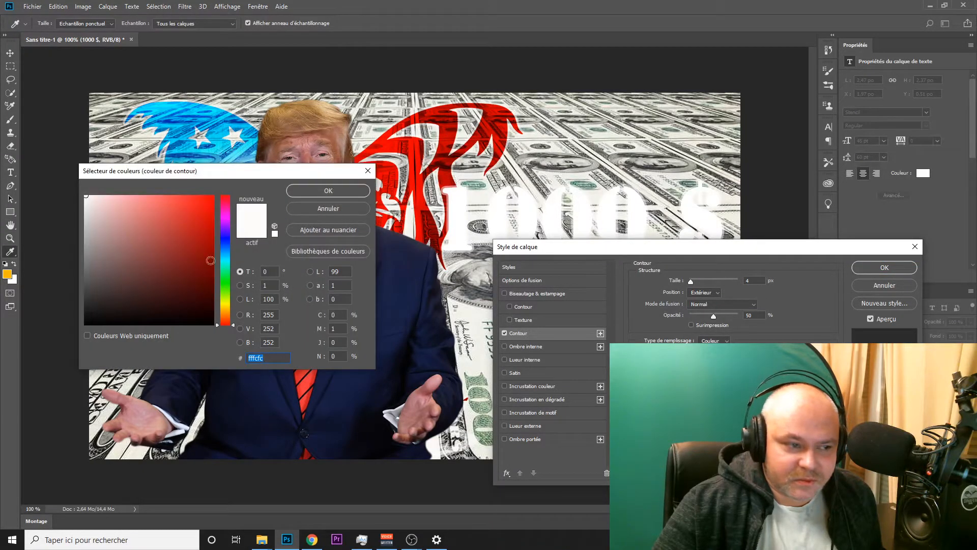
pyautogui.click(85, 324)
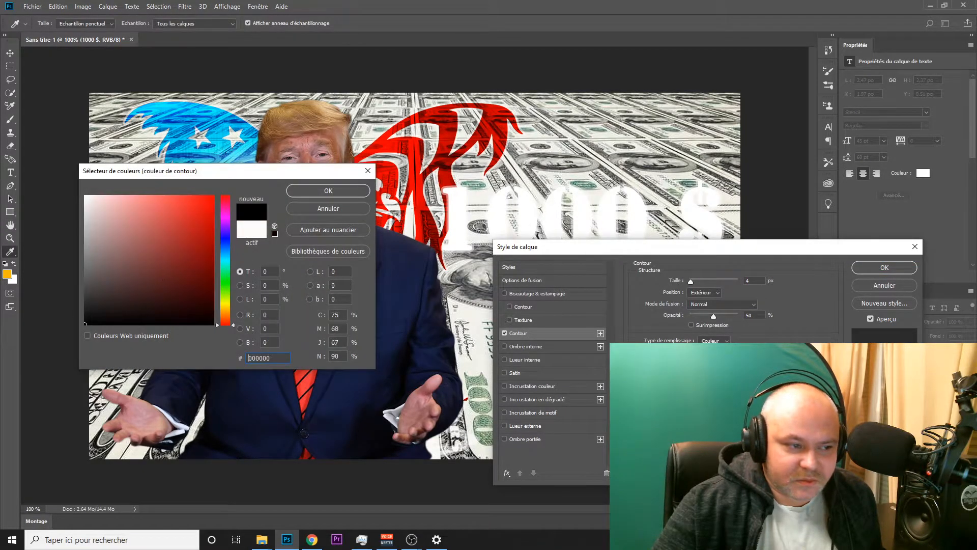
pyautogui.click(329, 191)
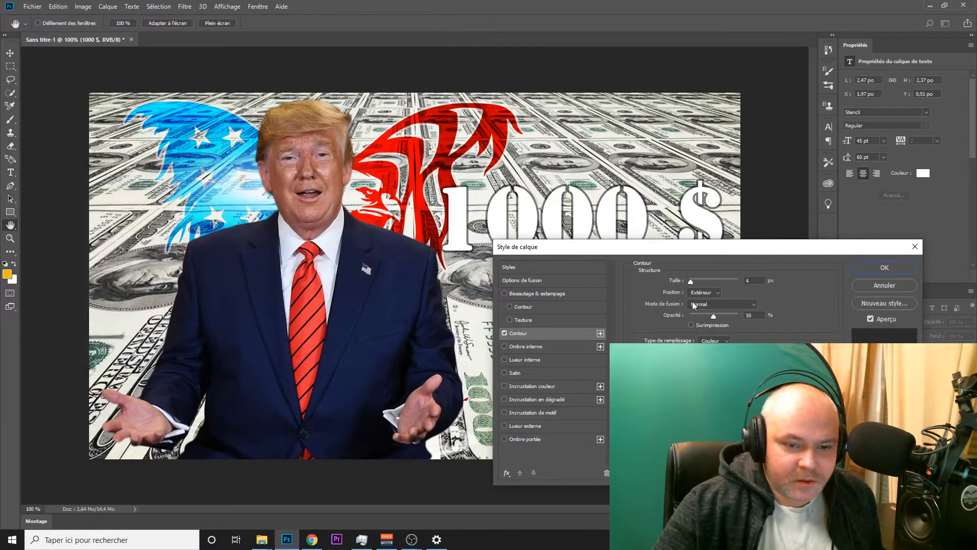
# - Set the text stroke's size to 5 px and its opacity to 69 %, and apply the layer style
pyautogui.press('Up')
pyautogui.moveTo(712, 319); pyautogui.dragTo(728, 317)
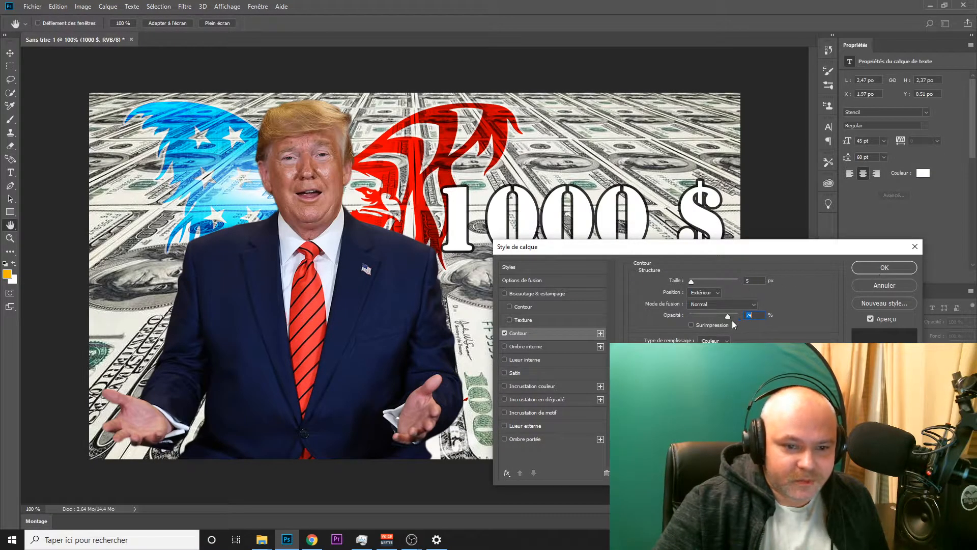
pyautogui.moveTo(724, 318); pyautogui.dragTo(722, 318)
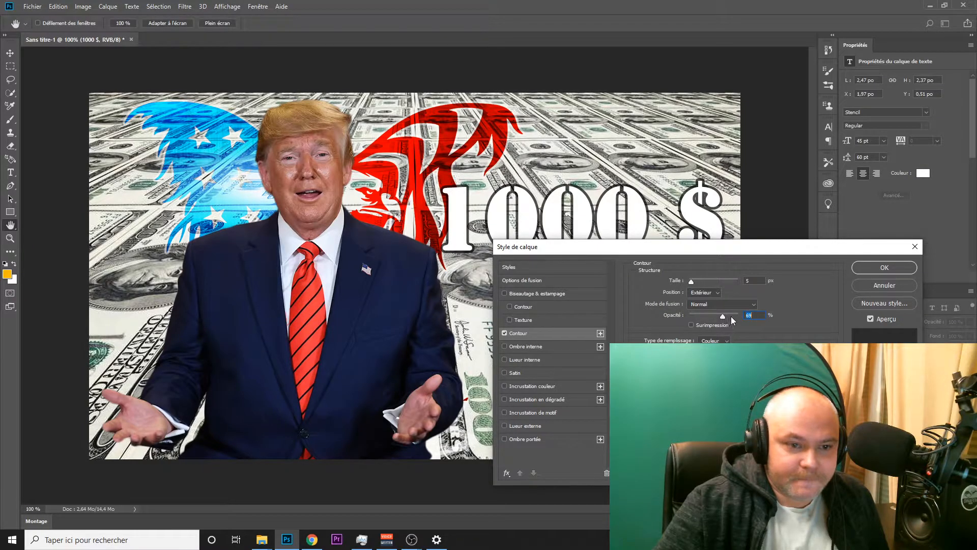
pyautogui.click(877, 268)
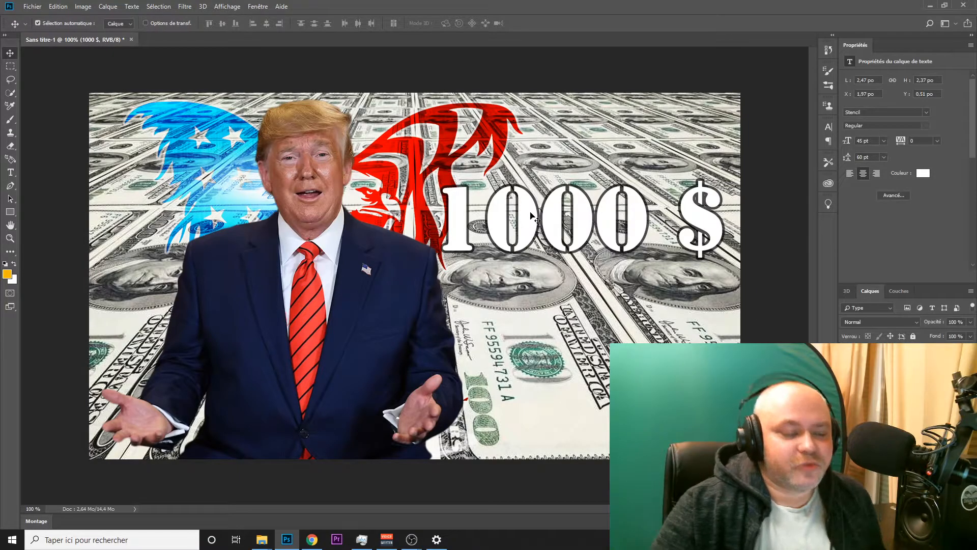
# - Save the document in Photoshop format as "trump 1000 dollars" in the Images folder, with maximised compatibility
pyautogui.click(34, 6)
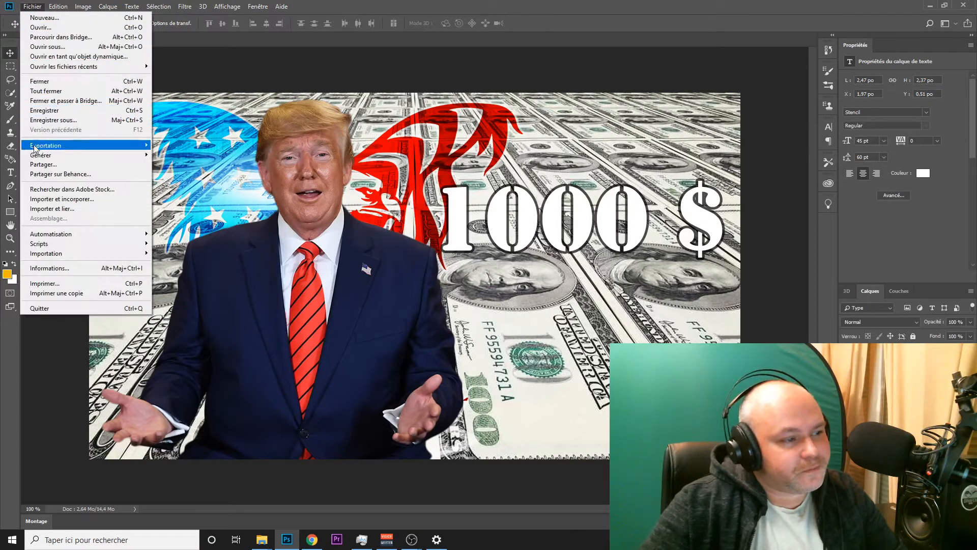
pyautogui.click(59, 120)
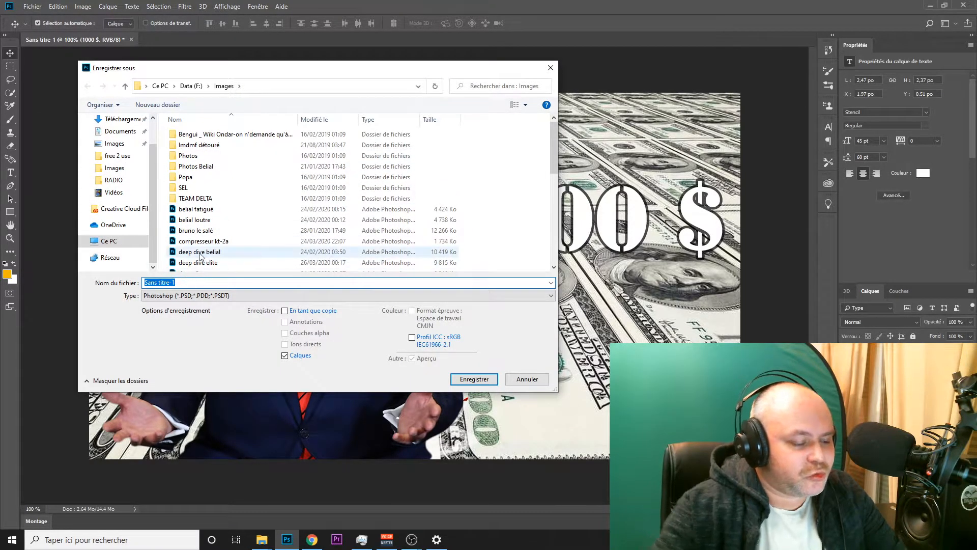
pyautogui.write('trump')
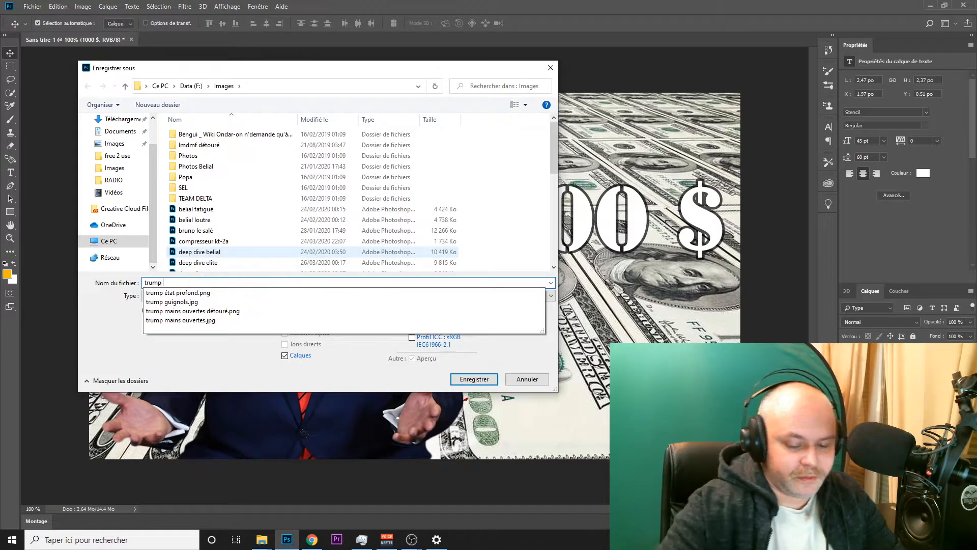
pyautogui.write(' 1000 dollars')
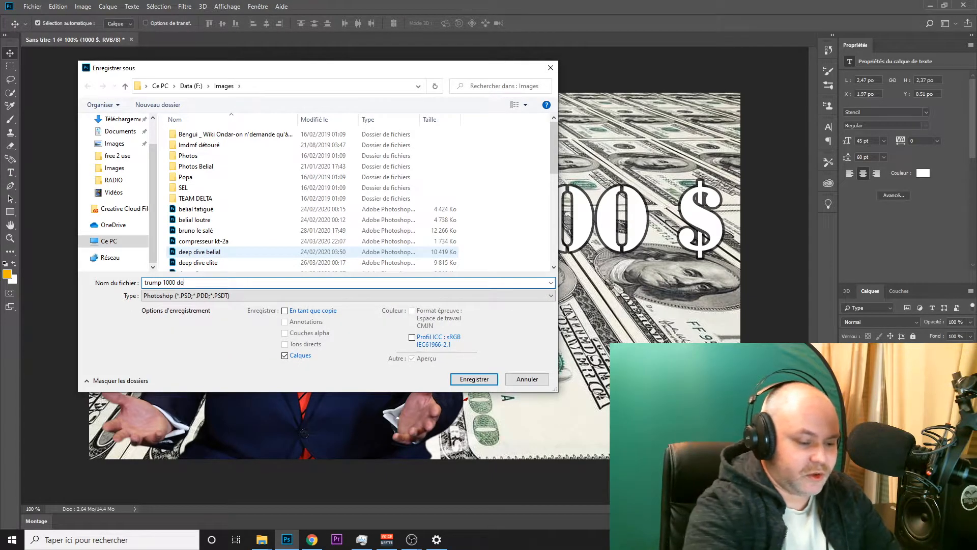
pyautogui.click(474, 379)
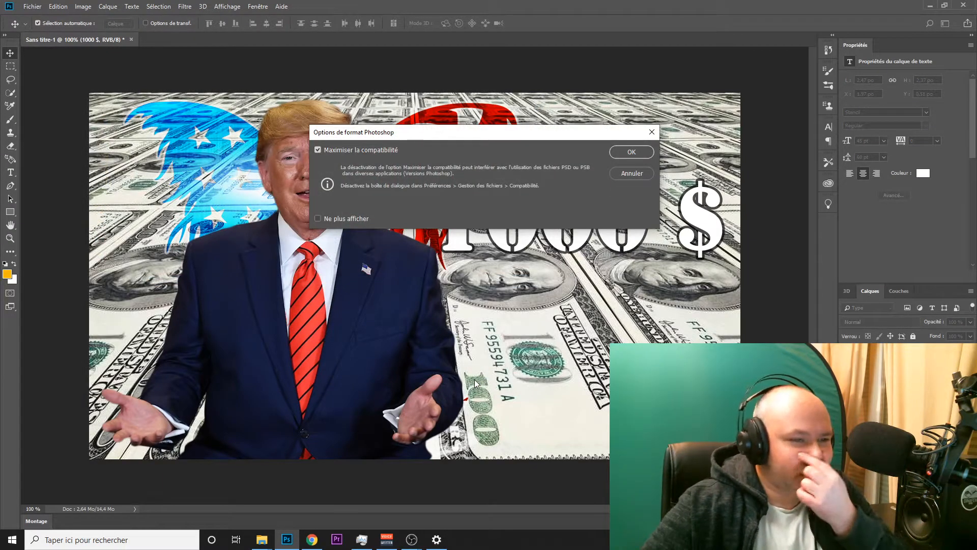
pyautogui.click(617, 152)
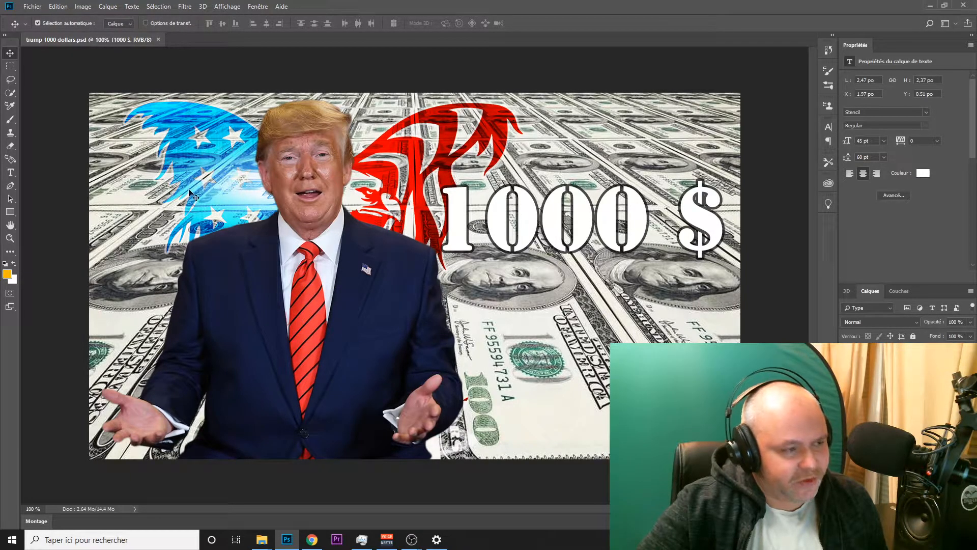
# - Open the recent file VIGNETTE CORONAVIRUS.psd to check its title font, and return to the trump 1000 dollars.psd document
pyautogui.click(63, 24)
pyautogui.click(63, 25)
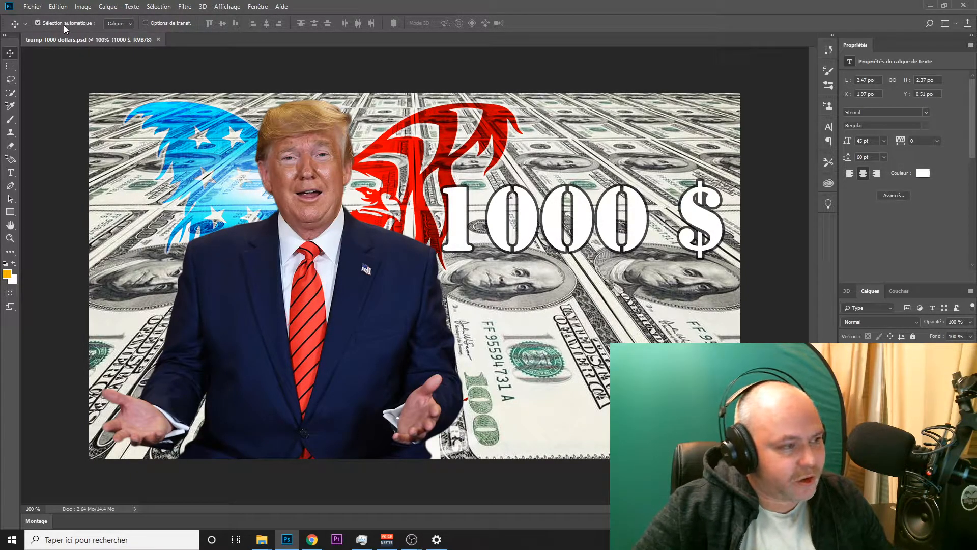
pyautogui.click(32, 6)
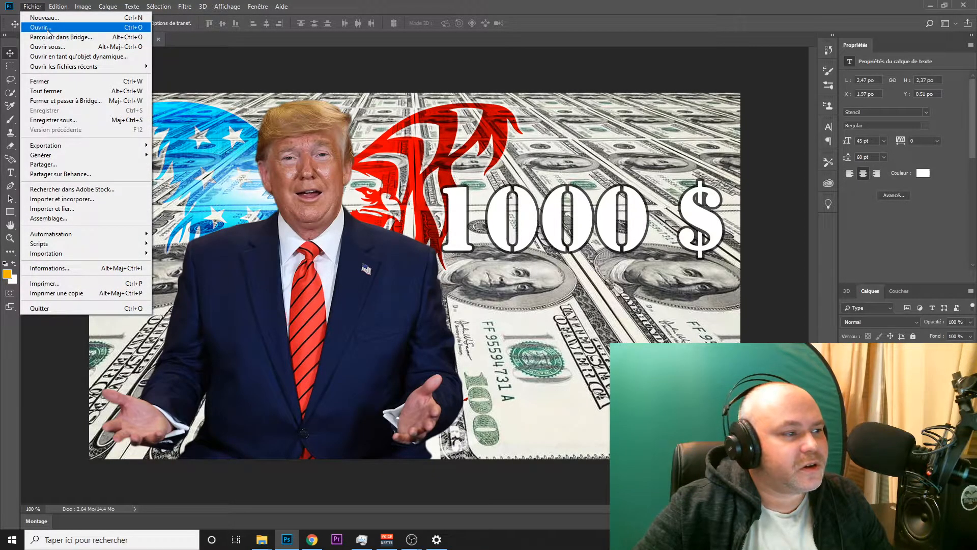
pyautogui.moveTo(90, 68)
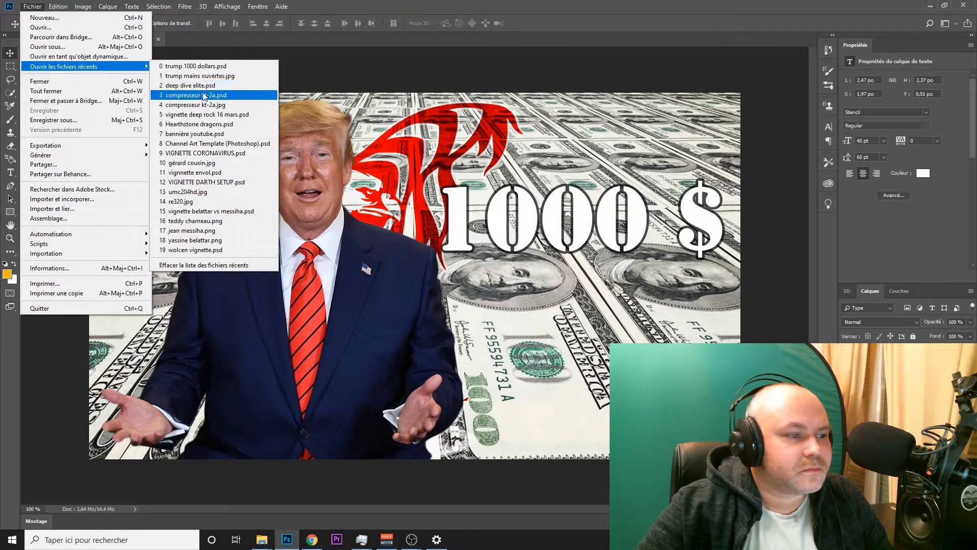
pyautogui.click(214, 153)
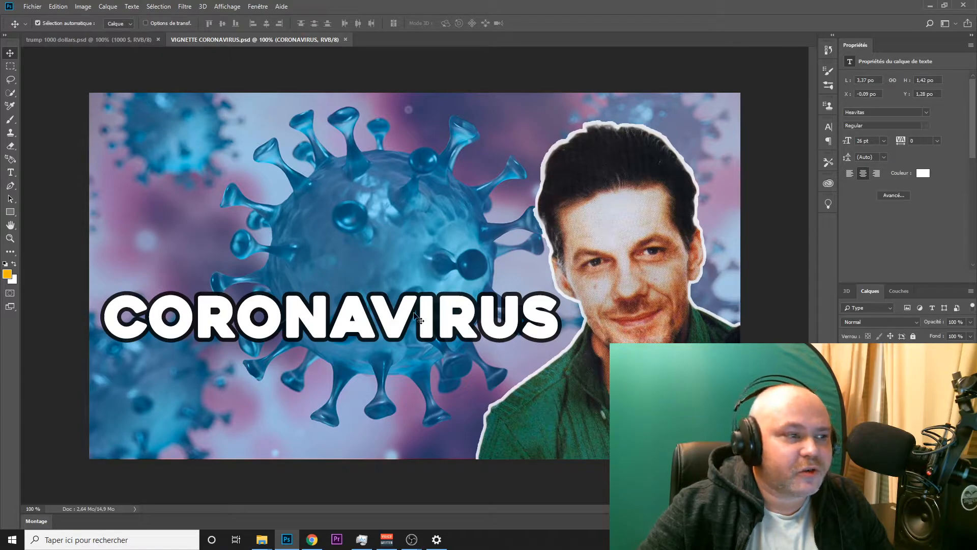
pyautogui.click(94, 41)
# - Browse the font previews on the "1000 $" text and change its font to Heavitas
pyautogui.click(926, 112)
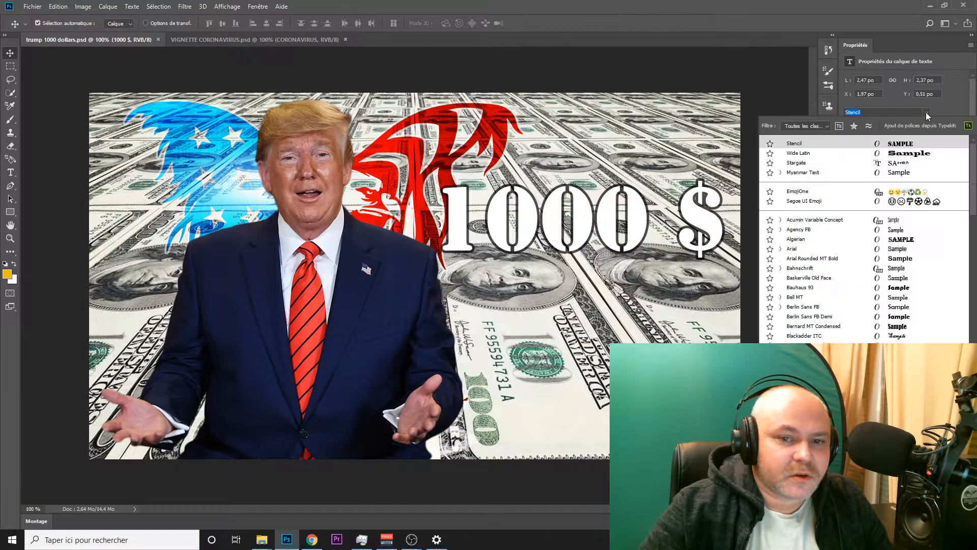
pyautogui.click(803, 125)
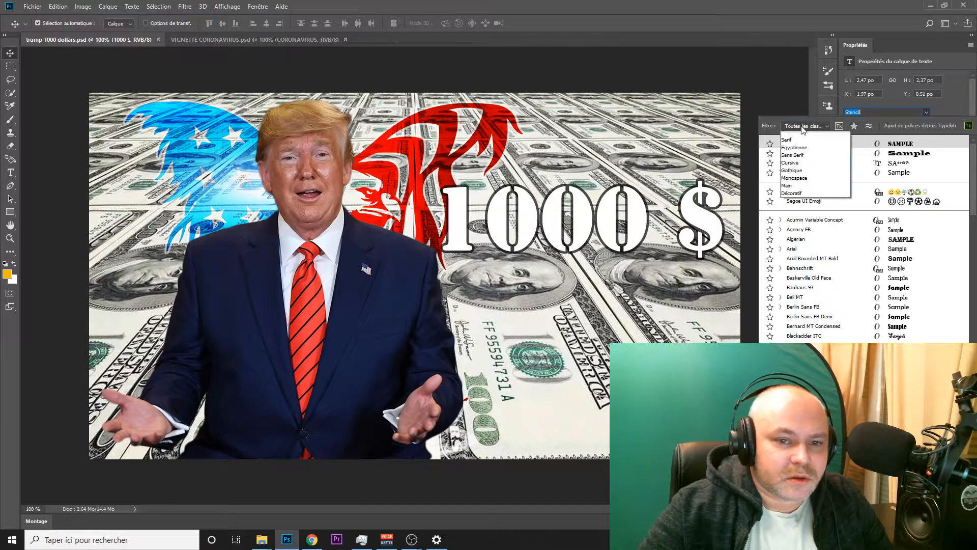
pyautogui.click(803, 125)
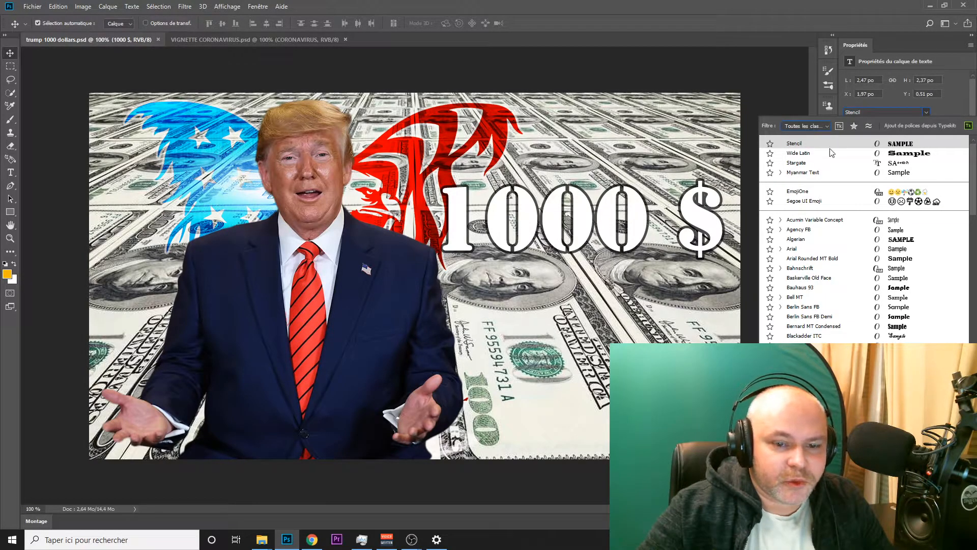
pyautogui.scroll(-3, 843, 298)
pyautogui.scroll(-10, 843, 298)
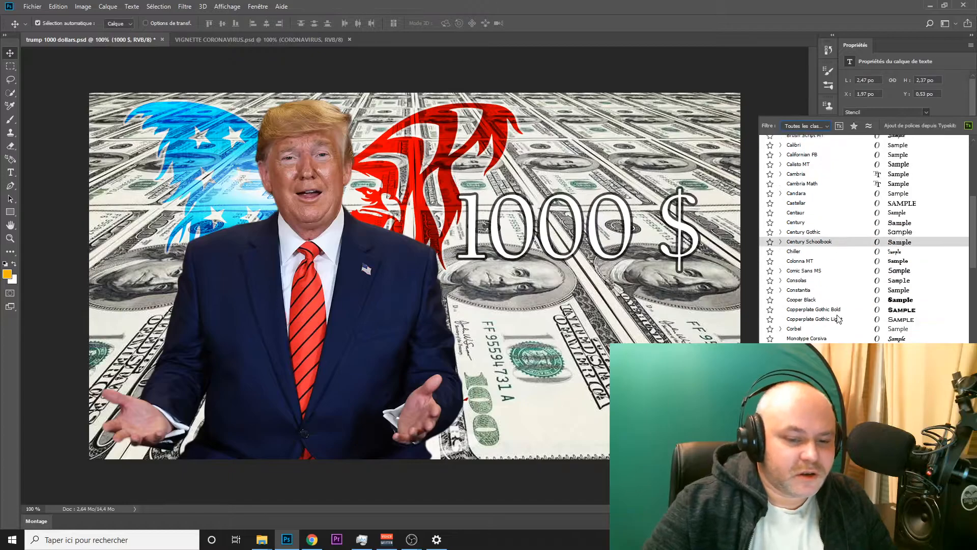
pyautogui.scroll(-2, 839, 319)
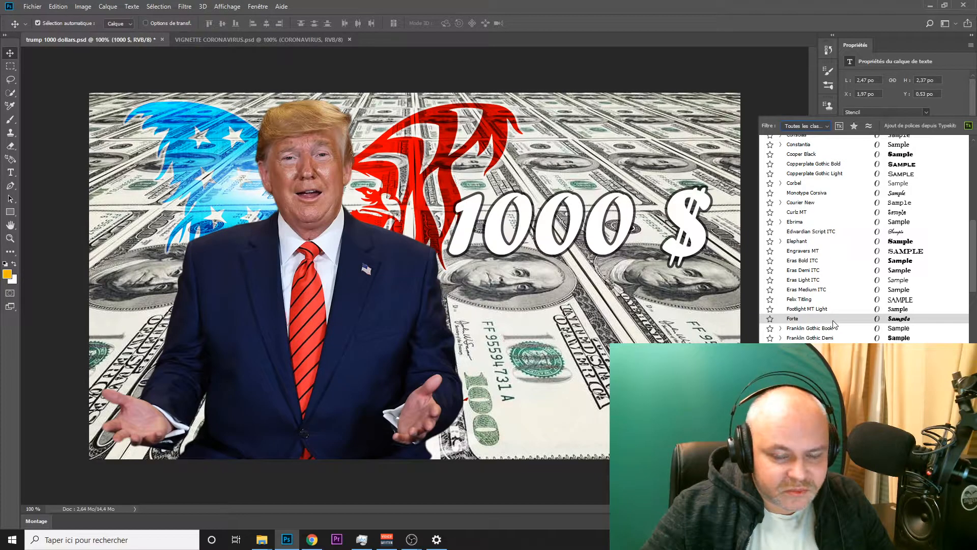
pyautogui.scroll(-3, 833, 328)
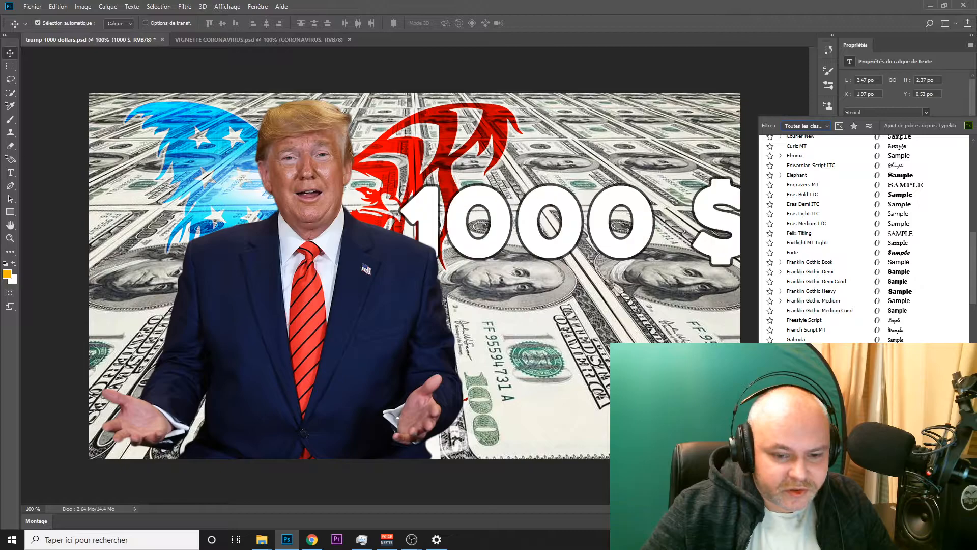
pyautogui.click(825, 491)
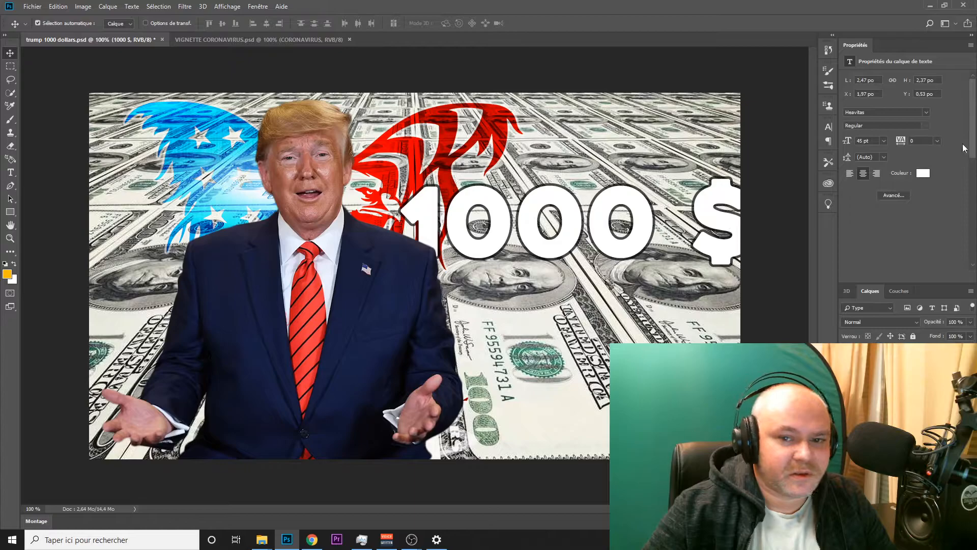
# - Try tighter letter spacing on the "1000 $" text and set its tracking to -50
pyautogui.click(937, 140)
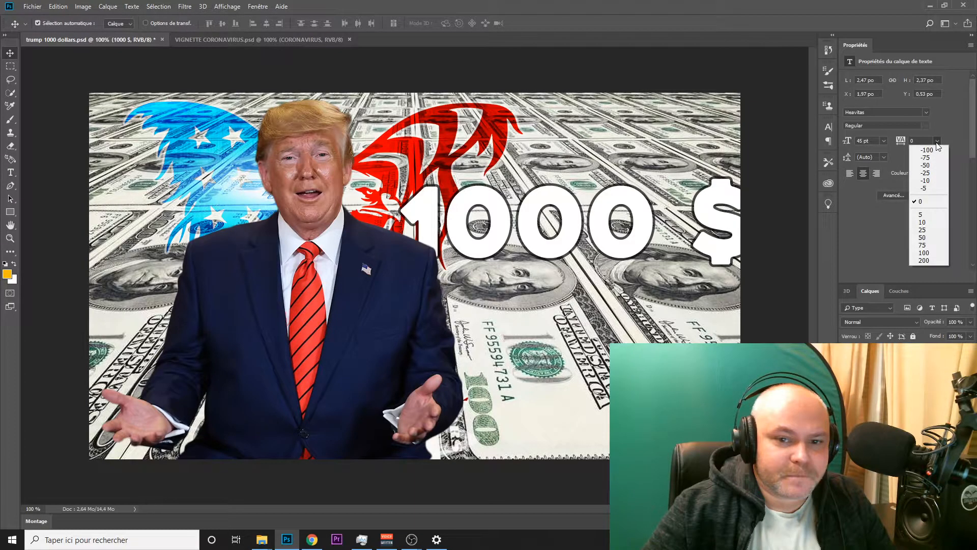
pyautogui.click(924, 189)
pyautogui.click(937, 139)
pyautogui.click(924, 181)
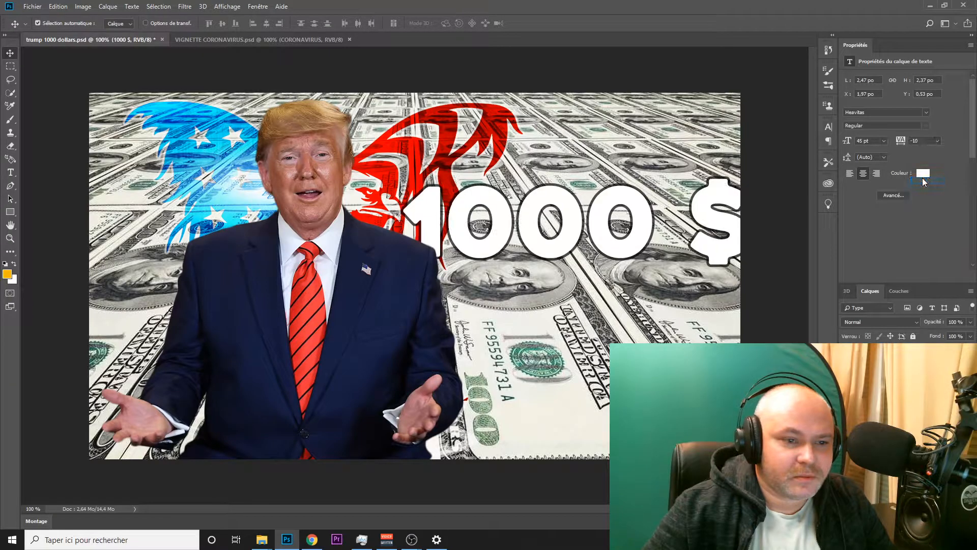
pyautogui.click(936, 141)
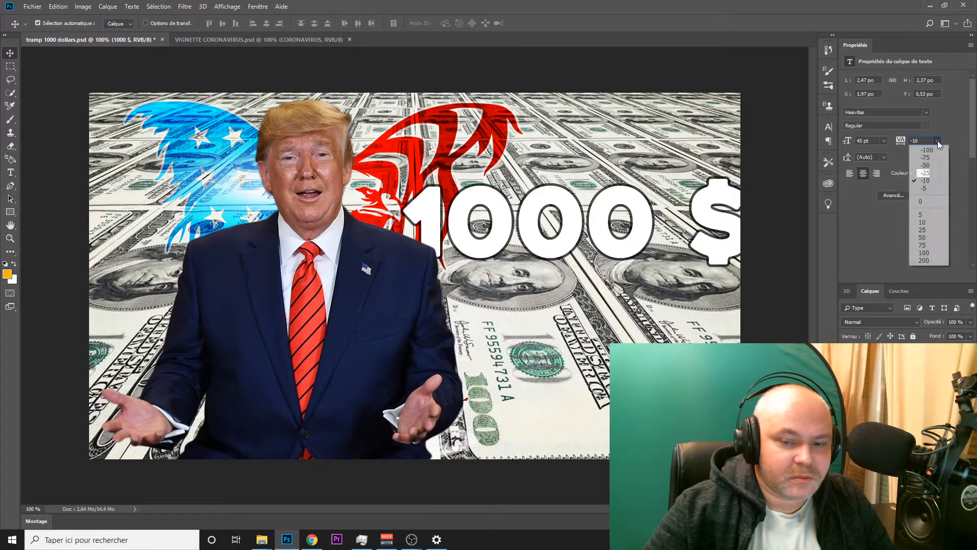
pyautogui.click(926, 165)
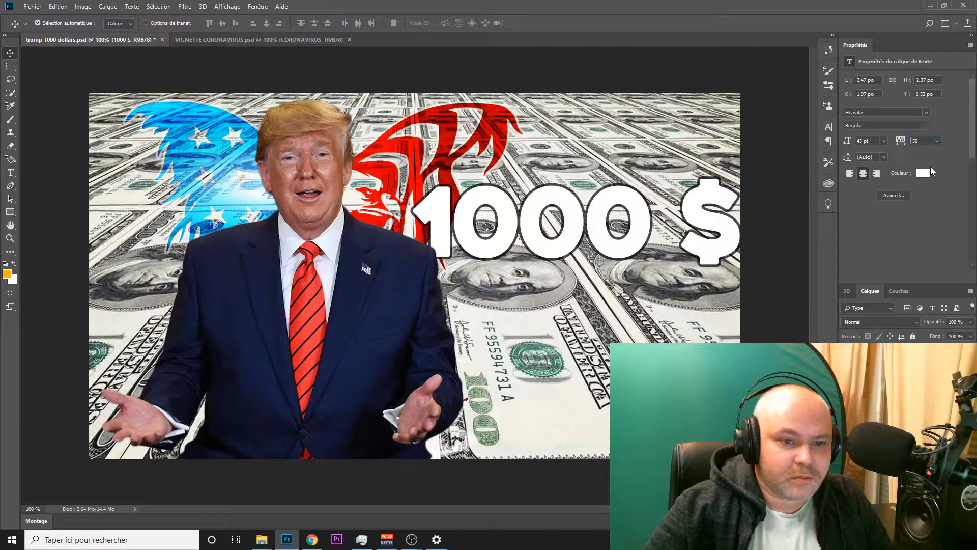
# - Change the font of the "1000 $" text to Broadway
pyautogui.click(925, 112)
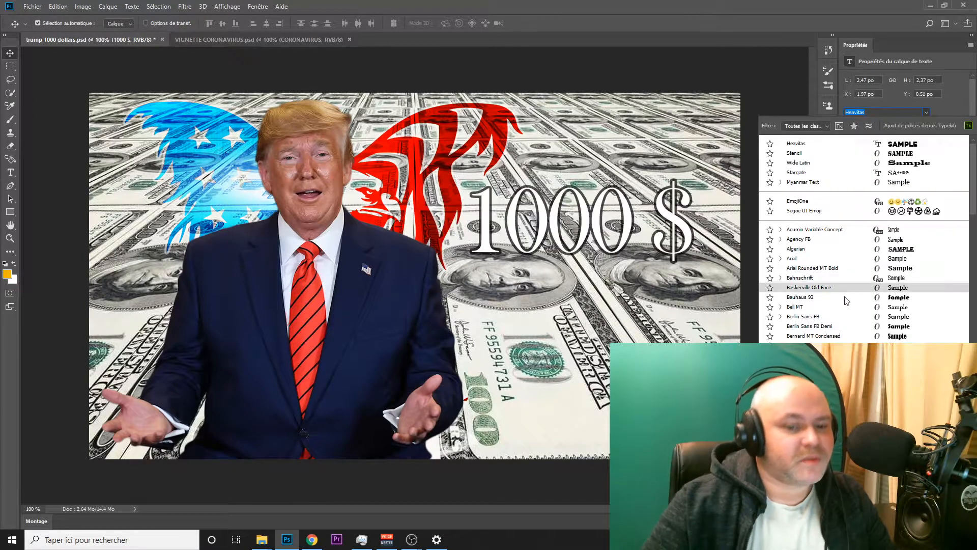
pyautogui.scroll(-1, 845, 285)
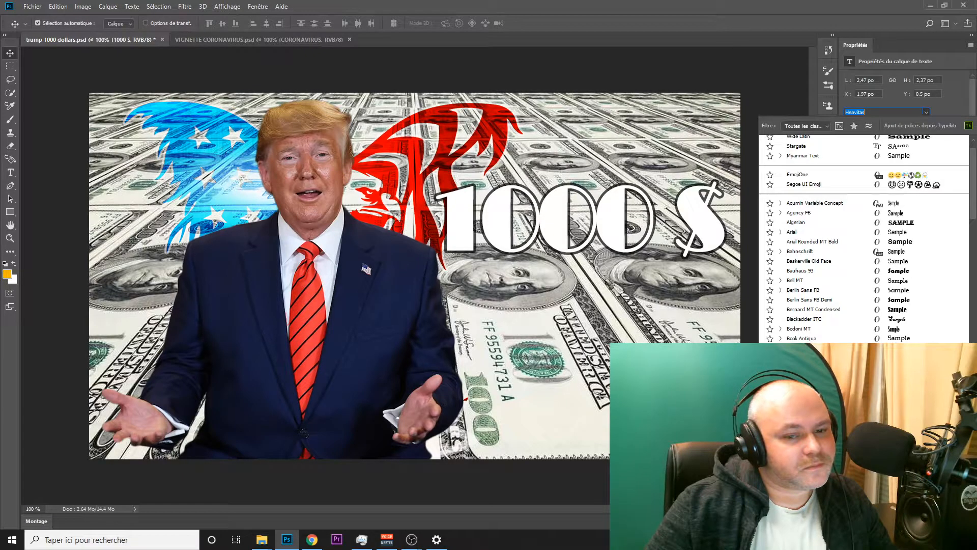
pyautogui.press('Escape')
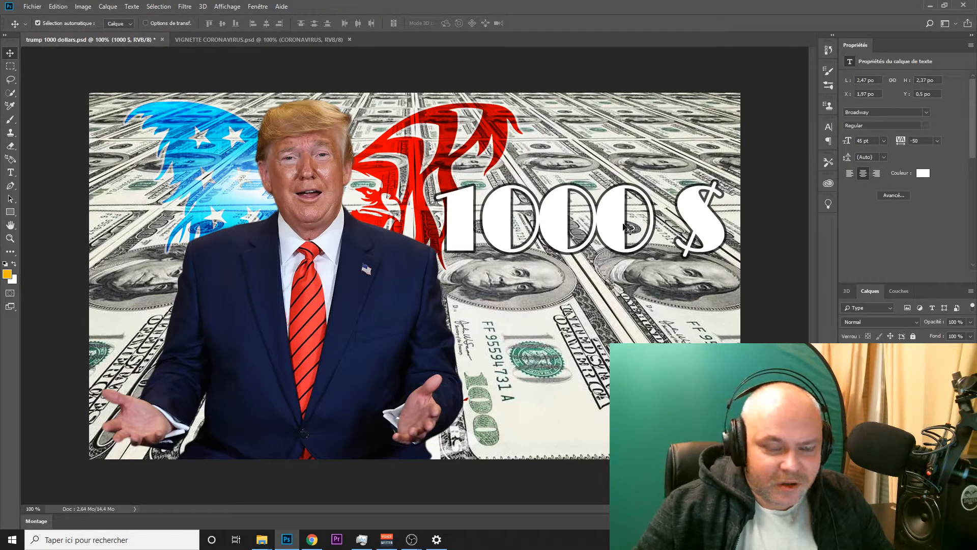
# - Change the outline colour of the "1000 $" text to light blue 56e2ed, sampled from the eagle's wing
pyautogui.rightClick(894, 371)
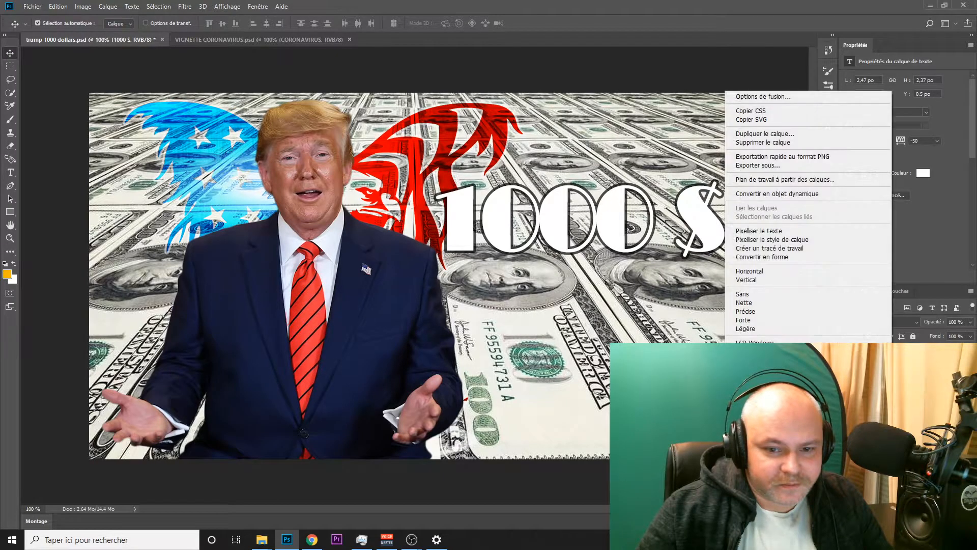
pyautogui.click(781, 96)
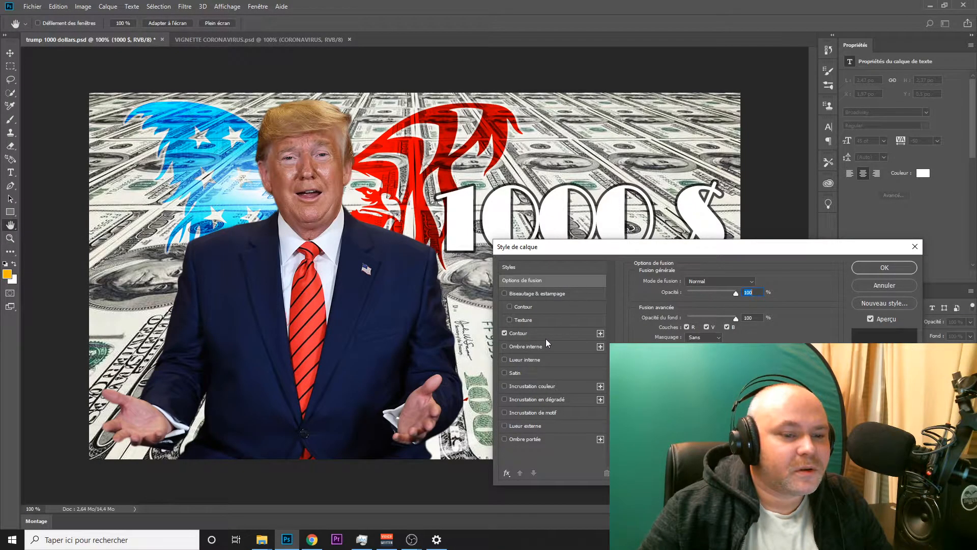
pyautogui.click(523, 334)
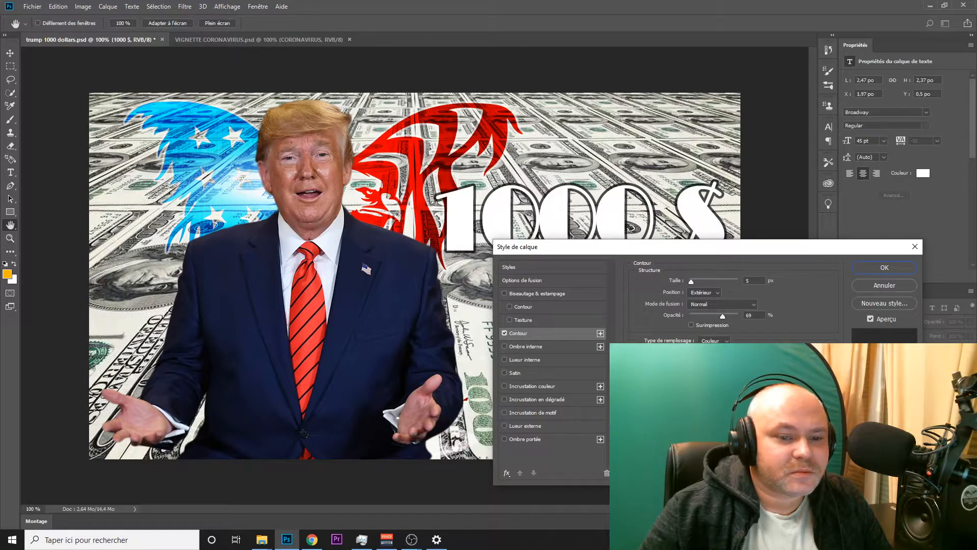
pyautogui.click(671, 353)
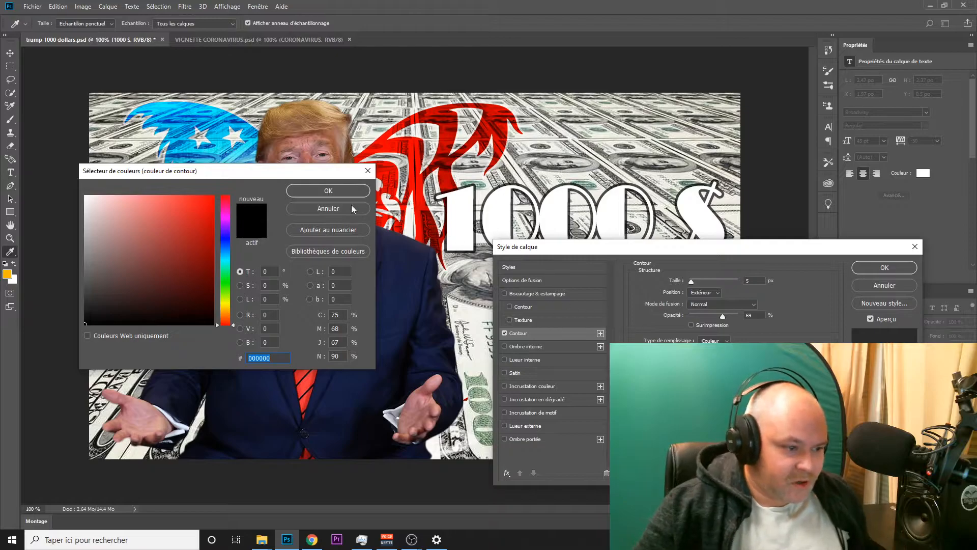
pyautogui.click(236, 151)
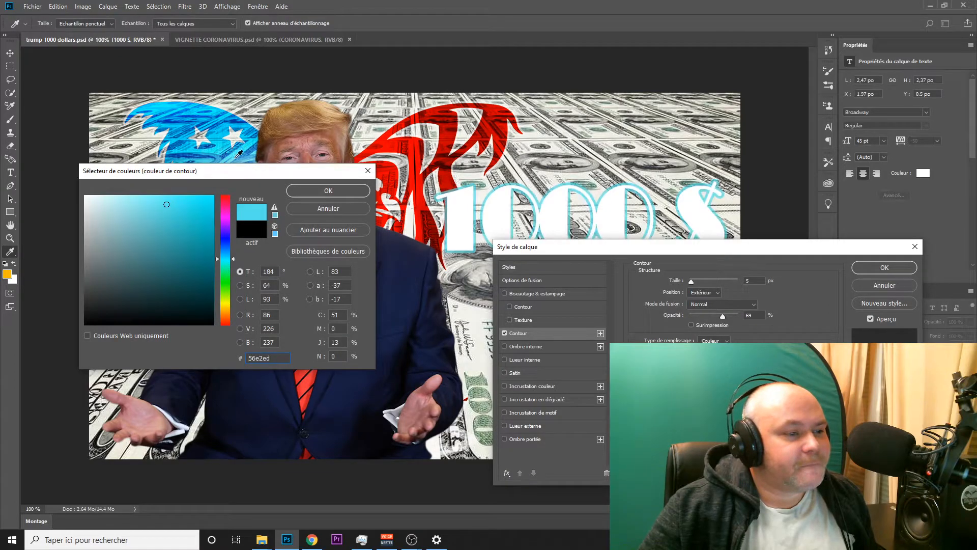
pyautogui.click(310, 191)
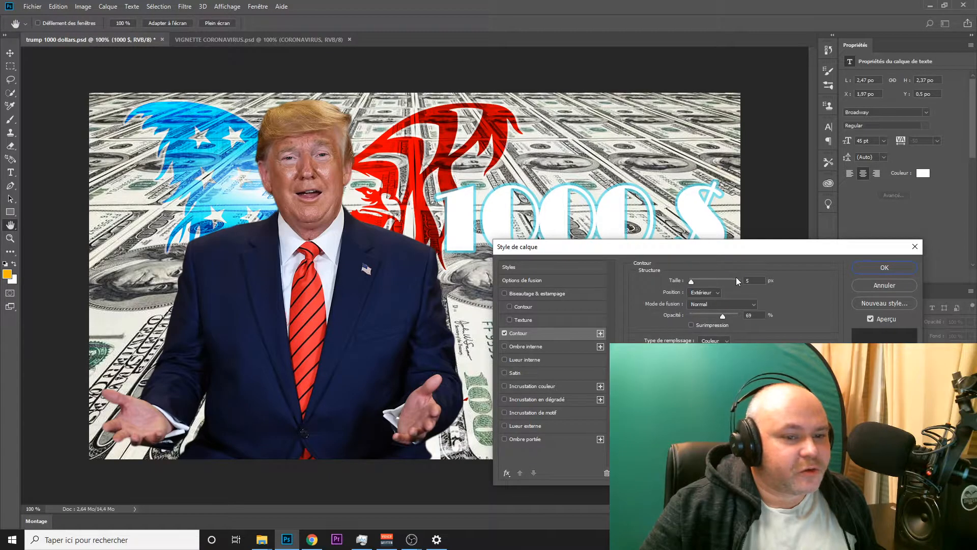
pyautogui.click(868, 268)
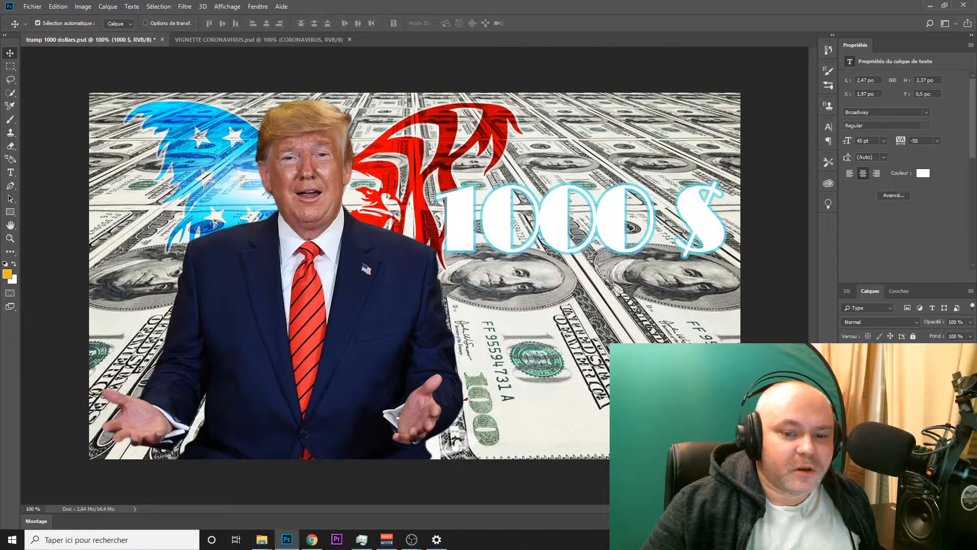
# - Try the eagle's red fd0000 as the fill colour of the "1000 $" text, and set it back to white
pyautogui.click(924, 173)
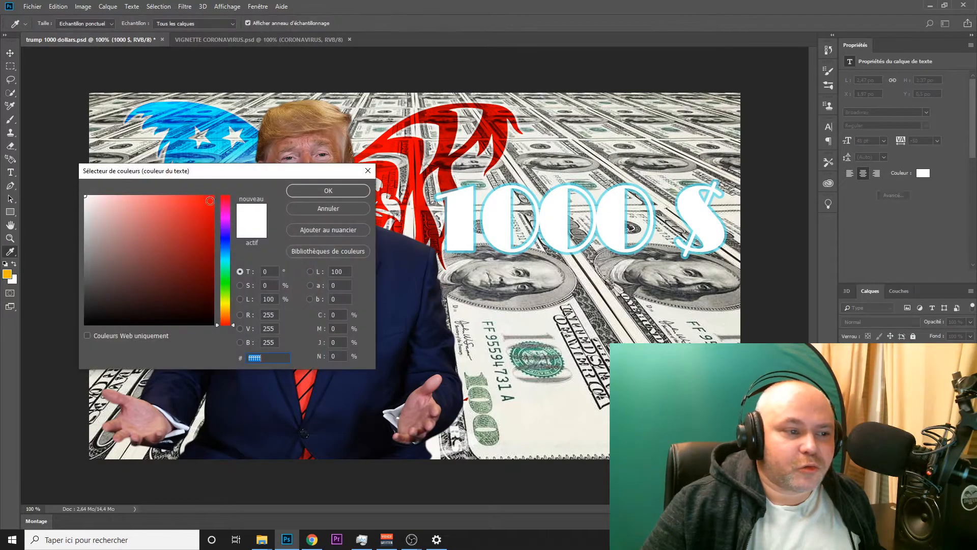
pyautogui.click(390, 142)
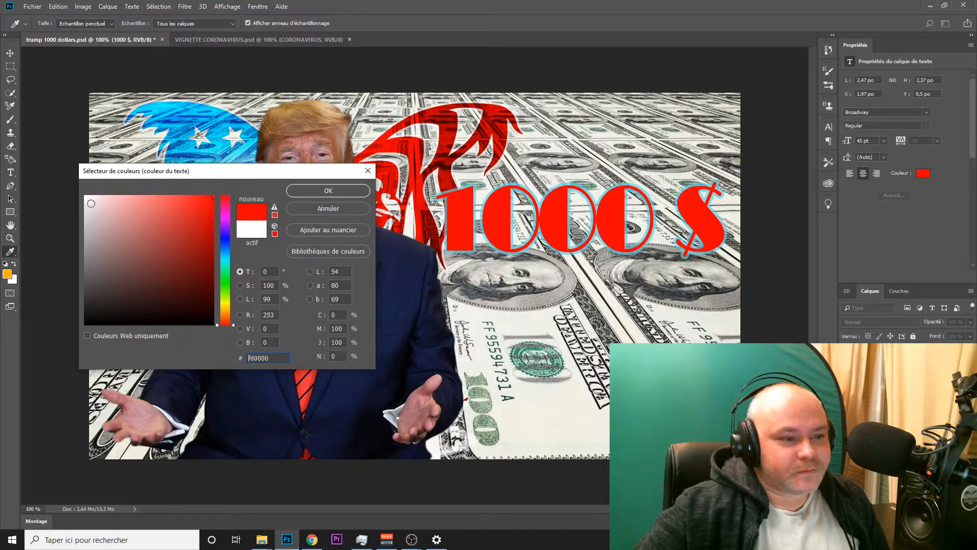
pyautogui.click(86, 196)
pyautogui.click(329, 189)
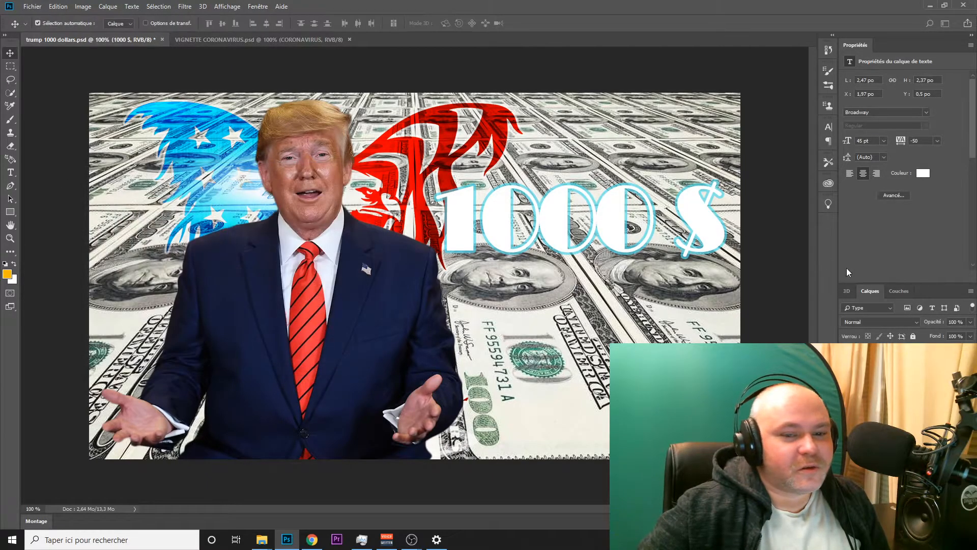
# - Try several colours sampled from the banknotes for the "1000 $" outline and set it to the seal's green 5e9e86
pyautogui.rightClick(881, 357)
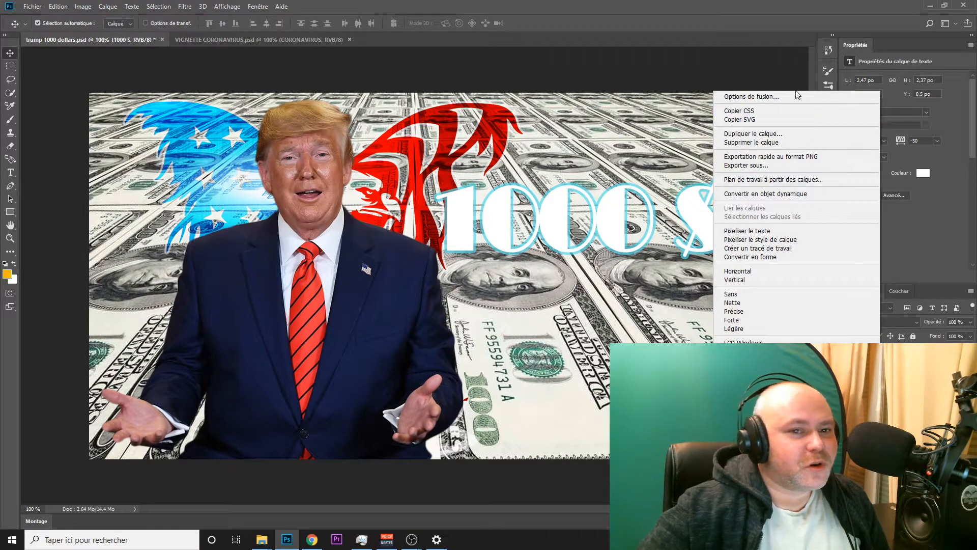
pyautogui.click(779, 97)
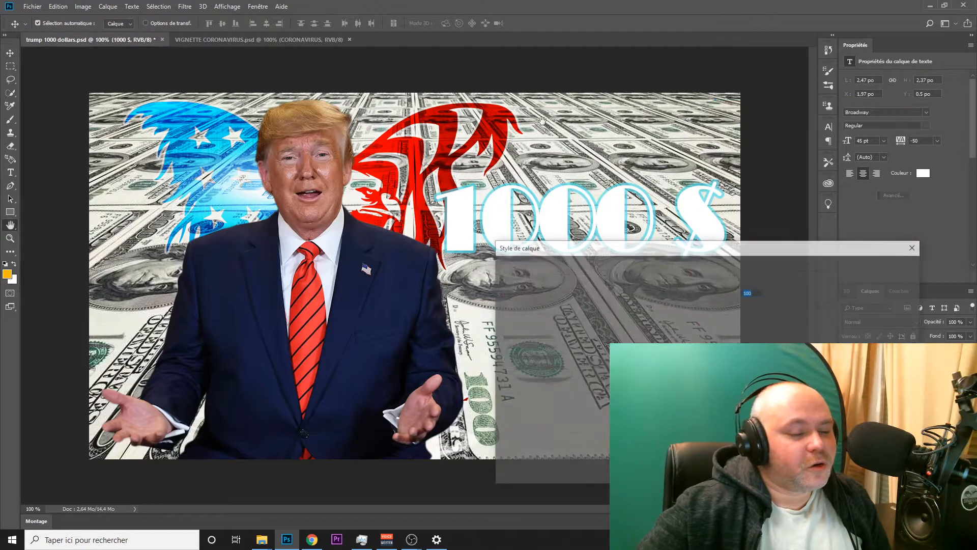
pyautogui.moveTo(728, 251); pyautogui.dragTo(373, 205)
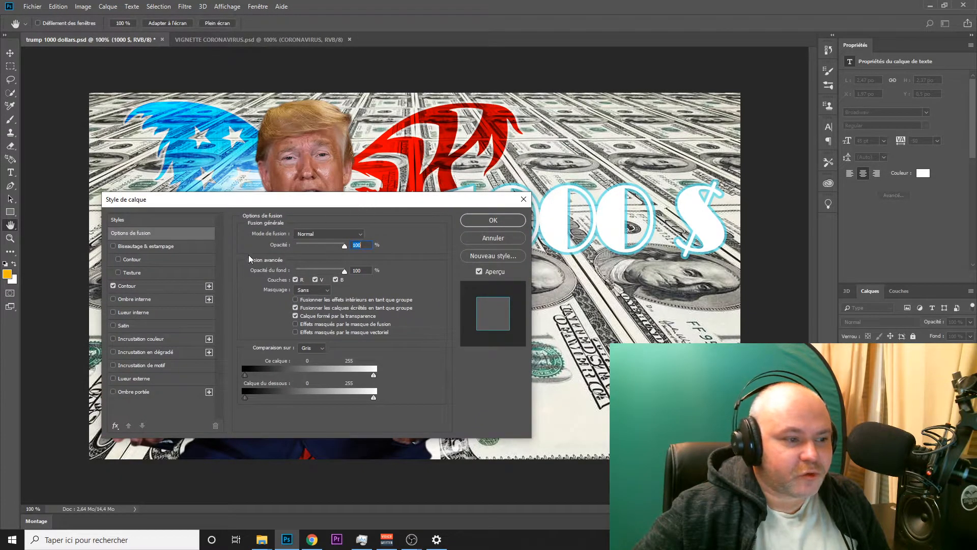
pyautogui.click(132, 286)
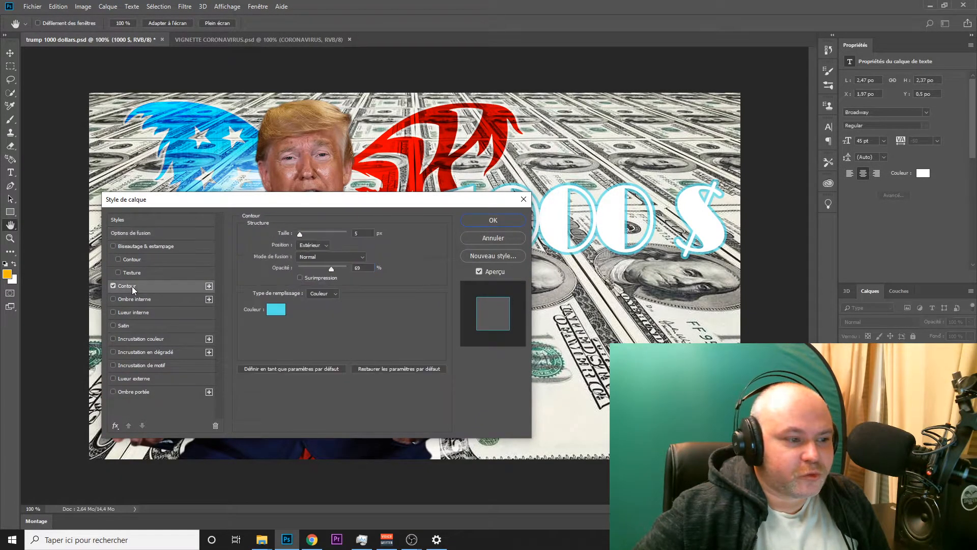
pyautogui.click(275, 310)
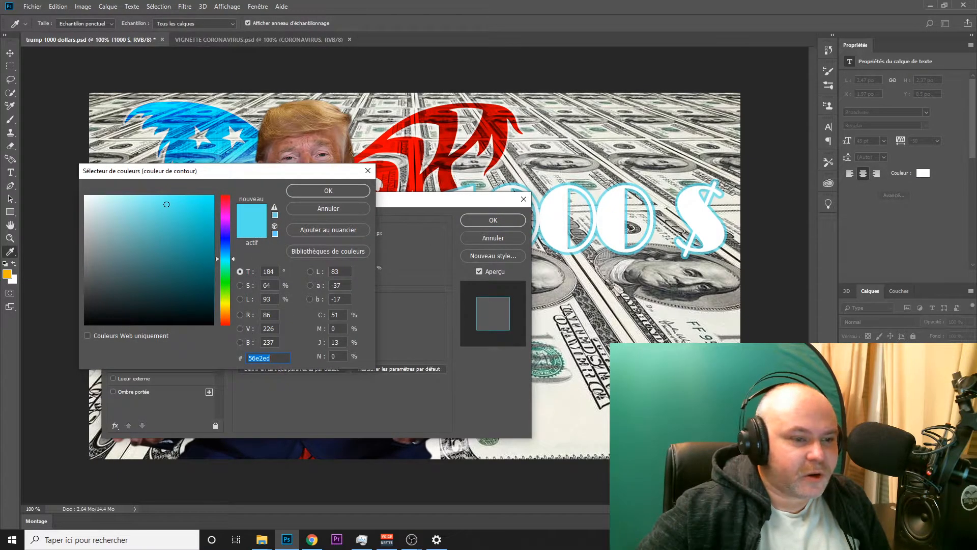
pyautogui.click(548, 360)
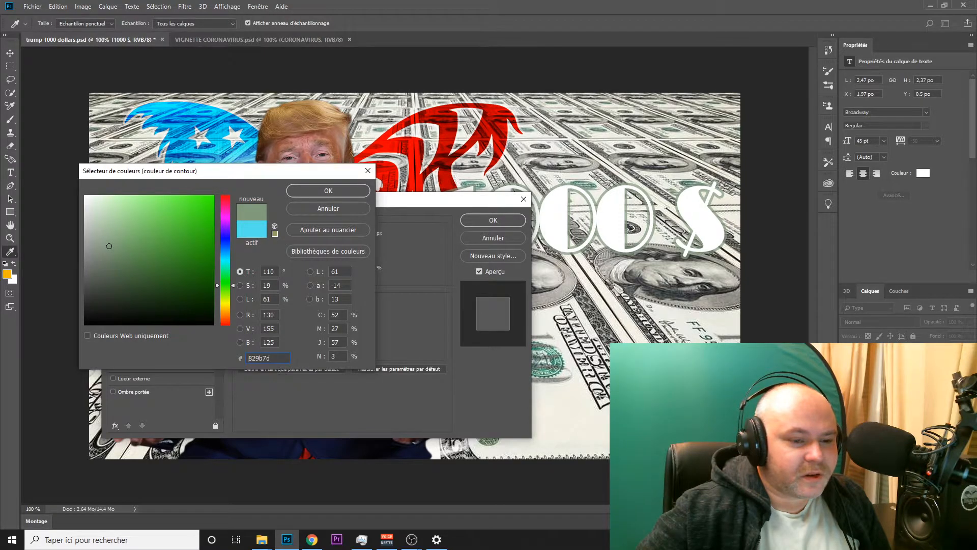
pyautogui.click(554, 361)
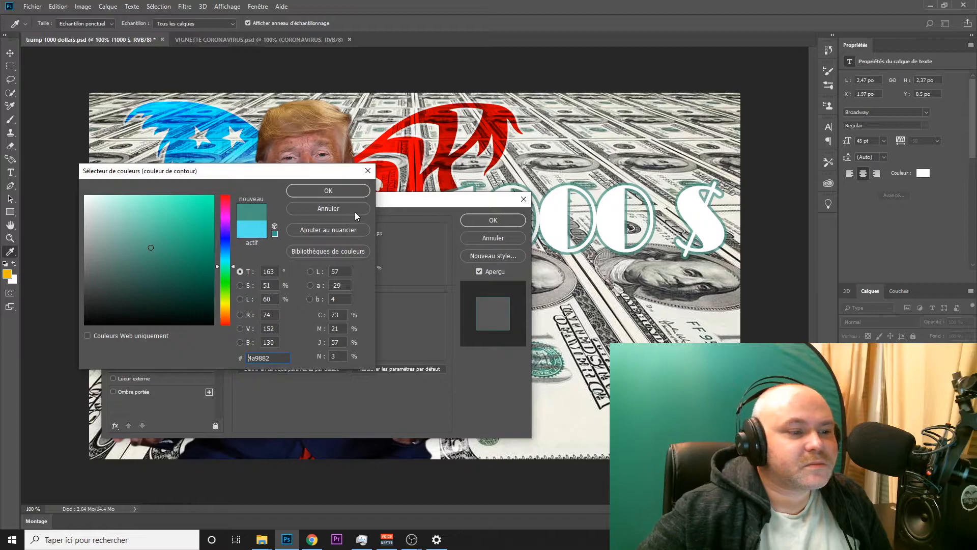
pyautogui.click(258, 222)
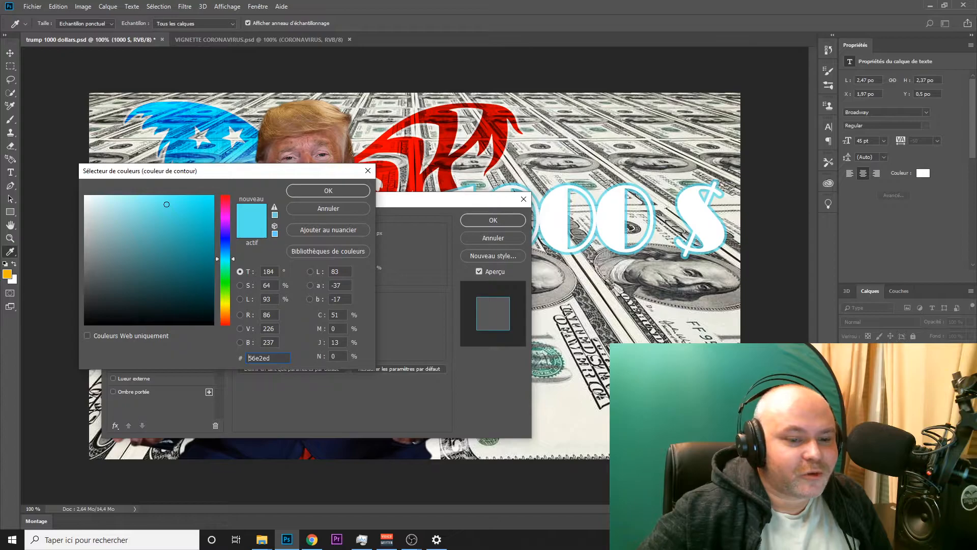
pyautogui.click(661, 391)
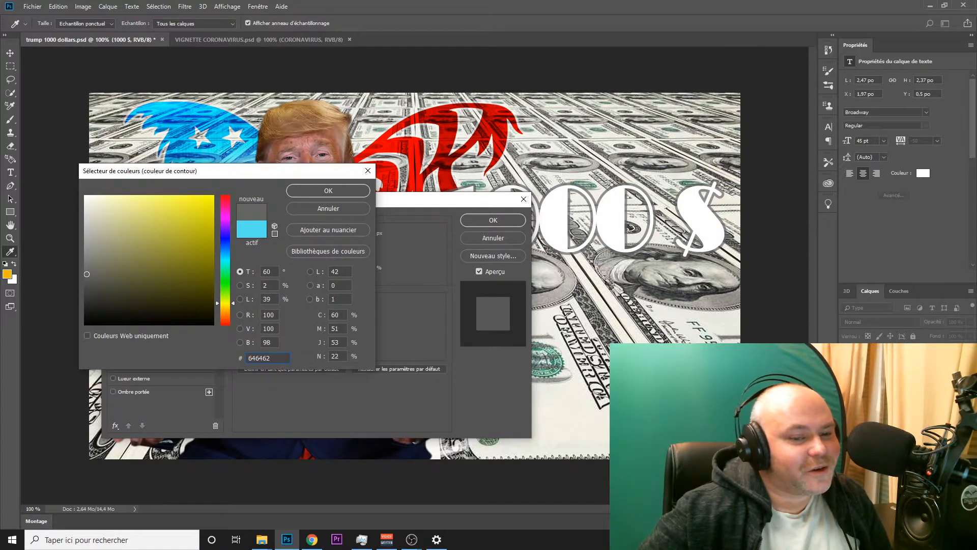
pyautogui.click(672, 391)
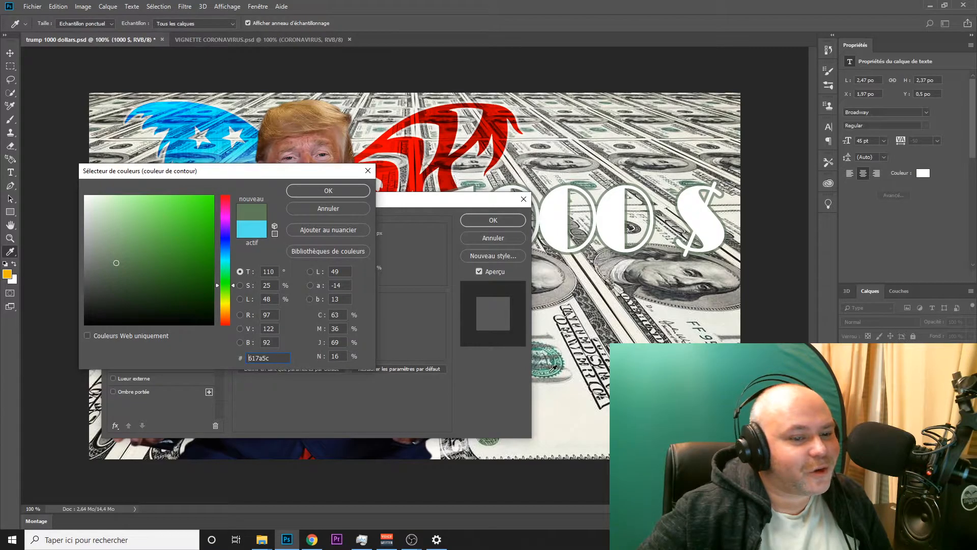
pyautogui.click(556, 356)
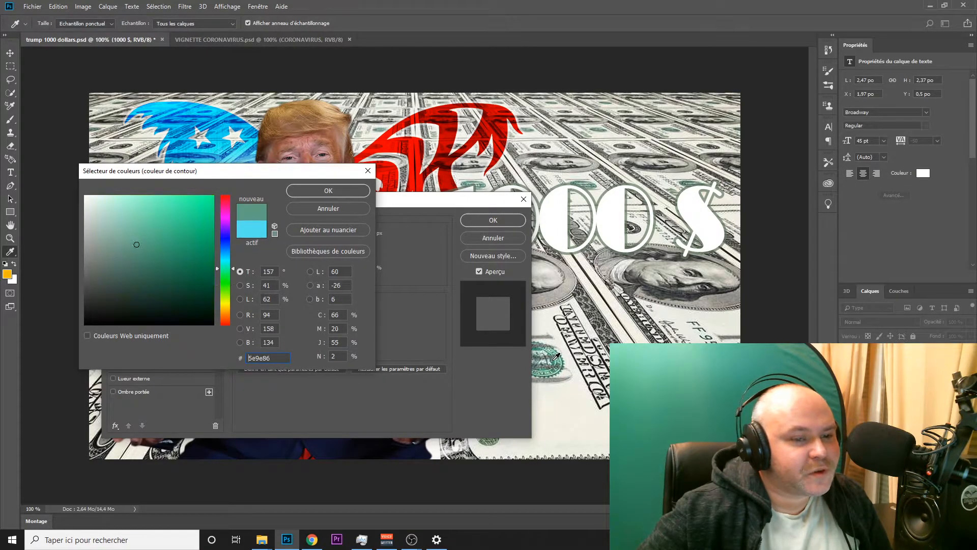
pyautogui.click(332, 189)
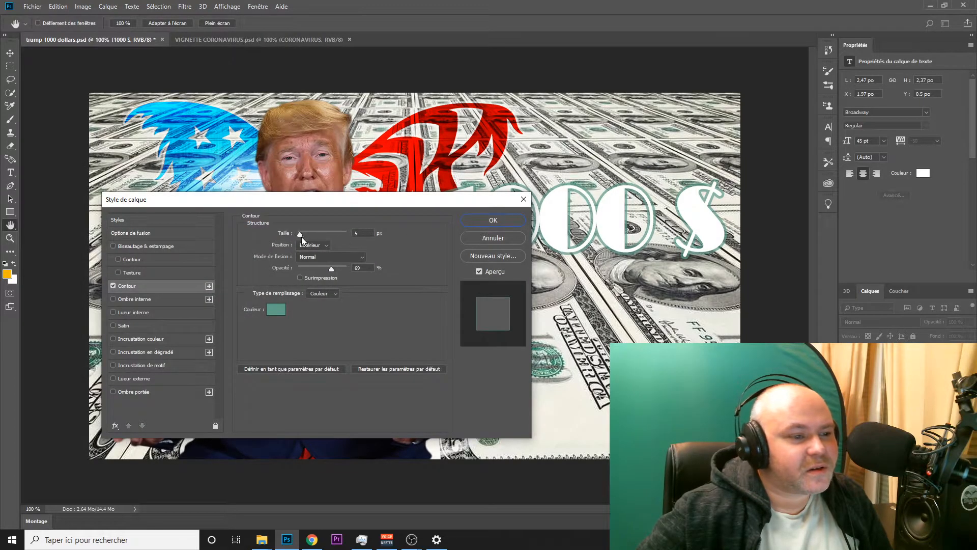
# - Set the "1000 $" outline's size to 7 px and its opacity to 72%, and apply the layer style
pyautogui.moveTo(300, 235); pyautogui.dragTo(302, 235)
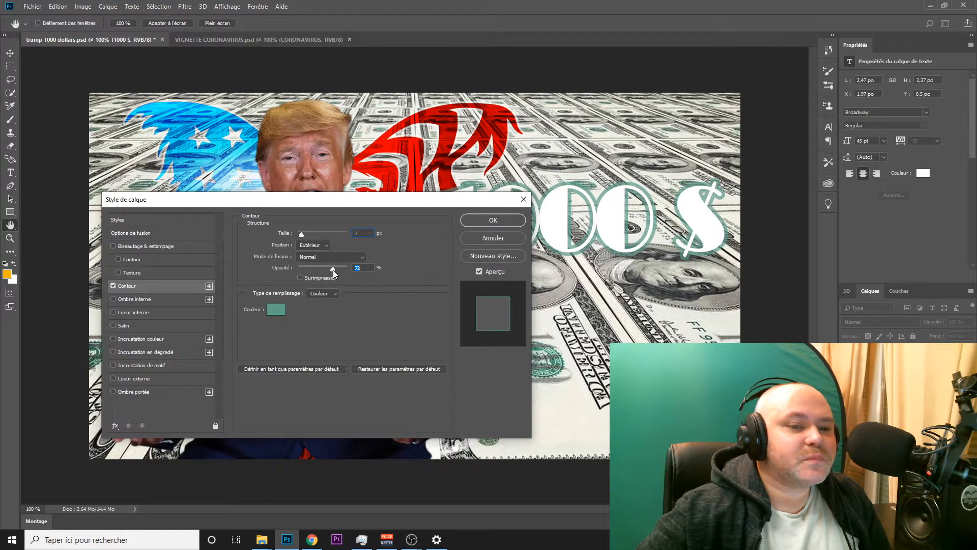
pyautogui.click(493, 222)
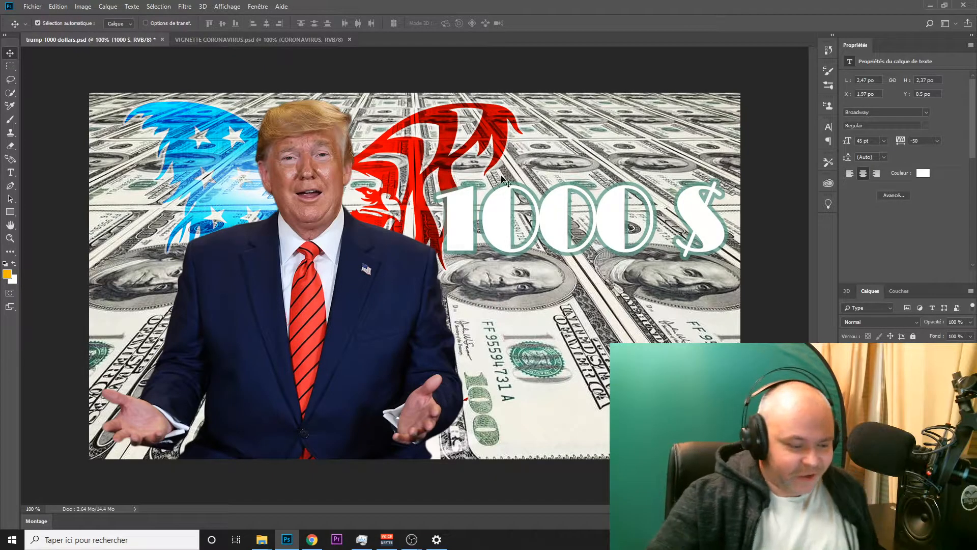
# - Move the "1000 $" text slightly lower, to about X 2,02 po and Y 0,76 po, and check the thumbnail at reduced size
pyautogui.scroll(-5, 452, 211)
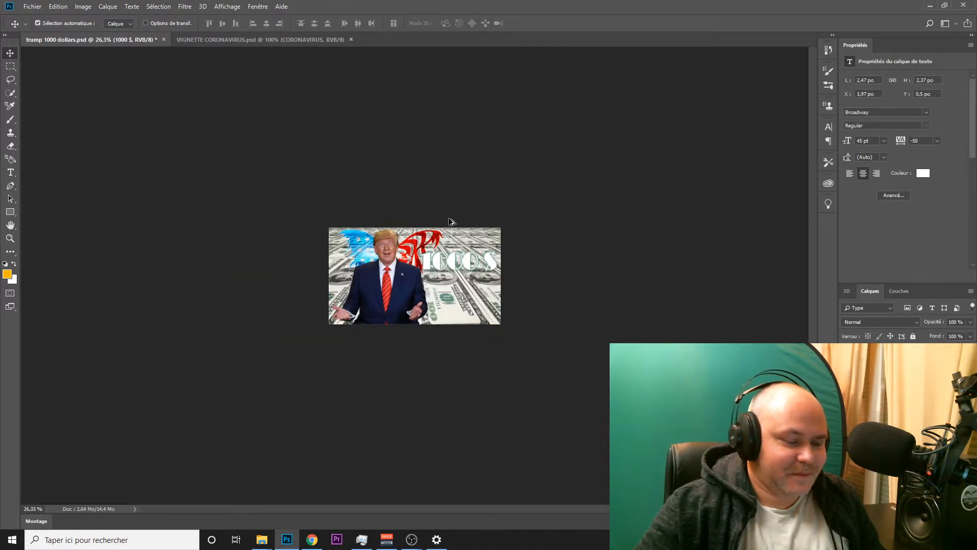
pyautogui.scroll(1, 459, 269)
pyautogui.scroll(3, 459, 267)
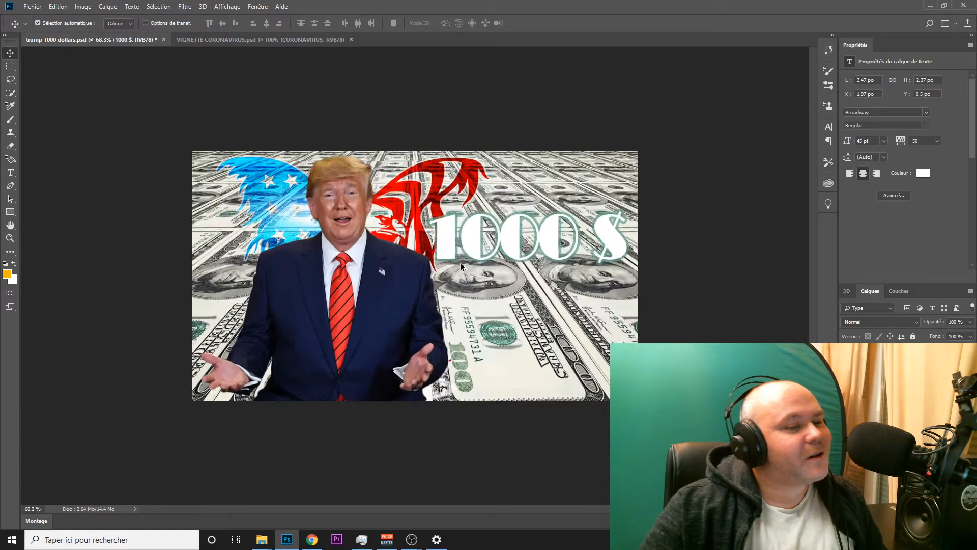
pyautogui.moveTo(502, 225); pyautogui.dragTo(510, 260)
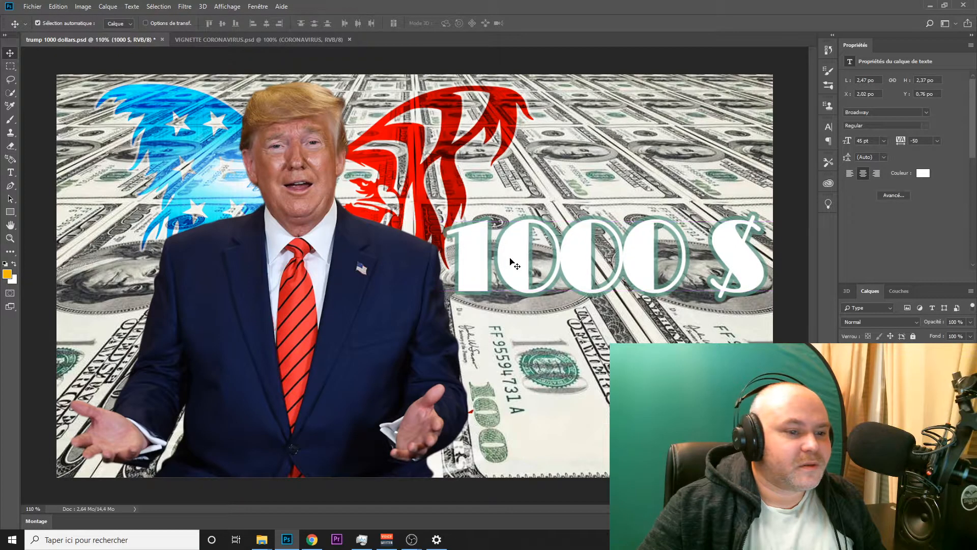
pyautogui.scroll(-2, 523, 189)
pyautogui.scroll(-3, 523, 189)
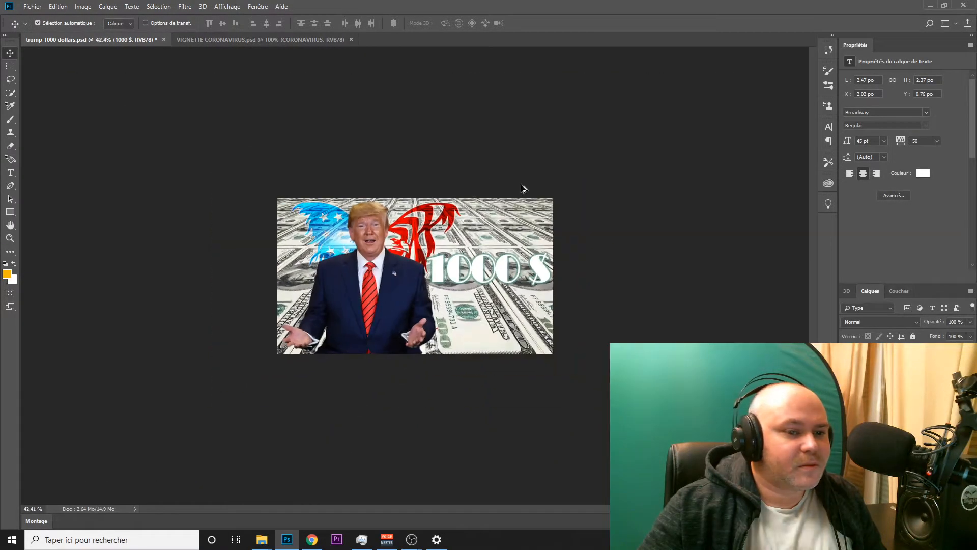
pyautogui.scroll(4, 478, 244)
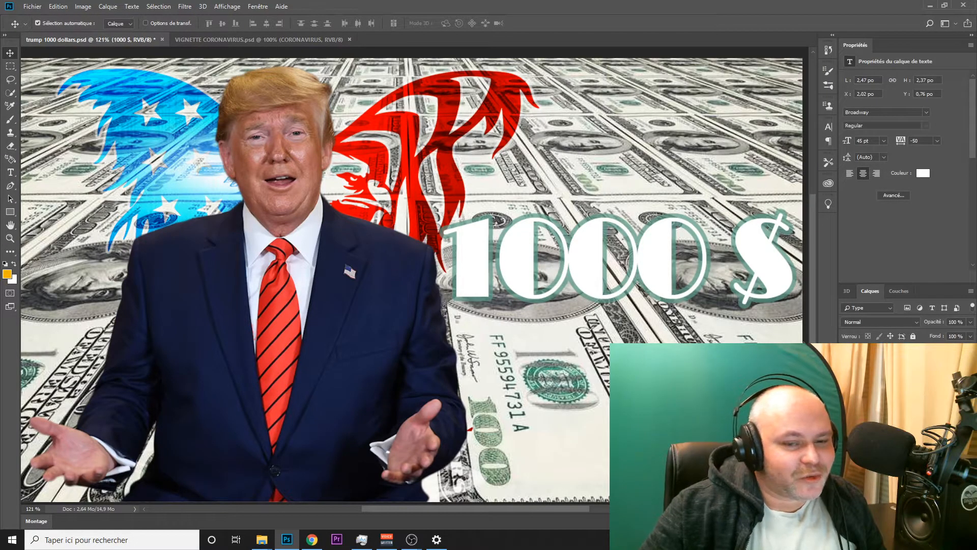
# - Set the outline colour of the "1000 $" text to dark grey 272823, sampled from the banknote print
pyautogui.rightClick(887, 362)
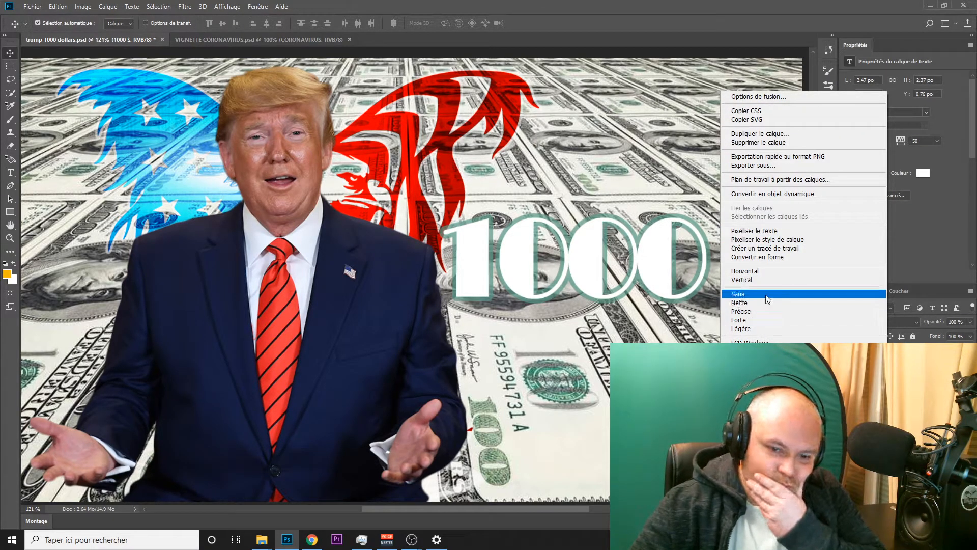
pyautogui.click(775, 99)
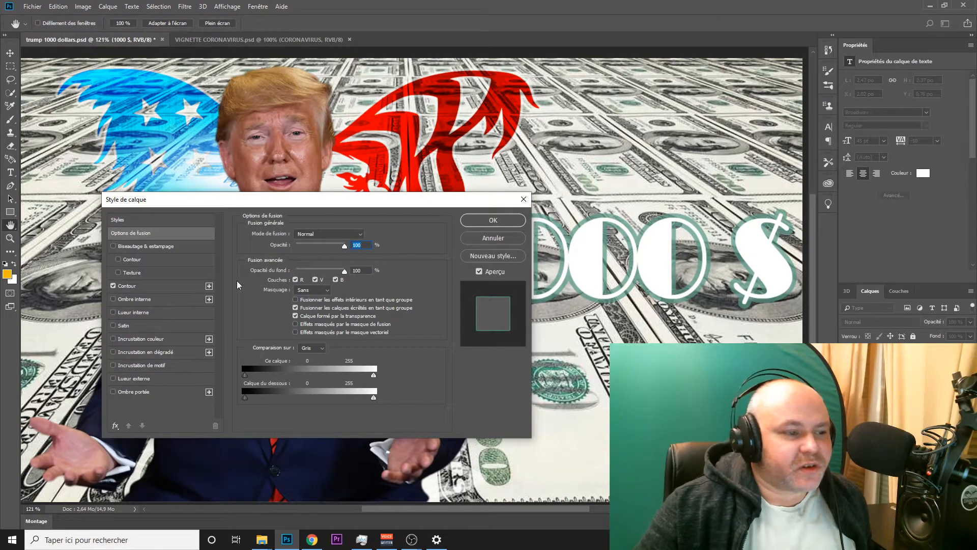
pyautogui.click(135, 288)
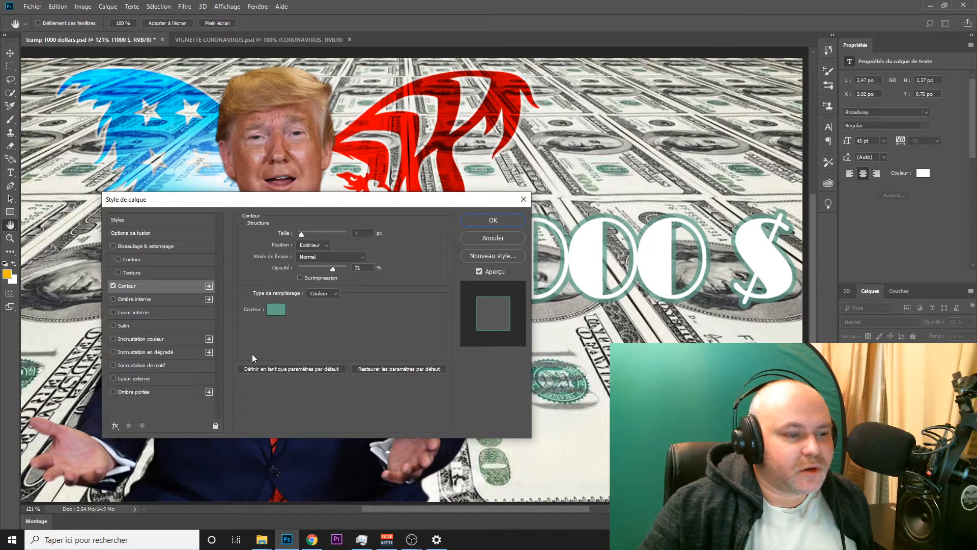
pyautogui.click(282, 311)
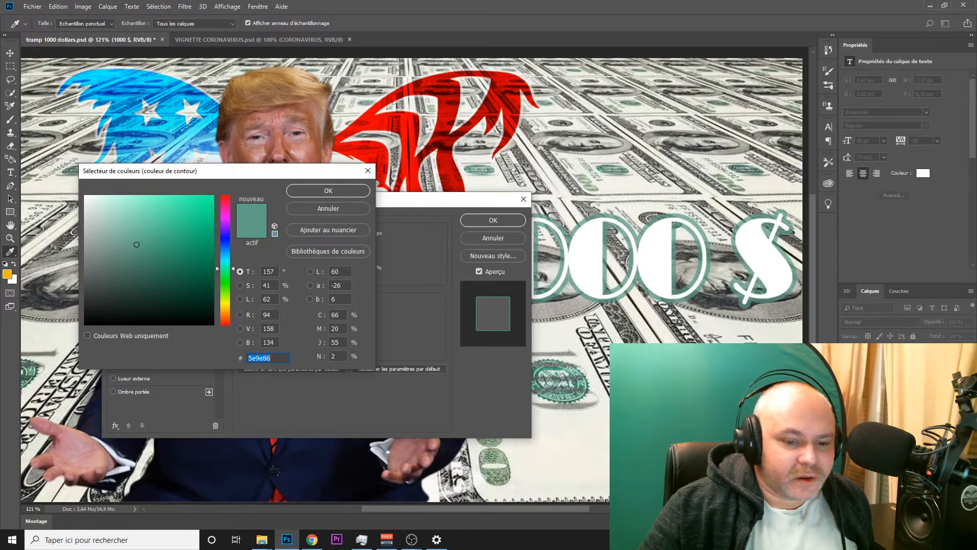
pyautogui.click(597, 326)
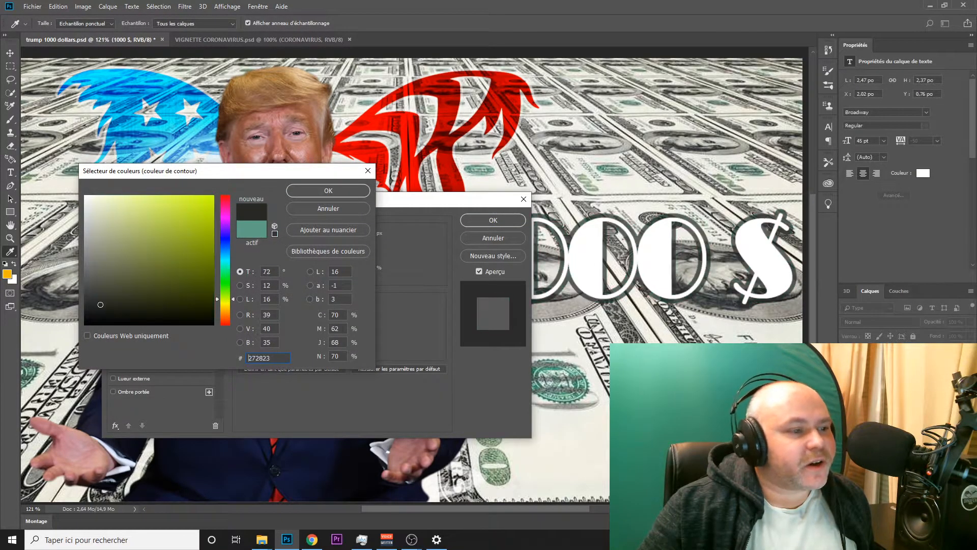
pyautogui.click(331, 190)
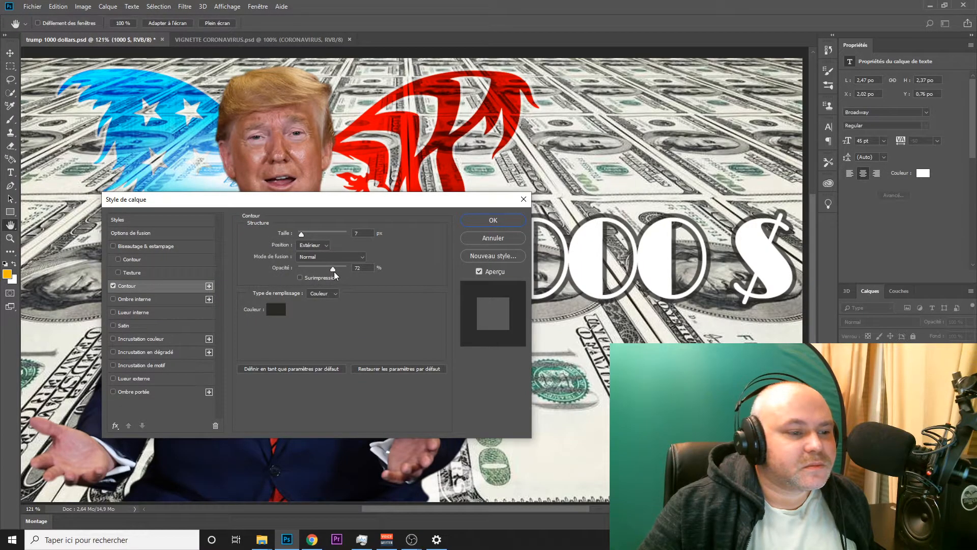
# - Apply the outline style to the "1000 $" text and check the thumbnail's legibility at reduced and full size
pyautogui.click(494, 221)
pyautogui.scroll(-5, 559, 249)
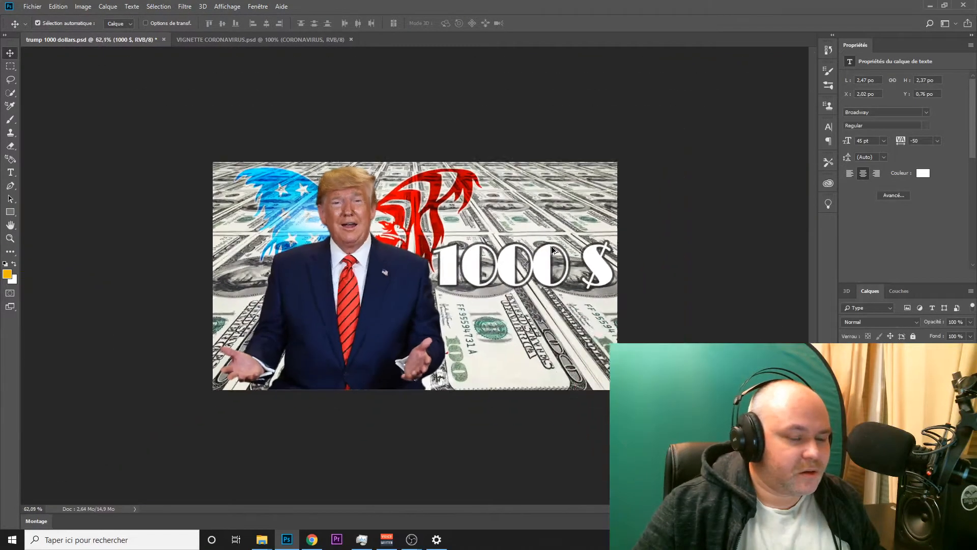
pyautogui.scroll(-2, 483, 256)
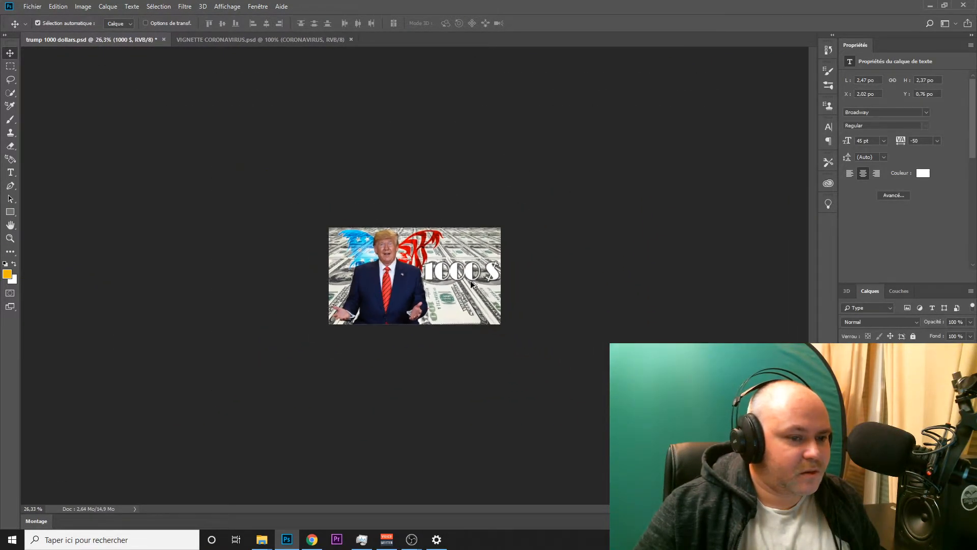
pyautogui.scroll(7, 462, 294)
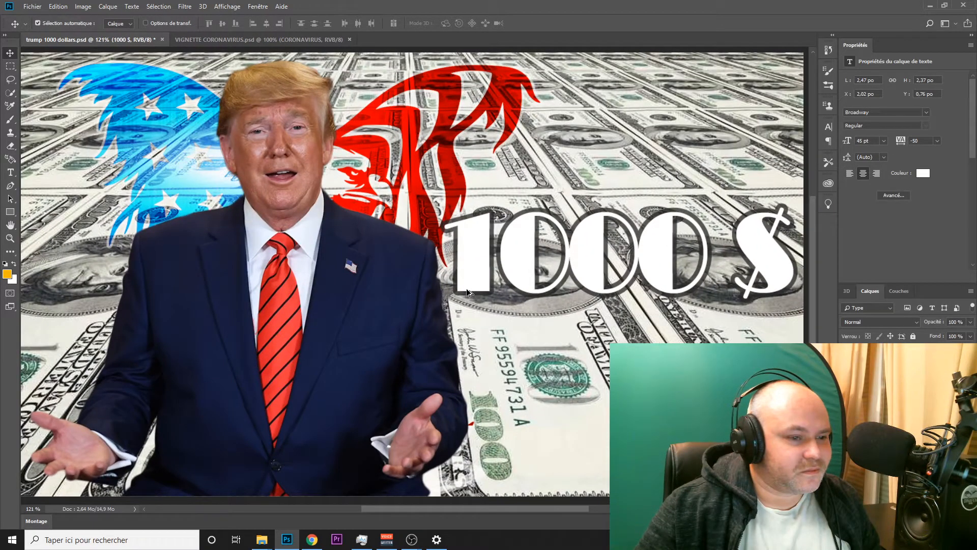
pyautogui.scroll(-4, 466, 288)
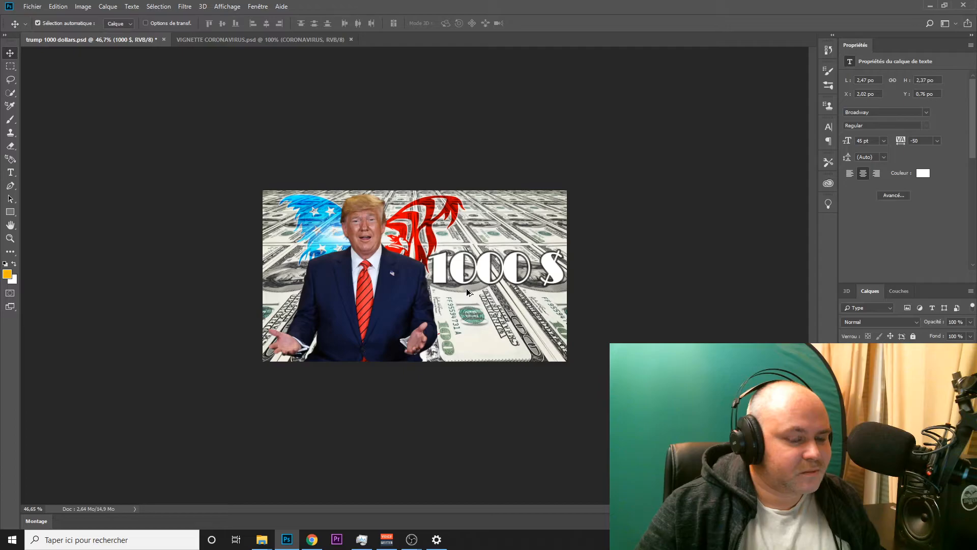
pyautogui.hotkey('ctrl', '1')
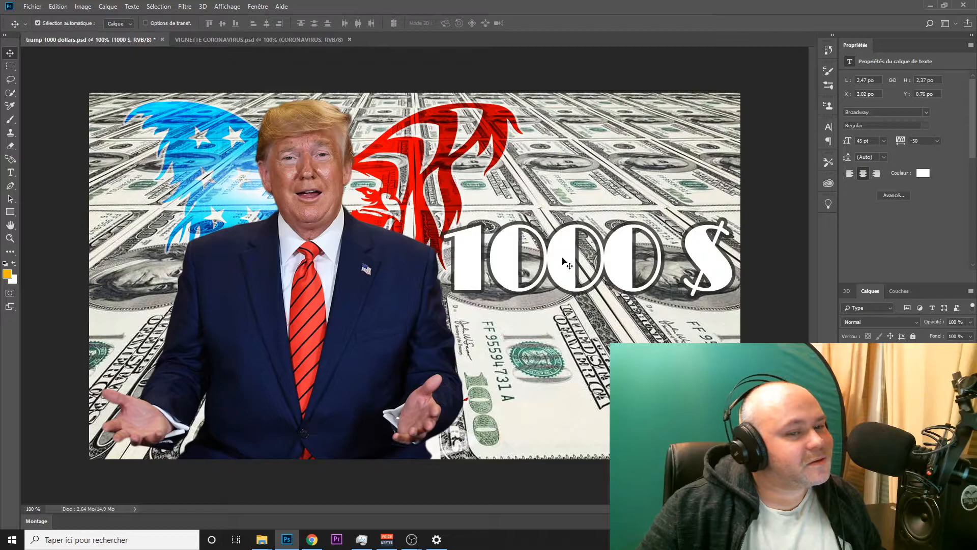
# - Try the off-white f3f3eb, sampled from the banknote paper, as the fill colour of the "1000 $" text
pyautogui.click(922, 173)
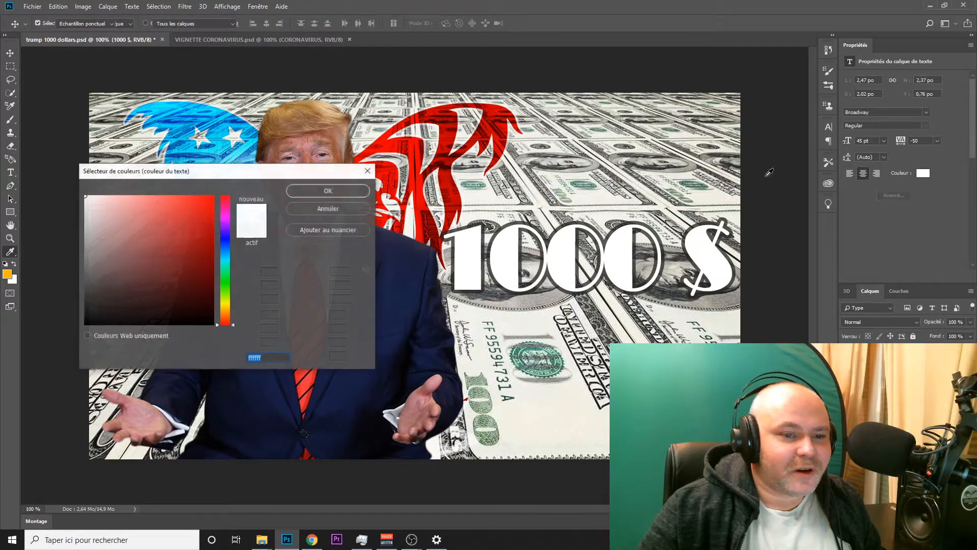
pyautogui.click(588, 193)
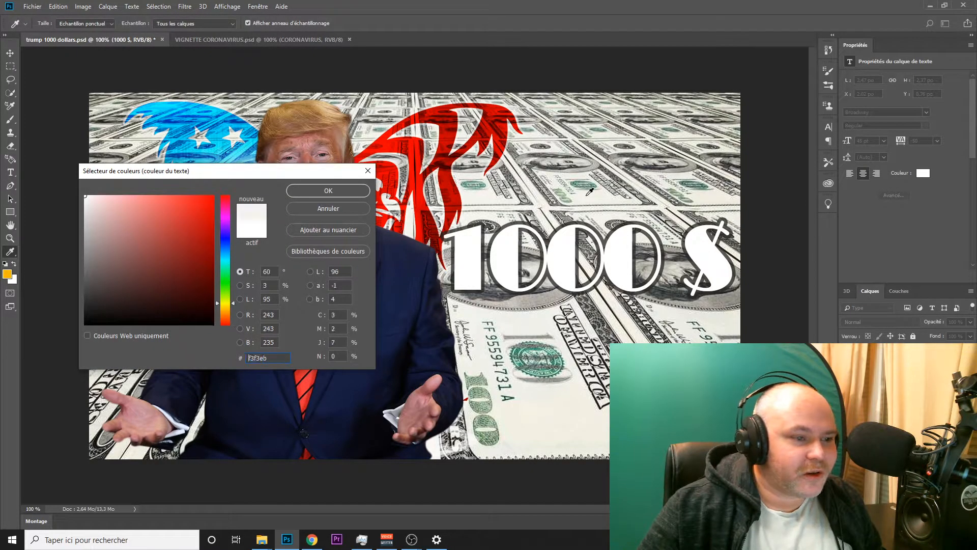
pyautogui.click(329, 189)
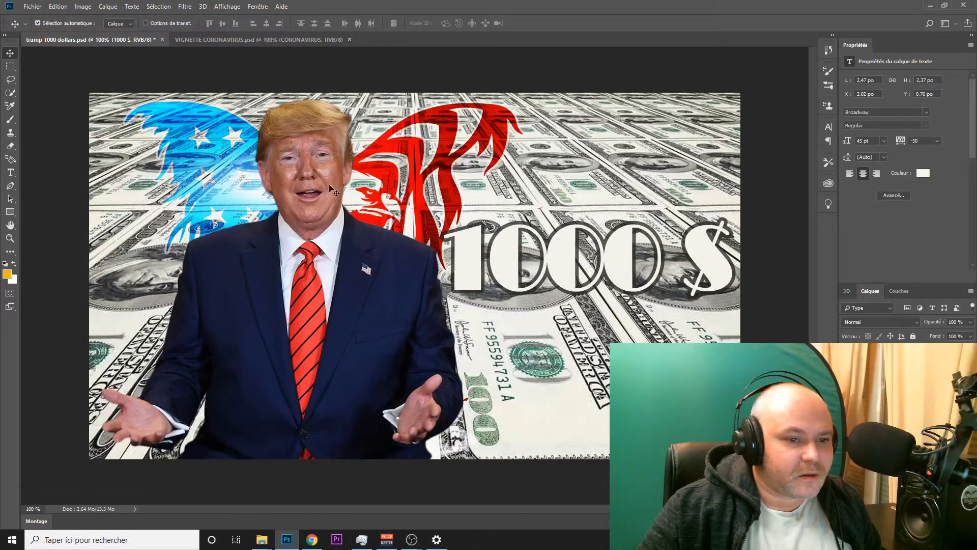
# - Try the green 348363, sampled from the banknote seal, as the "1000 $" fill colour and check the thumbnail at reduced size
pyautogui.click(922, 173)
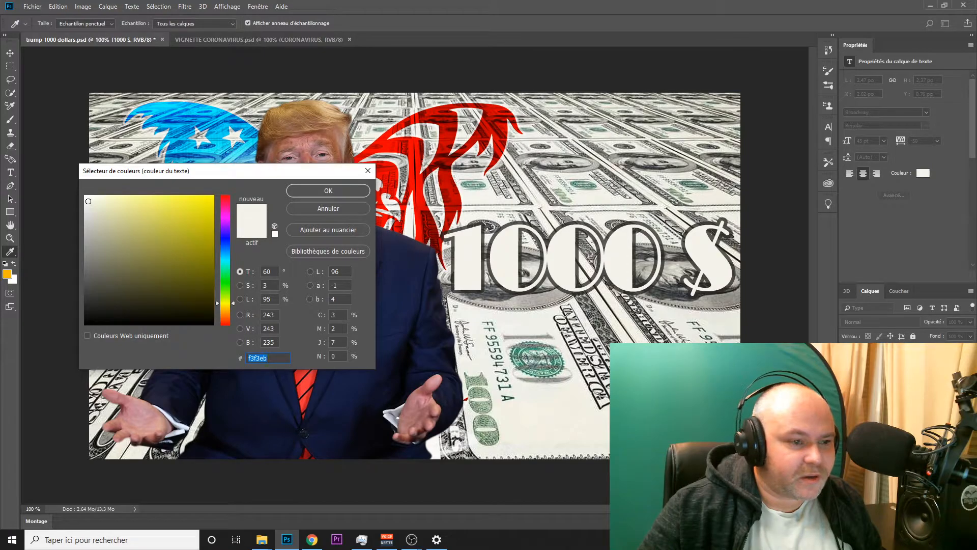
pyautogui.write('75886c')
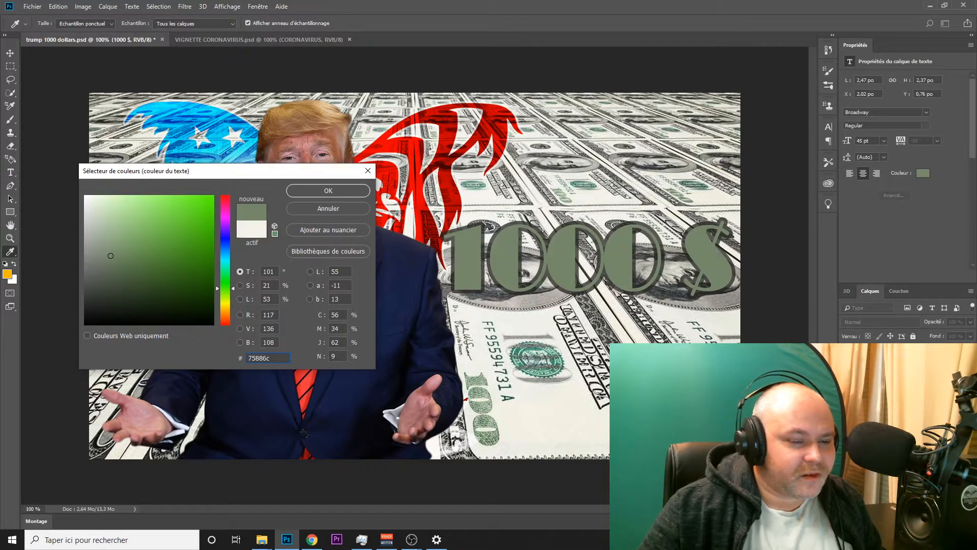
pyautogui.click(518, 350)
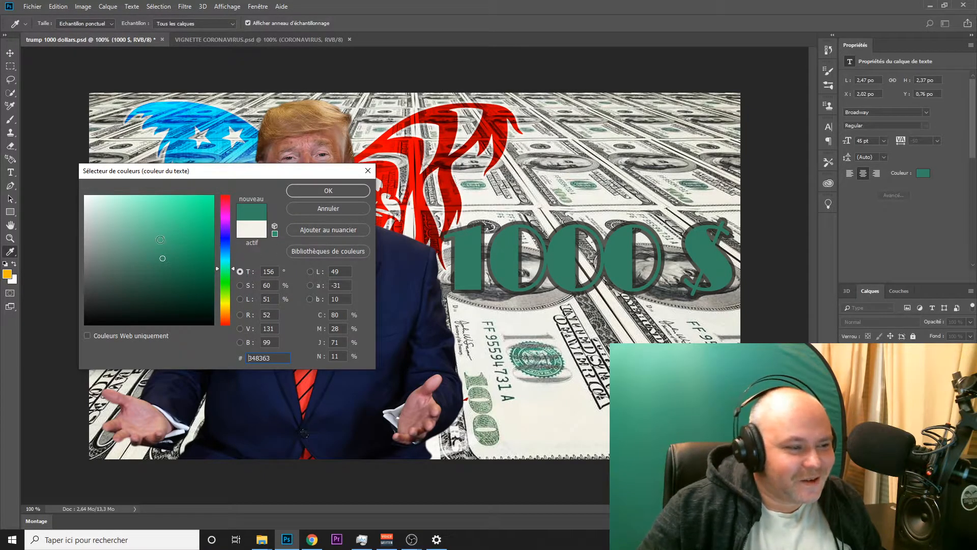
pyautogui.click(313, 191)
pyautogui.scroll(-8, 489, 236)
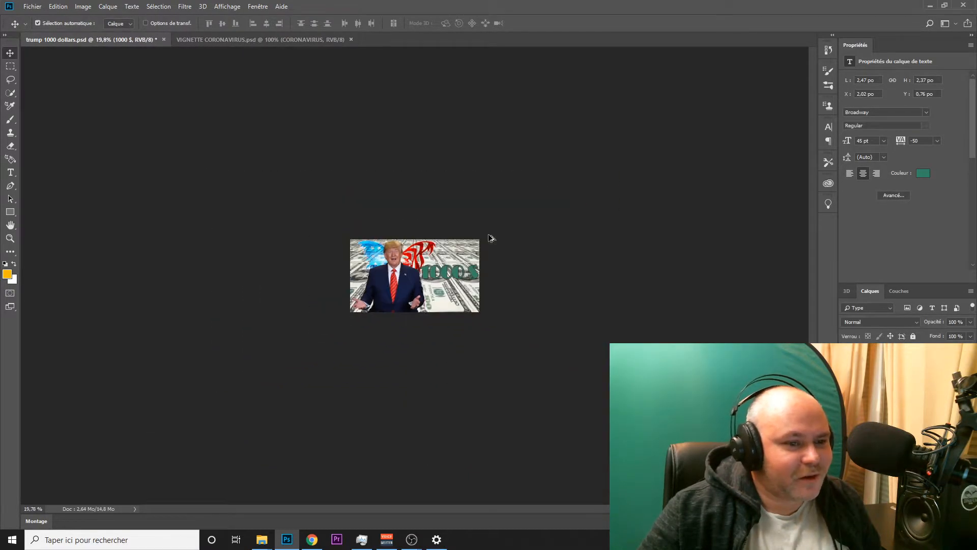
pyautogui.scroll(8, 460, 262)
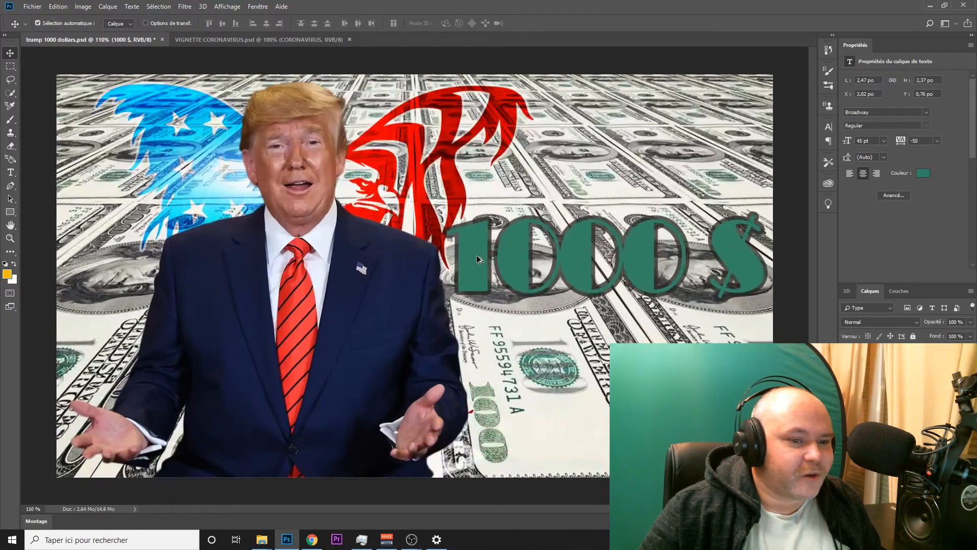
pyautogui.scroll(-1, 479, 258)
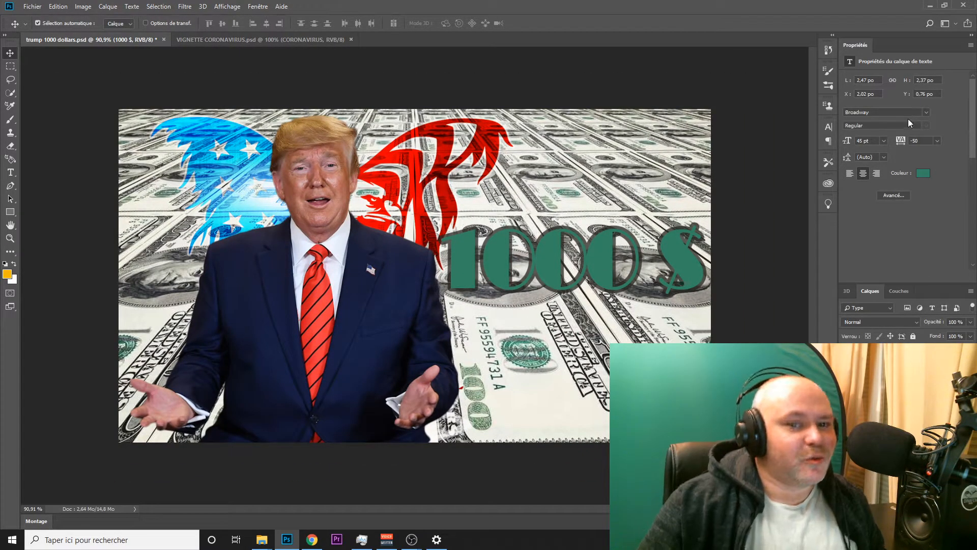
# - Change the font of the "1000 $" text to Chiller
pyautogui.click(926, 112)
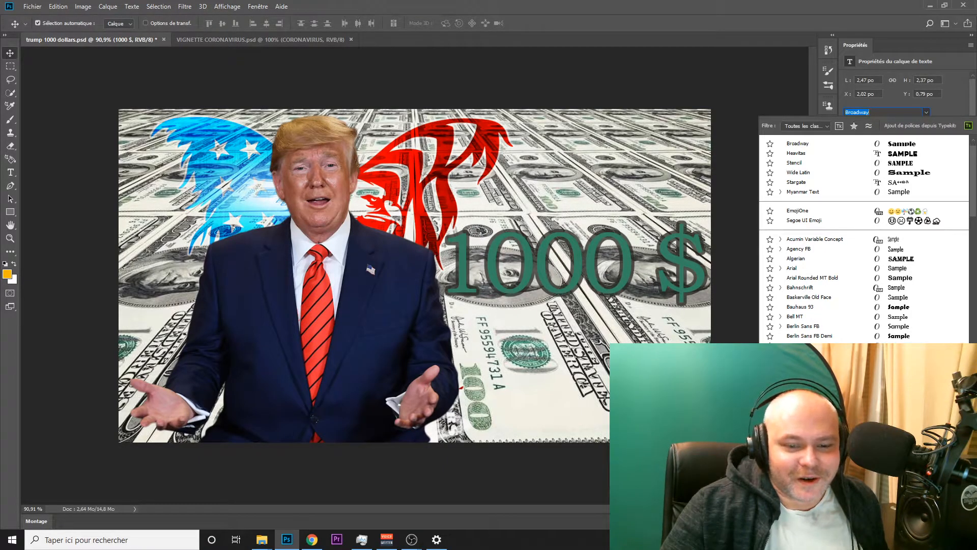
pyautogui.scroll(-4, 864, 239)
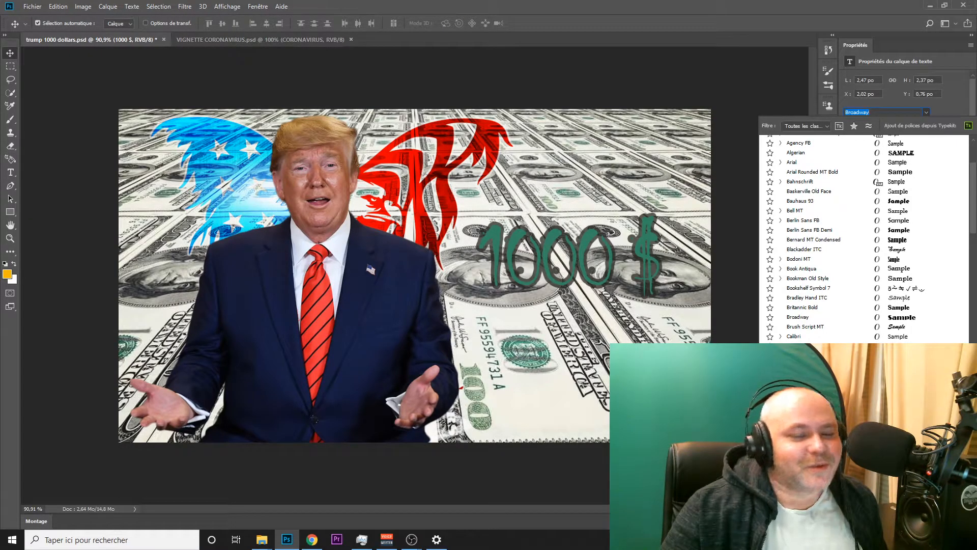
pyautogui.press('Return')
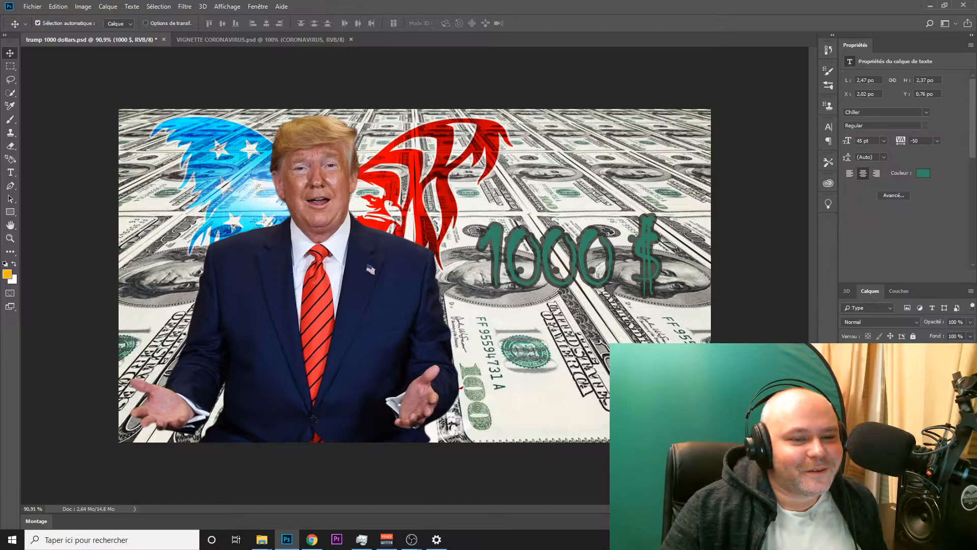
# - Set the "1000 $" text size to 72 pt and move it down beside the man, to about X 1,9 po and Y 0,88 po
pyautogui.click(883, 141)
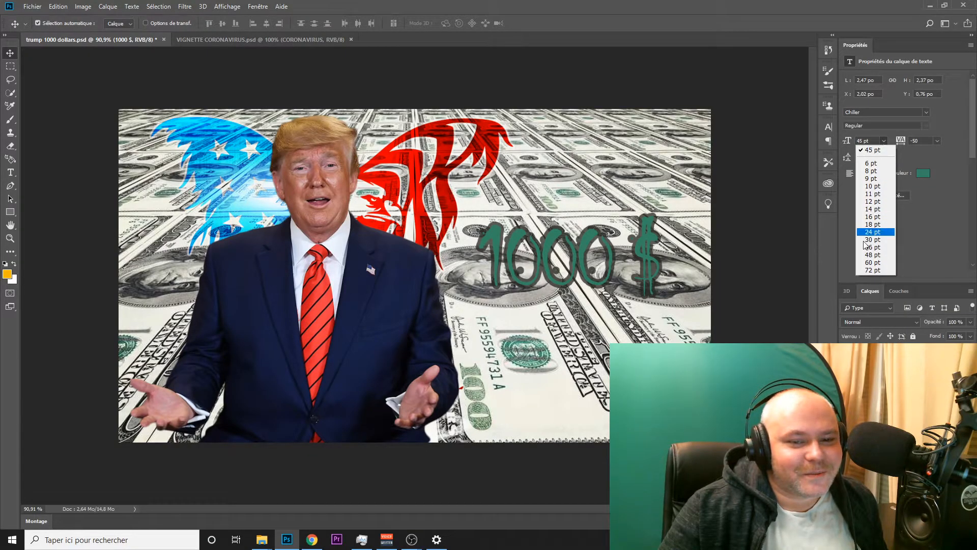
pyautogui.click(872, 262)
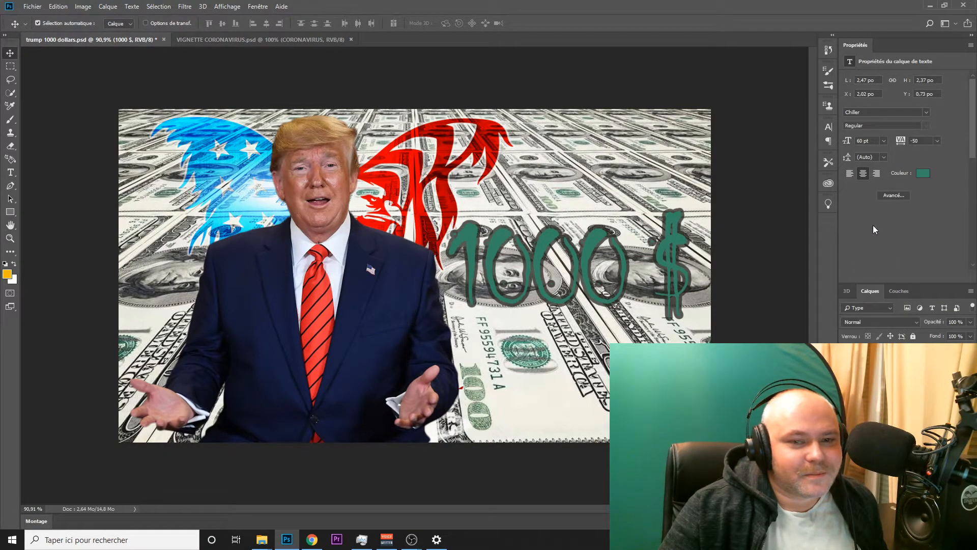
pyautogui.click(884, 140)
pyautogui.click(873, 271)
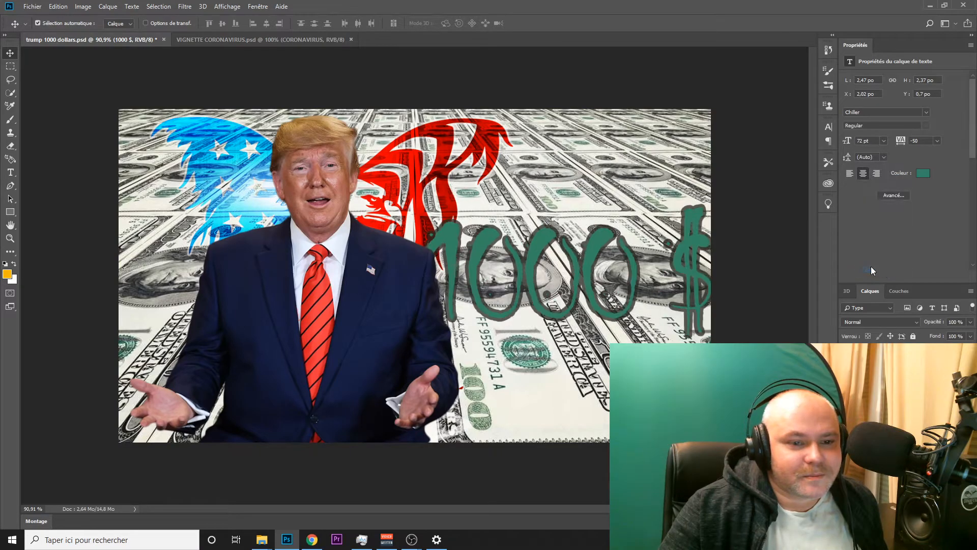
pyautogui.moveTo(590, 255)
pyautogui.mouseDown()
pyautogui.moveTo(578, 254)
pyautogui.moveTo(587, 256)
pyautogui.moveTo(581, 270)
pyautogui.mouseUp()
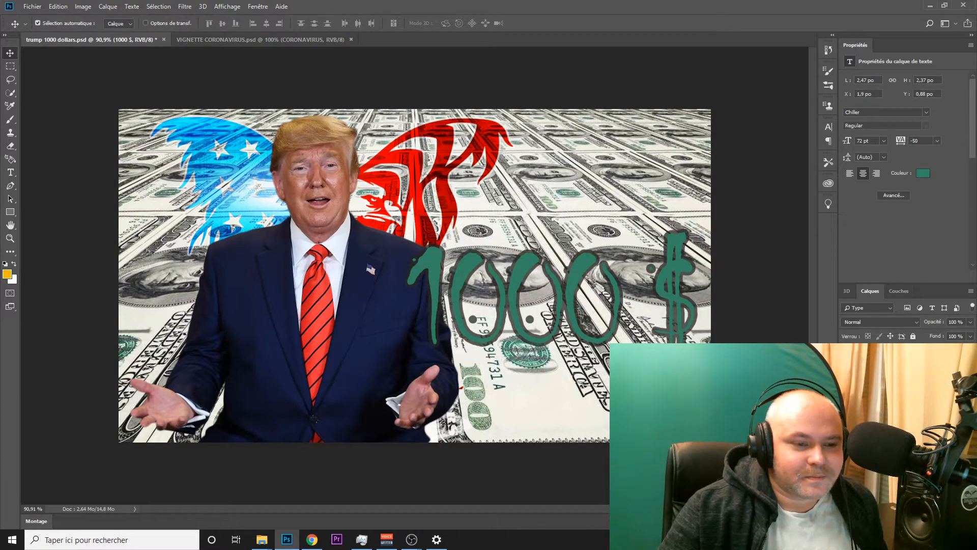
pyautogui.scroll(-4, 542, 241)
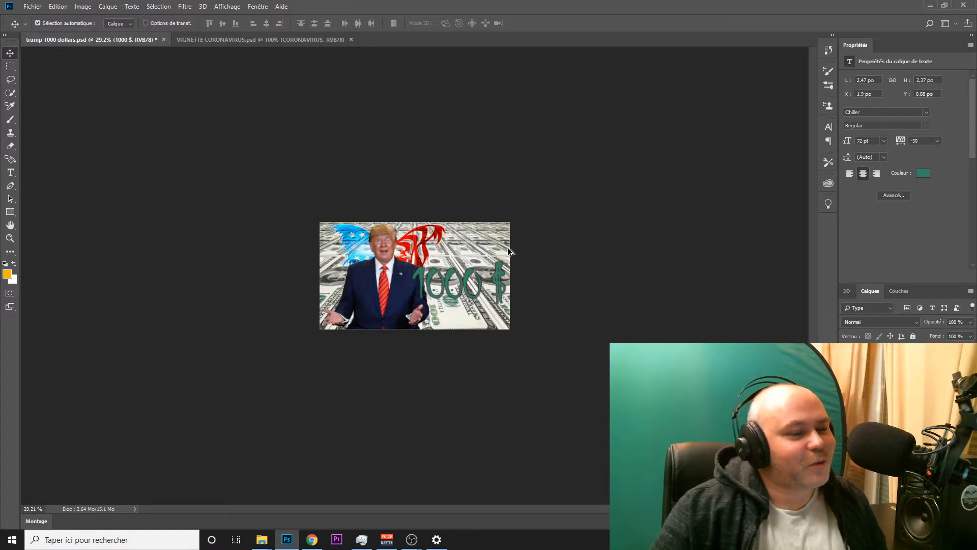
pyautogui.scroll(5, 486, 251)
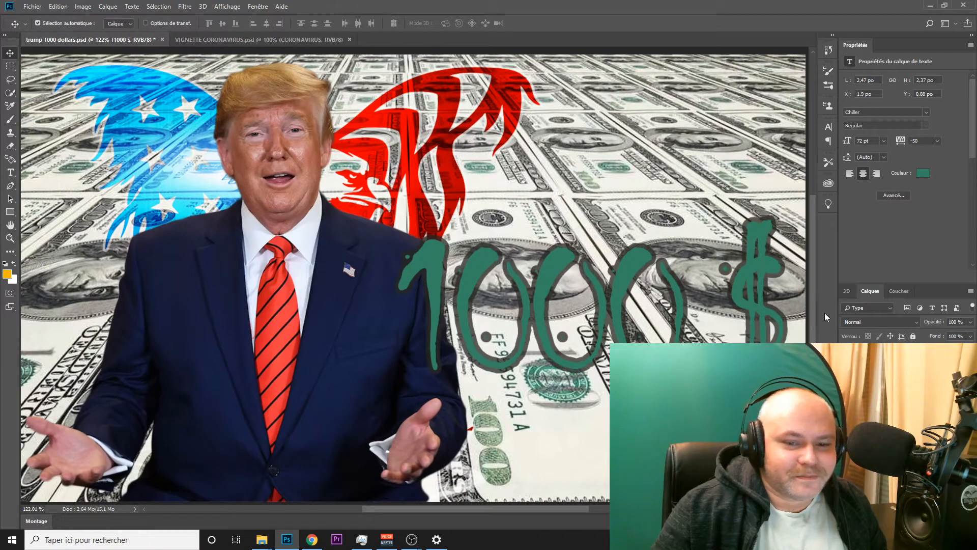
# - Set the fill colour of the "1000 $" text to off-white f5f5ed, sampled from the banknote paper
pyautogui.click(922, 174)
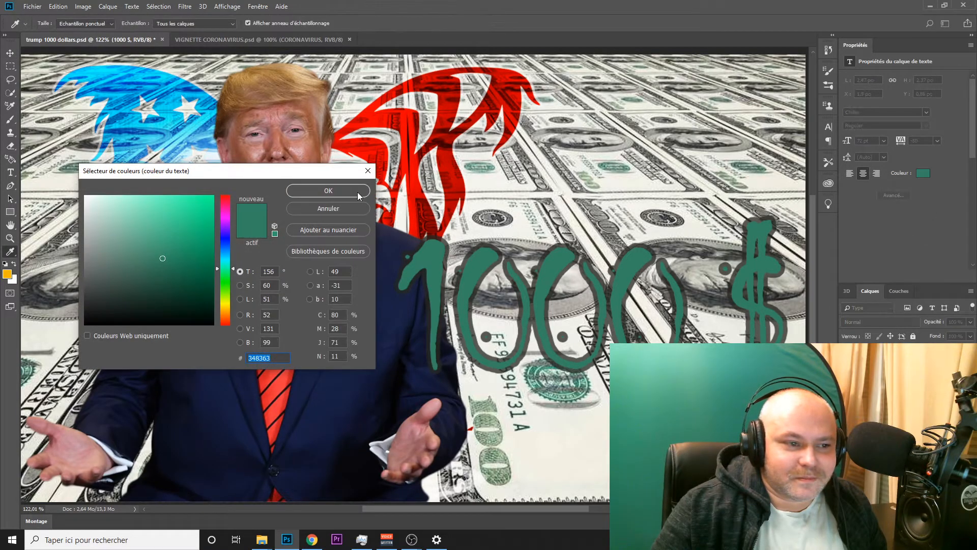
pyautogui.click(636, 206)
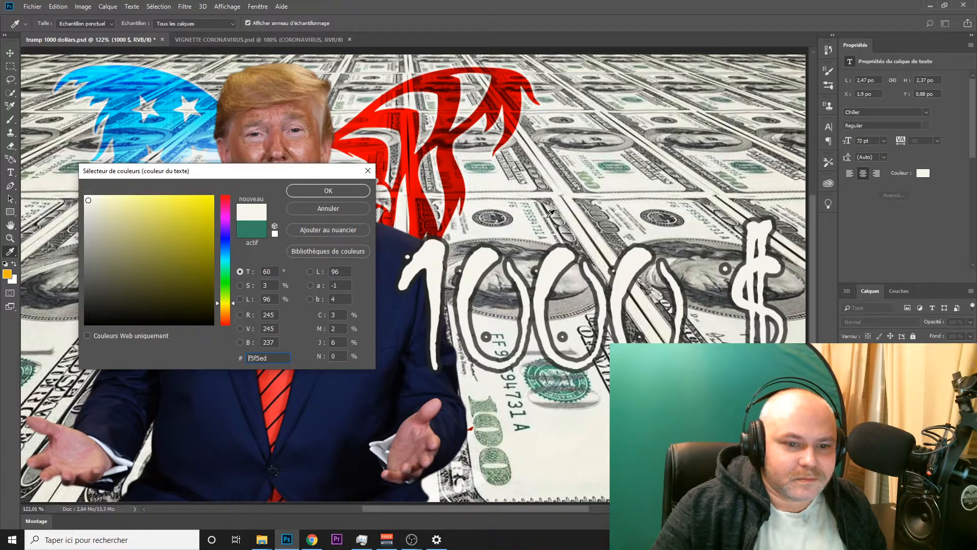
pyautogui.click(346, 191)
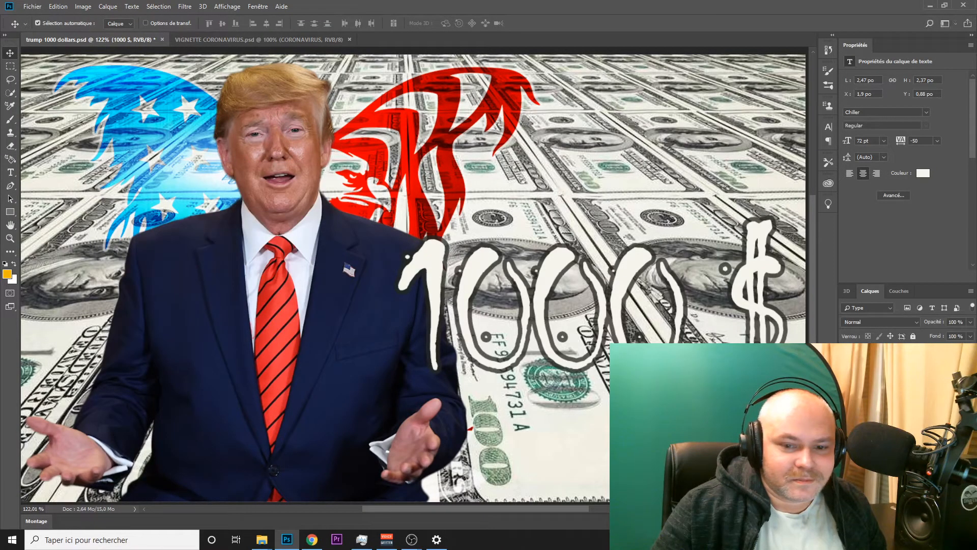
# - Set the "1000 $" outline colour to green 3e795d, sampled from the banknote seal, apply the style and check the thumbnail at reduced size
pyautogui.rightClick(888, 356)
pyautogui.click(771, 97)
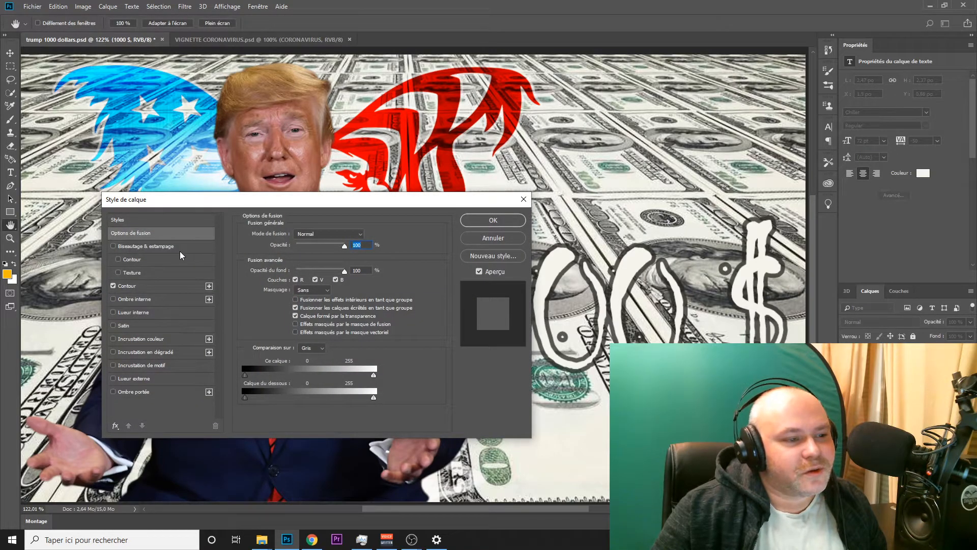
pyautogui.click(128, 285)
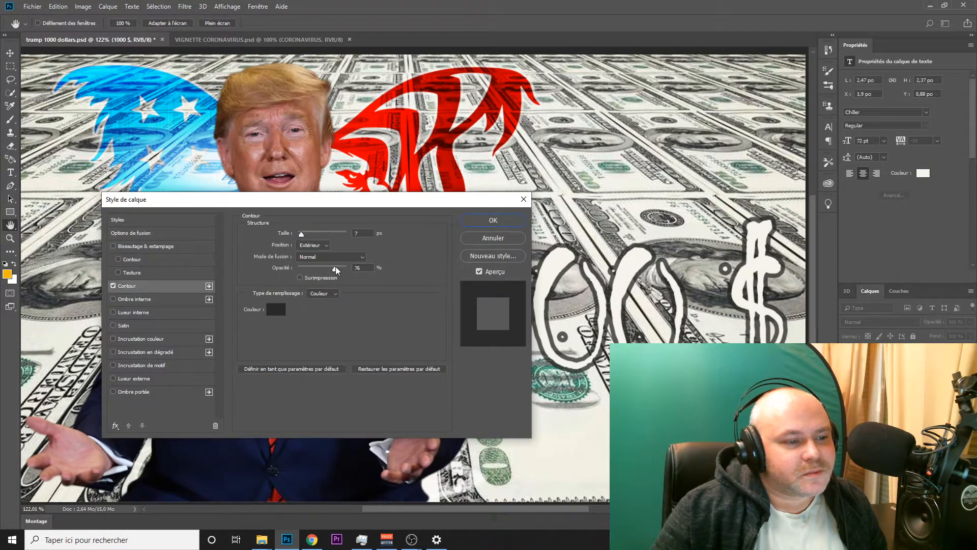
pyautogui.click(274, 310)
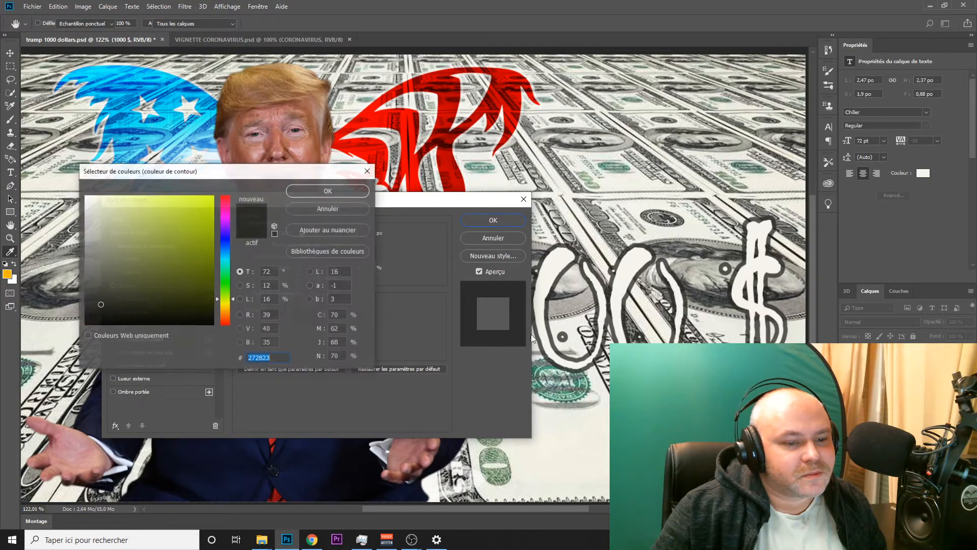
pyautogui.click(539, 371)
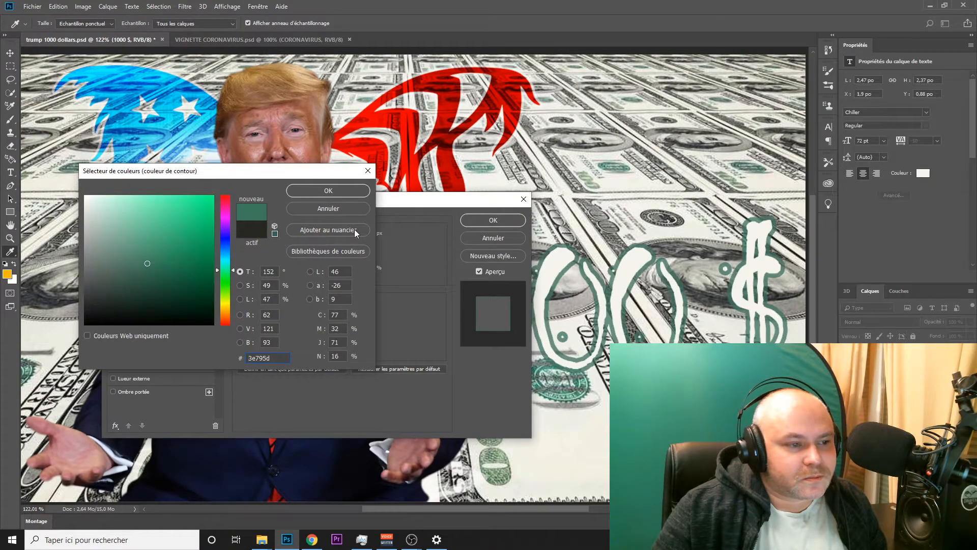
pyautogui.click(334, 192)
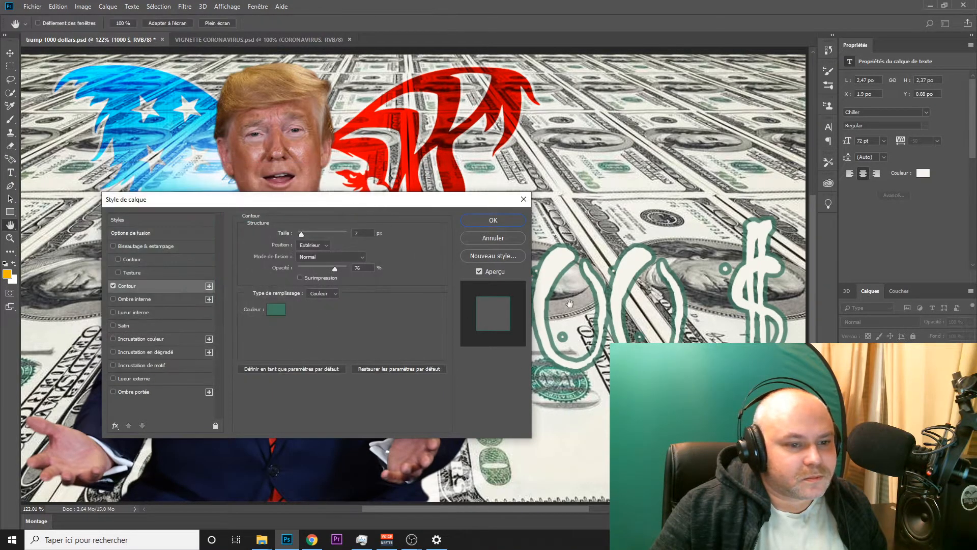
pyautogui.click(496, 220)
pyautogui.scroll(-8, 530, 249)
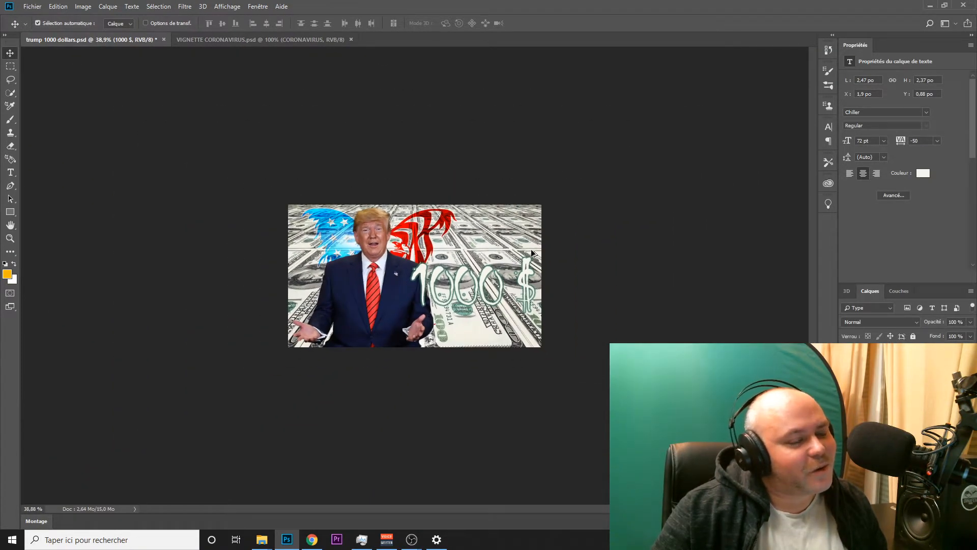
pyautogui.scroll(-2, 511, 252)
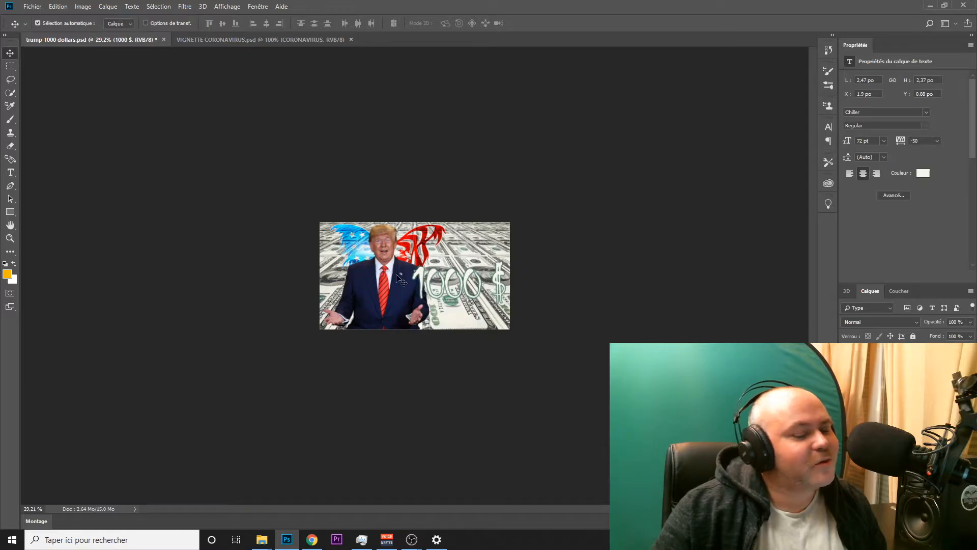
pyautogui.scroll(2, 452, 300)
pyautogui.scroll(5, 451, 301)
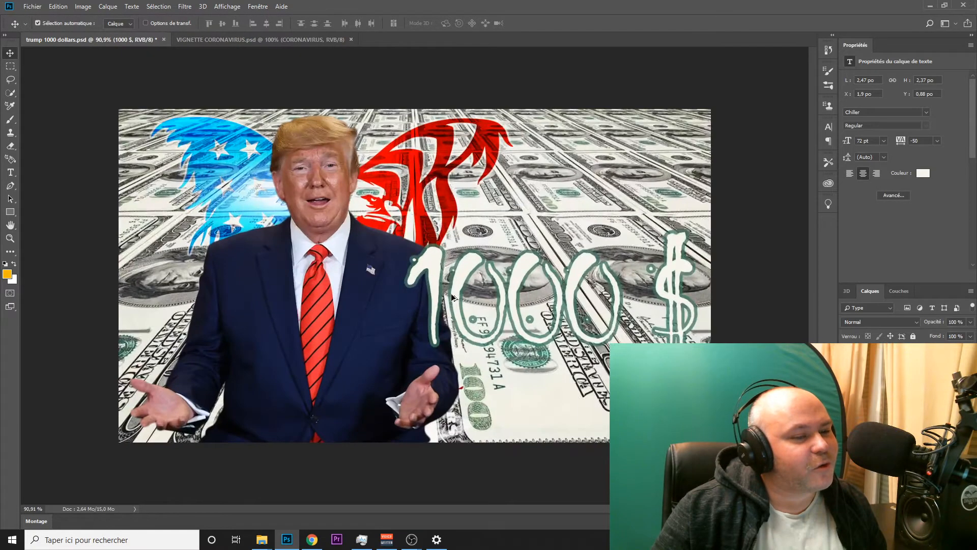
pyautogui.scroll(-1, 463, 292)
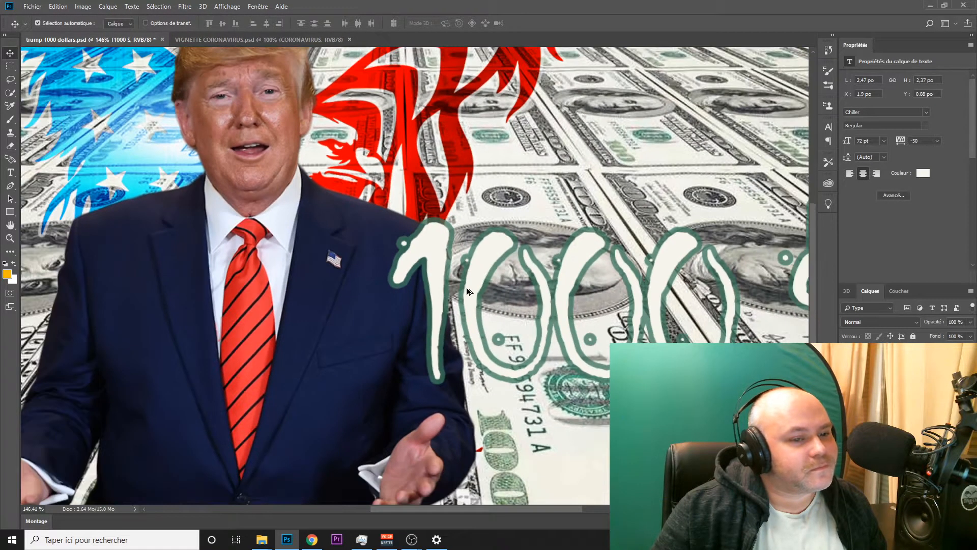
# - Set the fill colour of the "1000 $" text to light grey d8d8d0, sampled from the banknotes, and check the thumbnail at reduced size
pyautogui.click(922, 173)
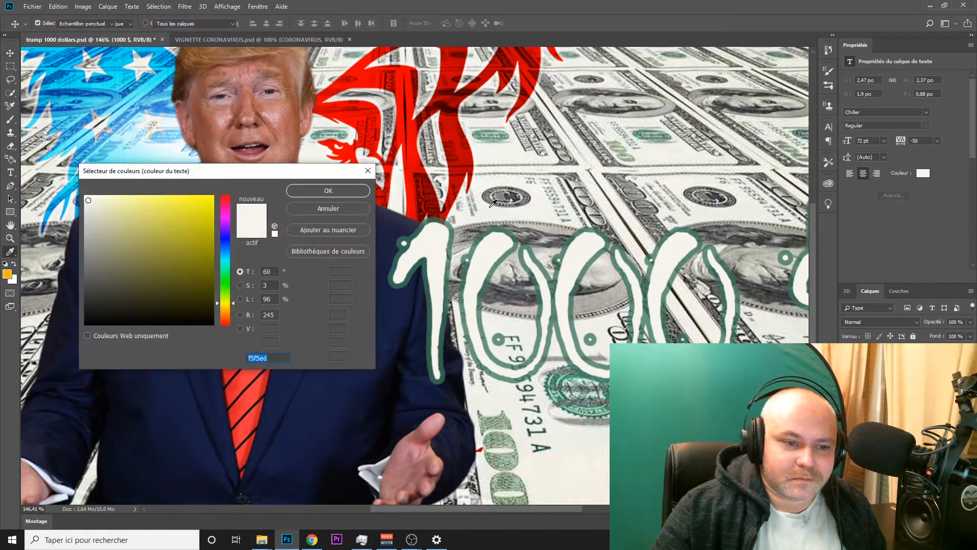
pyautogui.click(486, 195)
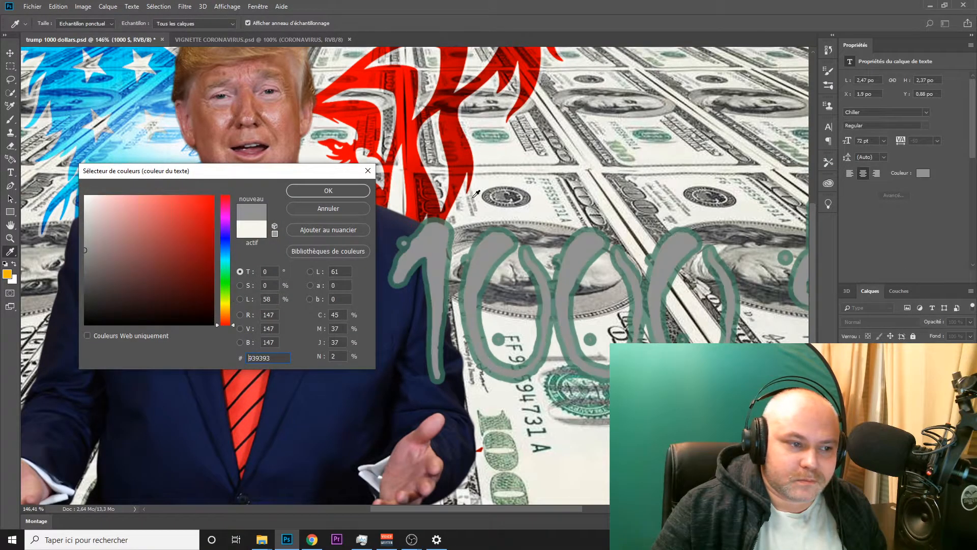
pyautogui.click(516, 192)
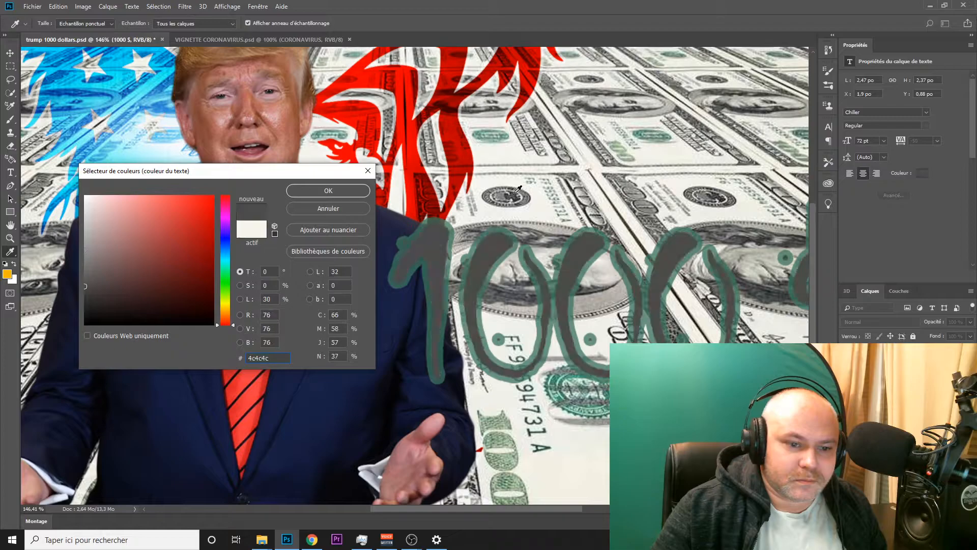
pyautogui.click(492, 207)
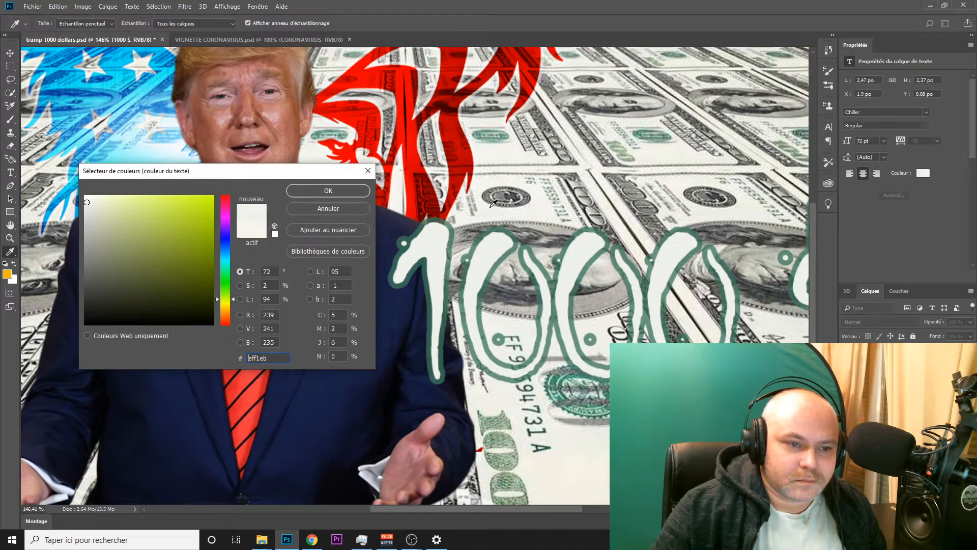
pyautogui.click(602, 263)
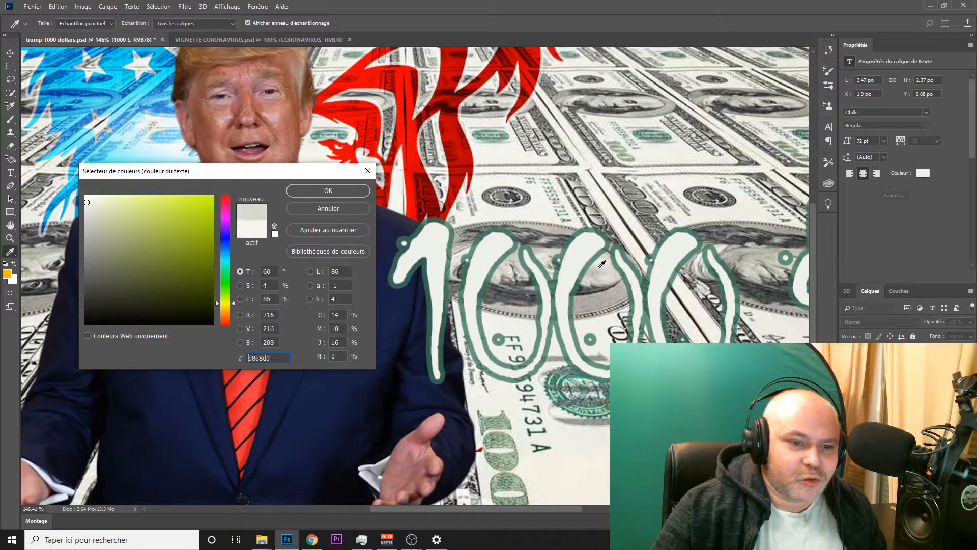
pyautogui.click(335, 190)
pyautogui.scroll(-5, 429, 191)
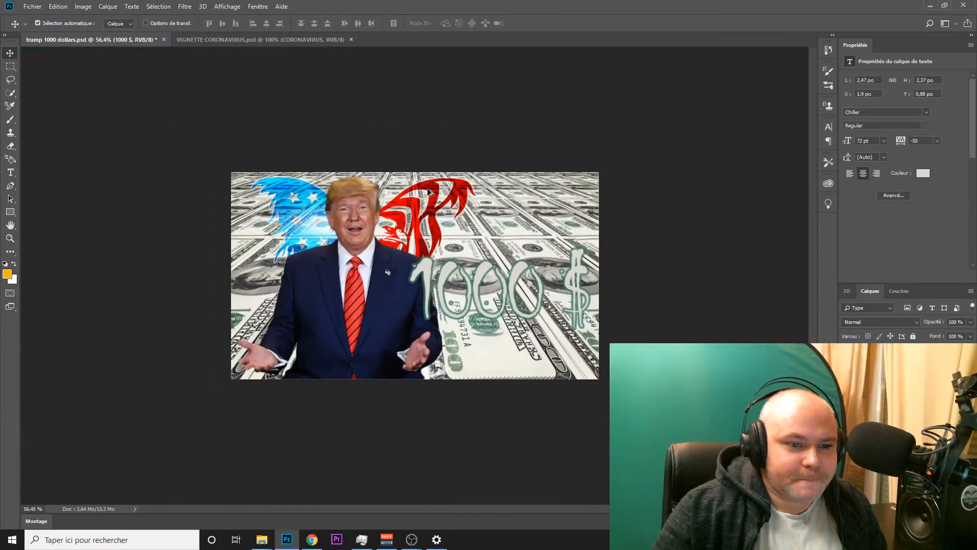
pyautogui.scroll(3, 428, 192)
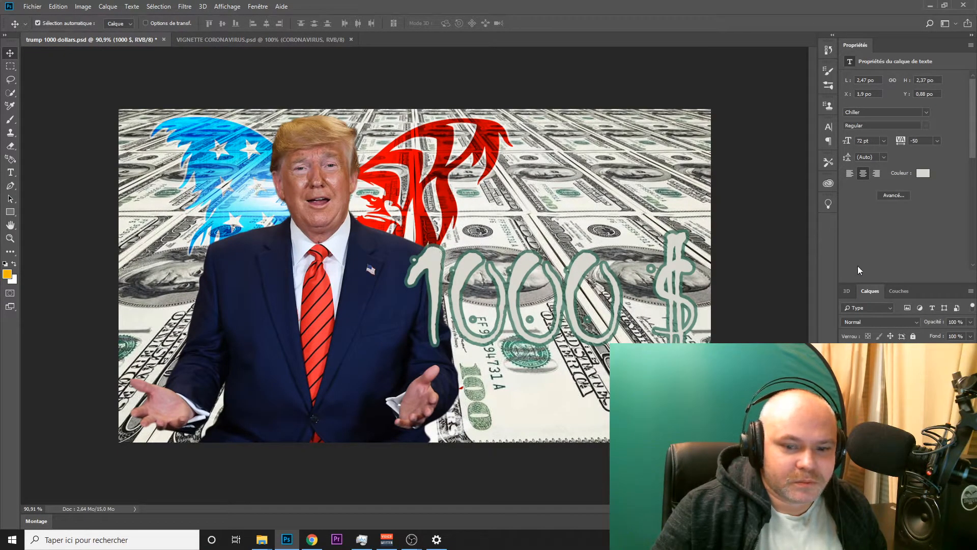
pyautogui.rightClick(878, 354)
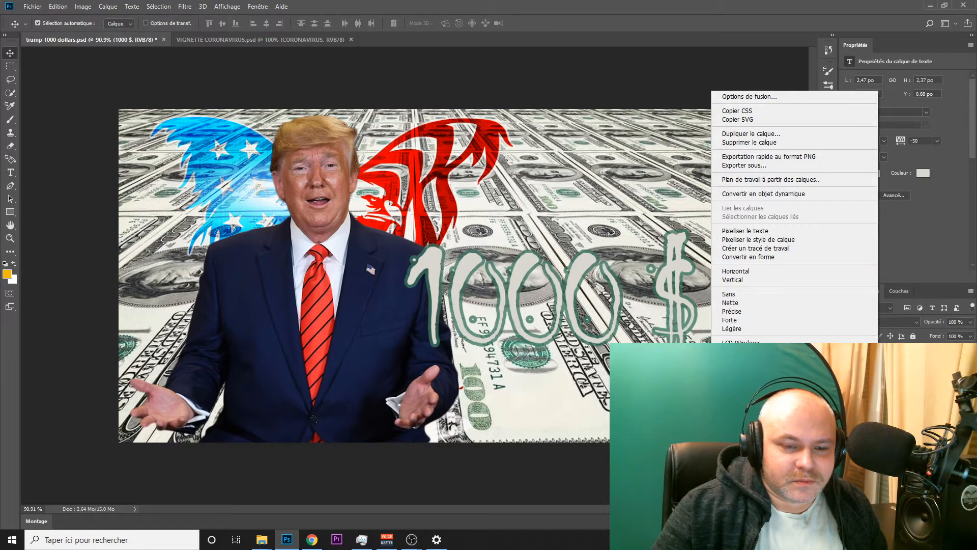
pyautogui.click(881, 273)
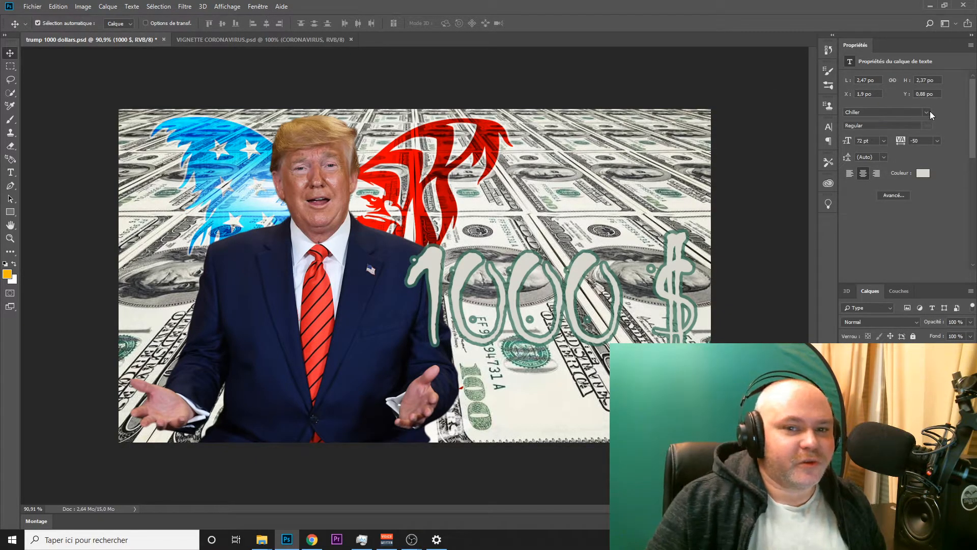
pyautogui.click(926, 112)
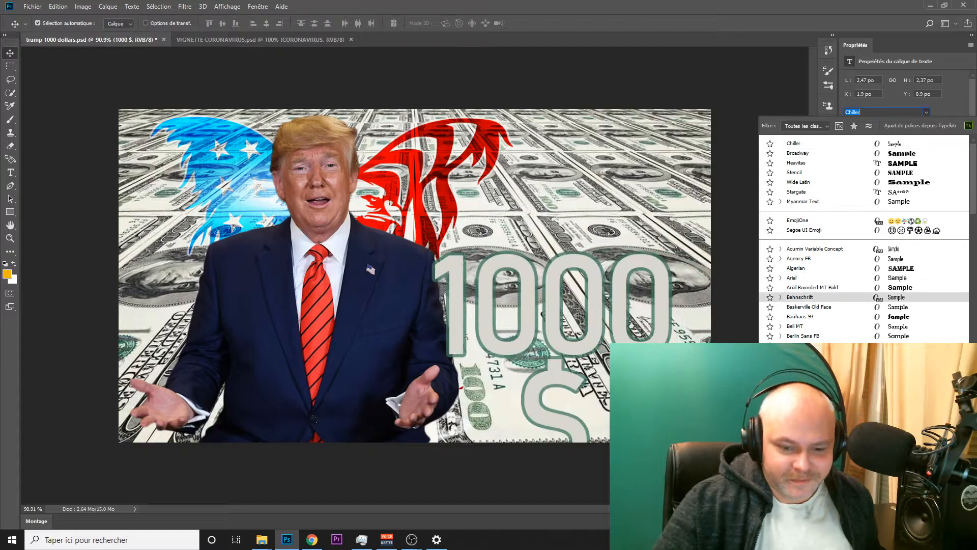
pyautogui.scroll(-3, 865, 295)
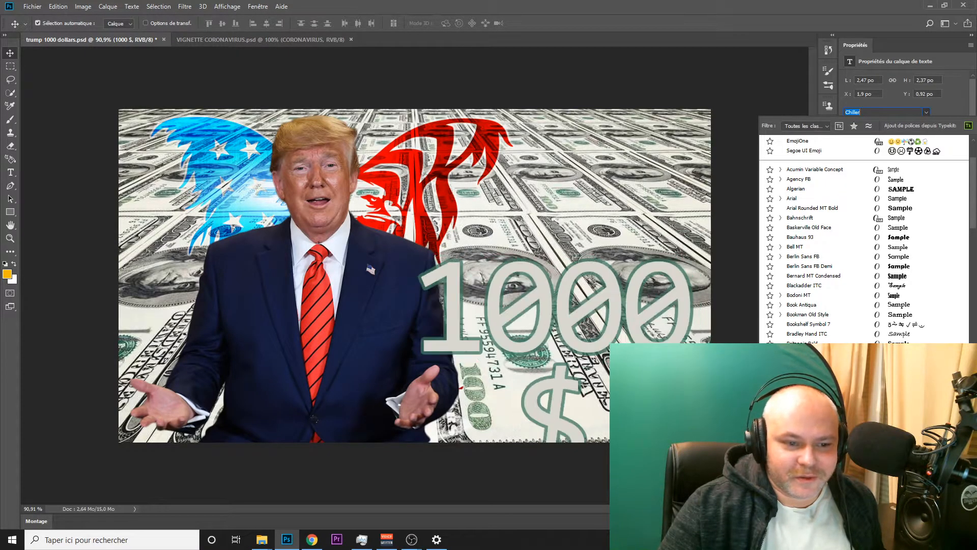
pyautogui.scroll(-3, 865, 239)
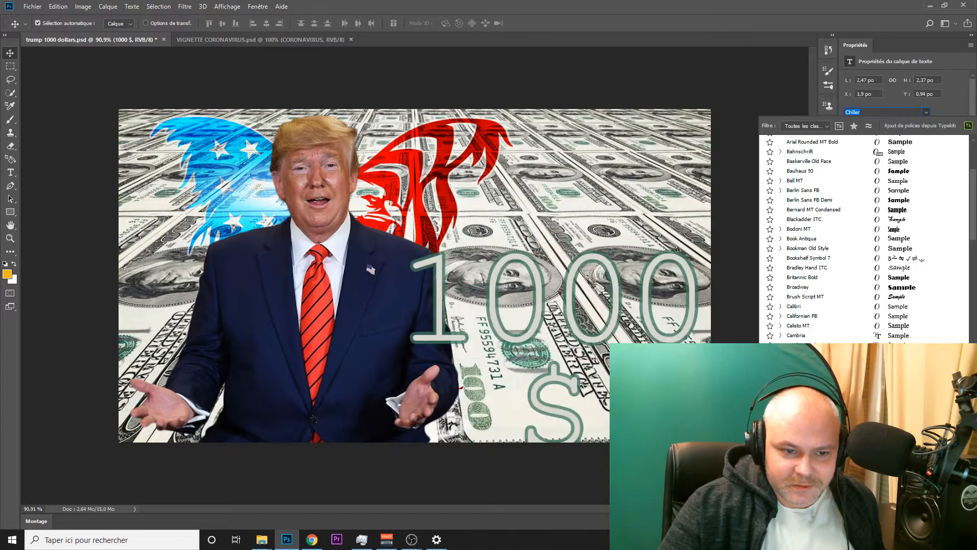
# - Move the "1000 $" text up to about X 1,83 po and Y 0,69 po and set its size to 60 pt
pyautogui.moveTo(489, 284); pyautogui.dragTo(477, 252)
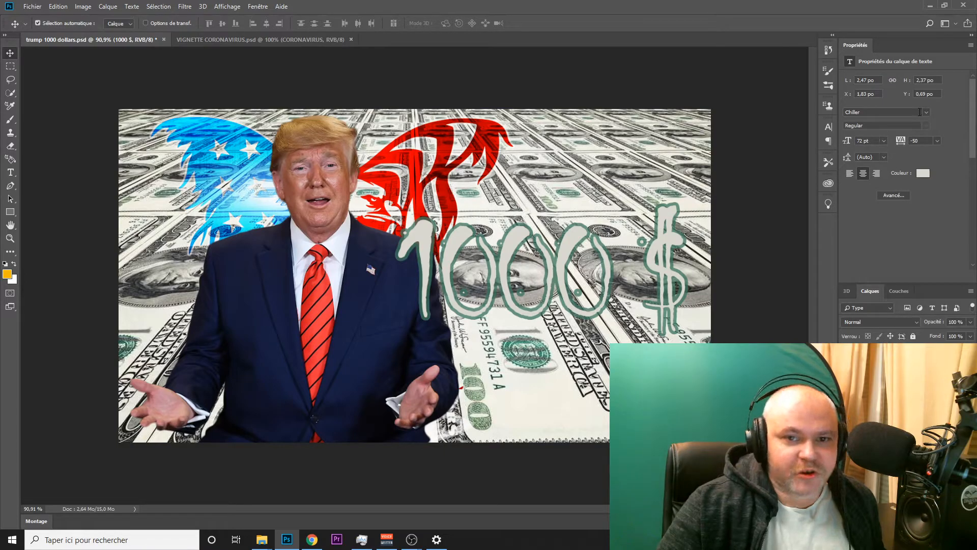
pyautogui.click(884, 140)
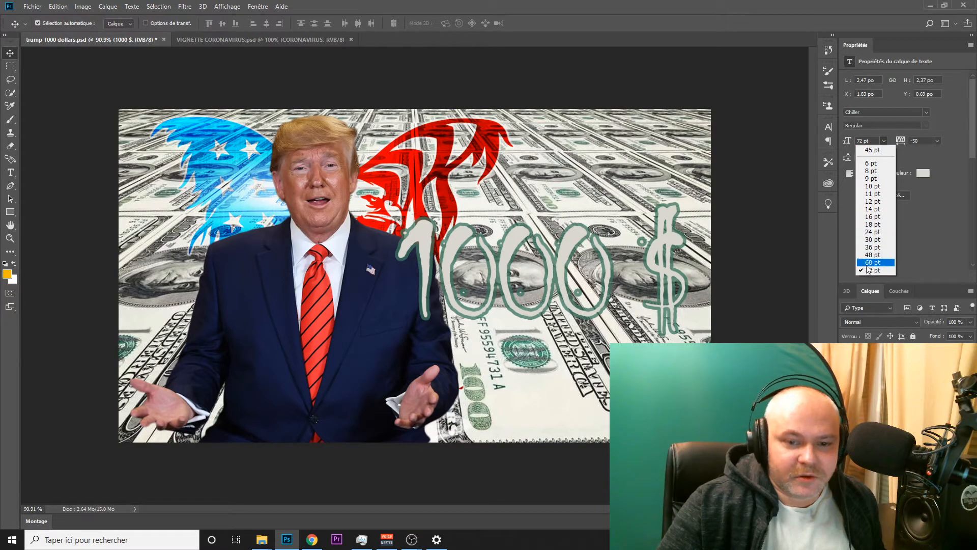
pyautogui.click(874, 261)
# - Preview the installed fonts on the "1000 $" text and change its font to Playbill
pyautogui.click(926, 112)
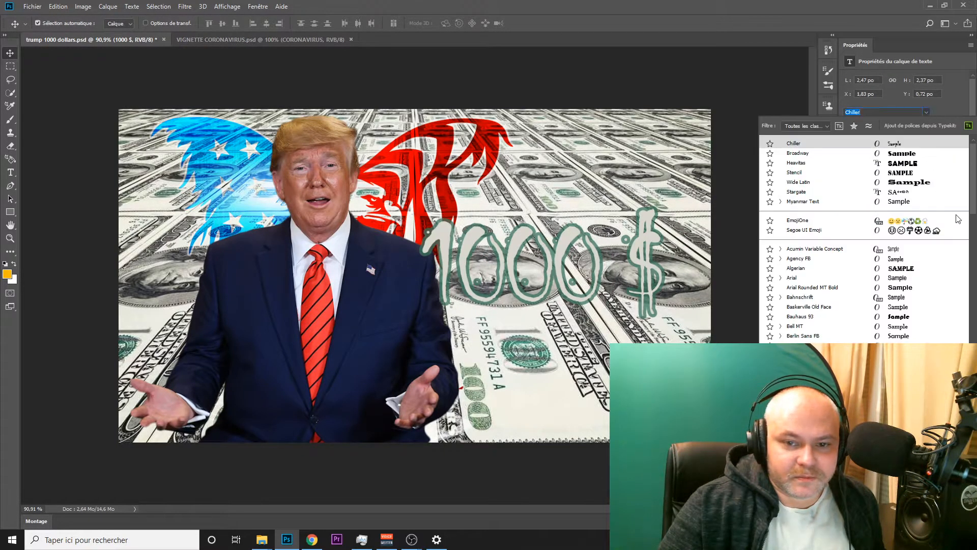
pyautogui.scroll(-5, 865, 239)
pyautogui.scroll(-10, 850, 268)
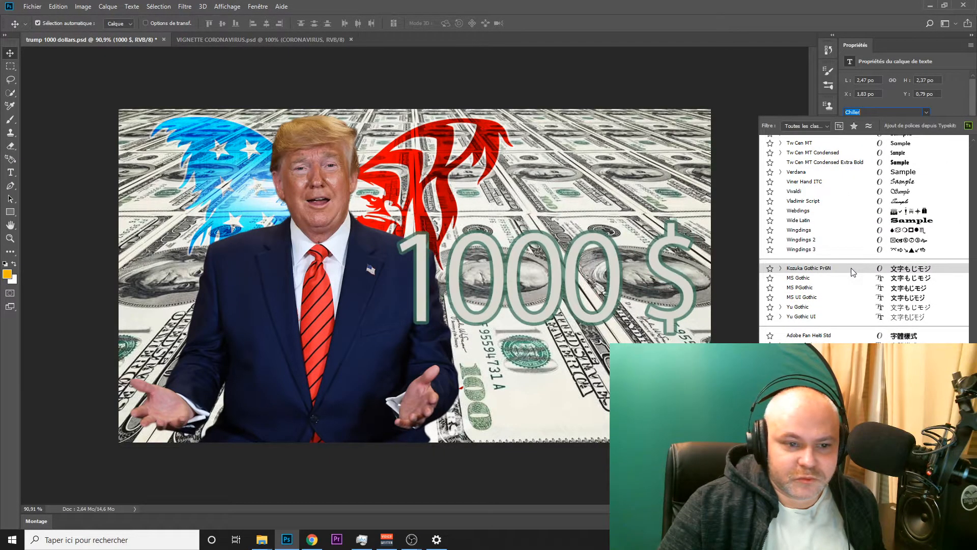
pyautogui.scroll(2, 851, 269)
pyautogui.scroll(2, 852, 272)
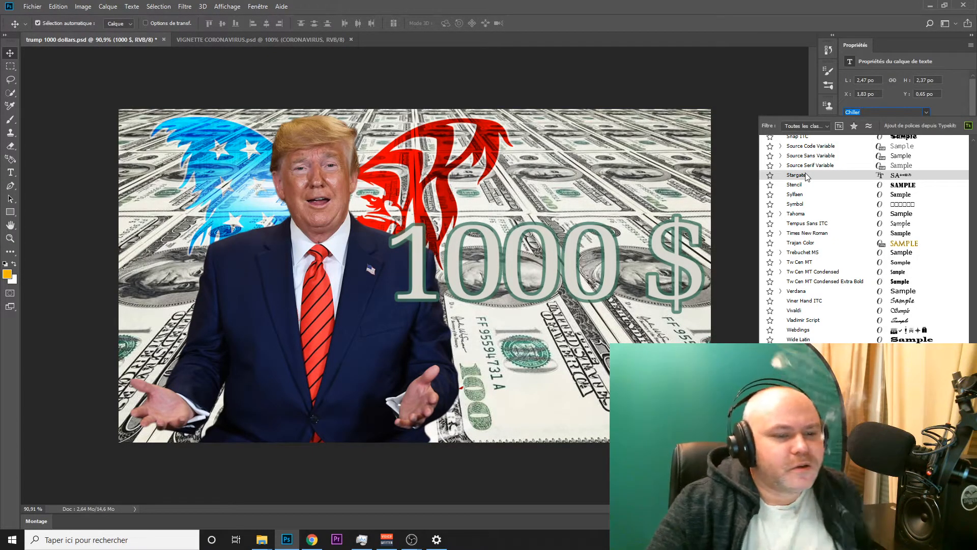
pyautogui.scroll(3, 803, 169)
pyautogui.scroll(4, 803, 170)
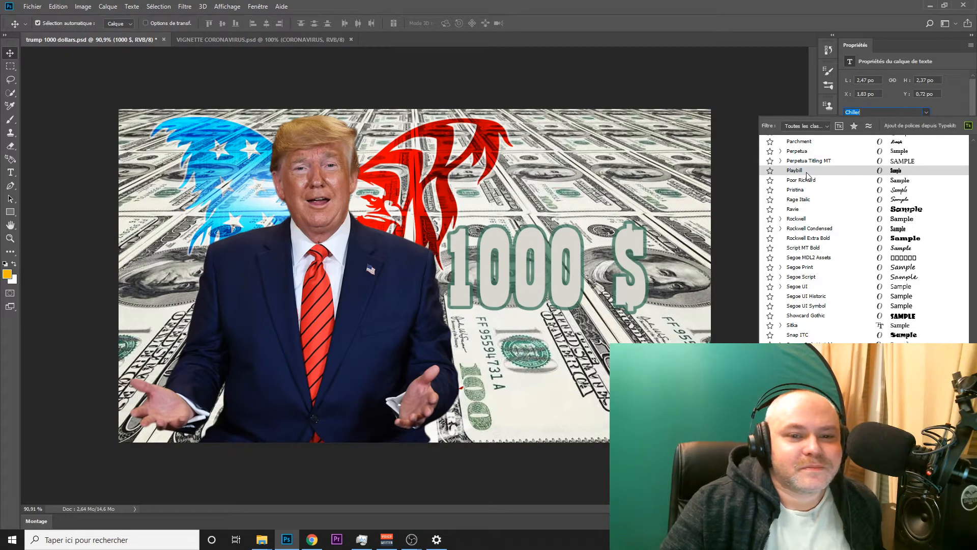
pyautogui.scroll(3, 806, 176)
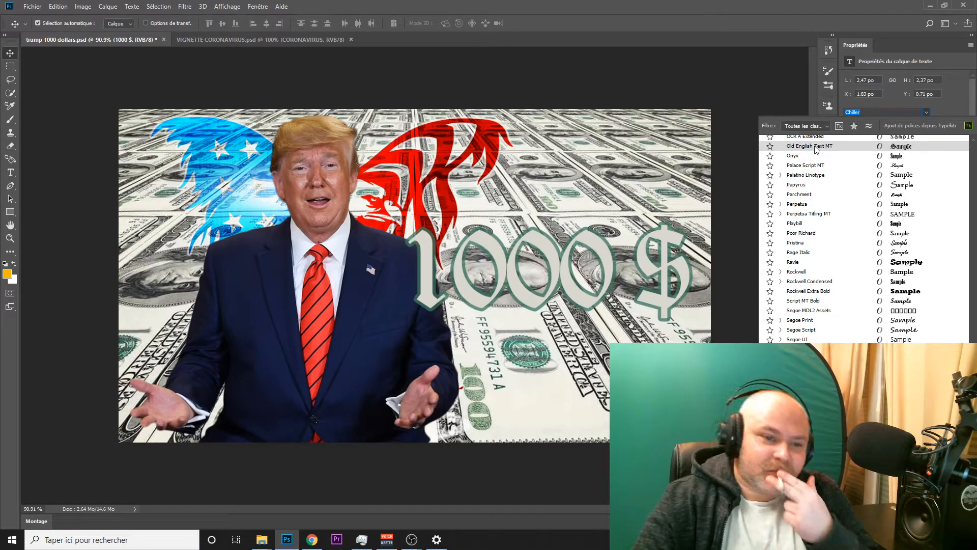
pyautogui.scroll(1, 816, 148)
pyautogui.scroll(3, 815, 148)
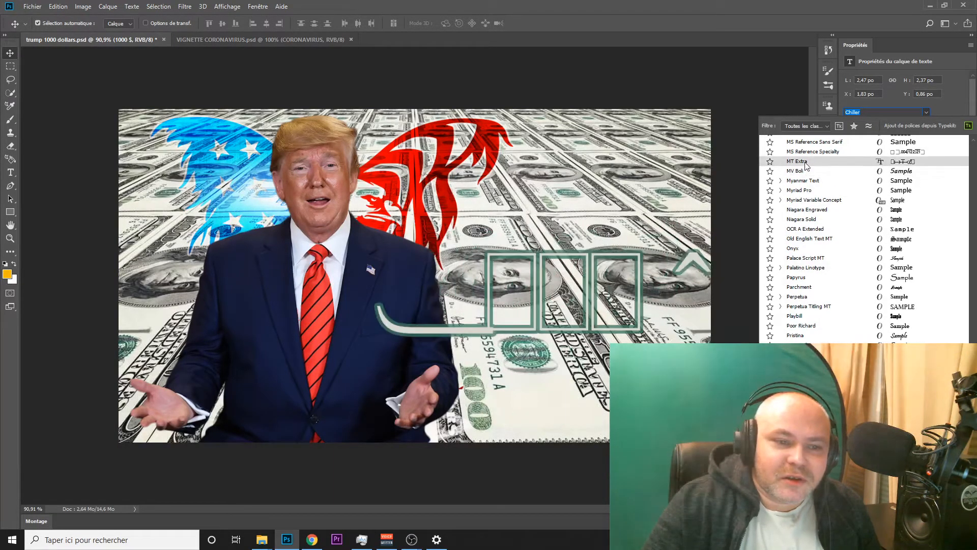
pyautogui.scroll(3, 806, 168)
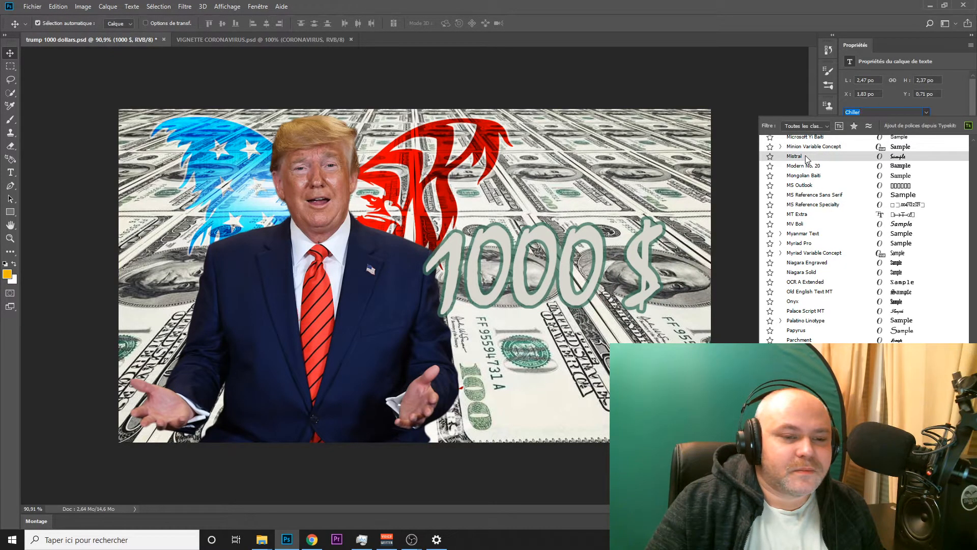
pyautogui.scroll(4, 805, 155)
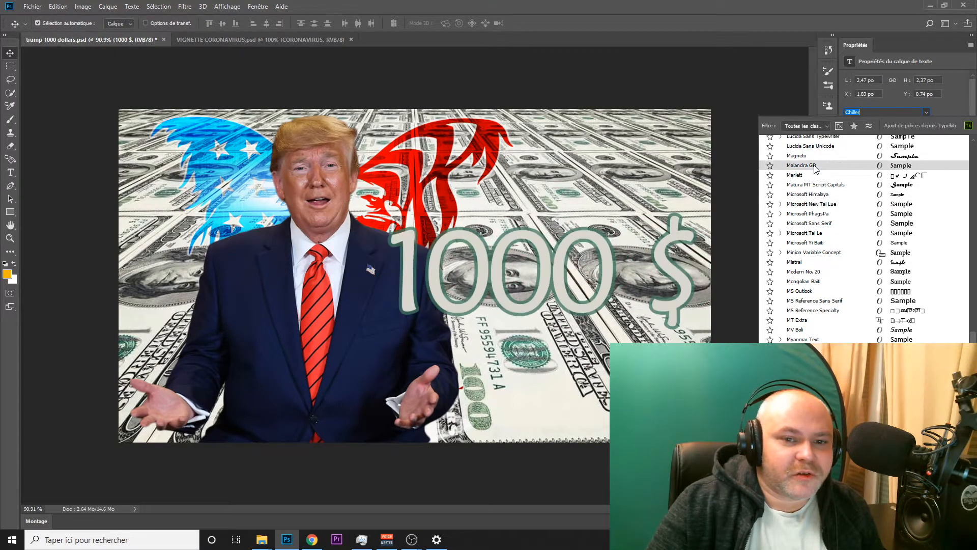
pyautogui.scroll(1, 817, 159)
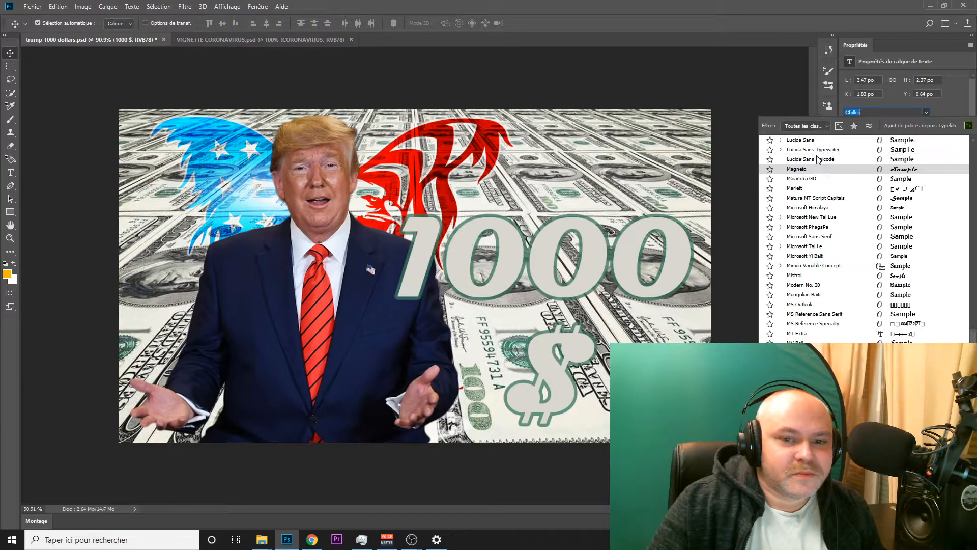
pyautogui.scroll(3, 817, 158)
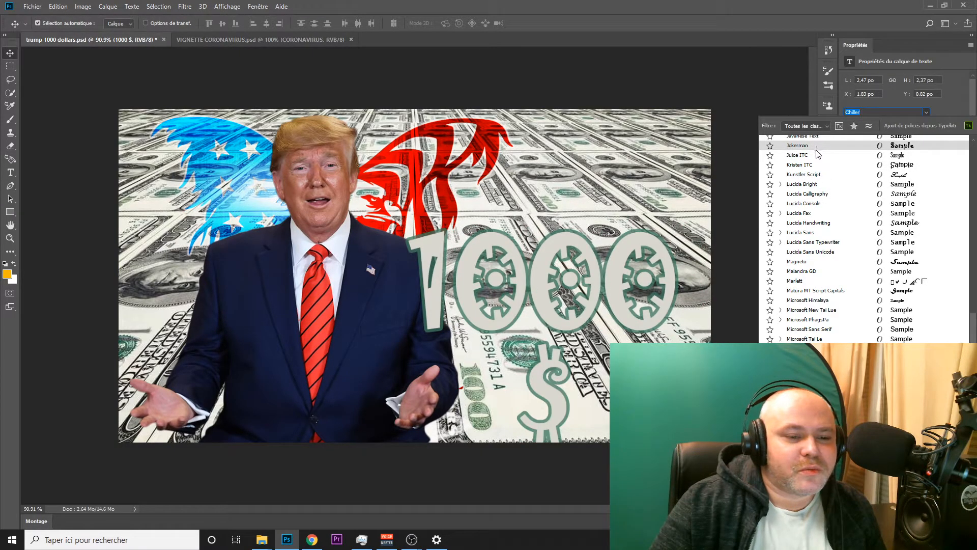
pyautogui.press('Up')
pyautogui.press('Up')
pyautogui.press('Up')
pyautogui.press('Up')
pyautogui.press('Up')
pyautogui.press('Up')
pyautogui.press('Up')
pyautogui.press('Up')
pyautogui.press('Up')
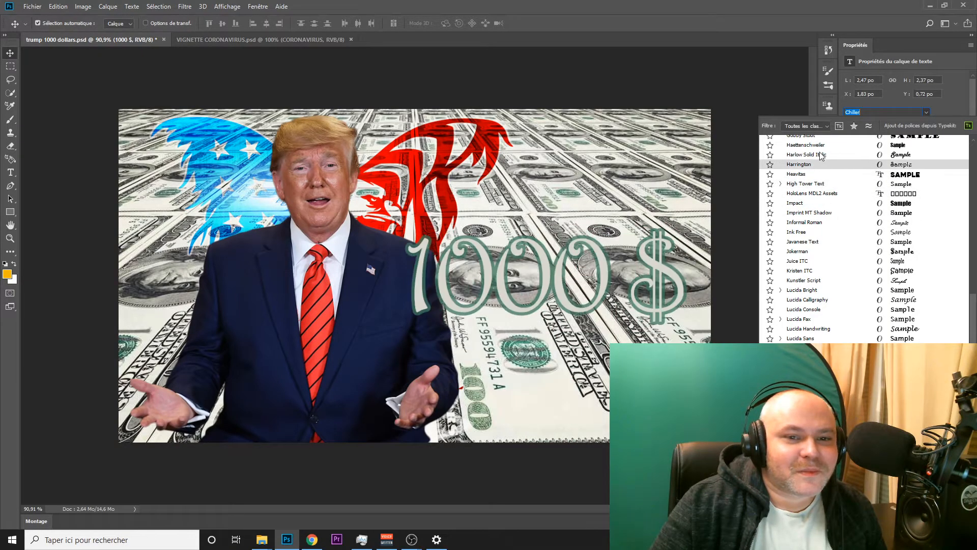
pyautogui.scroll(6, 821, 155)
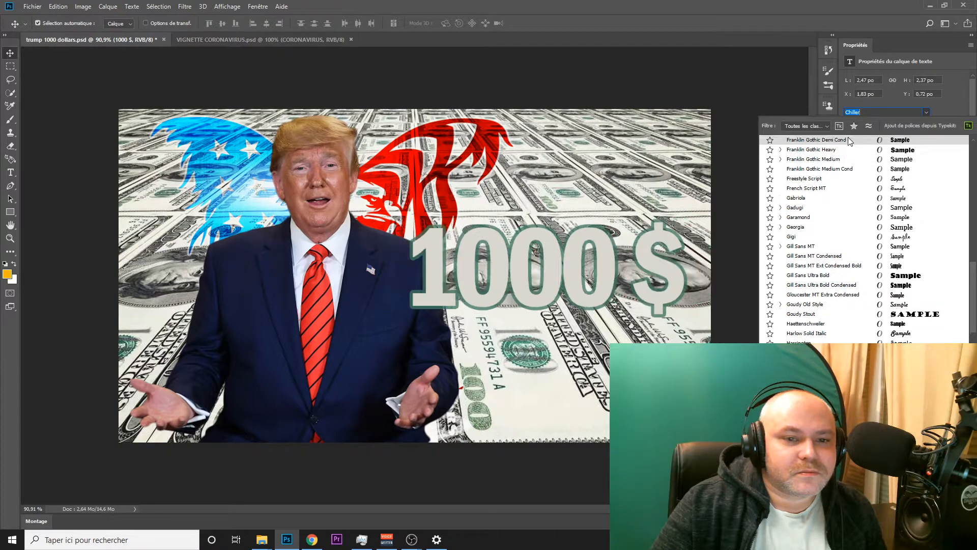
pyautogui.scroll(4, 832, 152)
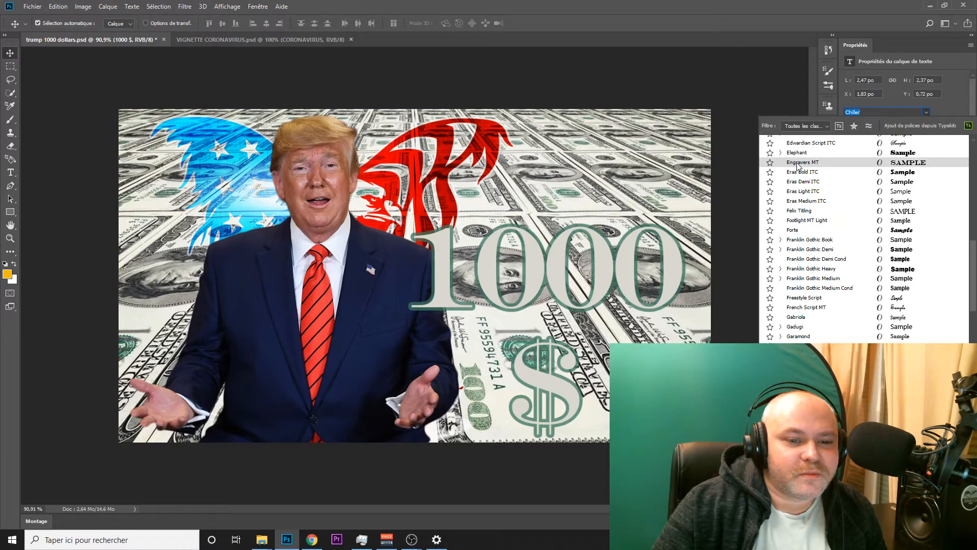
pyautogui.scroll(3, 796, 165)
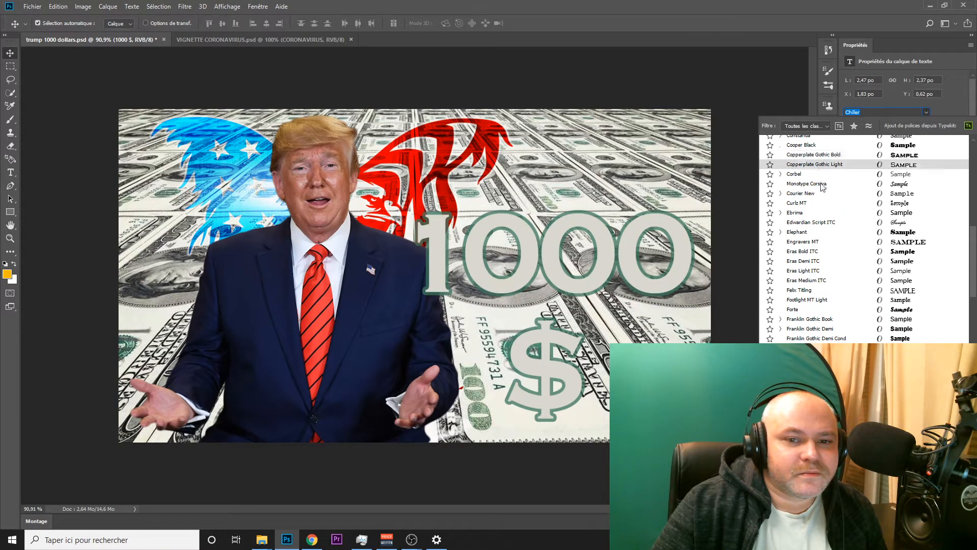
pyautogui.scroll(-15, 823, 189)
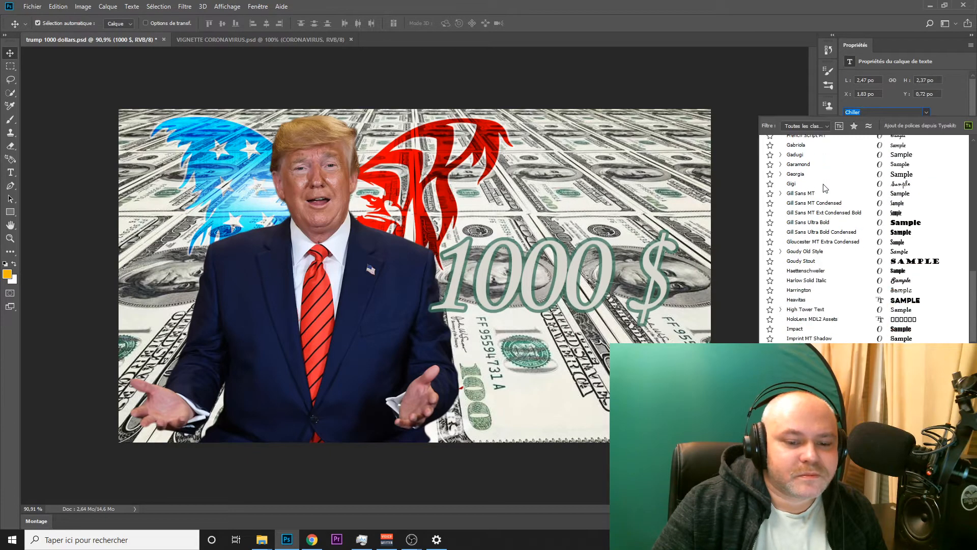
pyautogui.scroll(-5, 826, 199)
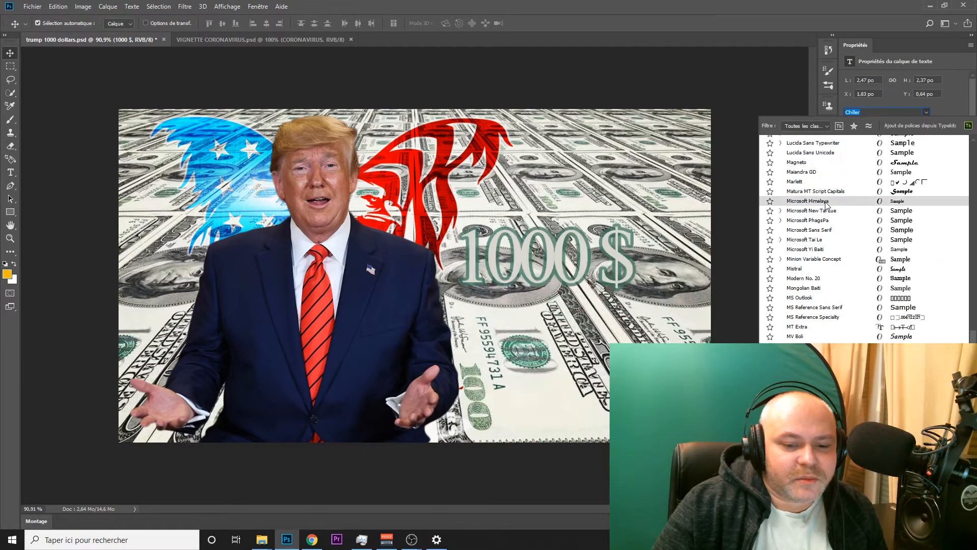
pyautogui.scroll(-1, 827, 204)
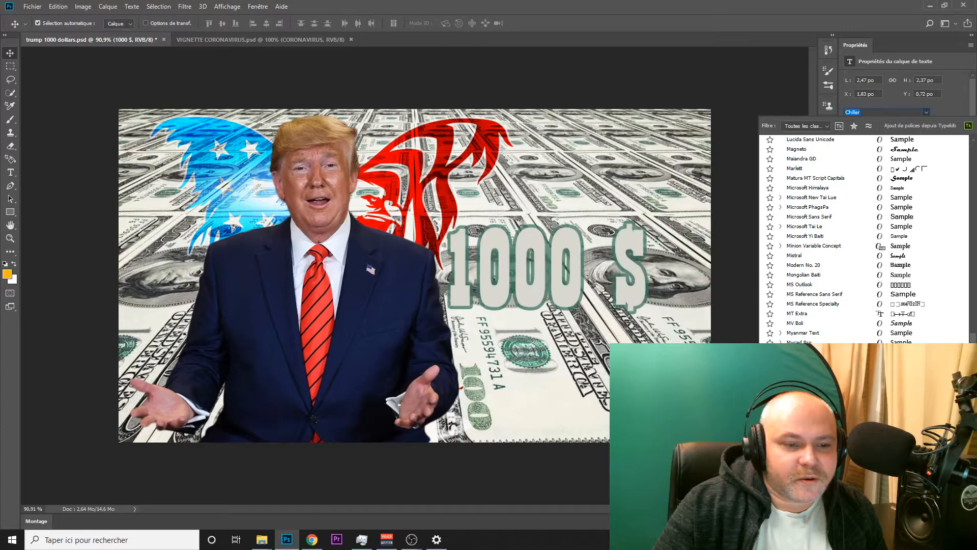
pyautogui.press('Escape')
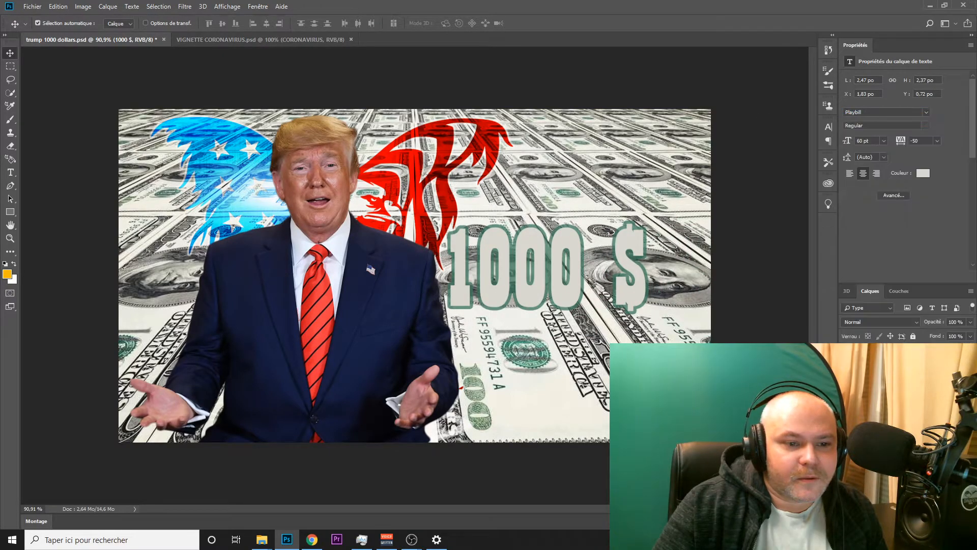
# - Set the tracking of the "1000 $" text to 0 and its font size to 72 pt
pyautogui.click(937, 141)
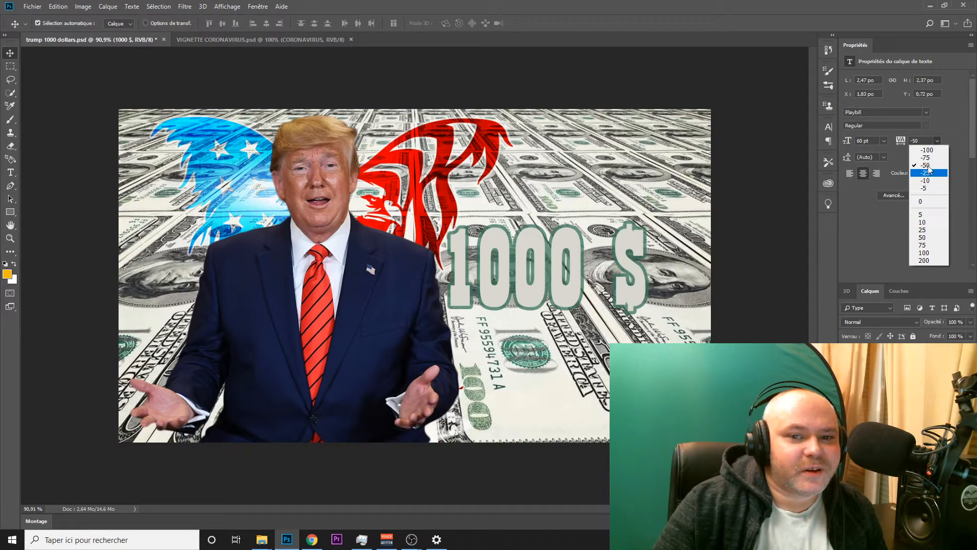
pyautogui.click(933, 202)
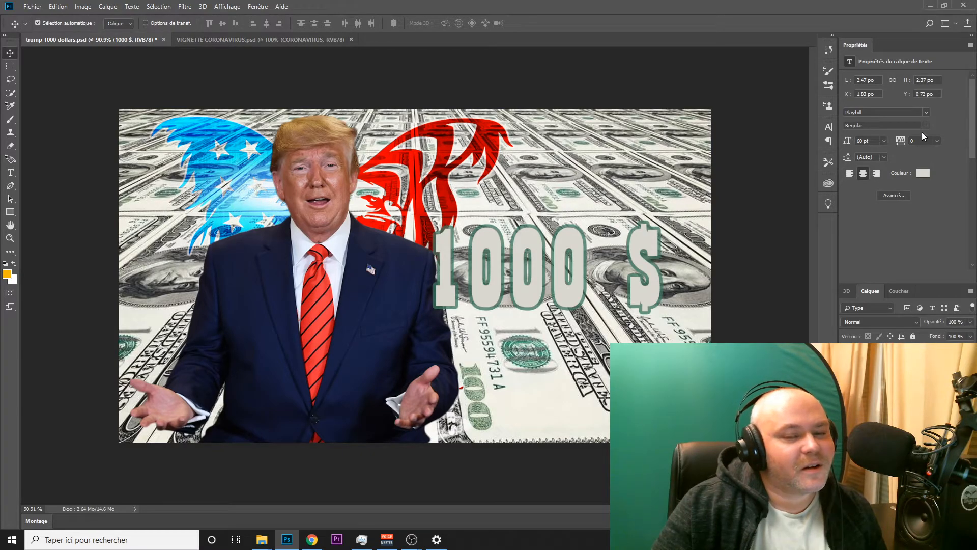
pyautogui.click(885, 141)
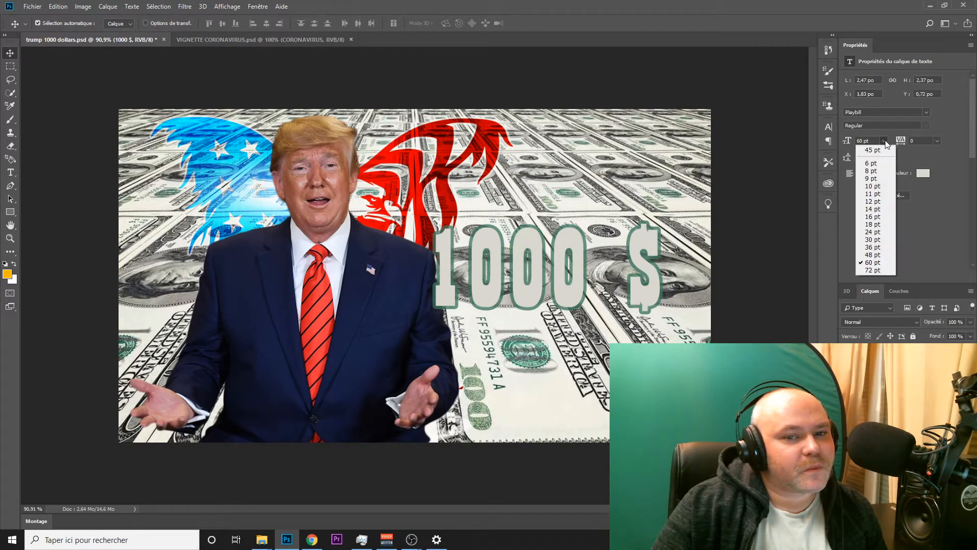
pyautogui.click(887, 272)
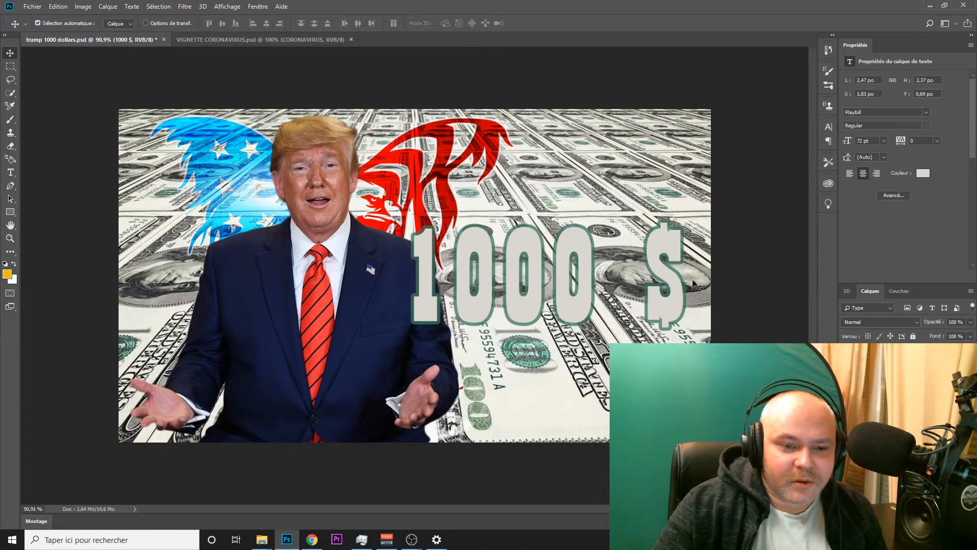
# - Move the "1000 $" text up and to the left, to about X 1,57 po and Y 0,6 po, keeping its layer selected
pyautogui.moveTo(555, 245); pyautogui.dragTo(518, 236)
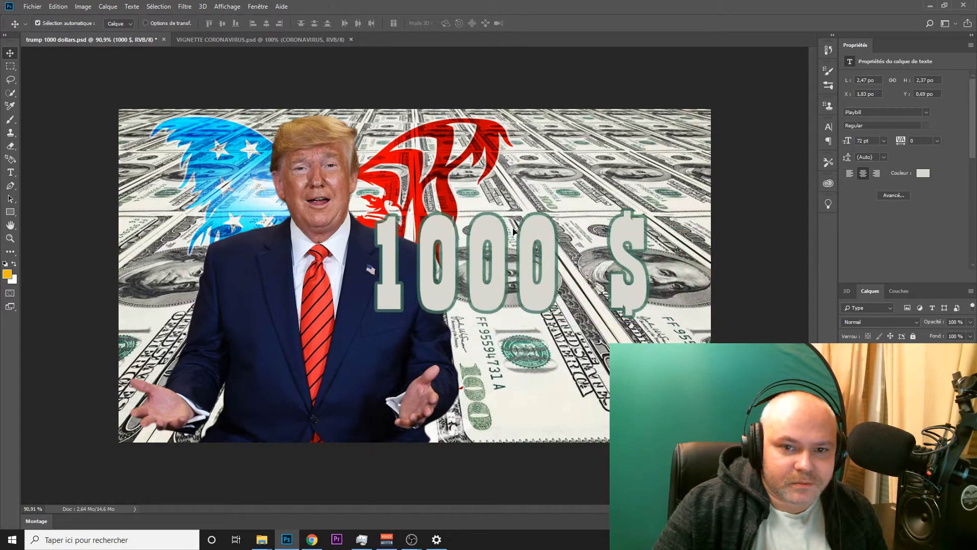
pyautogui.click(649, 252)
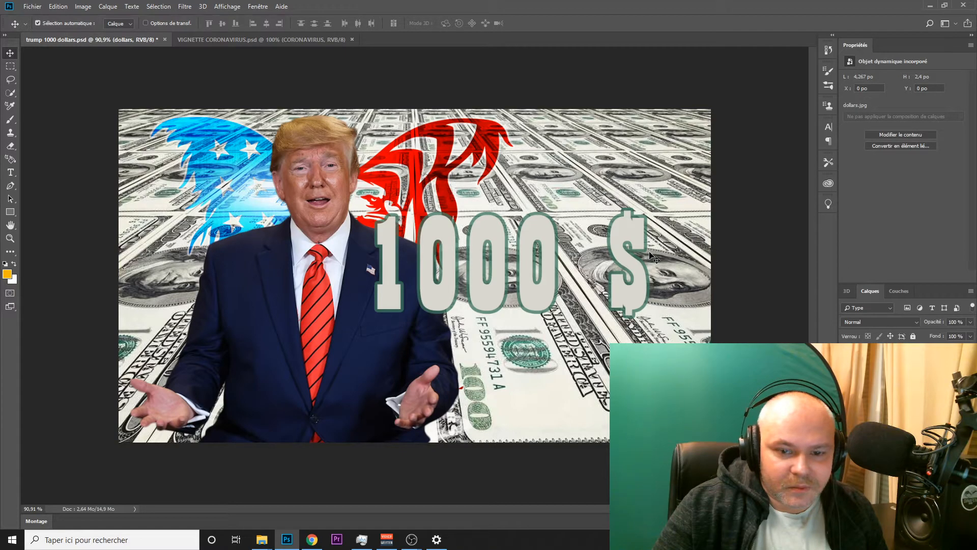
pyautogui.click(632, 232)
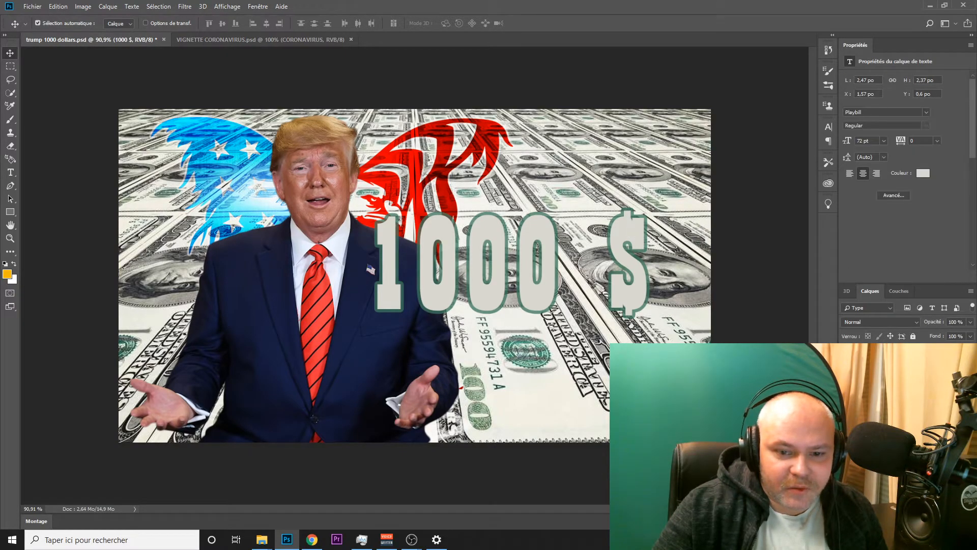
pyautogui.rightClick(882, 366)
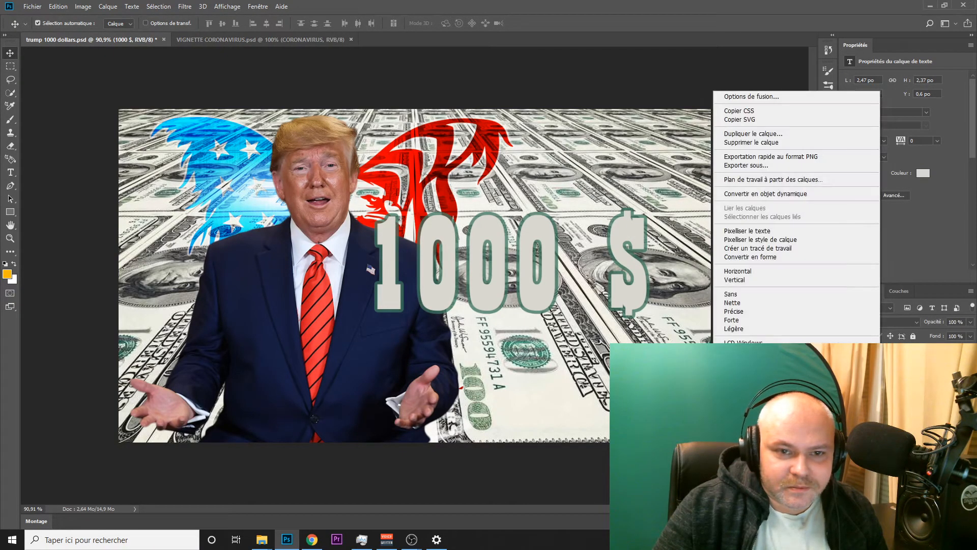
pyautogui.click(865, 377)
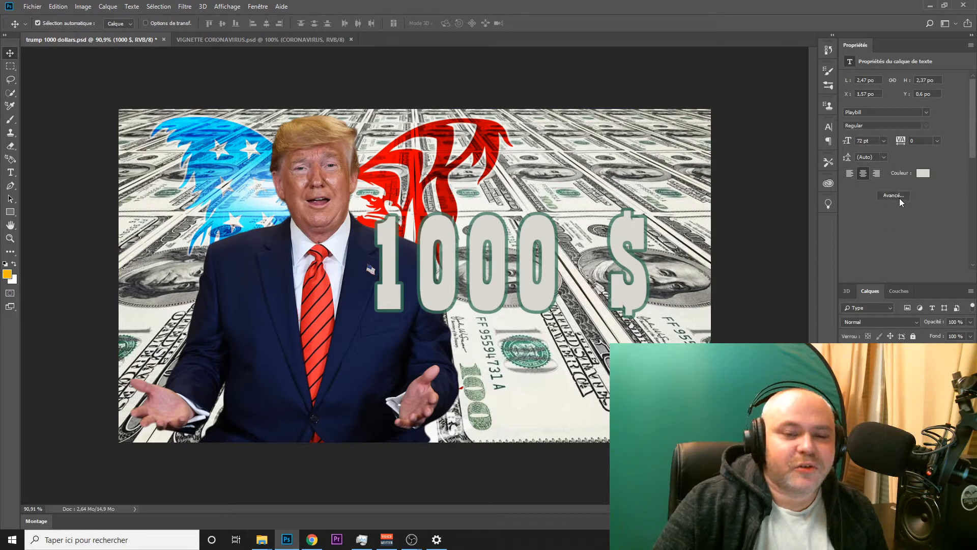
pyautogui.click(899, 197)
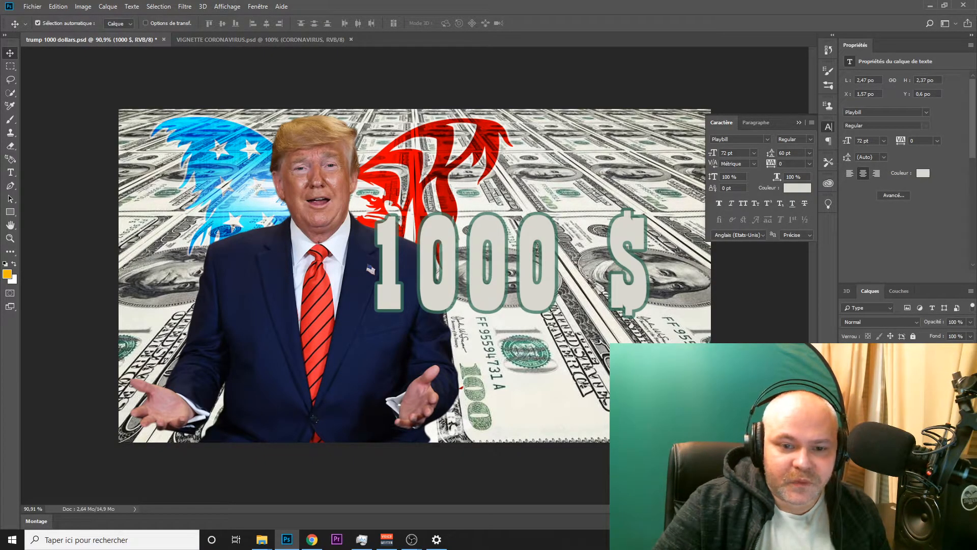
pyautogui.doubleClick(926, 356)
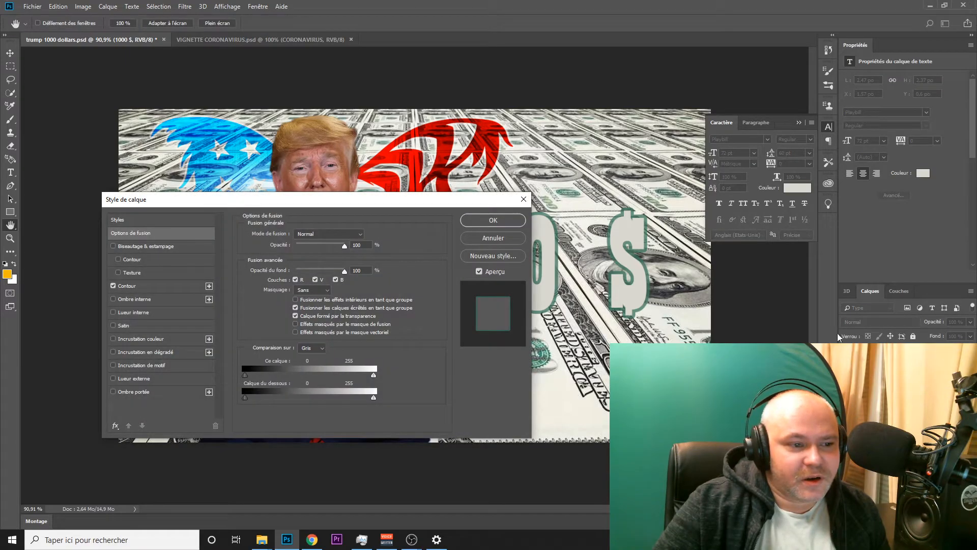
pyautogui.click(524, 199)
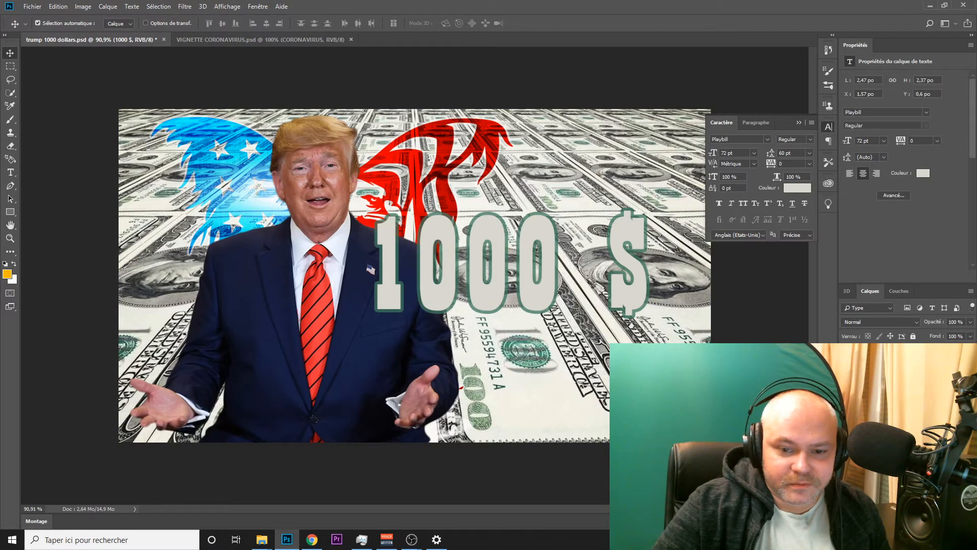
# - Edit the "1000 $" text and append a space and an exclamation mark after the dollar sign
pyautogui.doubleClick(864, 356)
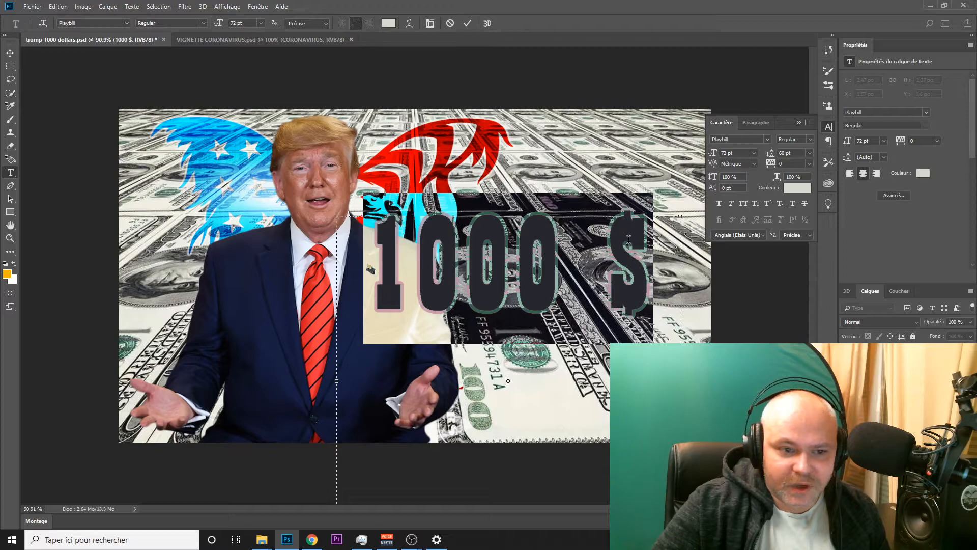
pyautogui.click(641, 241)
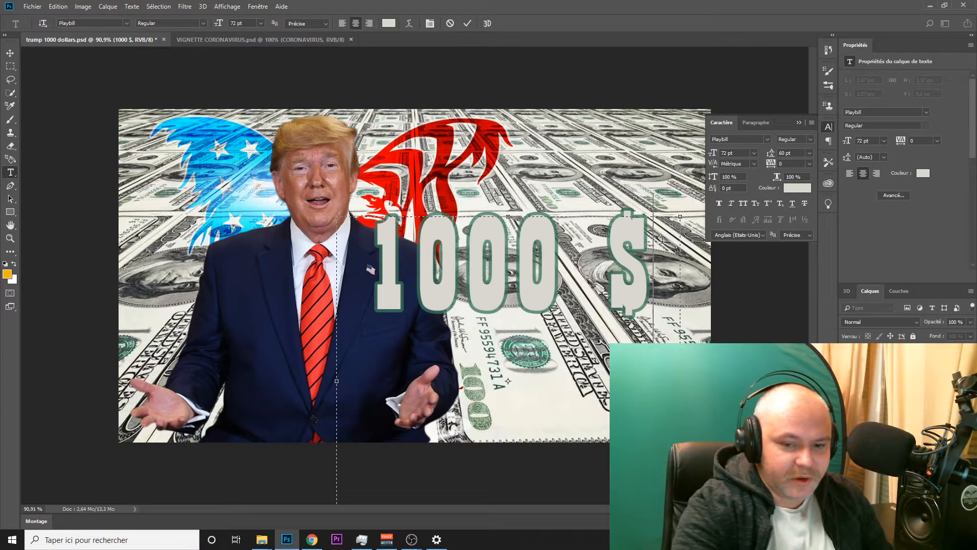
pyautogui.press('Return')
pyautogui.write('!')
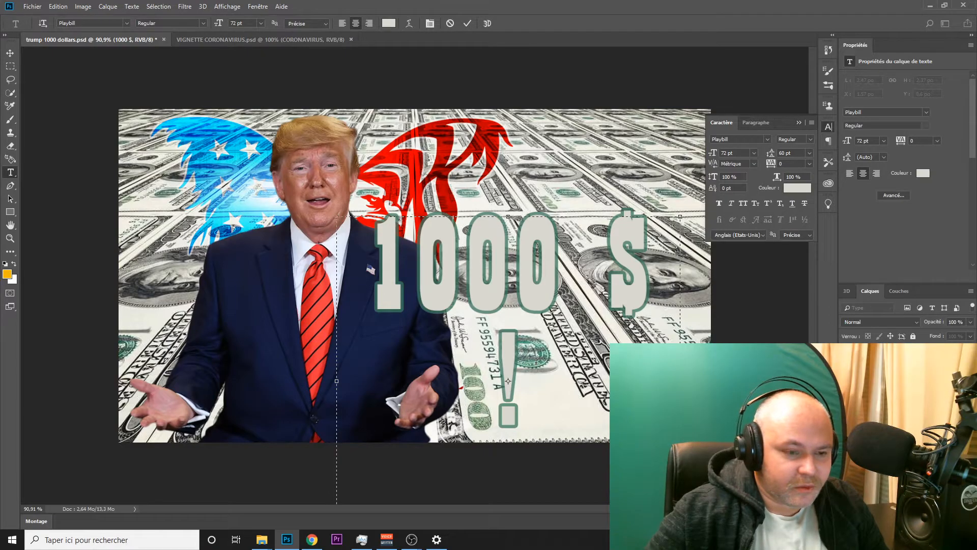
# - Widen the text box leftward to about 3,54 po so "1000 $ !" fits on a single line
pyautogui.moveTo(536, 360); pyautogui.dragTo(324, 206)
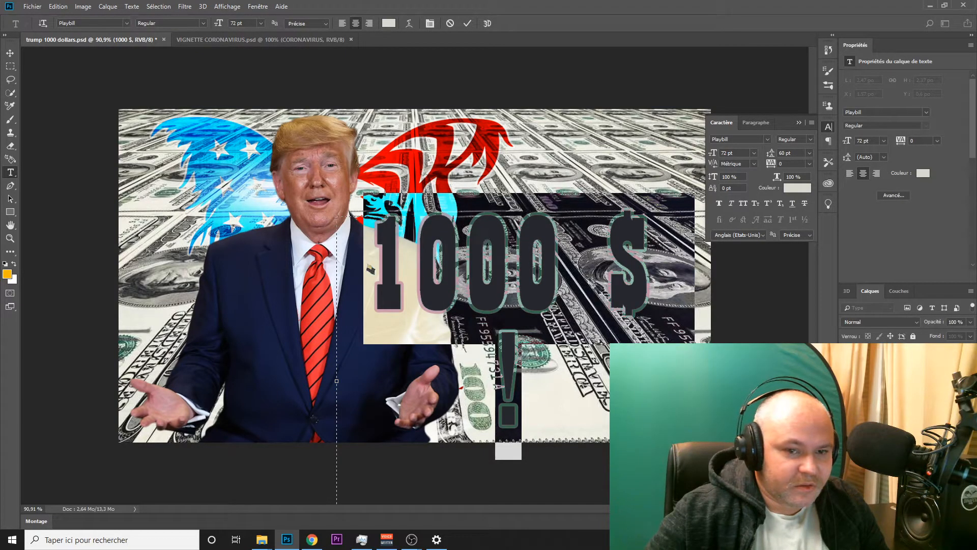
pyautogui.click(884, 141)
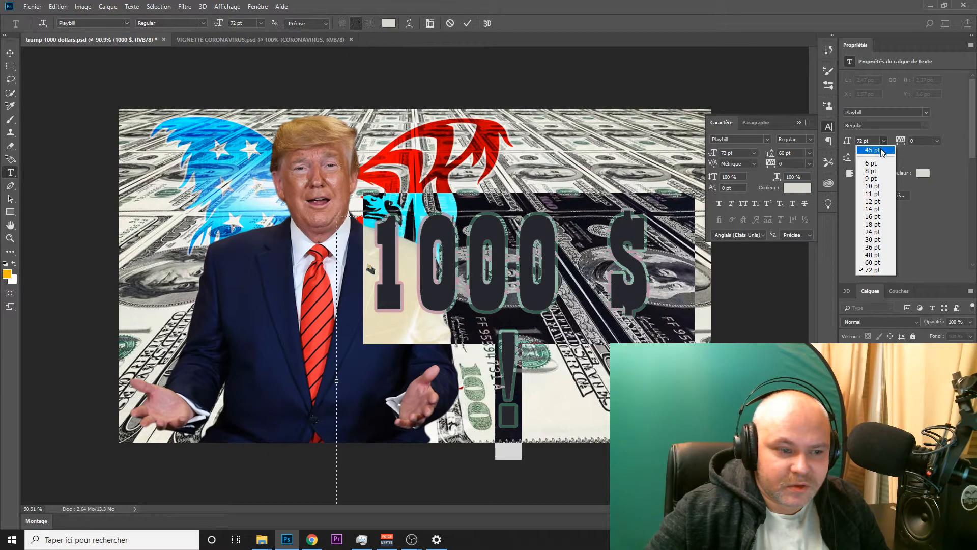
pyautogui.click(336, 381)
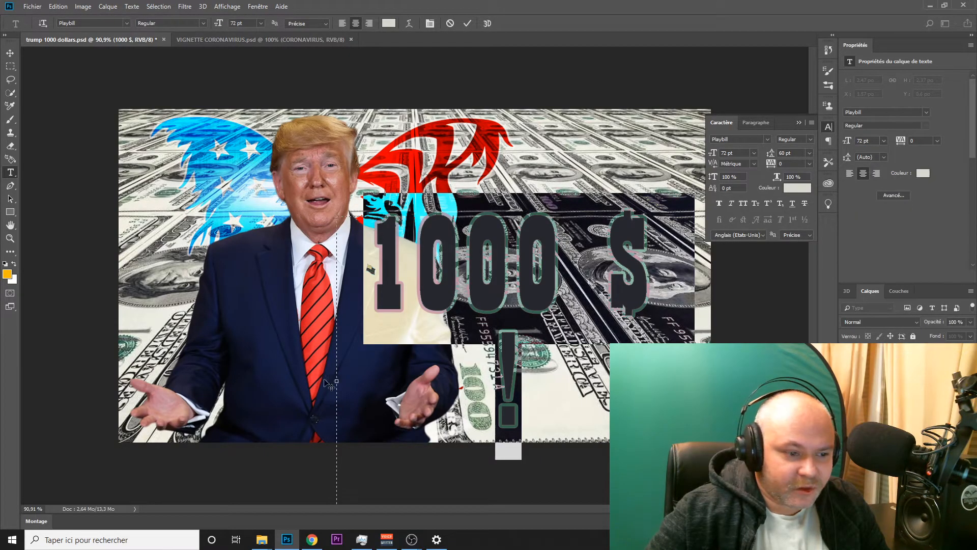
pyautogui.moveTo(336, 381); pyautogui.dragTo(189, 358)
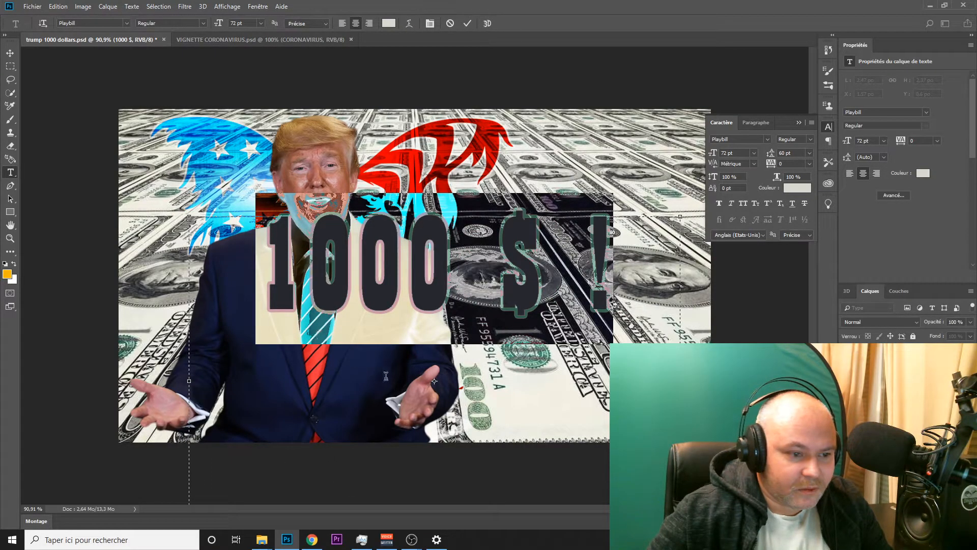
# - Commit the text edit and move "1000 $ !" to the right, to about X 1,13 po and Y 0,65 po
pyautogui.write('V')
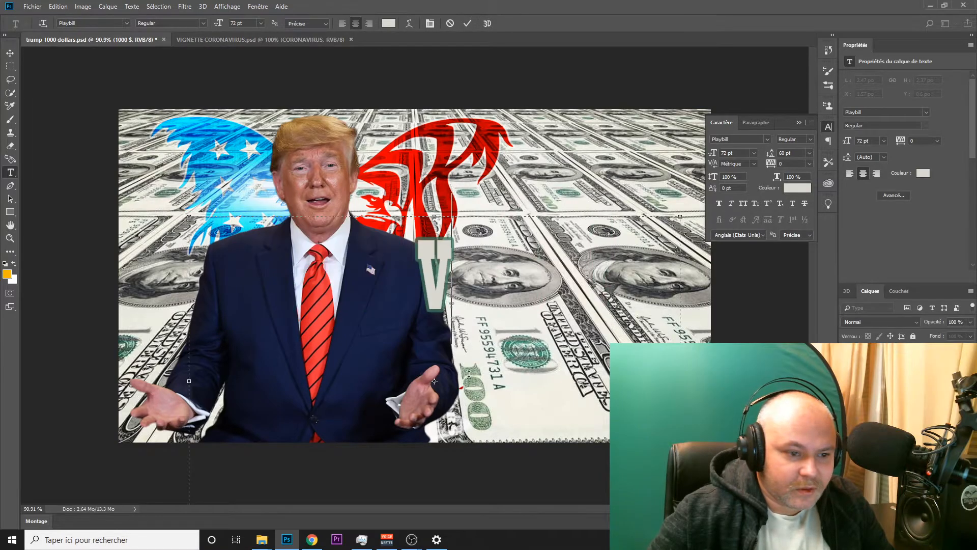
pyautogui.hotkey('ctrl', 'z')
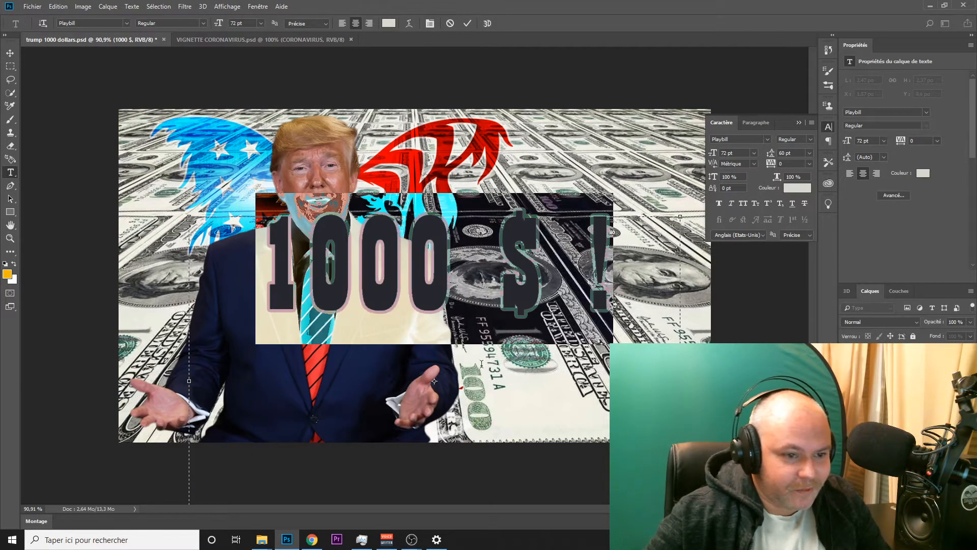
pyautogui.click(596, 359)
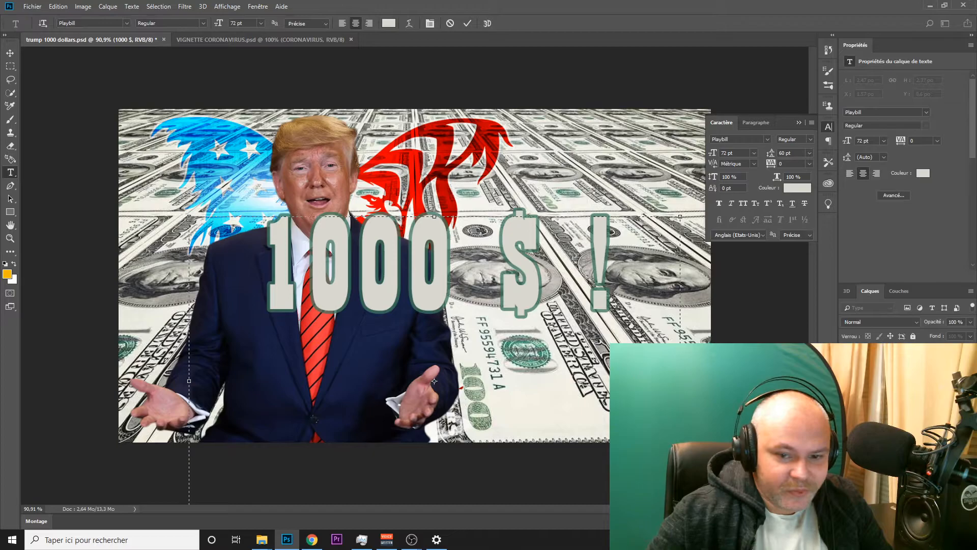
pyautogui.hotkey('ctrl', 'Return')
pyautogui.press('v')
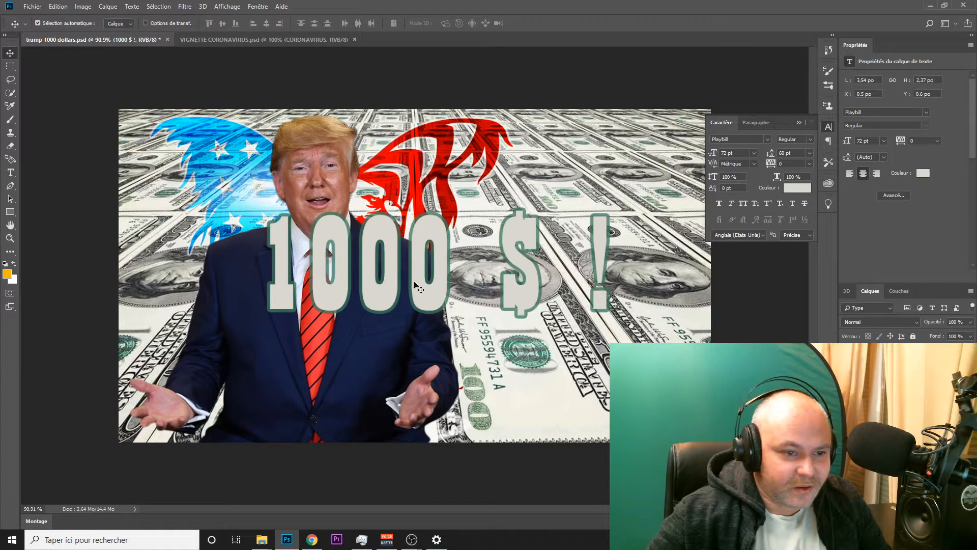
pyautogui.moveTo(425, 295); pyautogui.dragTo(513, 303)
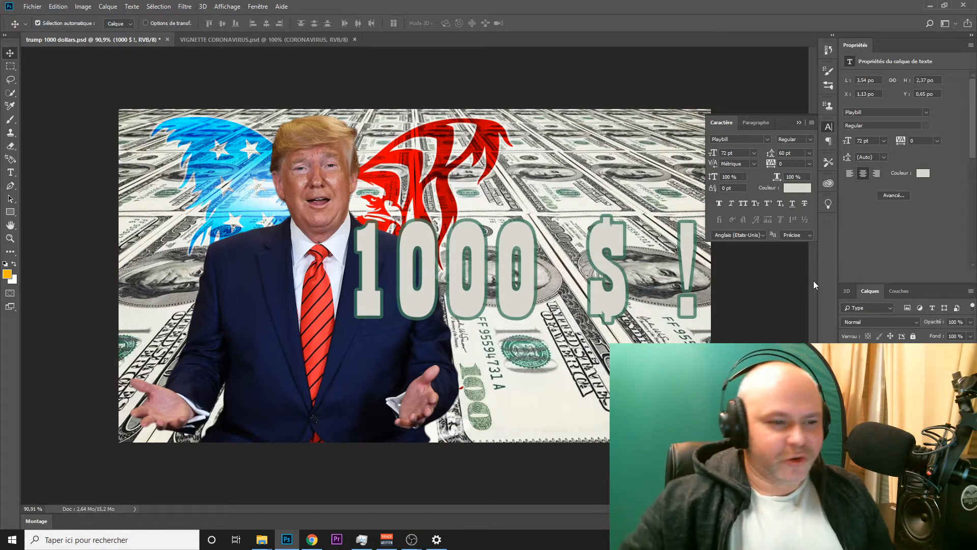
# - Set the fill colour of the "1000 $ !" text to light blue 85effb, starting from a sample of the eagle's blue wing
pyautogui.click(921, 178)
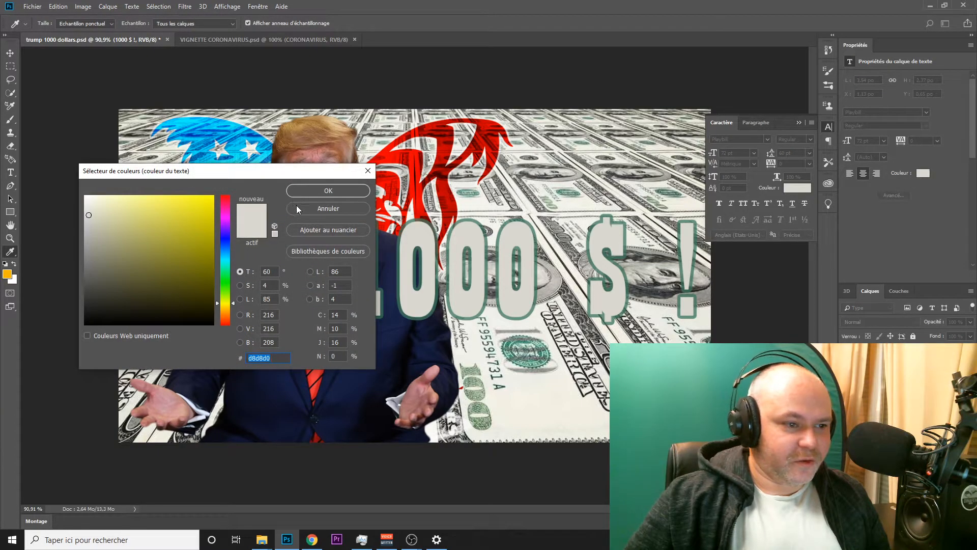
pyautogui.click(238, 148)
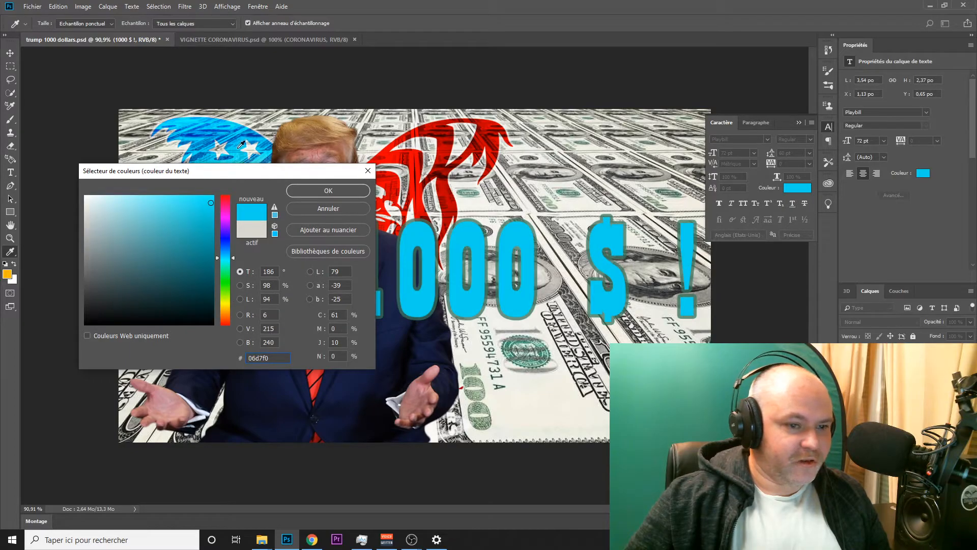
pyautogui.moveTo(198, 203); pyautogui.dragTo(151, 197)
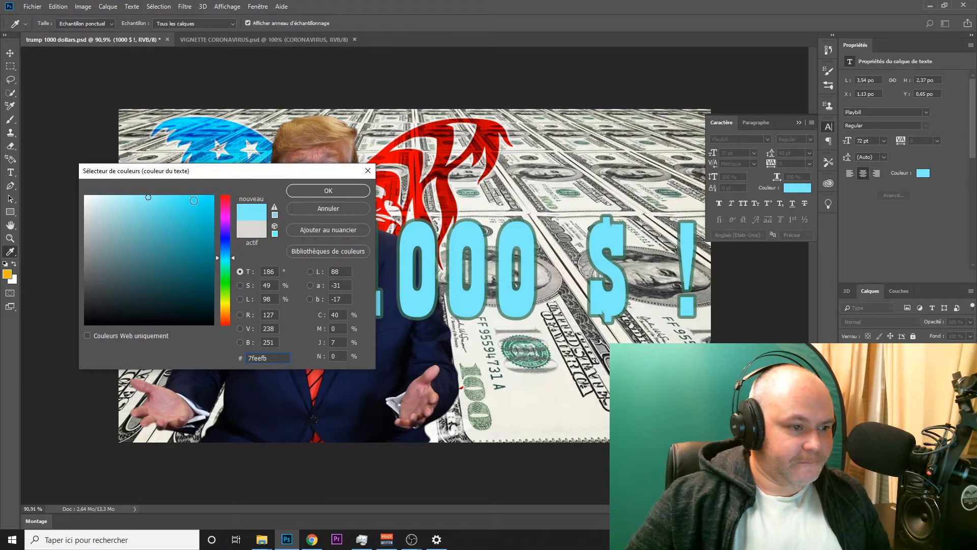
pyautogui.click(144, 198)
pyautogui.moveTo(142, 197); pyautogui.dragTo(144, 197)
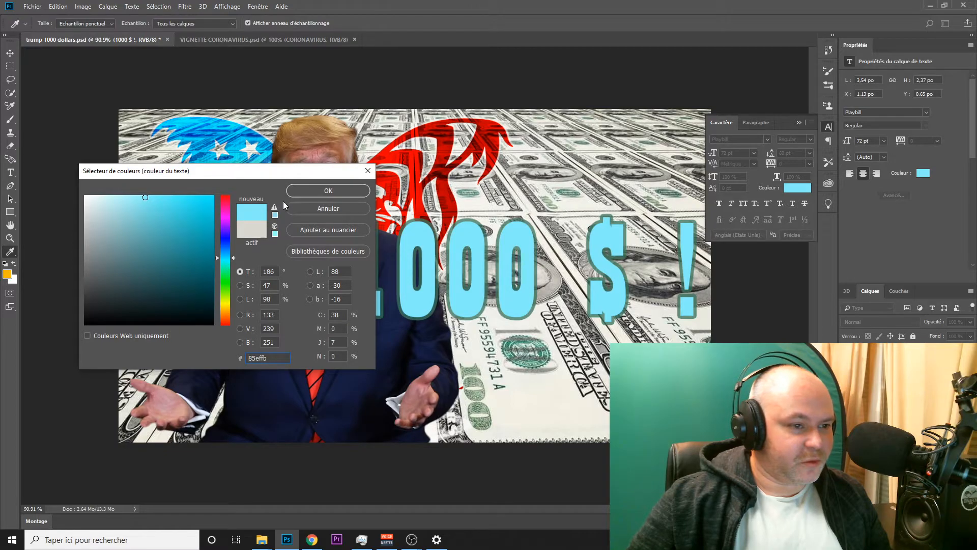
pyautogui.click(300, 191)
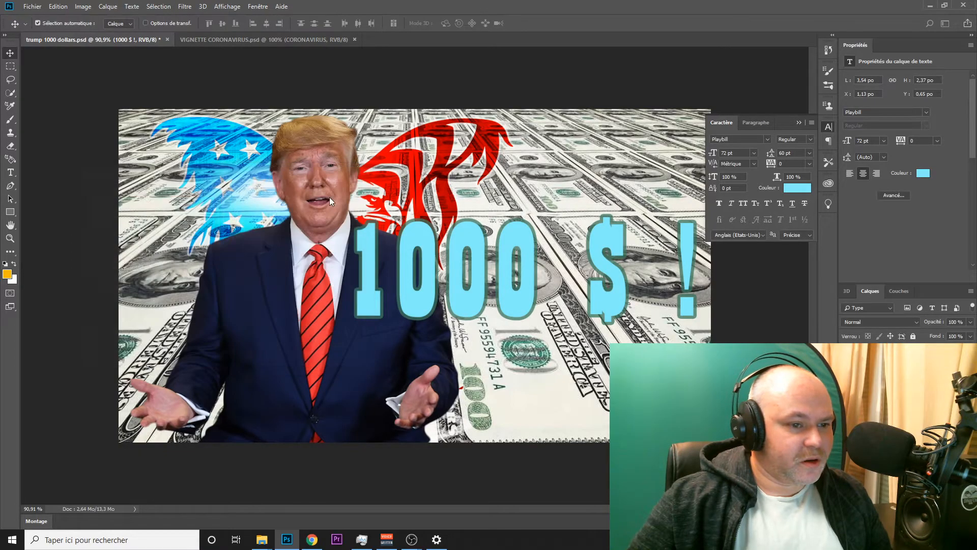
# - Recolour the outline of the "1000 $ !" text to bright red fa3838, starting from a sample of the eagle's red wing
pyautogui.rightClick(892, 359)
pyautogui.click(860, 384)
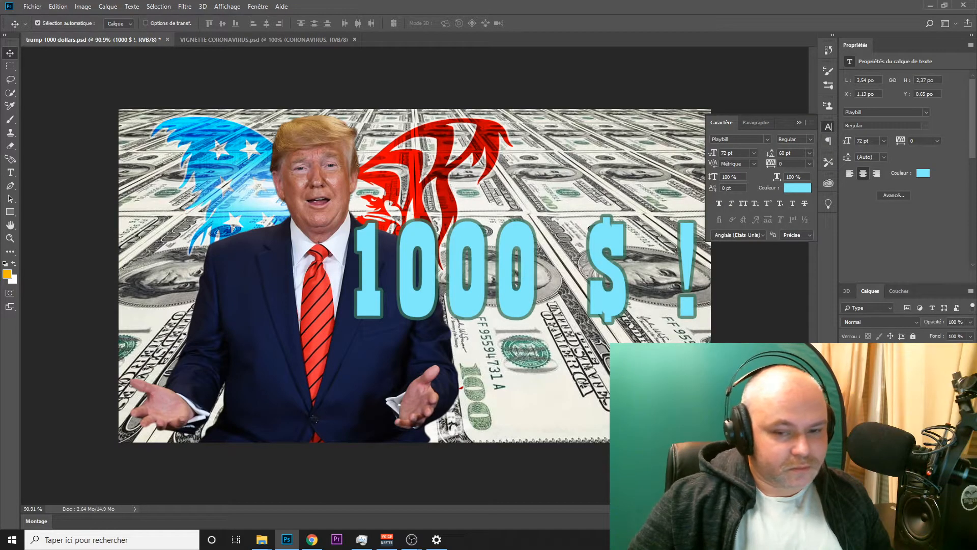
pyautogui.rightClick(897, 373)
pyautogui.click(860, 372)
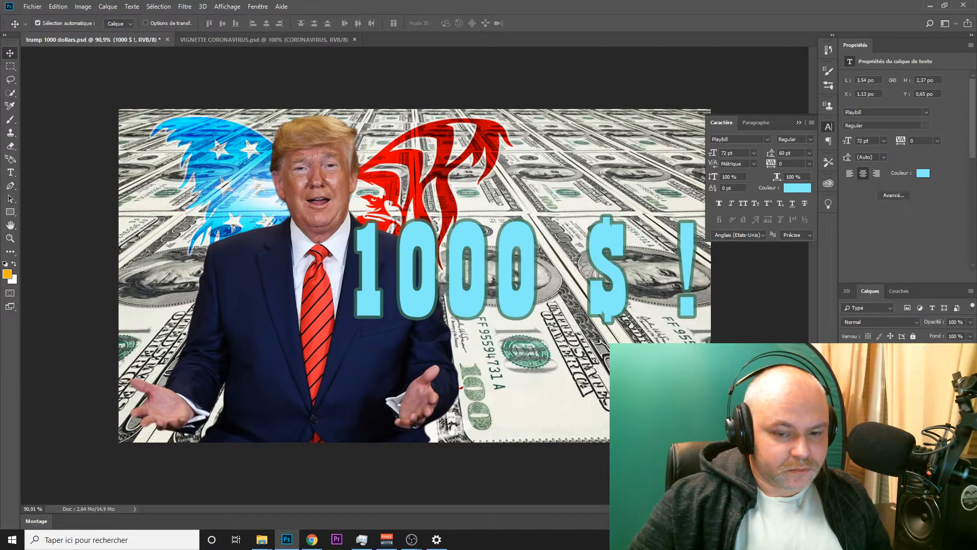
pyautogui.rightClick(881, 366)
pyautogui.click(750, 97)
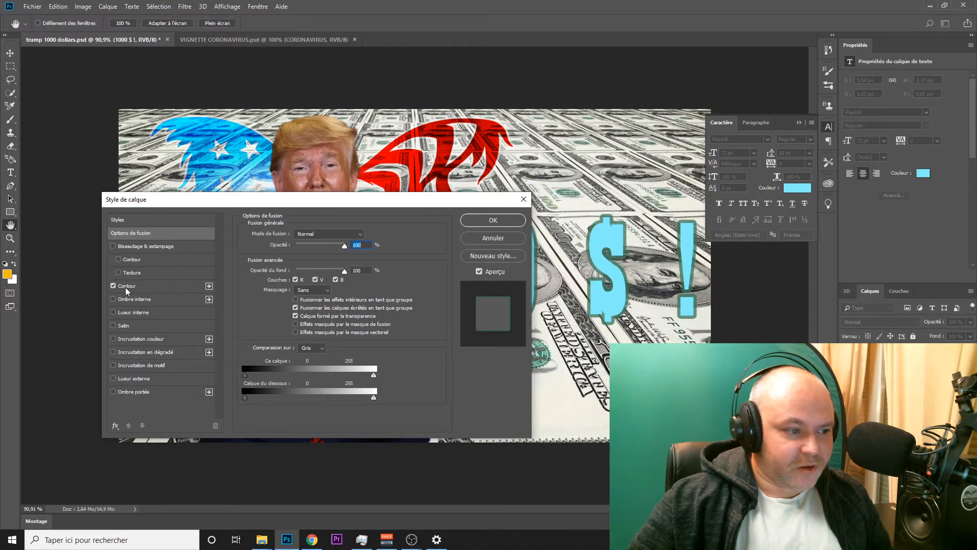
pyautogui.click(127, 286)
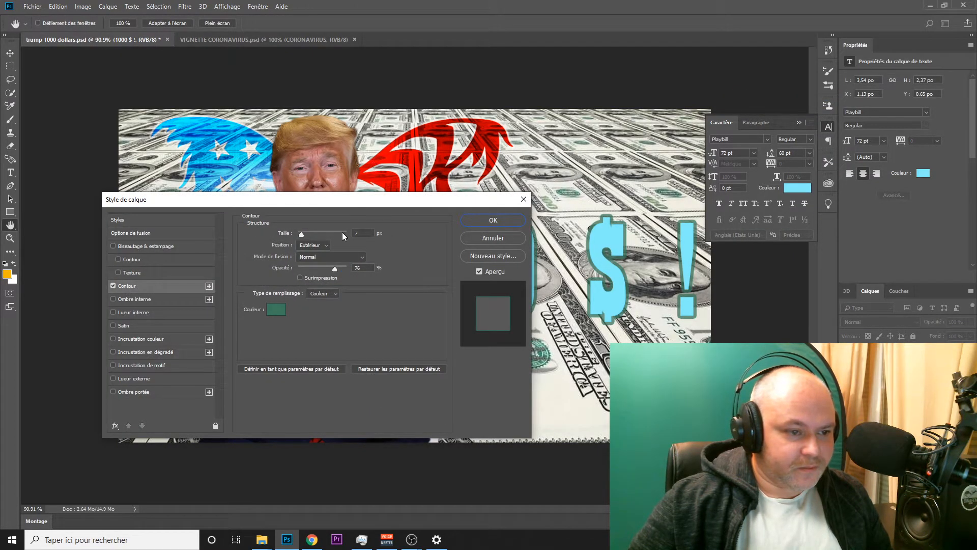
pyautogui.click(277, 309)
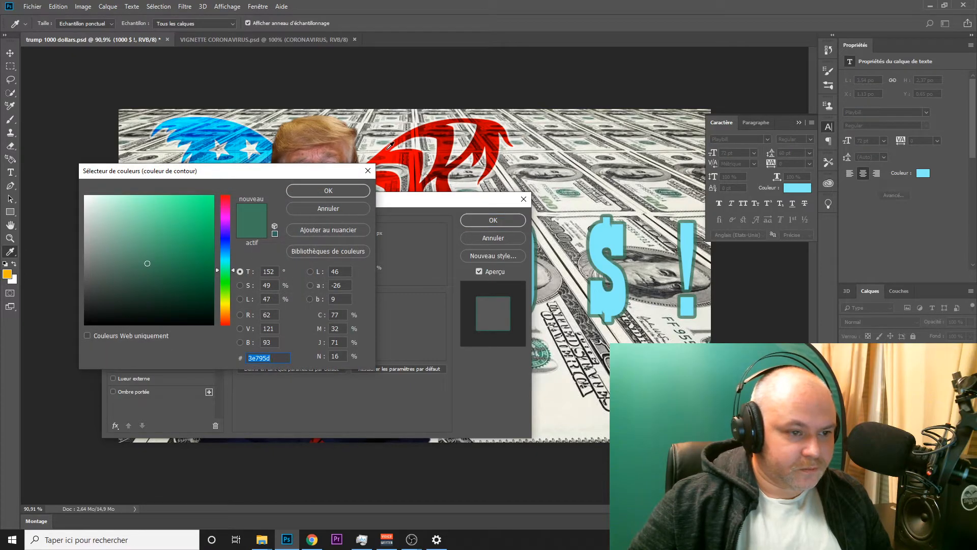
pyautogui.click(390, 145)
pyautogui.moveTo(174, 196); pyautogui.dragTo(184, 197)
pyautogui.moveTo(334, 173); pyautogui.dragTo(394, 233)
pyautogui.hotkey('ctrl', 'a')
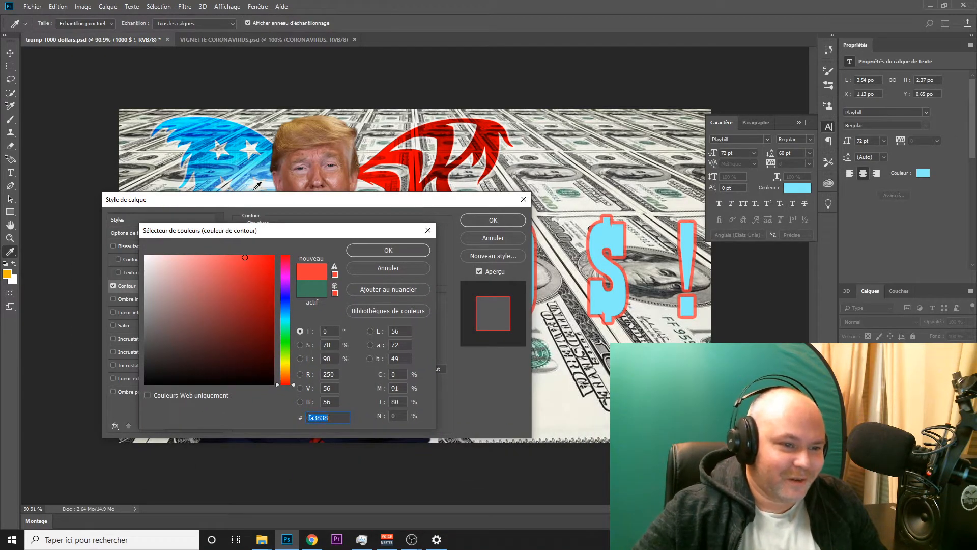
# - Lighten the text's outline colour to pink fa8a8a and apply the layer style
pyautogui.moveTo(205, 257); pyautogui.dragTo(190, 258)
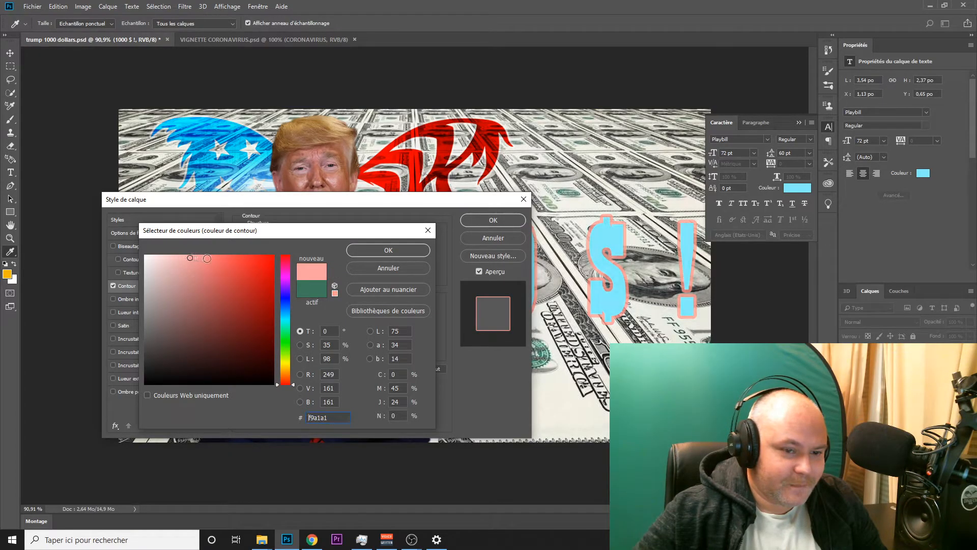
pyautogui.click(204, 258)
pyautogui.click(202, 257)
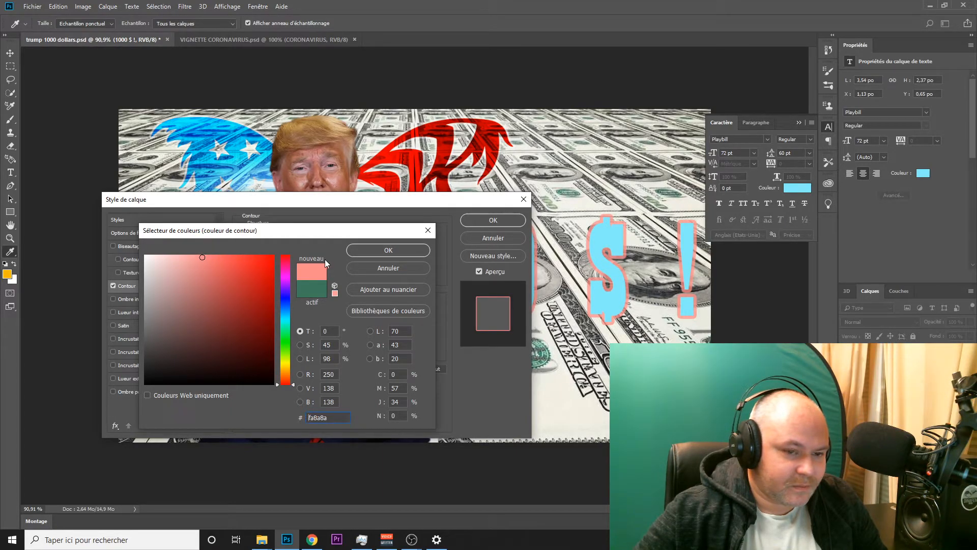
pyautogui.click(499, 219)
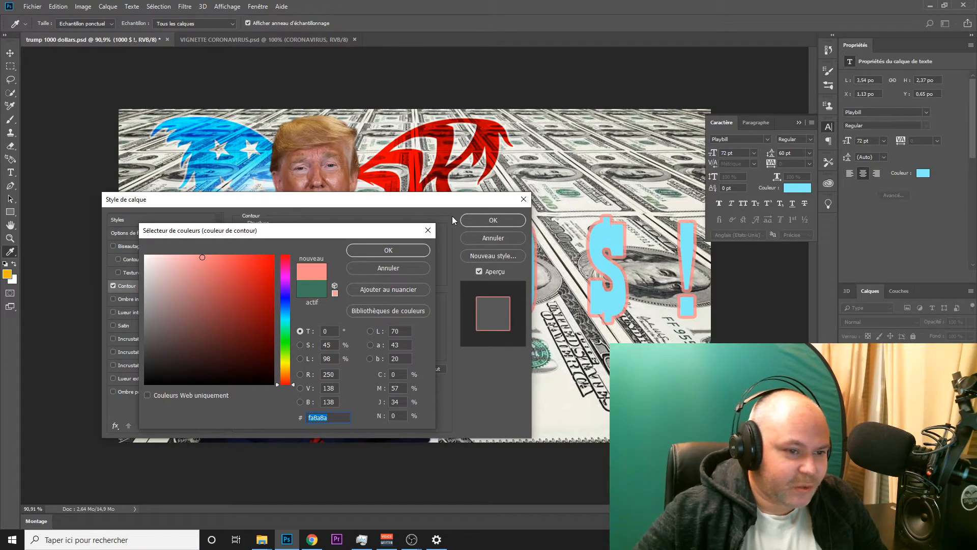
pyautogui.click(388, 250)
pyautogui.click(493, 220)
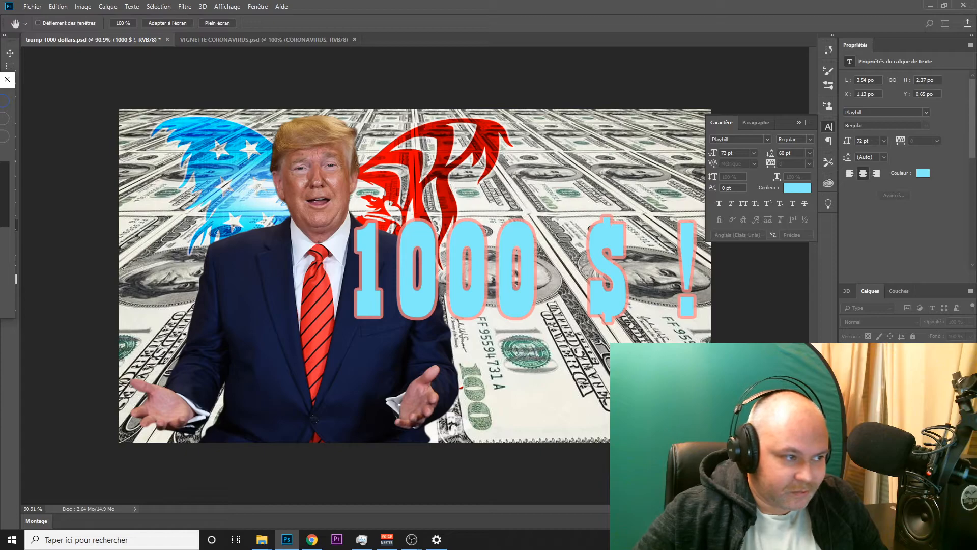
# - Move the "1000 $ !" text down to about Y 0,91 po and check the composition at reduced size
pyautogui.press('v')
pyautogui.moveTo(429, 261); pyautogui.dragTo(433, 296)
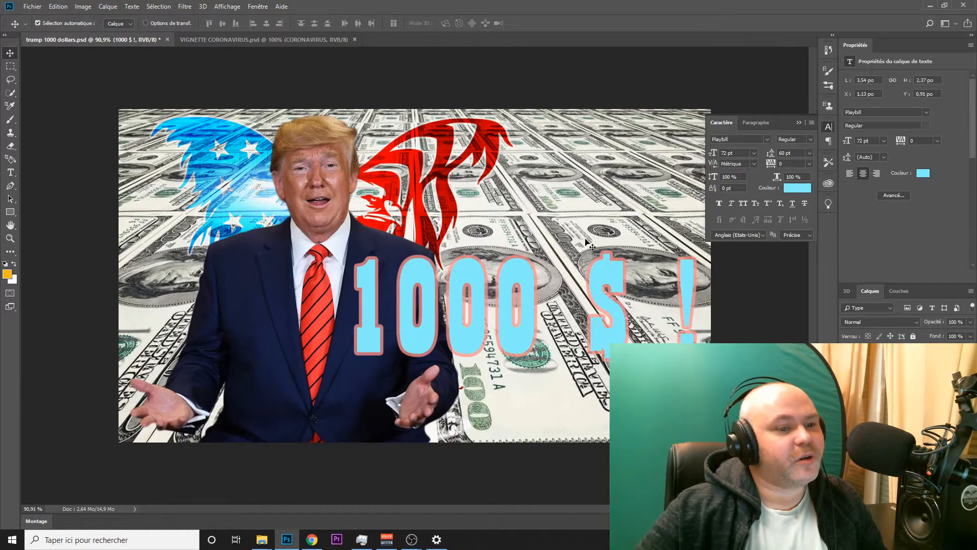
pyautogui.moveTo(604, 278); pyautogui.dragTo(602, 276)
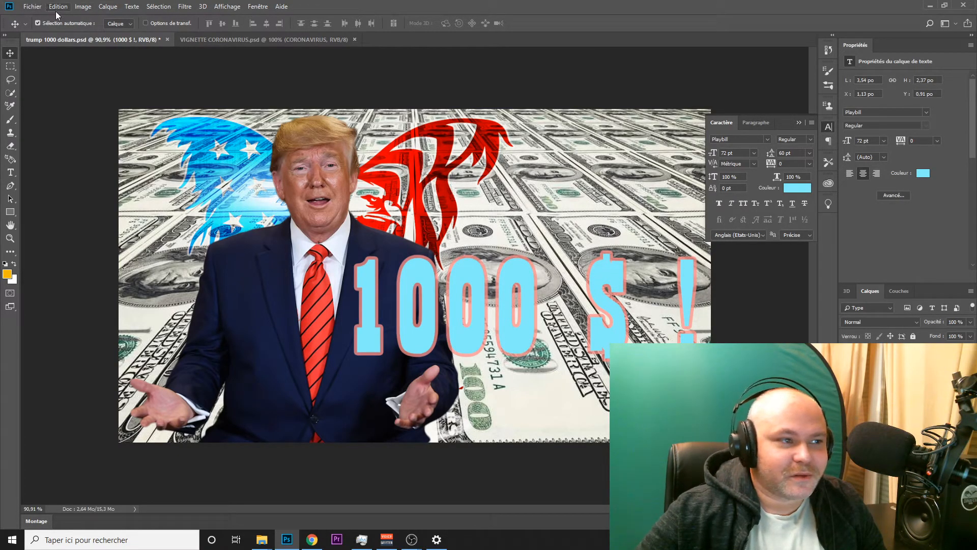
pyautogui.scroll(-5, 451, 226)
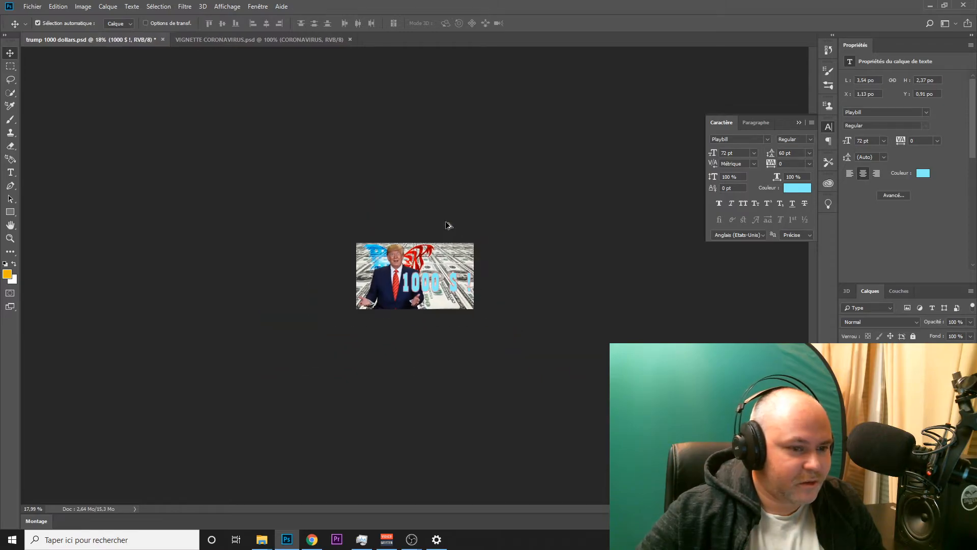
pyautogui.scroll(2, 440, 239)
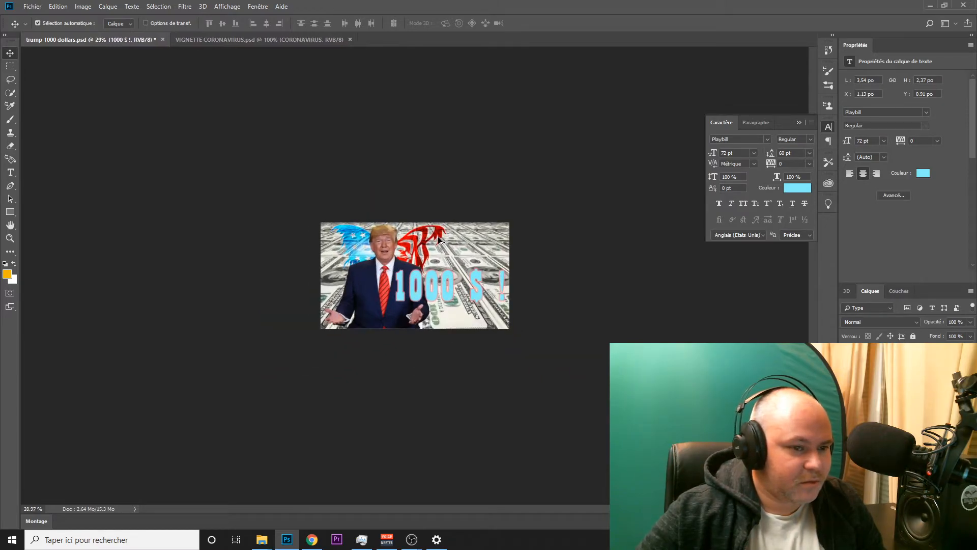
pyautogui.scroll(3, 439, 239)
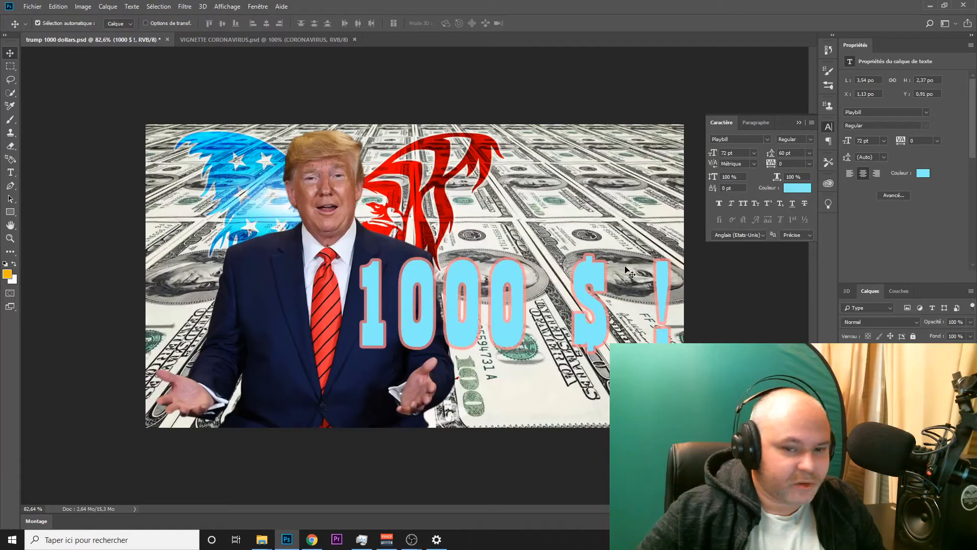
# - Set the text's outline colour to dark grey 434247, sampled from the dollar-bill background, and apply the layer style
pyautogui.rightClick(882, 377)
pyautogui.click(743, 97)
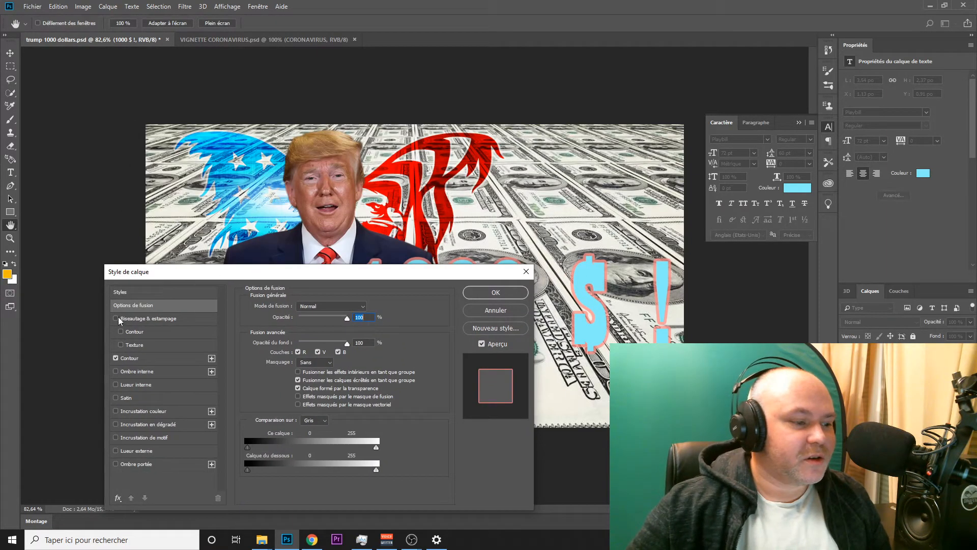
pyautogui.click(130, 359)
pyautogui.click(279, 383)
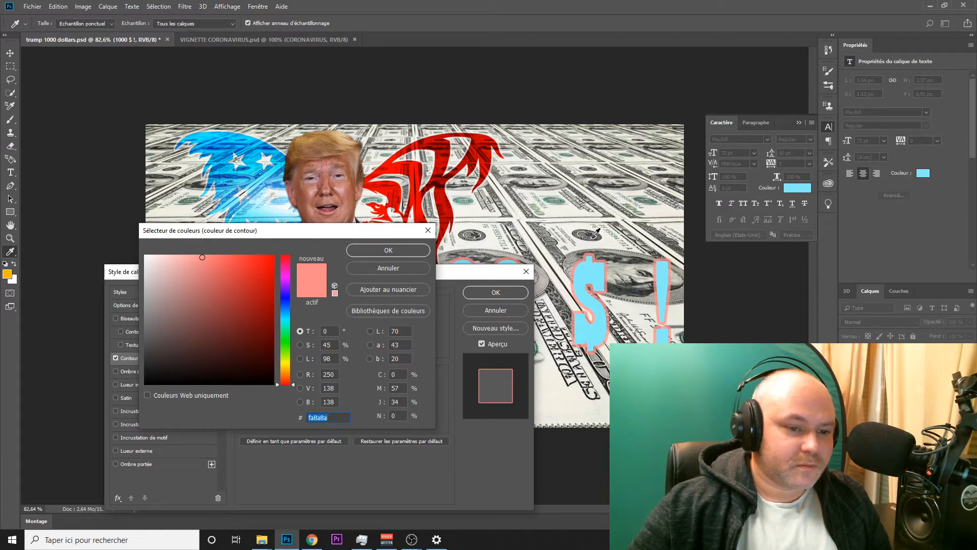
pyautogui.click(511, 251)
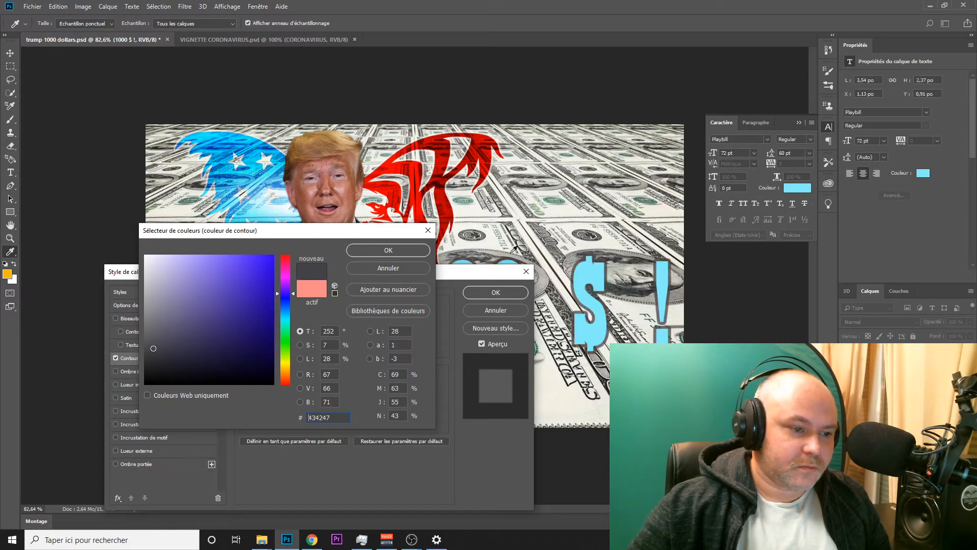
pyautogui.click(366, 250)
pyautogui.moveTo(458, 276); pyautogui.dragTo(174, 162)
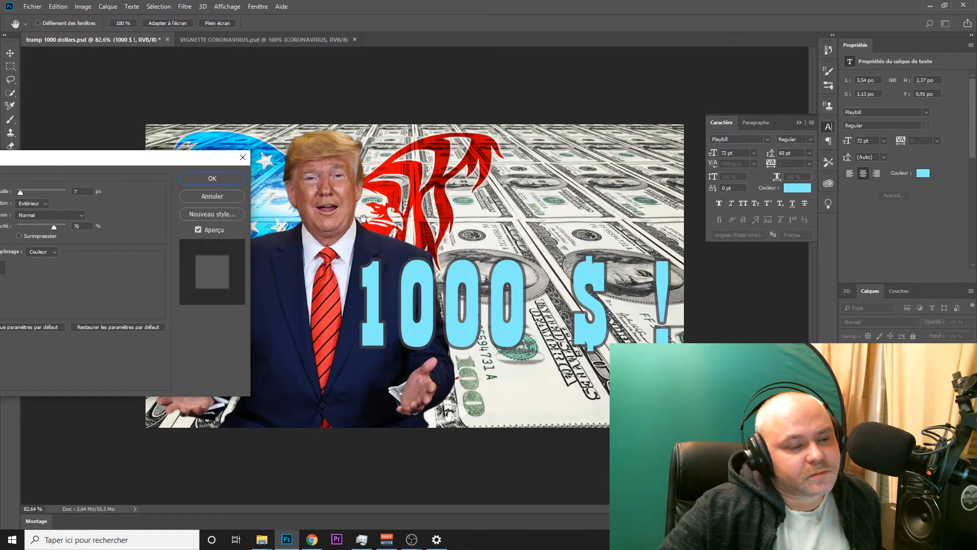
pyautogui.click(222, 179)
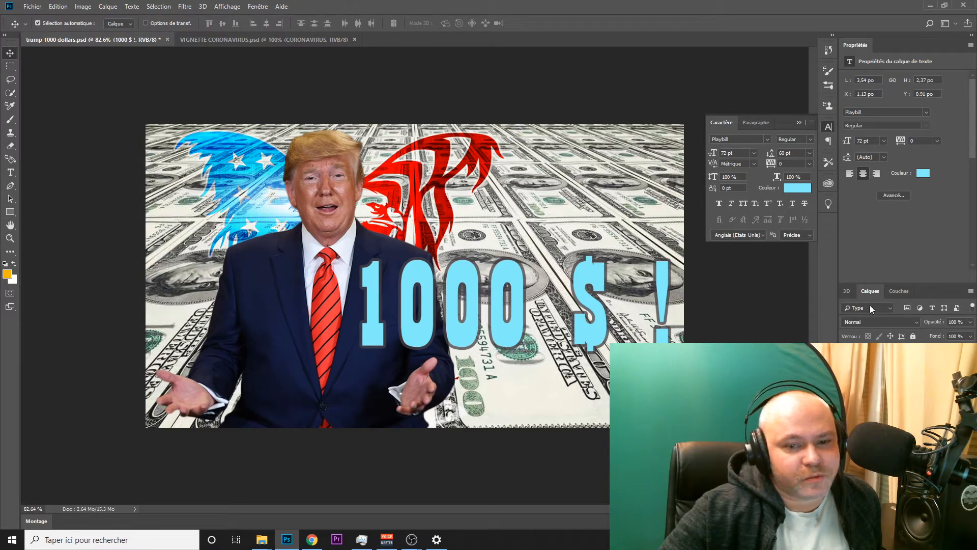
# - Set the fill colour of the "1000 $ !" text to light red fd5959, starting from a sample of the eagle's red wing
pyautogui.click(927, 175)
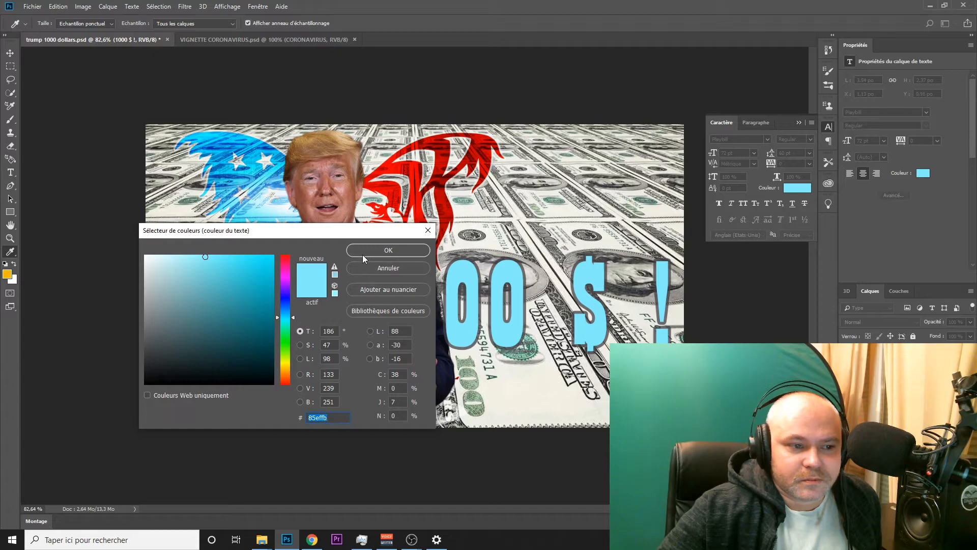
pyautogui.click(395, 188)
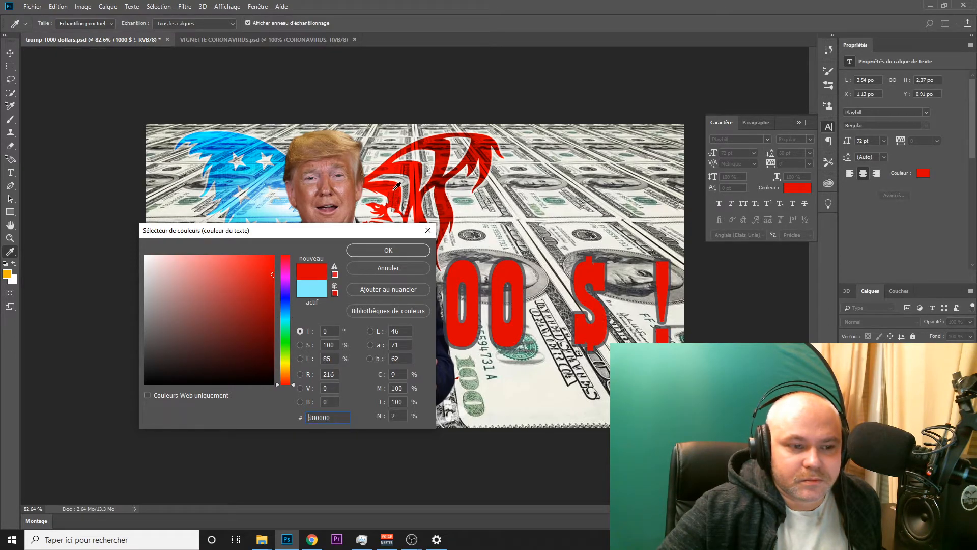
pyautogui.click(227, 257)
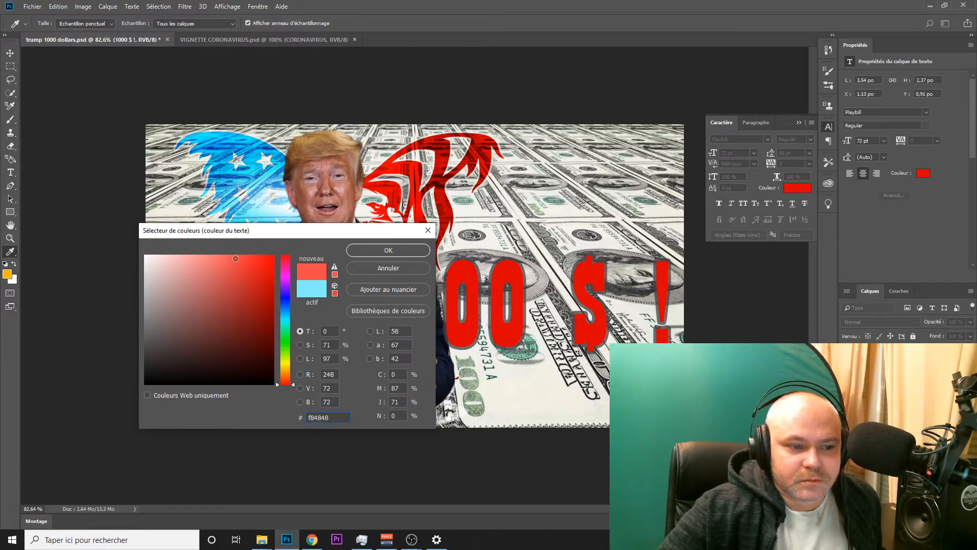
pyautogui.press('Return')
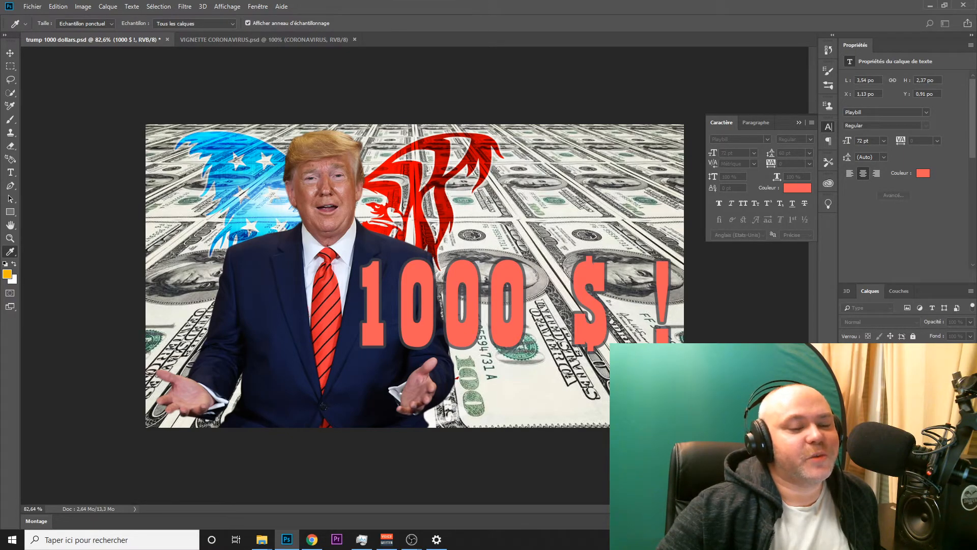
pyautogui.moveTo(82, 189); pyautogui.dragTo(197, 211)
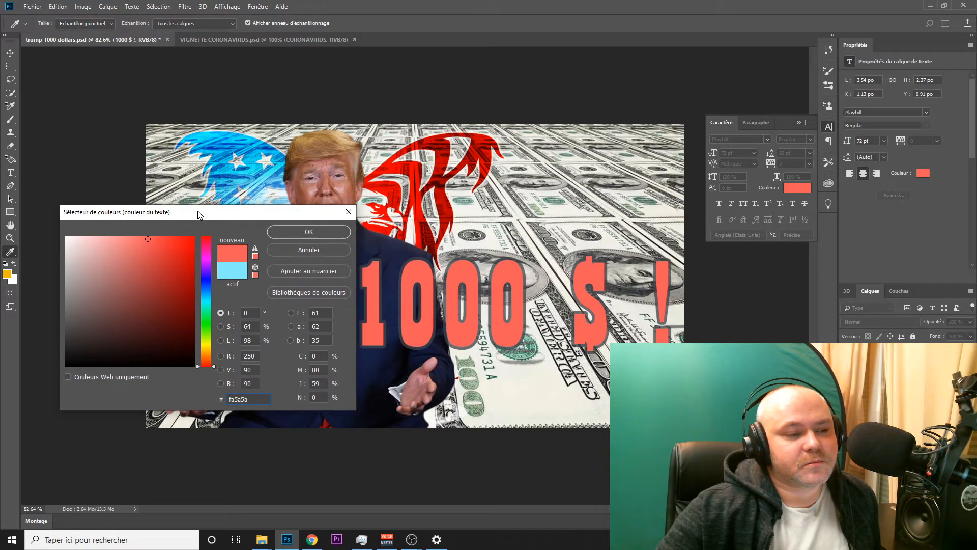
pyautogui.click(144, 238)
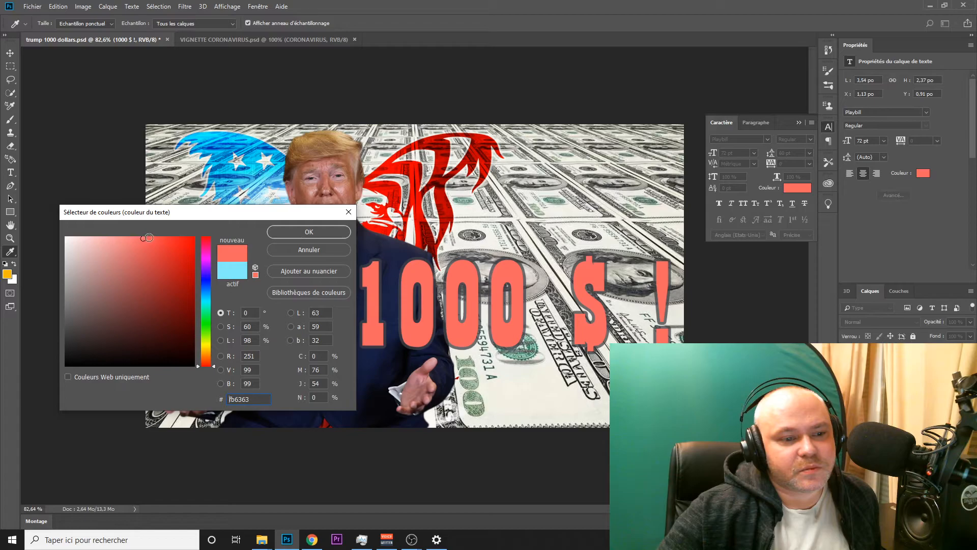
pyautogui.click(148, 237)
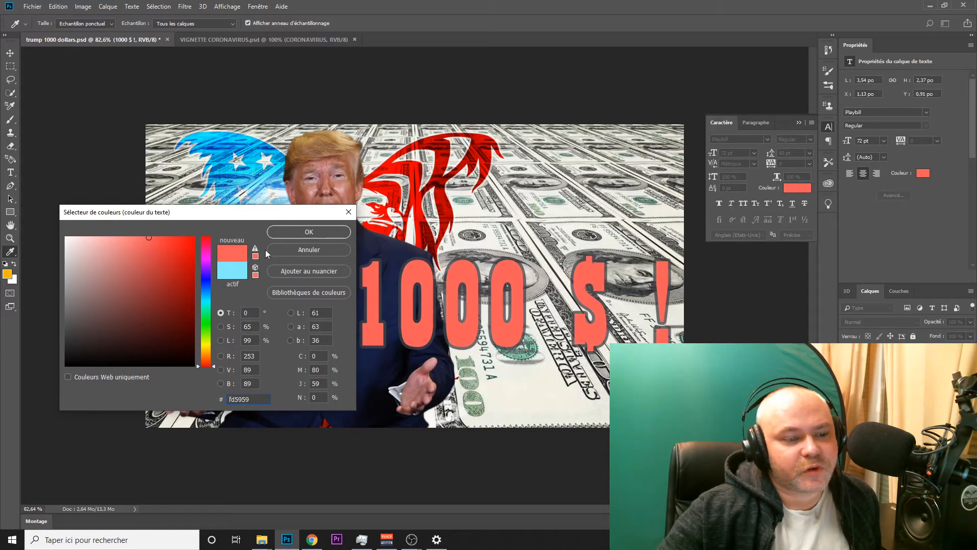
pyautogui.click(317, 231)
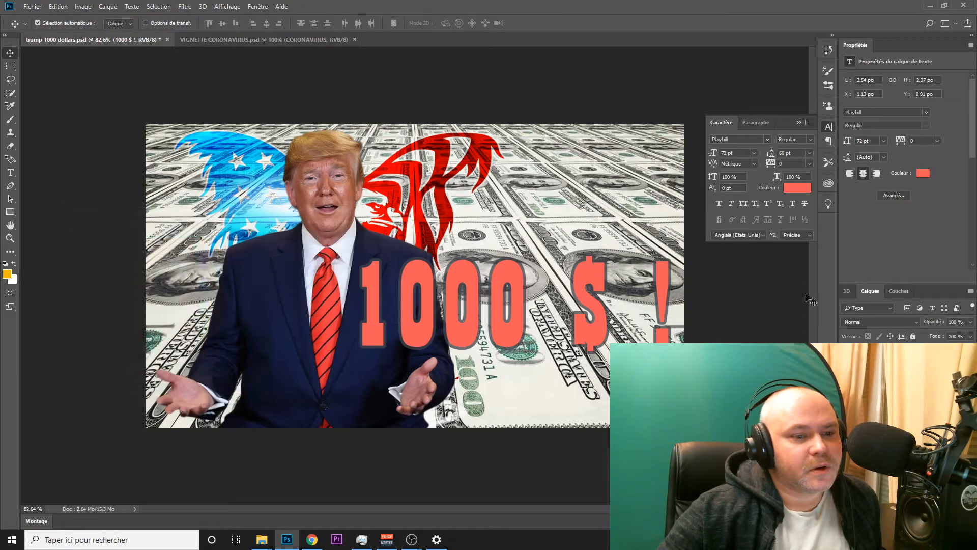
# - Increase the letter spacing of the "1000 $ !" text, trying 5 and settling on 10
pyautogui.click(936, 139)
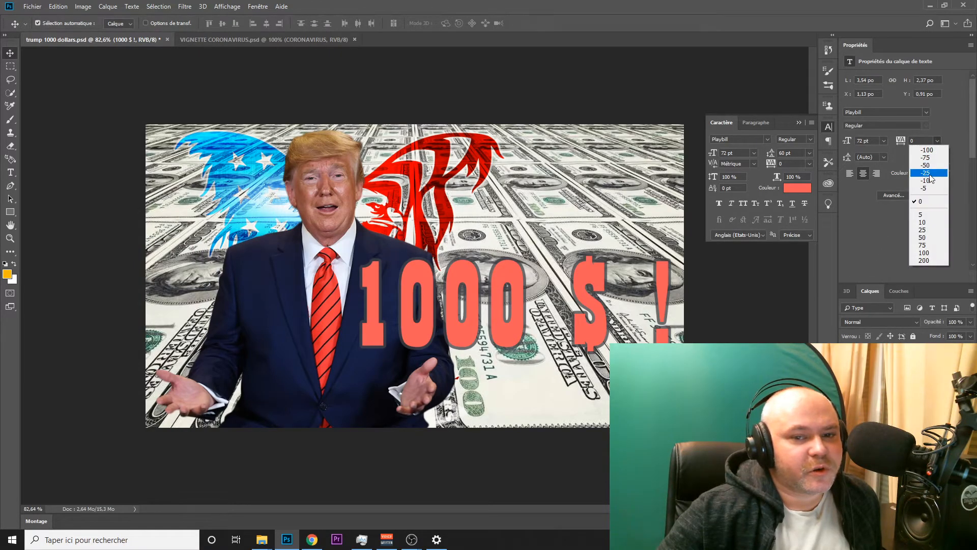
pyautogui.click(928, 214)
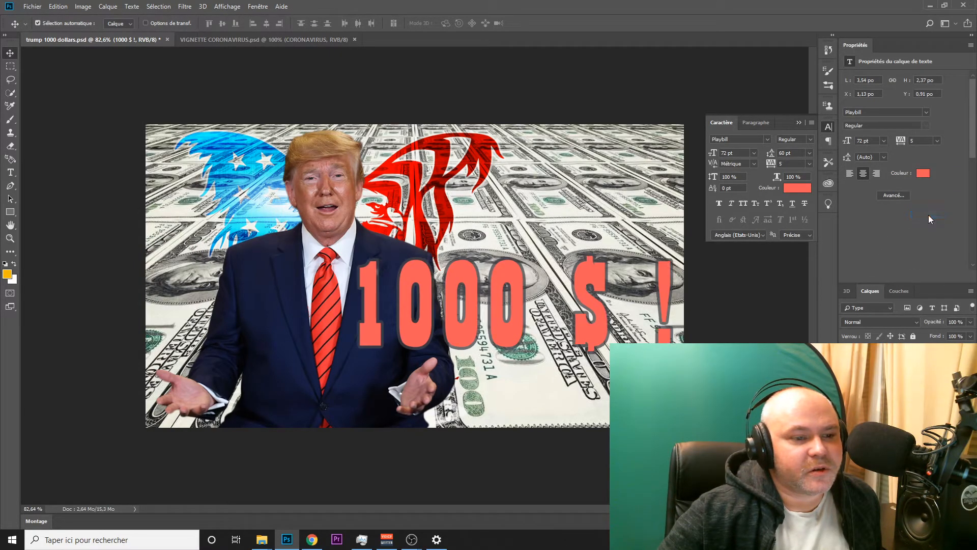
pyautogui.click(941, 140)
pyautogui.click(921, 221)
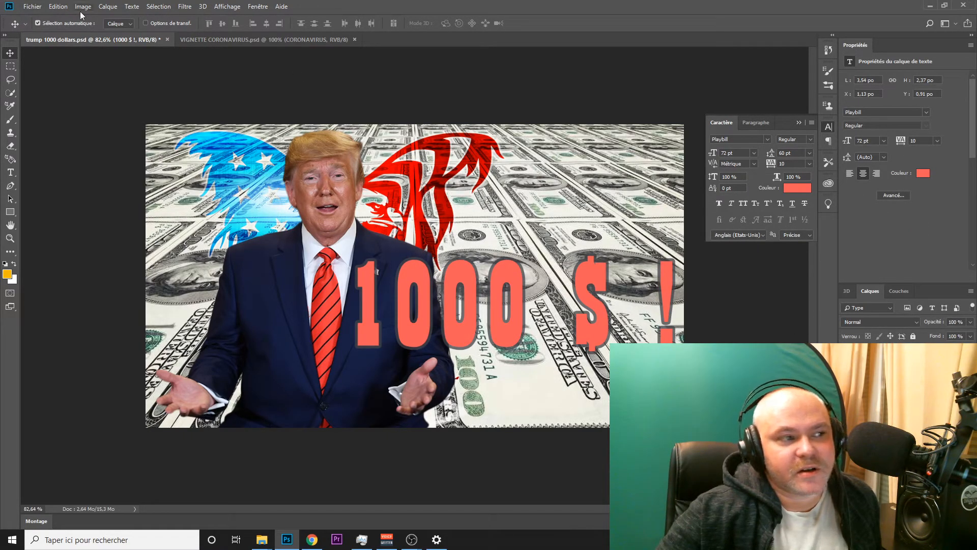
# - Rotate the "1000 $ !" text to about -9,71° and position it at about X 907 px, Y 632 px
pyautogui.click(58, 6)
pyautogui.moveTo(106, 229)
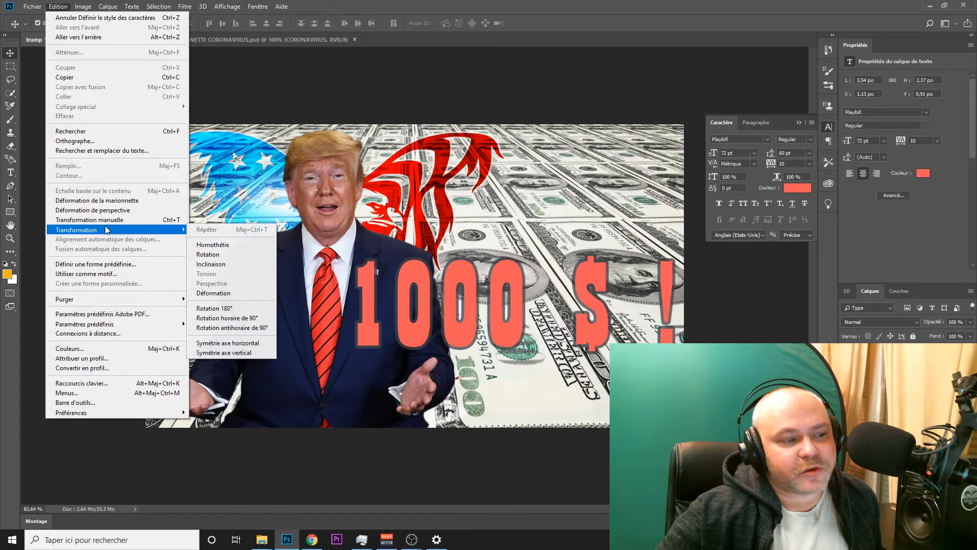
pyautogui.click(222, 252)
pyautogui.moveTo(284, 237); pyautogui.dragTo(258, 278)
pyautogui.moveTo(545, 352); pyautogui.dragTo(563, 346)
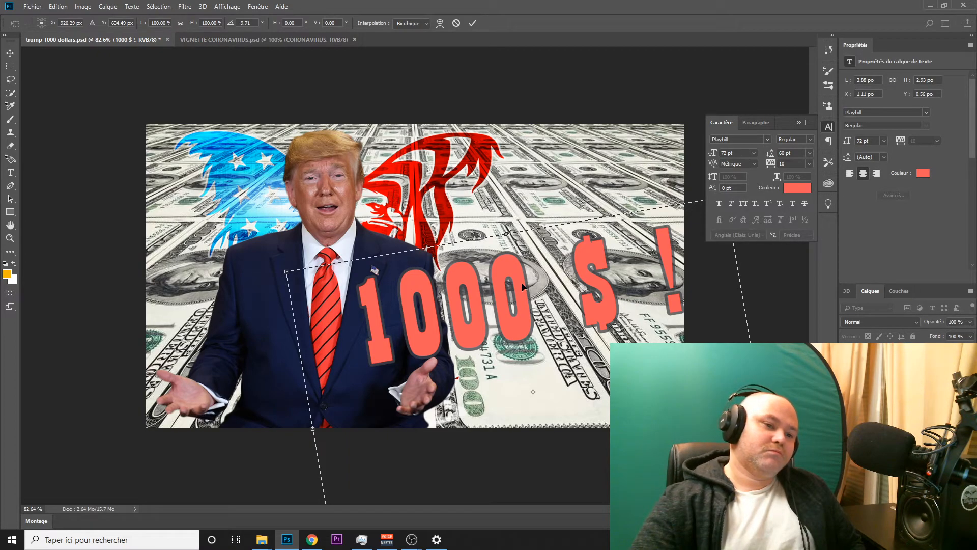
pyautogui.moveTo(517, 283); pyautogui.dragTo(513, 278)
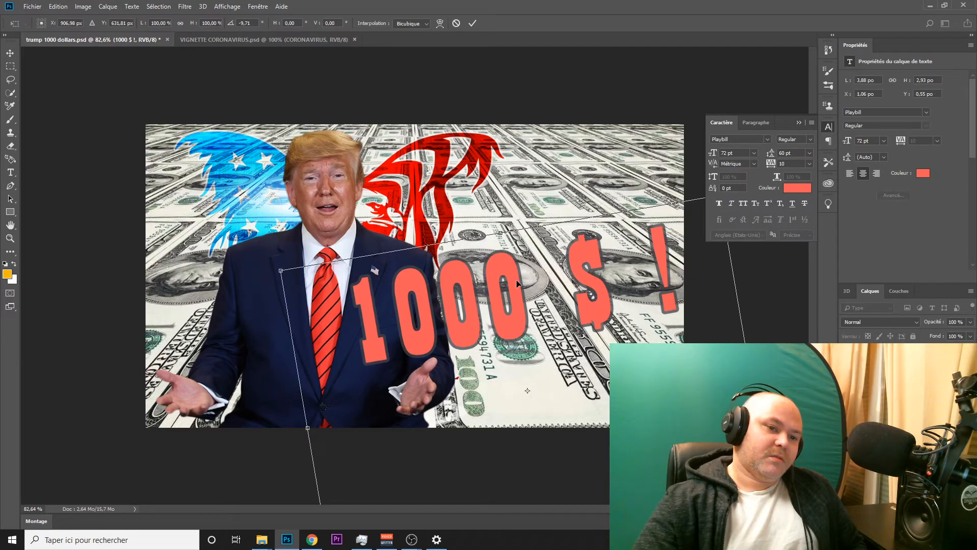
# - Apply the text's transformation and collapse the Character panel
pyautogui.rightClick(516, 280)
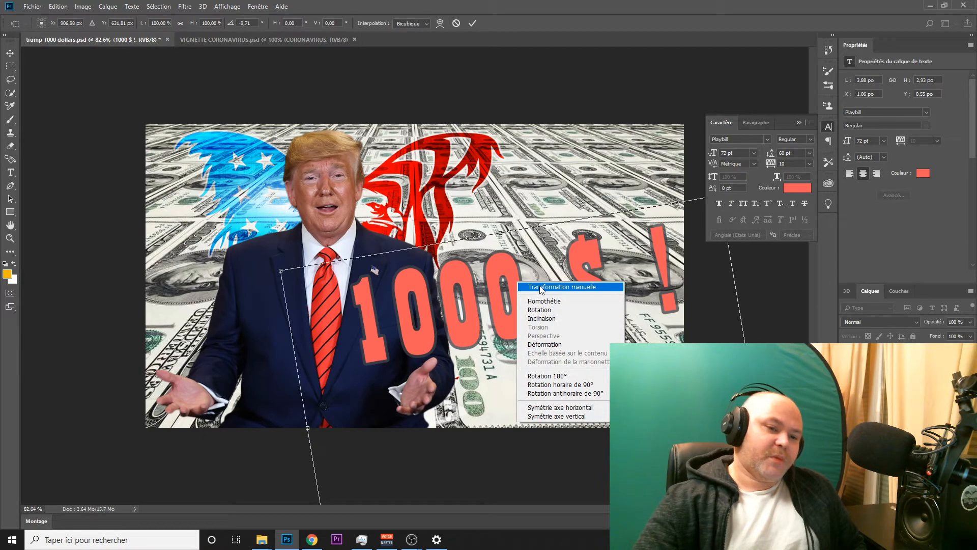
pyautogui.rightClick(513, 253)
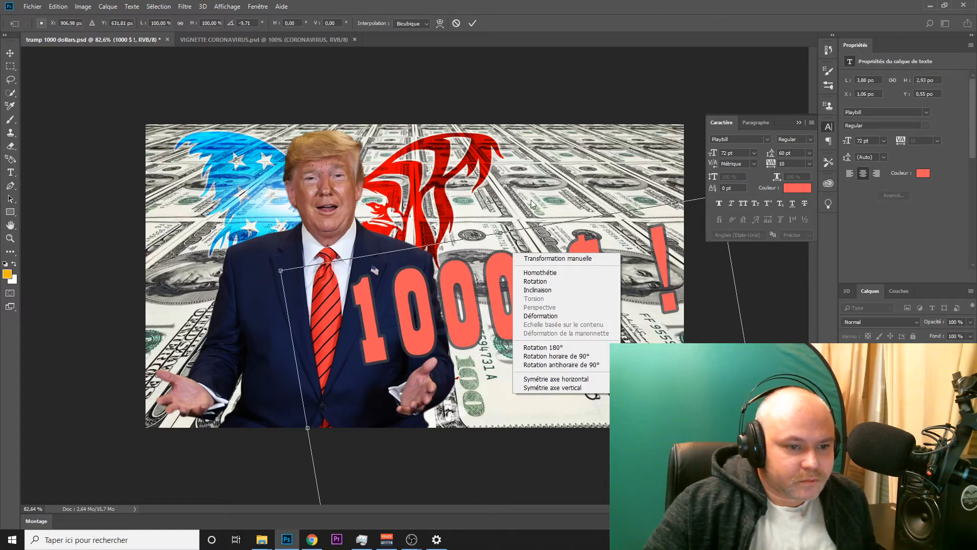
pyautogui.click(503, 100)
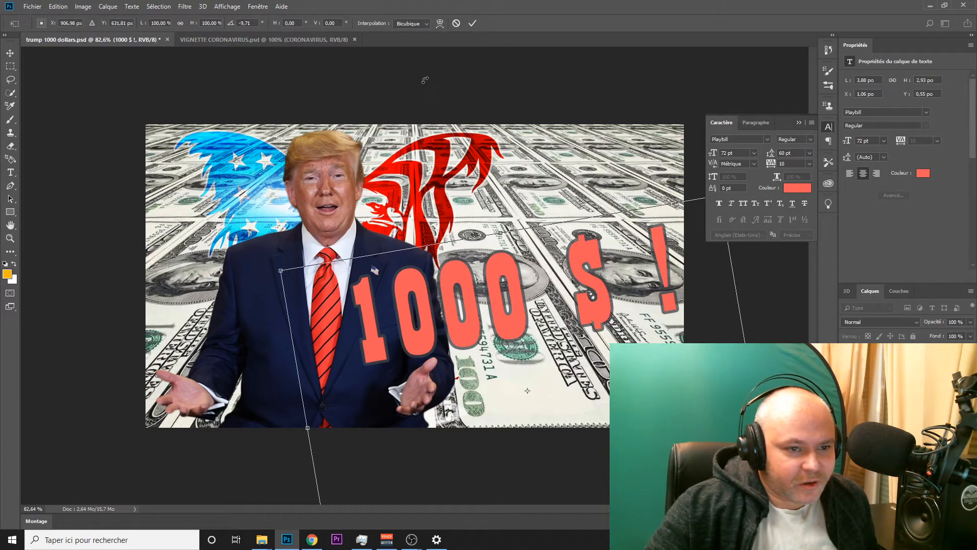
pyautogui.click(10, 52)
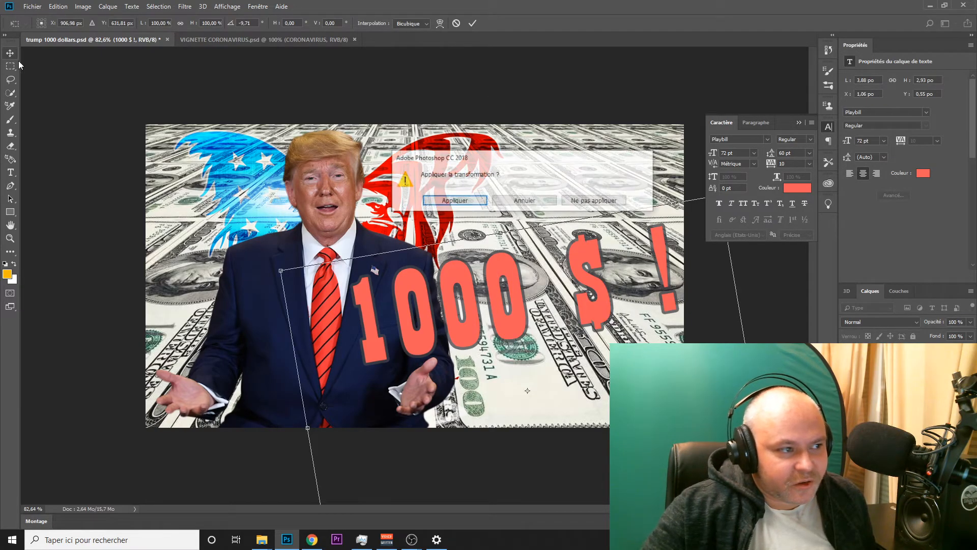
pyautogui.click(442, 201)
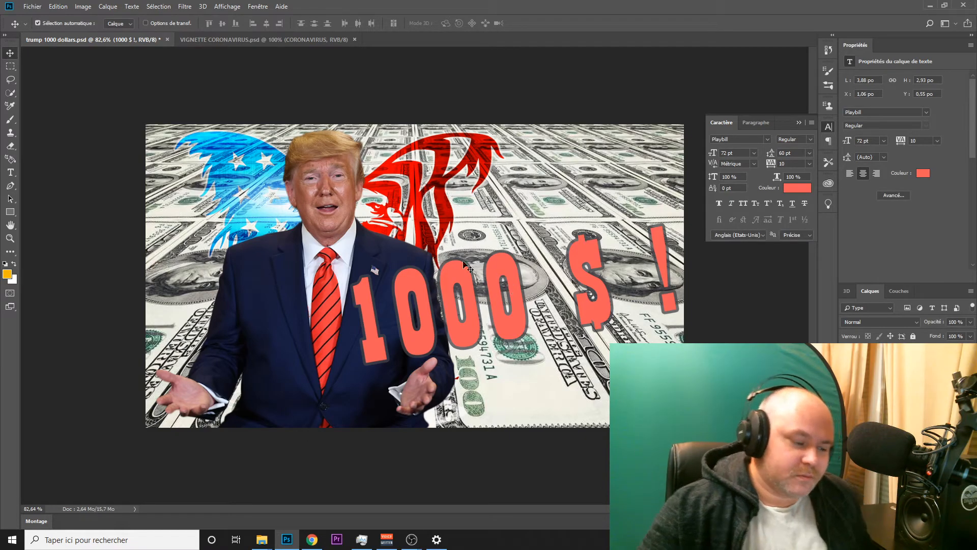
pyautogui.scroll(-5, 469, 265)
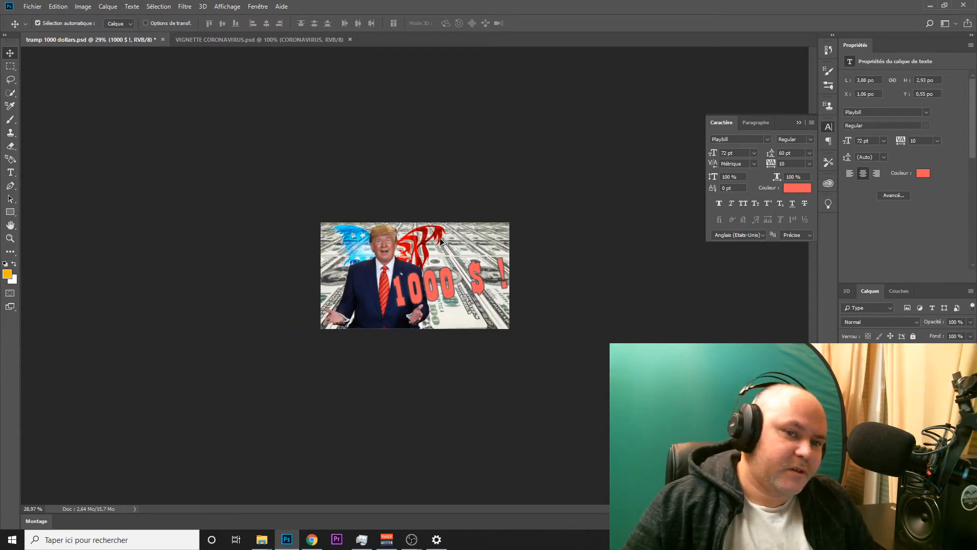
pyautogui.click(799, 123)
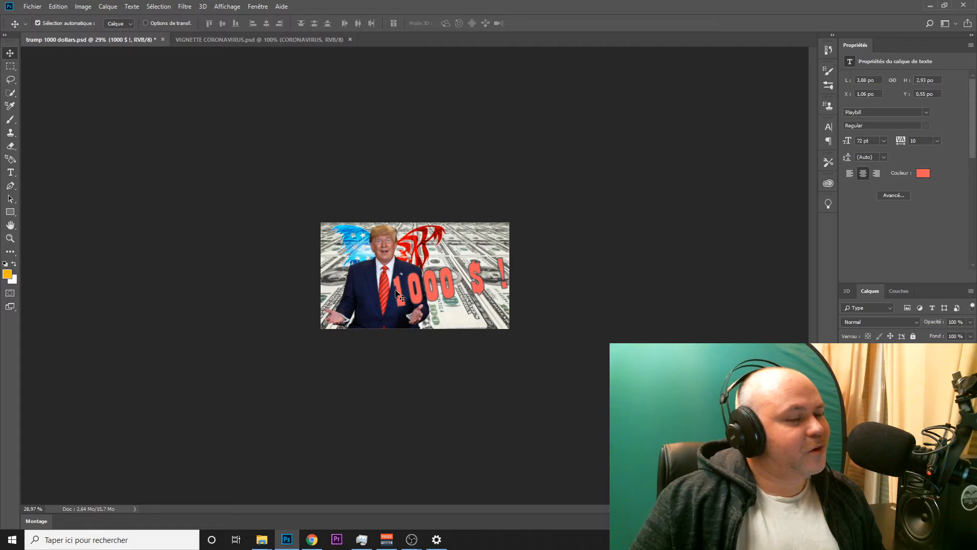
# - Select the eagle layer and scale it up to about 16,14 % with a scale transformation
pyautogui.scroll(4, 397, 293)
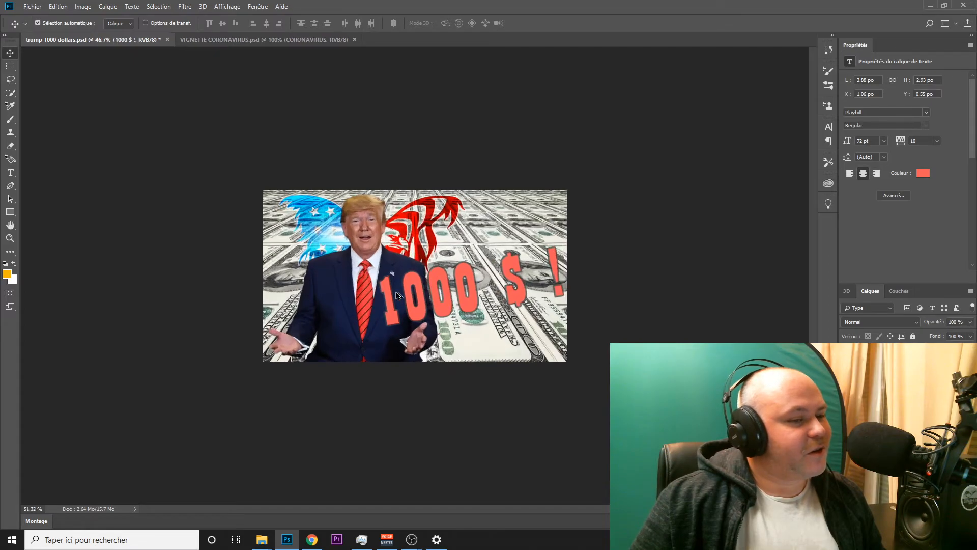
pyautogui.click(397, 180)
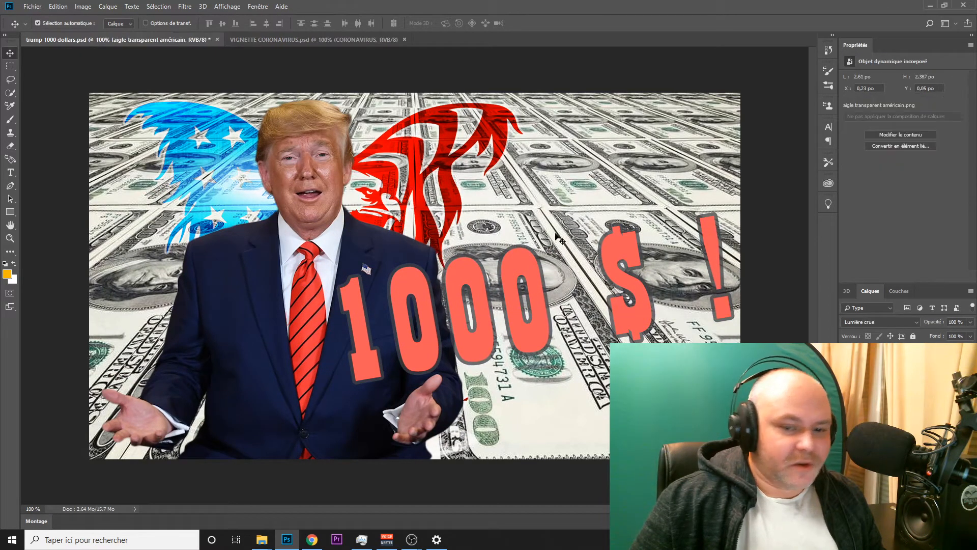
pyautogui.rightClick(889, 402)
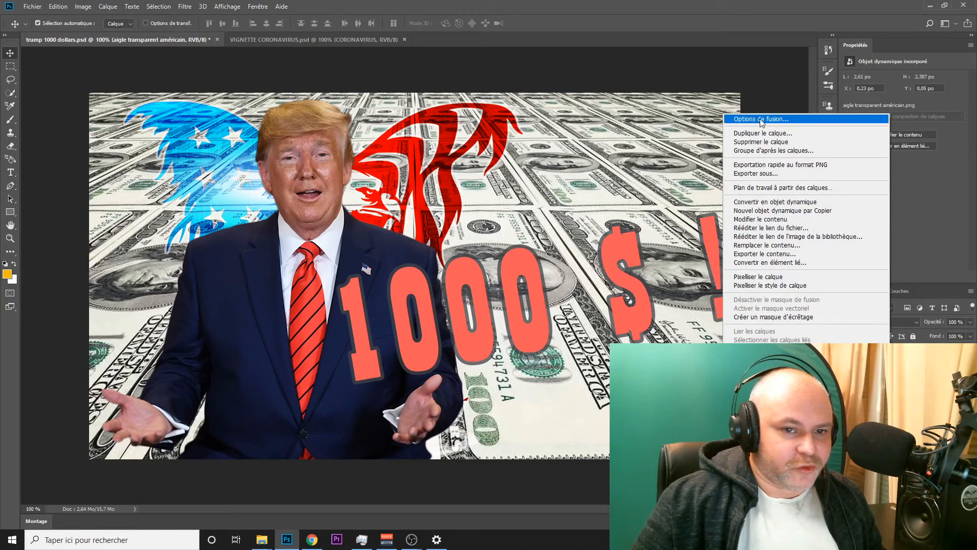
pyautogui.click(57, 8)
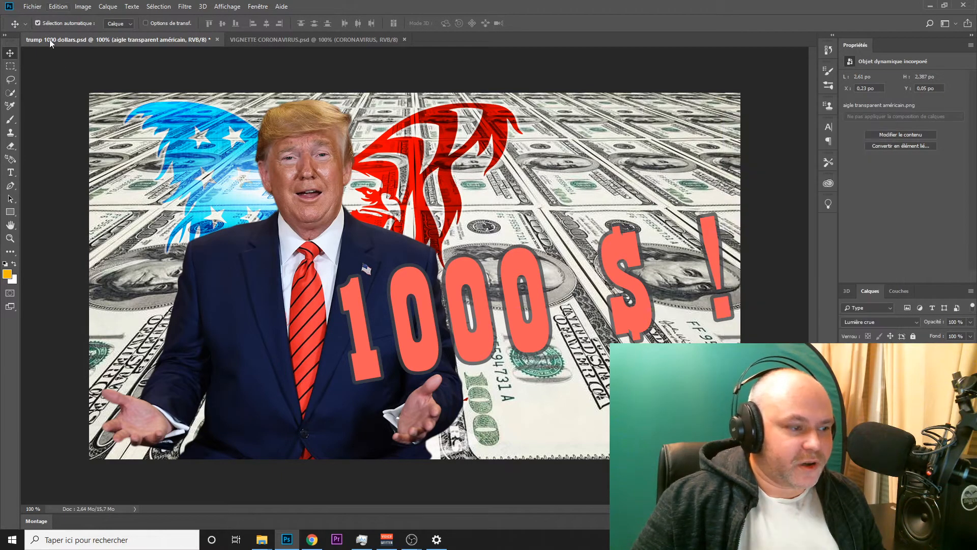
pyautogui.click(59, 7)
pyautogui.moveTo(130, 234)
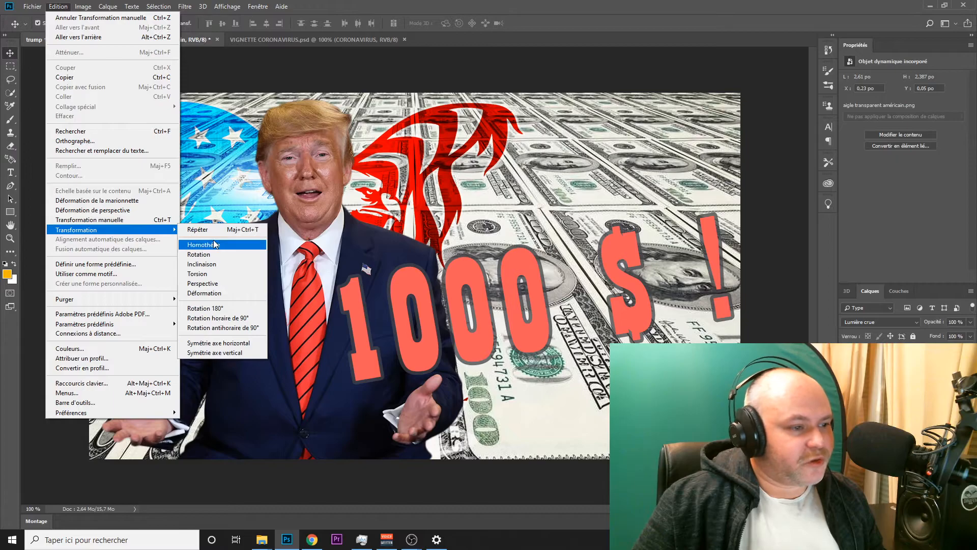
pyautogui.click(214, 245)
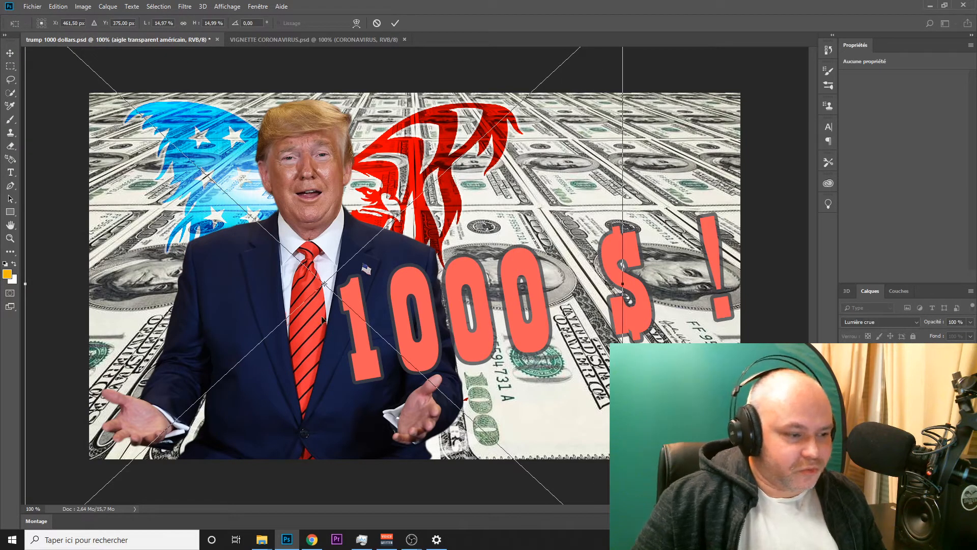
pyautogui.moveTo(411, 151); pyautogui.dragTo(422, 218)
pyautogui.moveTo(634, 74); pyautogui.dragTo(685, 37)
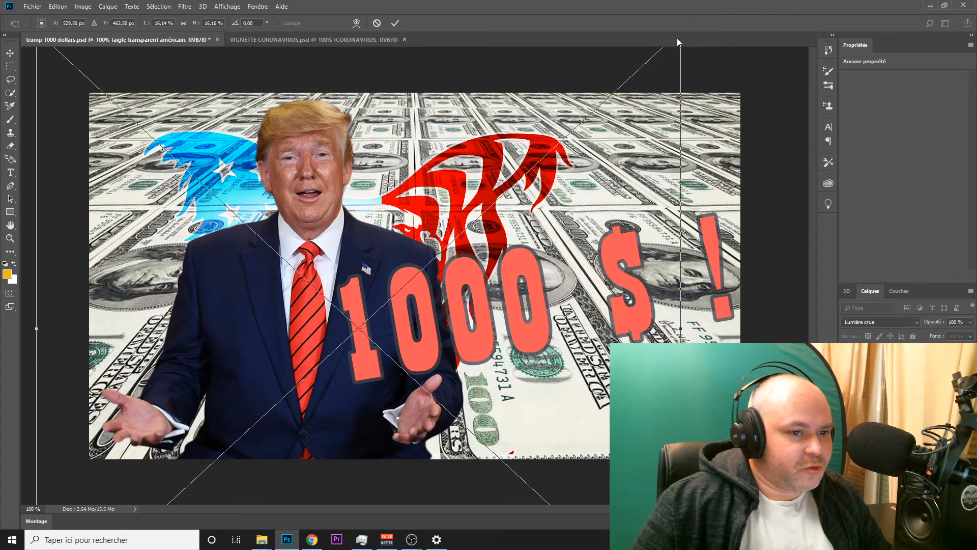
# - Position the enlarged eagle behind the man at about X 455,5 px, Y 395,5 px and apply the transformation
pyautogui.moveTo(450, 178); pyautogui.dragTo(414, 155)
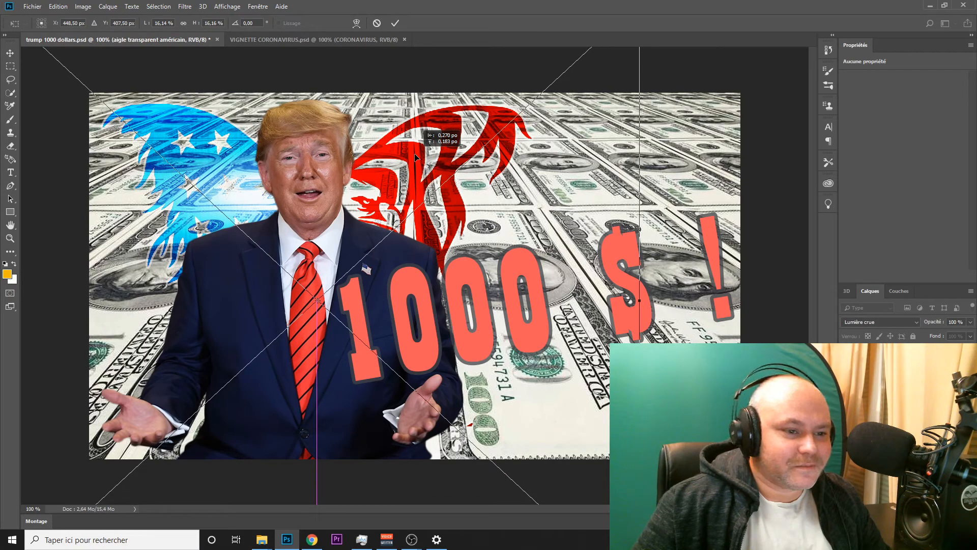
pyautogui.scroll(-11, 519, 146)
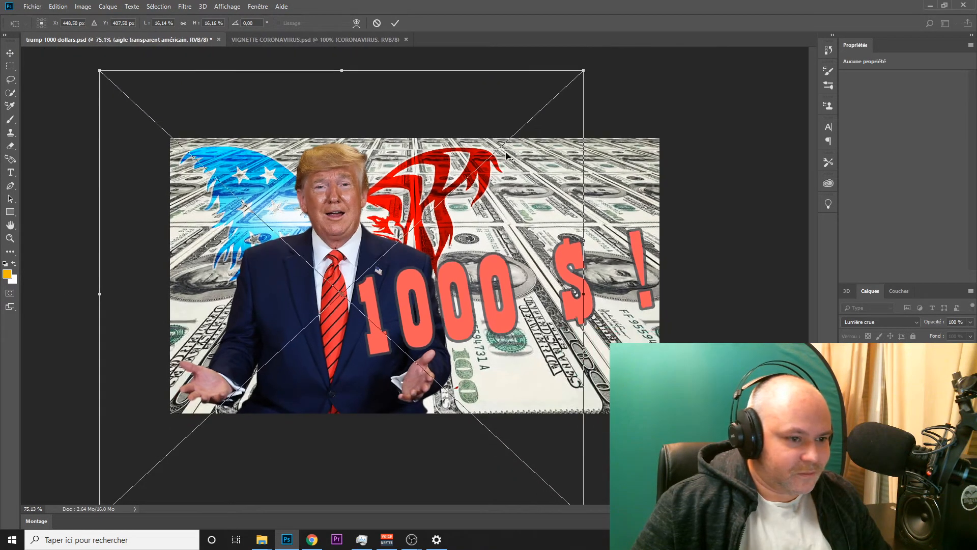
pyautogui.scroll(-2, 502, 162)
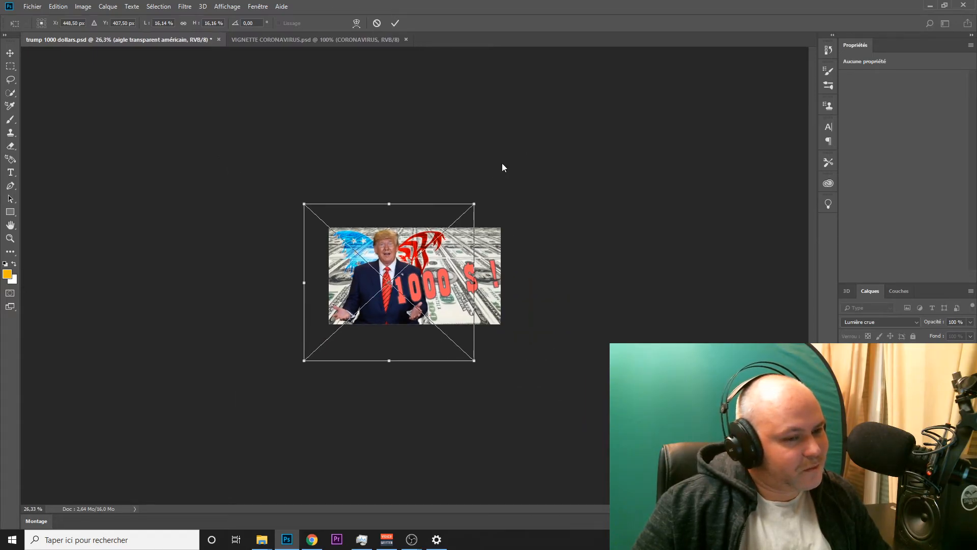
pyautogui.scroll(9, 423, 236)
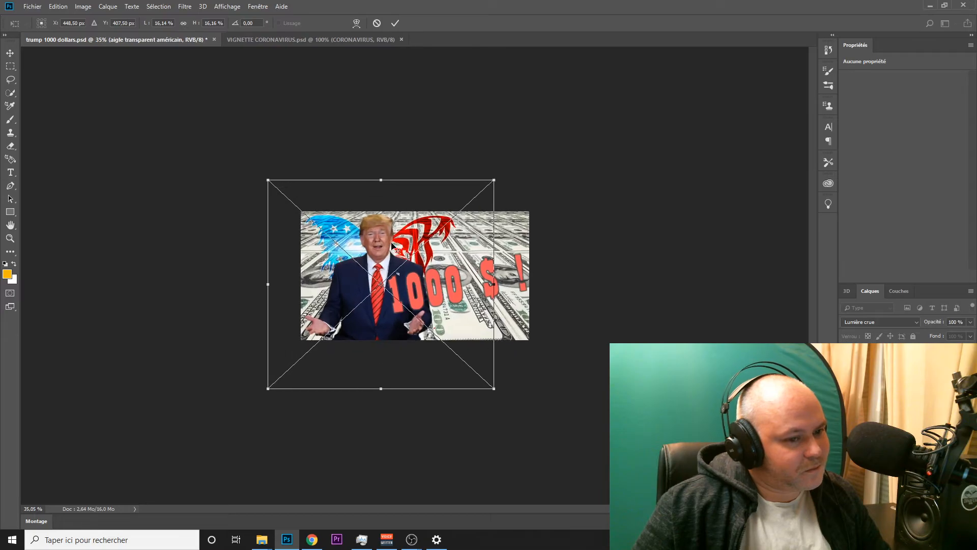
pyautogui.scroll(5, 402, 254)
pyautogui.moveTo(372, 194); pyautogui.dragTo(374, 185)
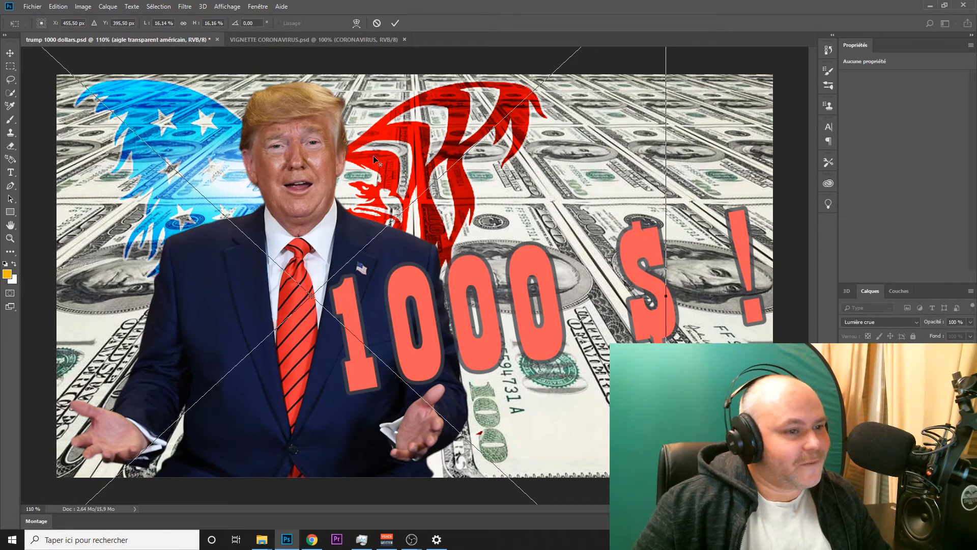
pyautogui.scroll(-5, 373, 155)
pyautogui.scroll(-2, 374, 169)
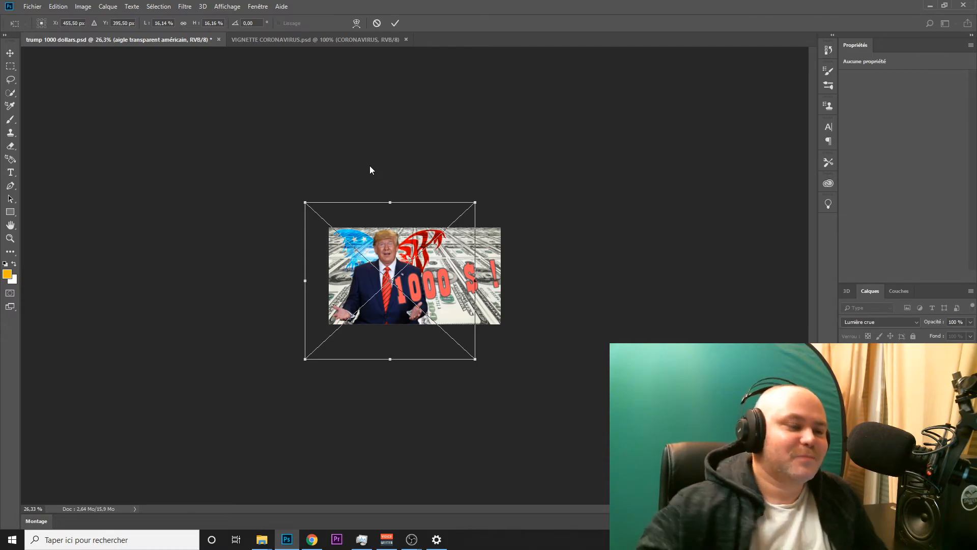
pyautogui.scroll(6, 360, 234)
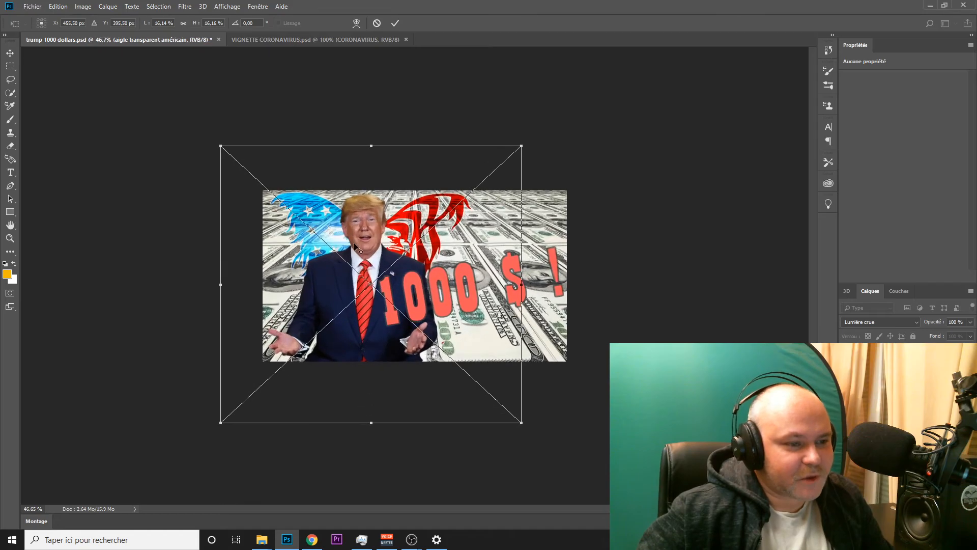
pyautogui.rightClick(384, 188)
pyautogui.click(397, 196)
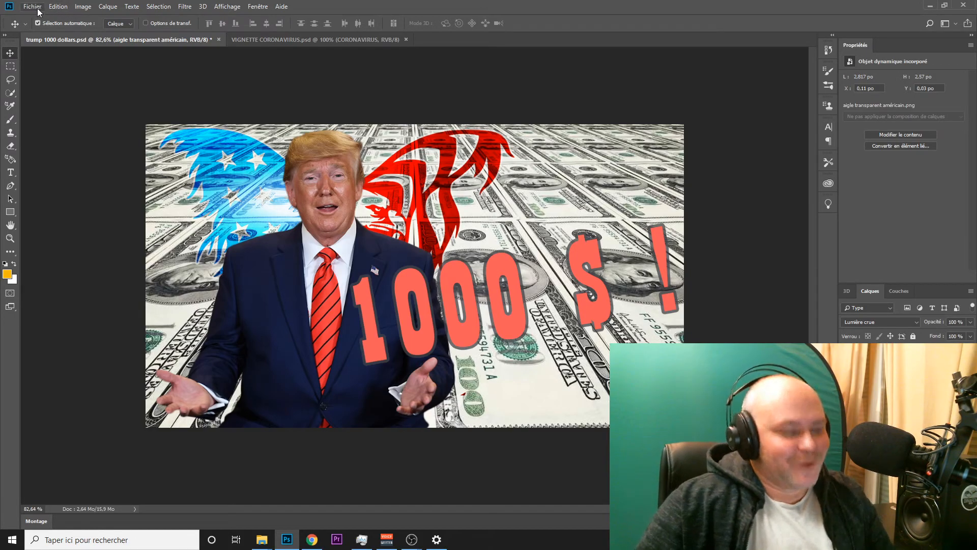
# - Save the document and set its export format to JPG
pyautogui.hotkey('ctrl', 's')
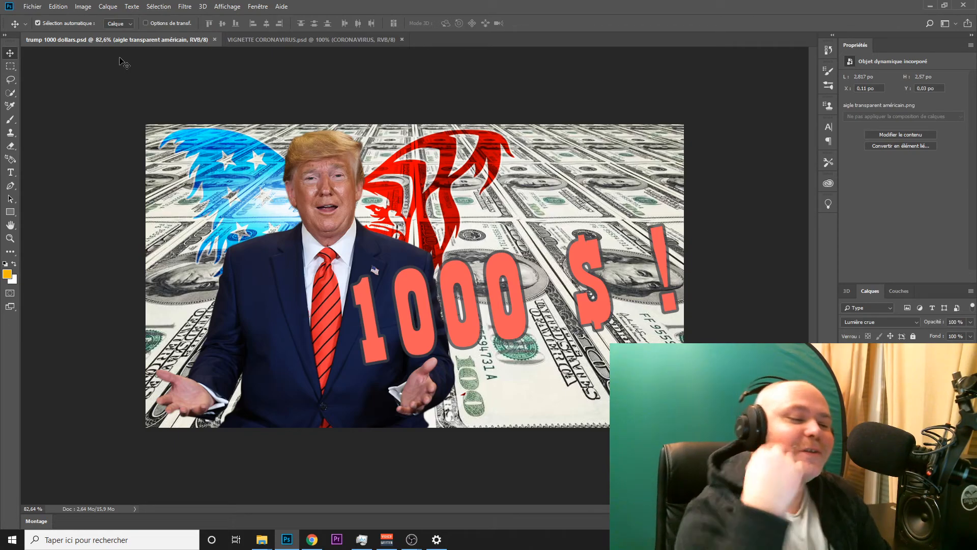
pyautogui.click(41, 9)
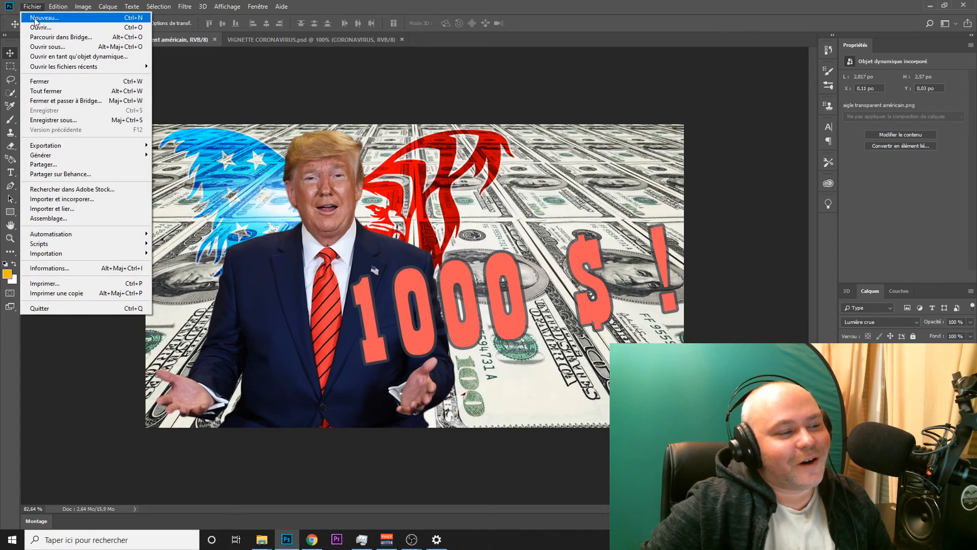
pyautogui.moveTo(49, 148)
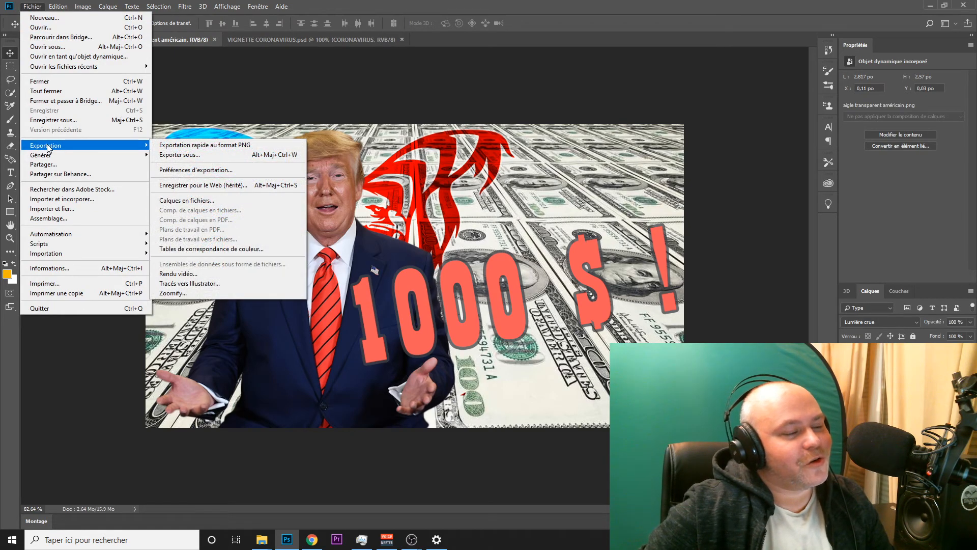
pyautogui.click(198, 154)
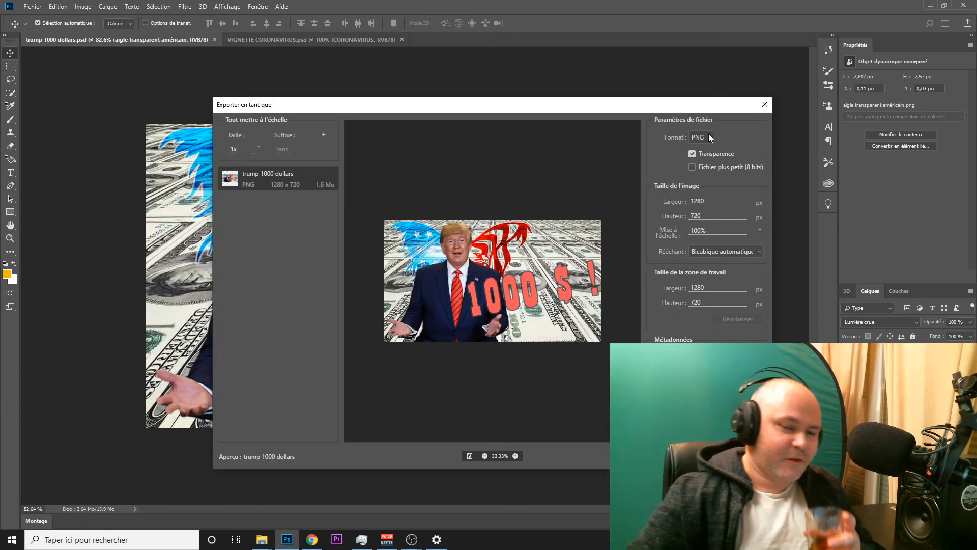
pyautogui.click(708, 134)
pyautogui.click(710, 155)
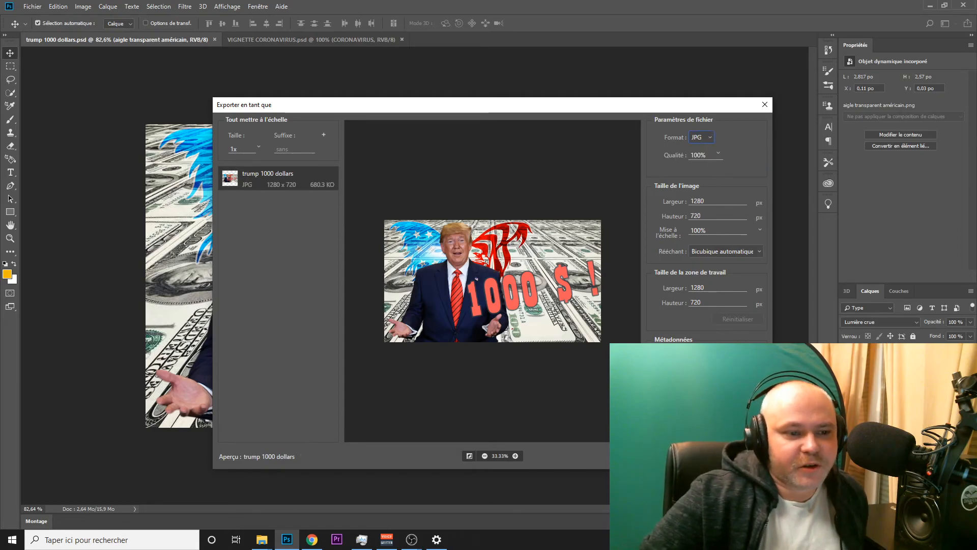
# - Export the image to the Images folder under the name "vignette trump 1000 dollars"
pyautogui.click(695, 456)
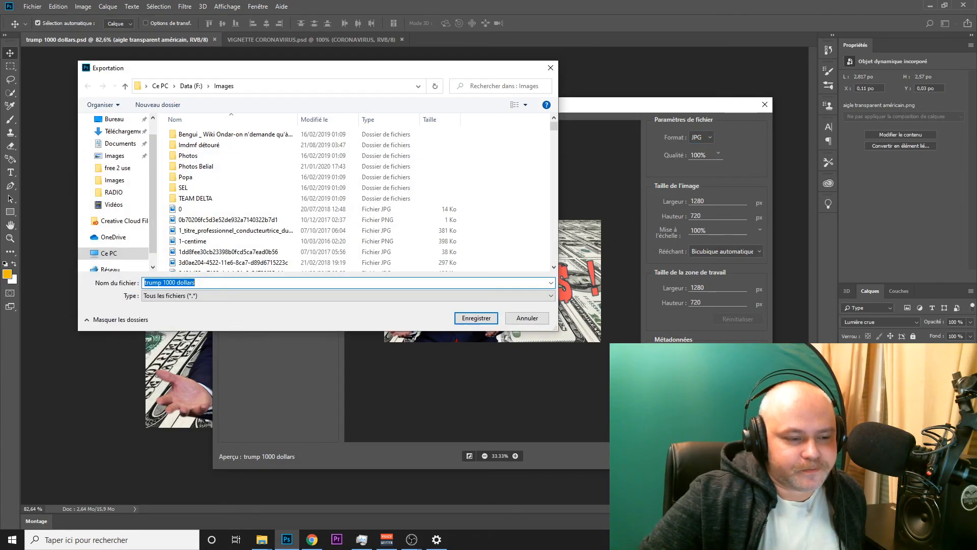
pyautogui.click(146, 281)
pyautogui.write('vignet')
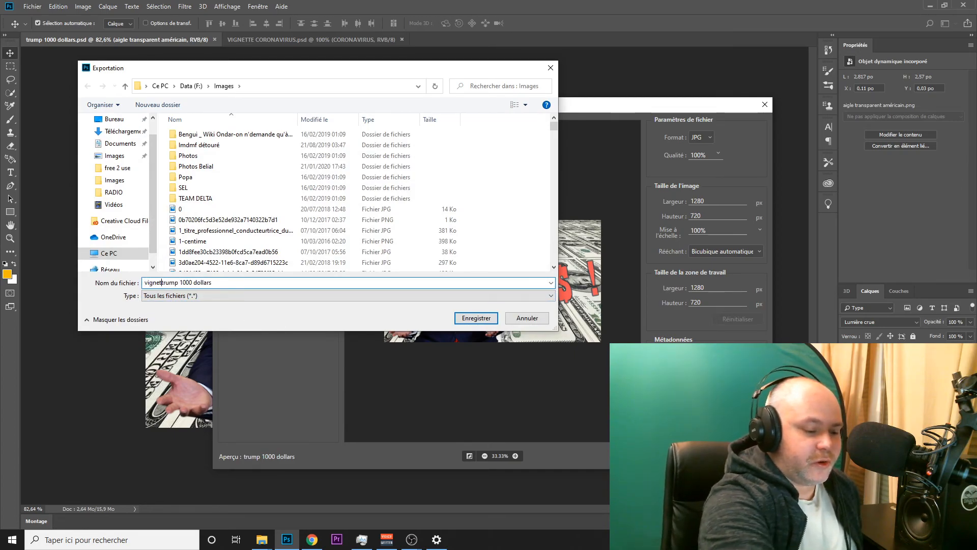
pyautogui.write('te')
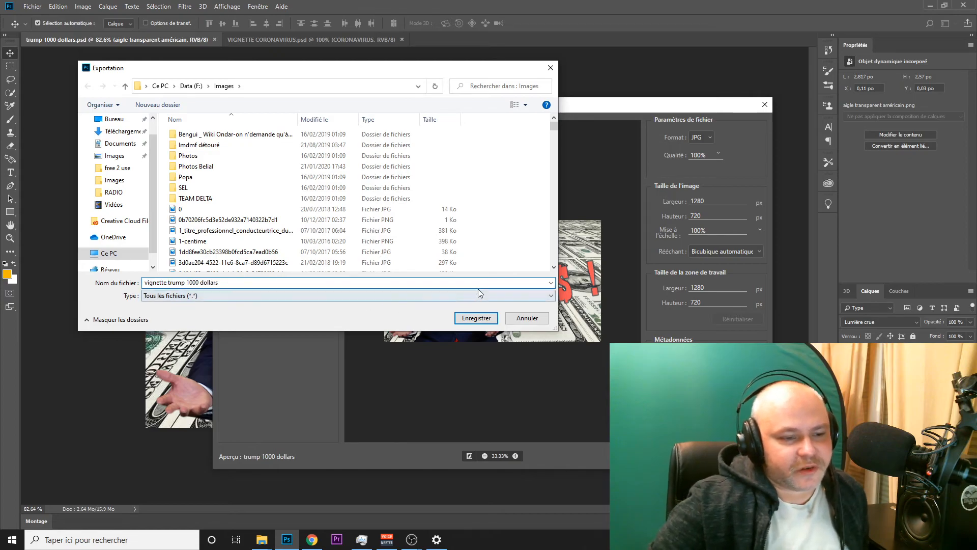
pyautogui.click(471, 318)
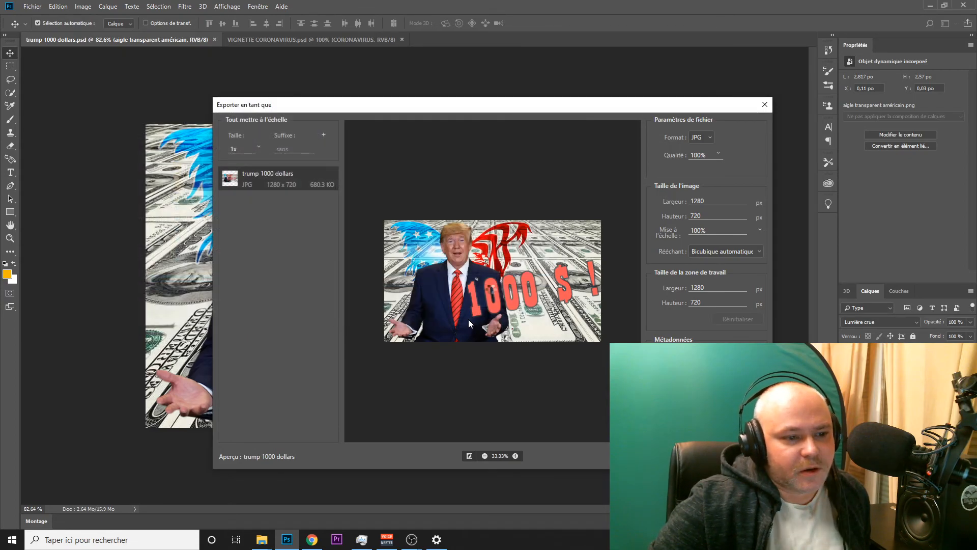